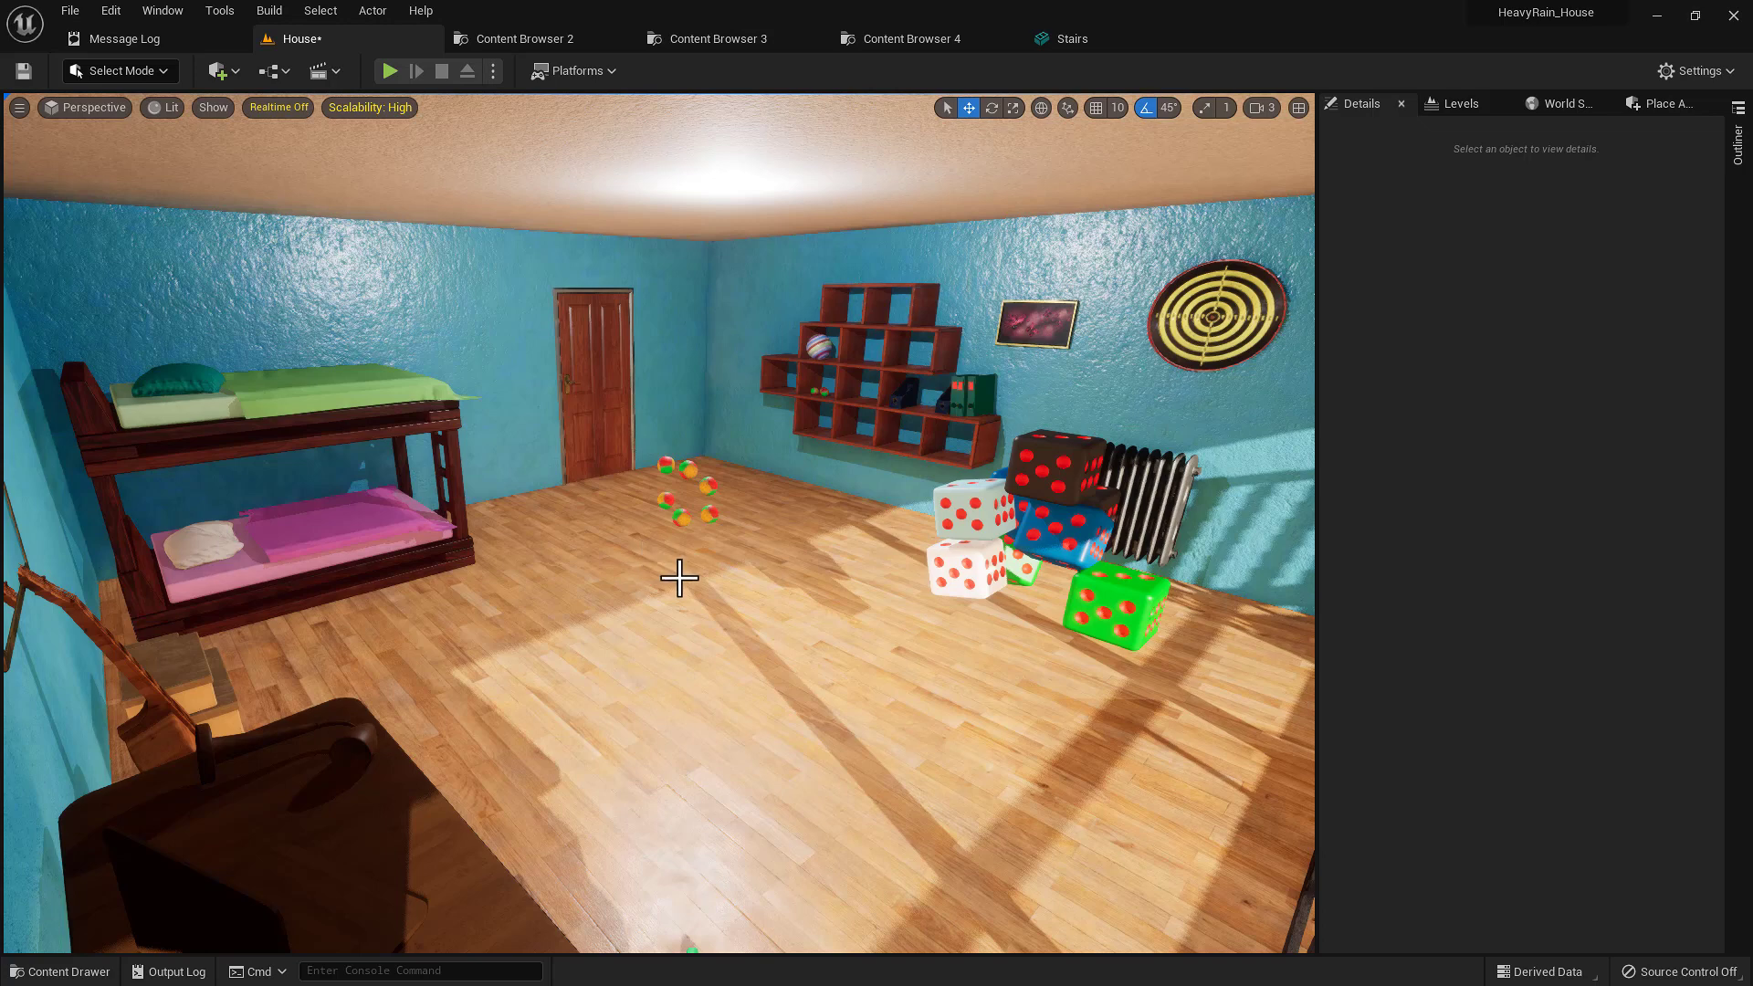
- Look around the kids' room from the desk and bunk bed to the wall shelf with the balls and folders
{"action": "right_click_drag", "start_coordinate": [680, 577], "coordinate": [568, 566]}
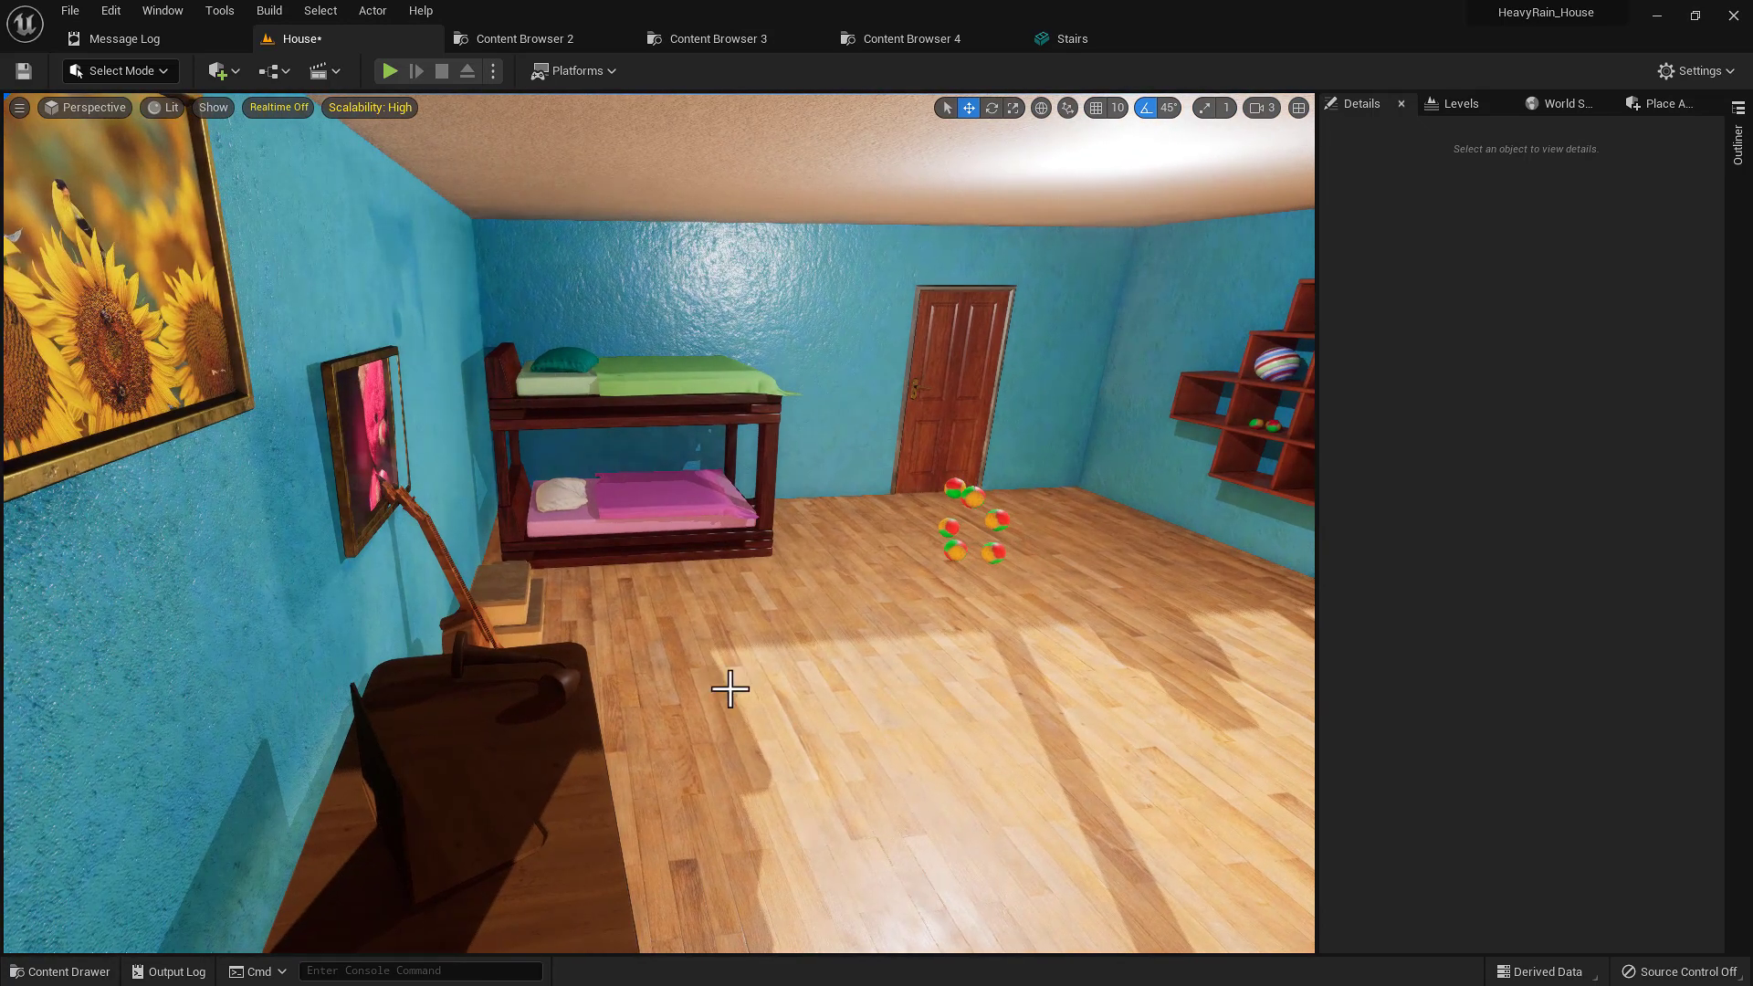
{"action": "left_click", "coordinate": [554, 677]}
{"action": "right_click_drag", "start_coordinate": [730, 543], "coordinate": [874, 437]}
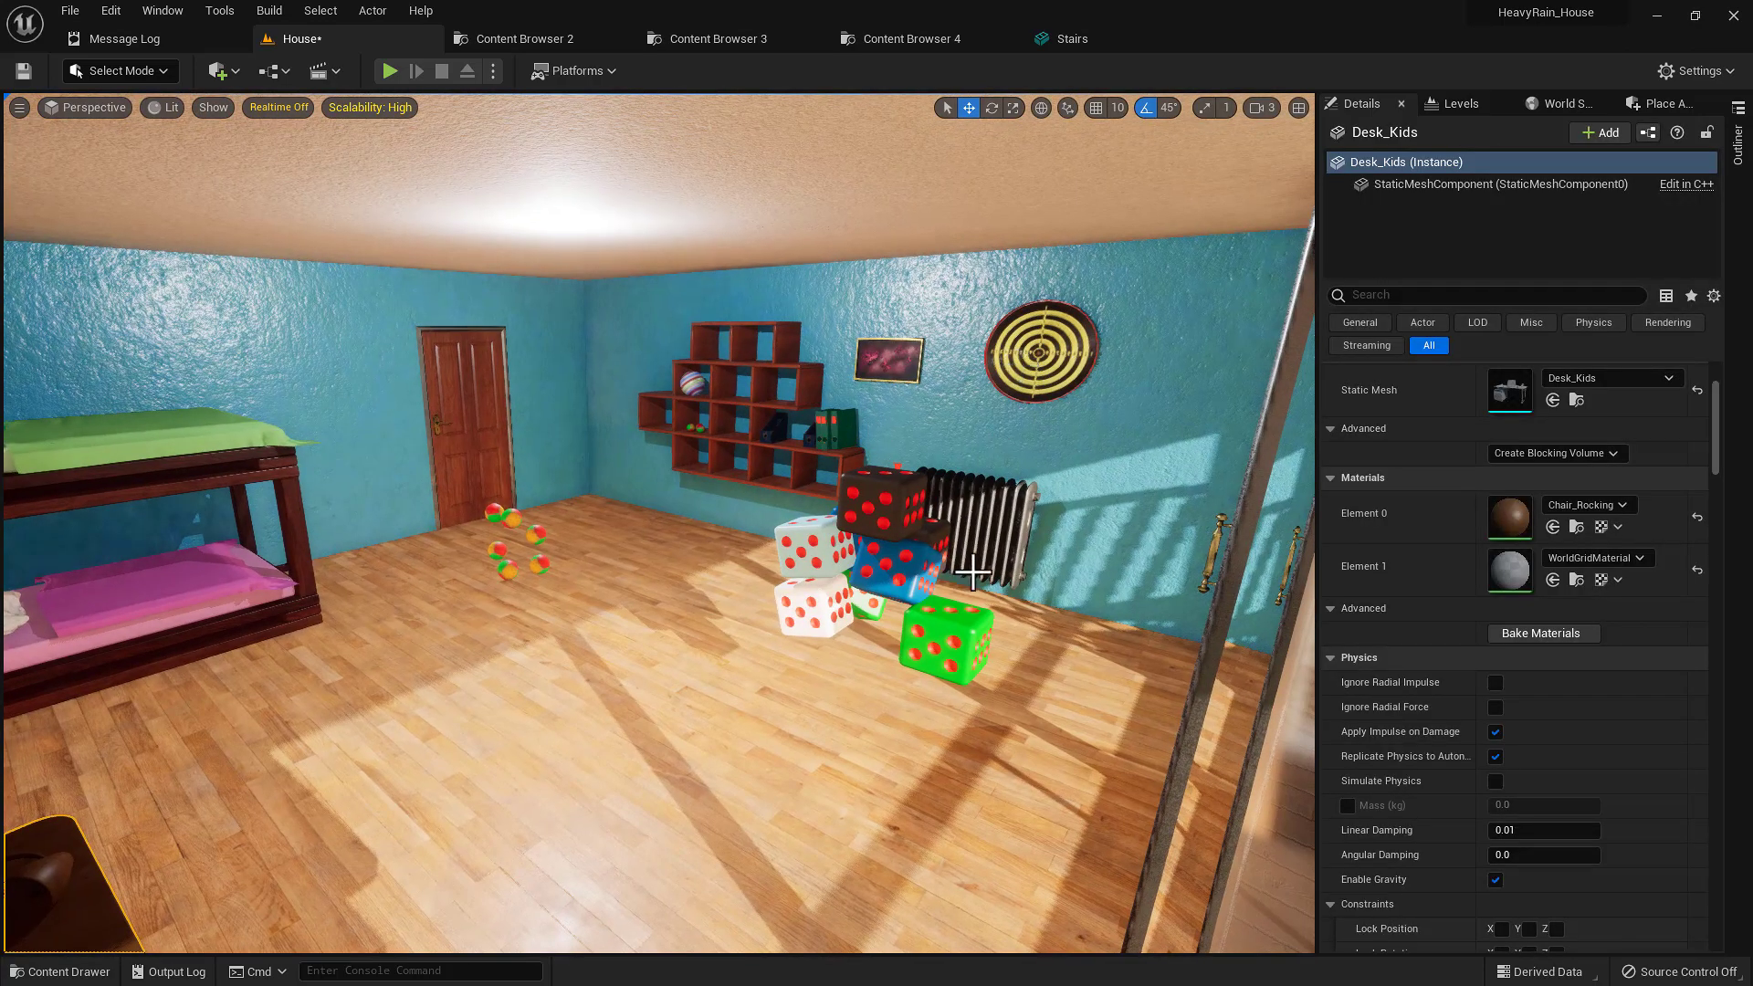
{"action": "right_click_drag", "start_coordinate": [973, 572], "coordinate": [1004, 540]}
{"action": "scroll", "coordinate": [973, 572], "scroll_direction": "up", "scroll_amount": 3}
{"action": "right_click_drag", "start_coordinate": [848, 558], "coordinate": [960, 516]}
{"action": "scroll", "coordinate": [848, 558], "scroll_direction": "up", "scroll_amount": 2}
{"action": "key", "text": "w"}
{"action": "key", "text": "w"}
{"action": "key", "text": "w"}
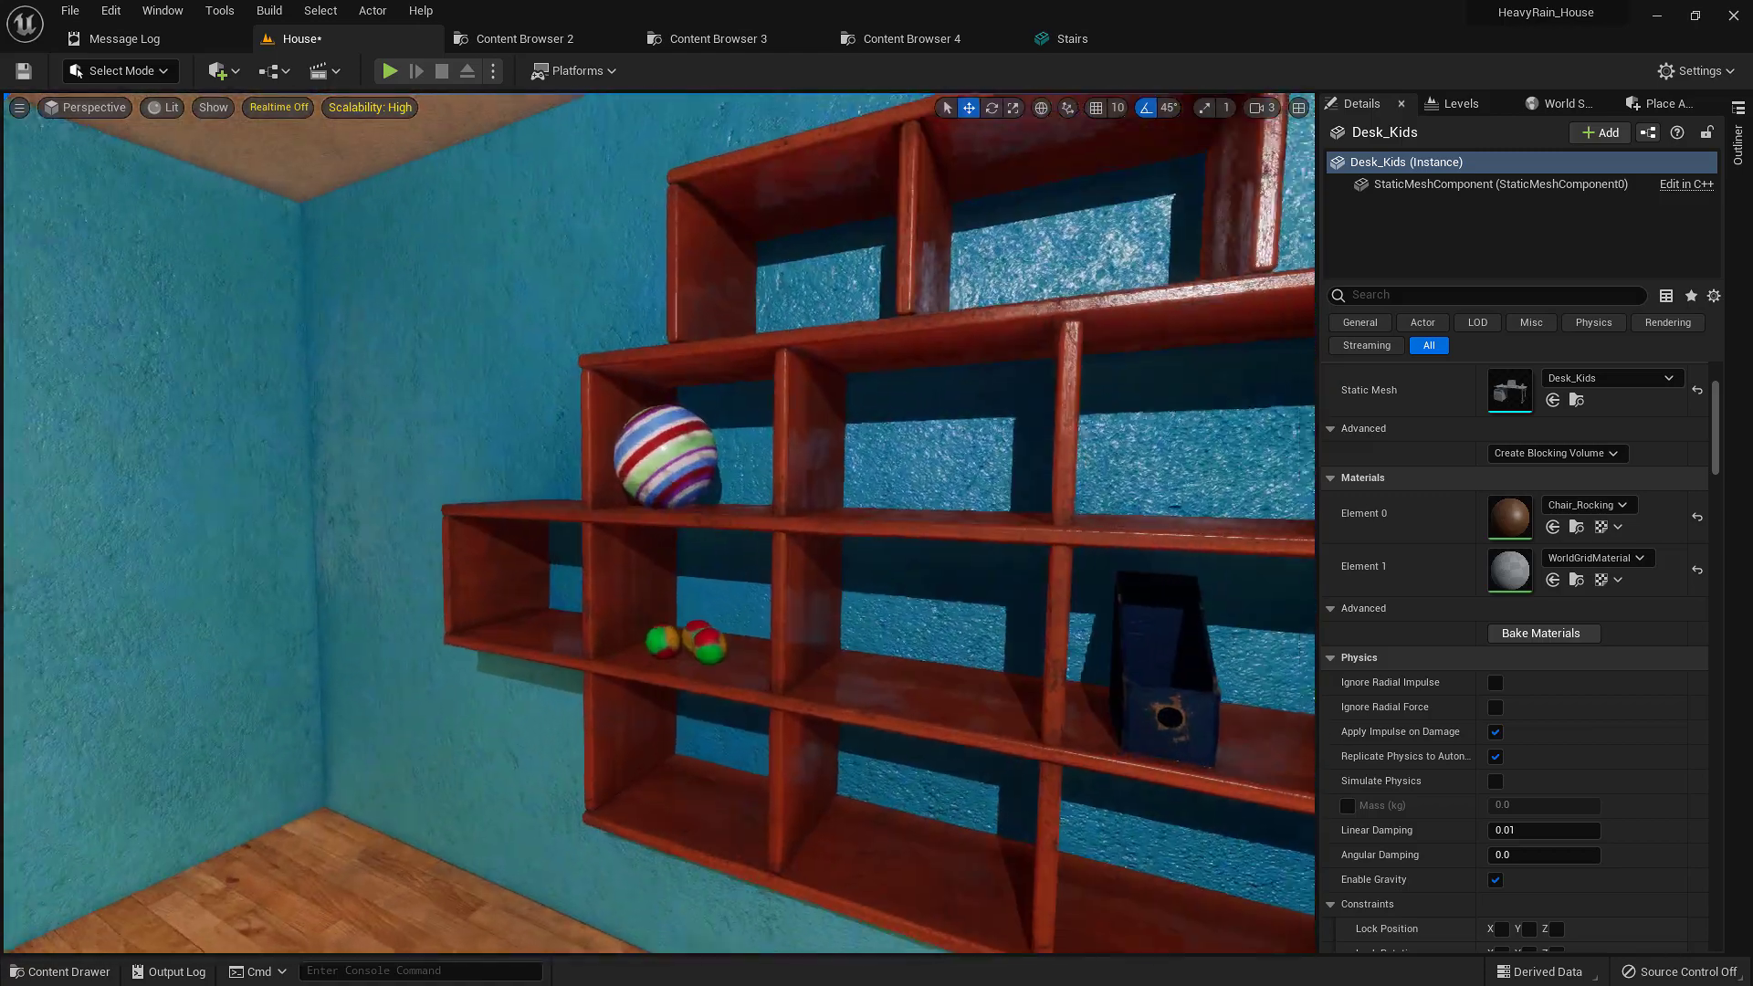
{"action": "right_click_drag", "start_coordinate": [759, 620], "coordinate": [863, 606]}
{"action": "right_click_drag", "start_coordinate": [666, 641], "coordinate": [511, 645]}
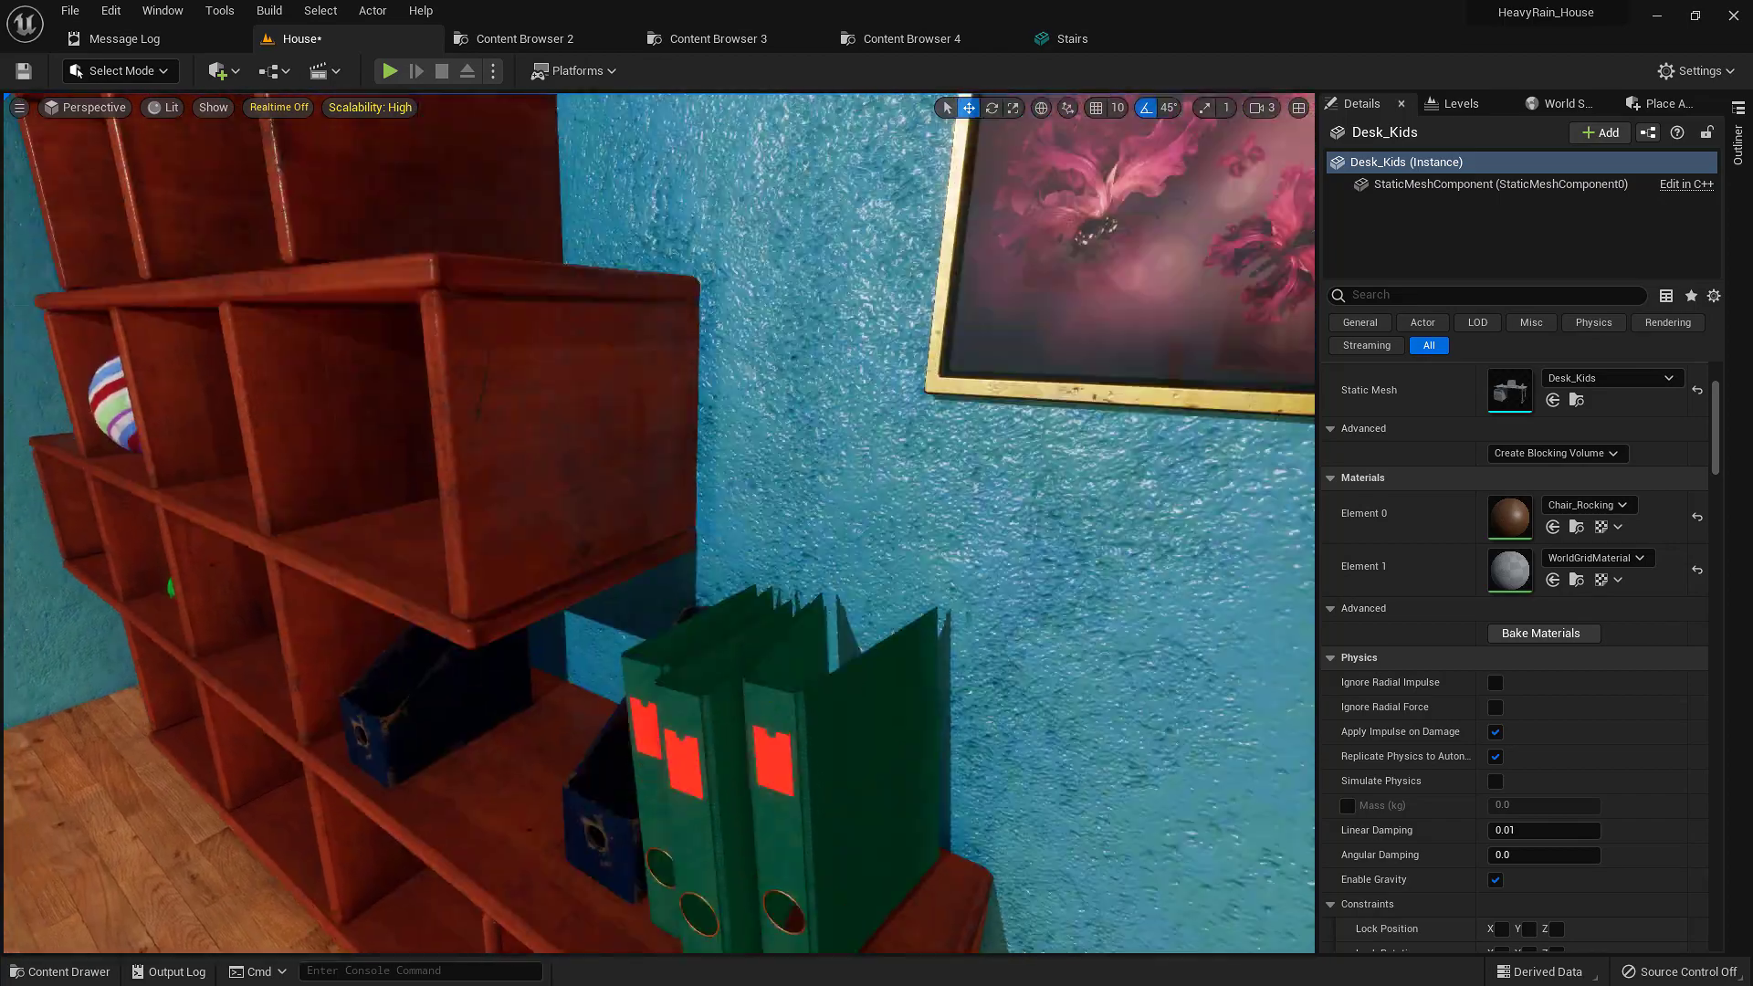
- Focus on the kids' desk, clear the selection and examine the tools lying on the floor in front of it
{"action": "key", "text": "f"}
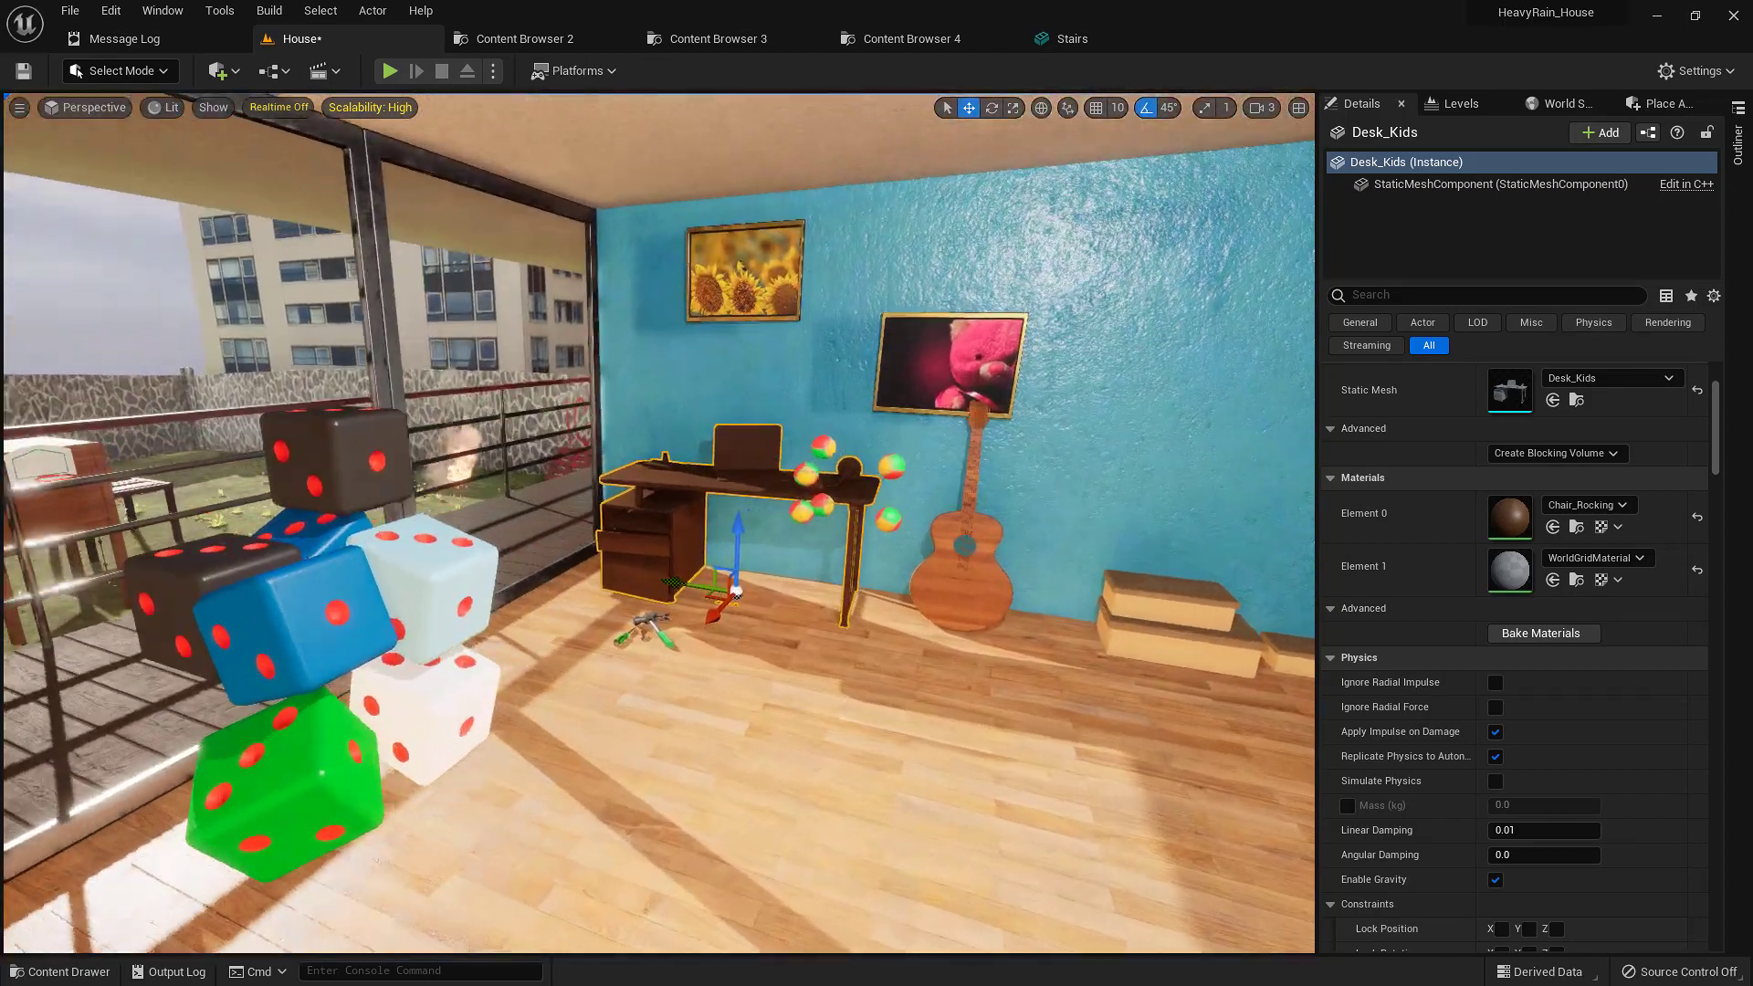
{"action": "key", "text": "w"}
{"action": "right_click_drag", "start_coordinate": [841, 654], "coordinate": [841, 654]}
{"action": "key", "text": "Escape"}
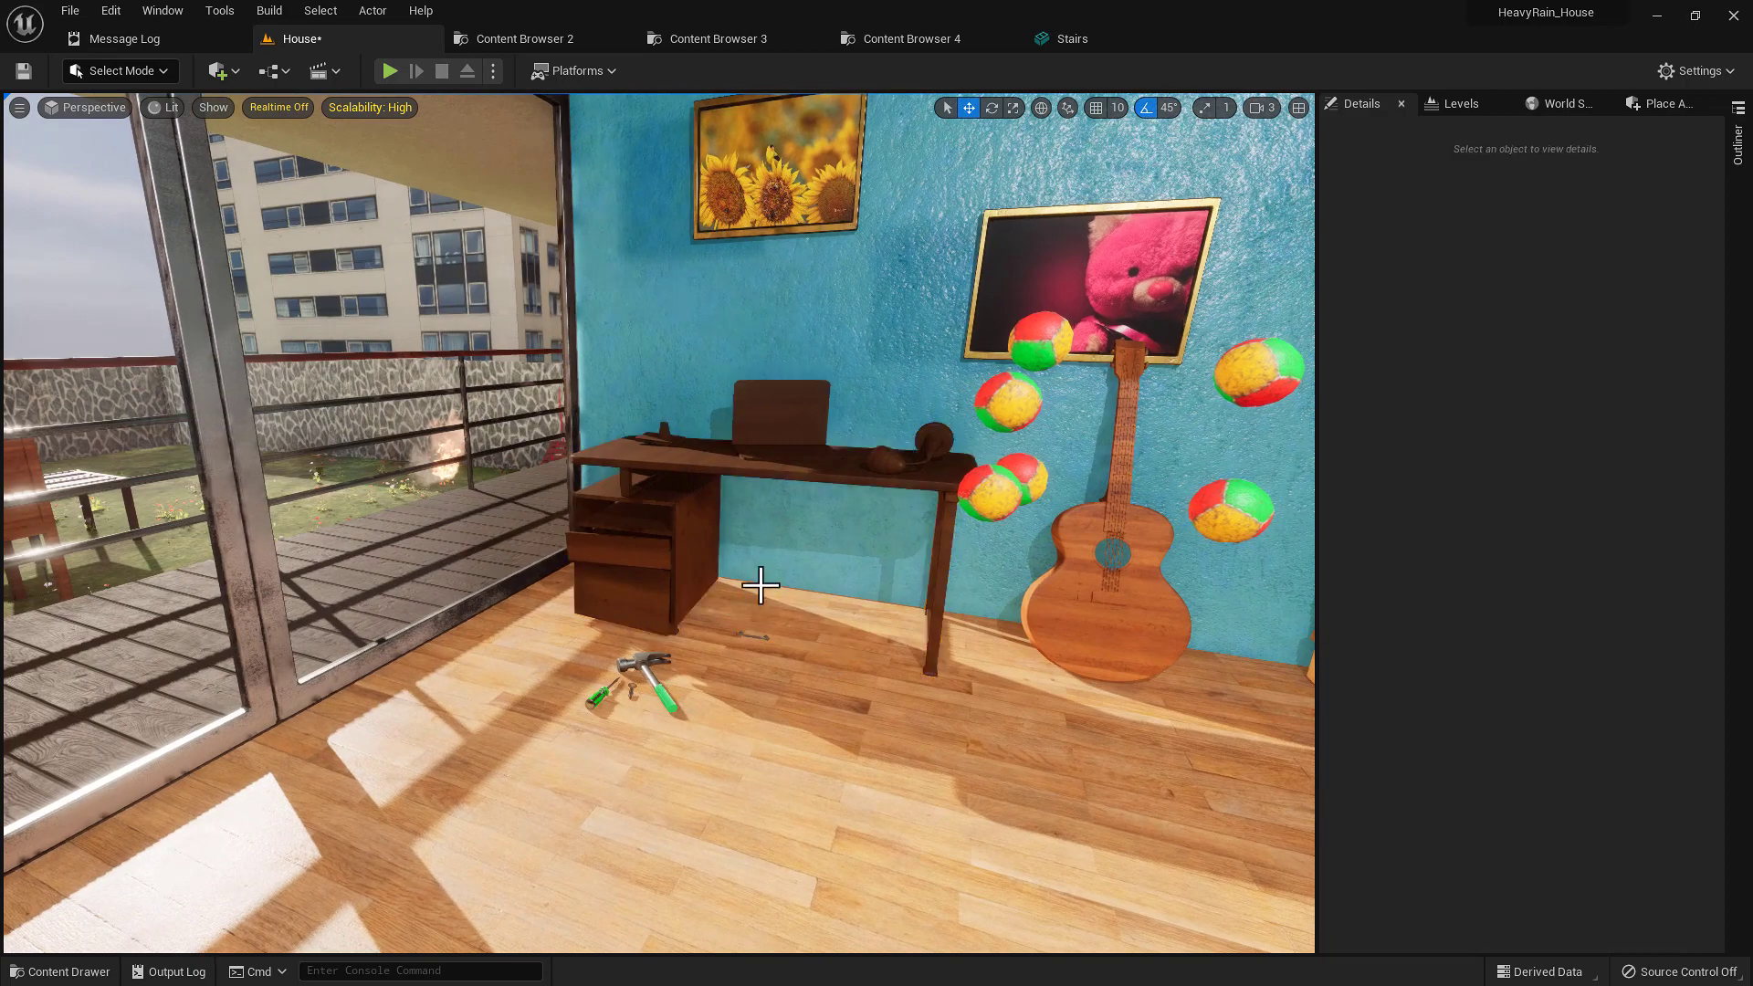
{"action": "right_click_drag", "start_coordinate": [763, 587], "coordinate": [751, 587]}
{"action": "key", "text": "w"}
{"action": "key", "text": "w"}
{"action": "right_click_drag", "start_coordinate": [639, 479], "coordinate": [561, 514]}
{"action": "key", "text": "d"}
{"action": "mouse_move", "coordinate": [606, 337]}
{"action": "right_mouse_down"}
{"action": "mouse_move", "coordinate": [589, 341]}
{"action": "mouse_move", "coordinate": [625, 343]}
{"action": "right_mouse_up"}
{"action": "key", "text": "d"}
{"action": "key", "text": "a"}
{"action": "key", "text": "s"}
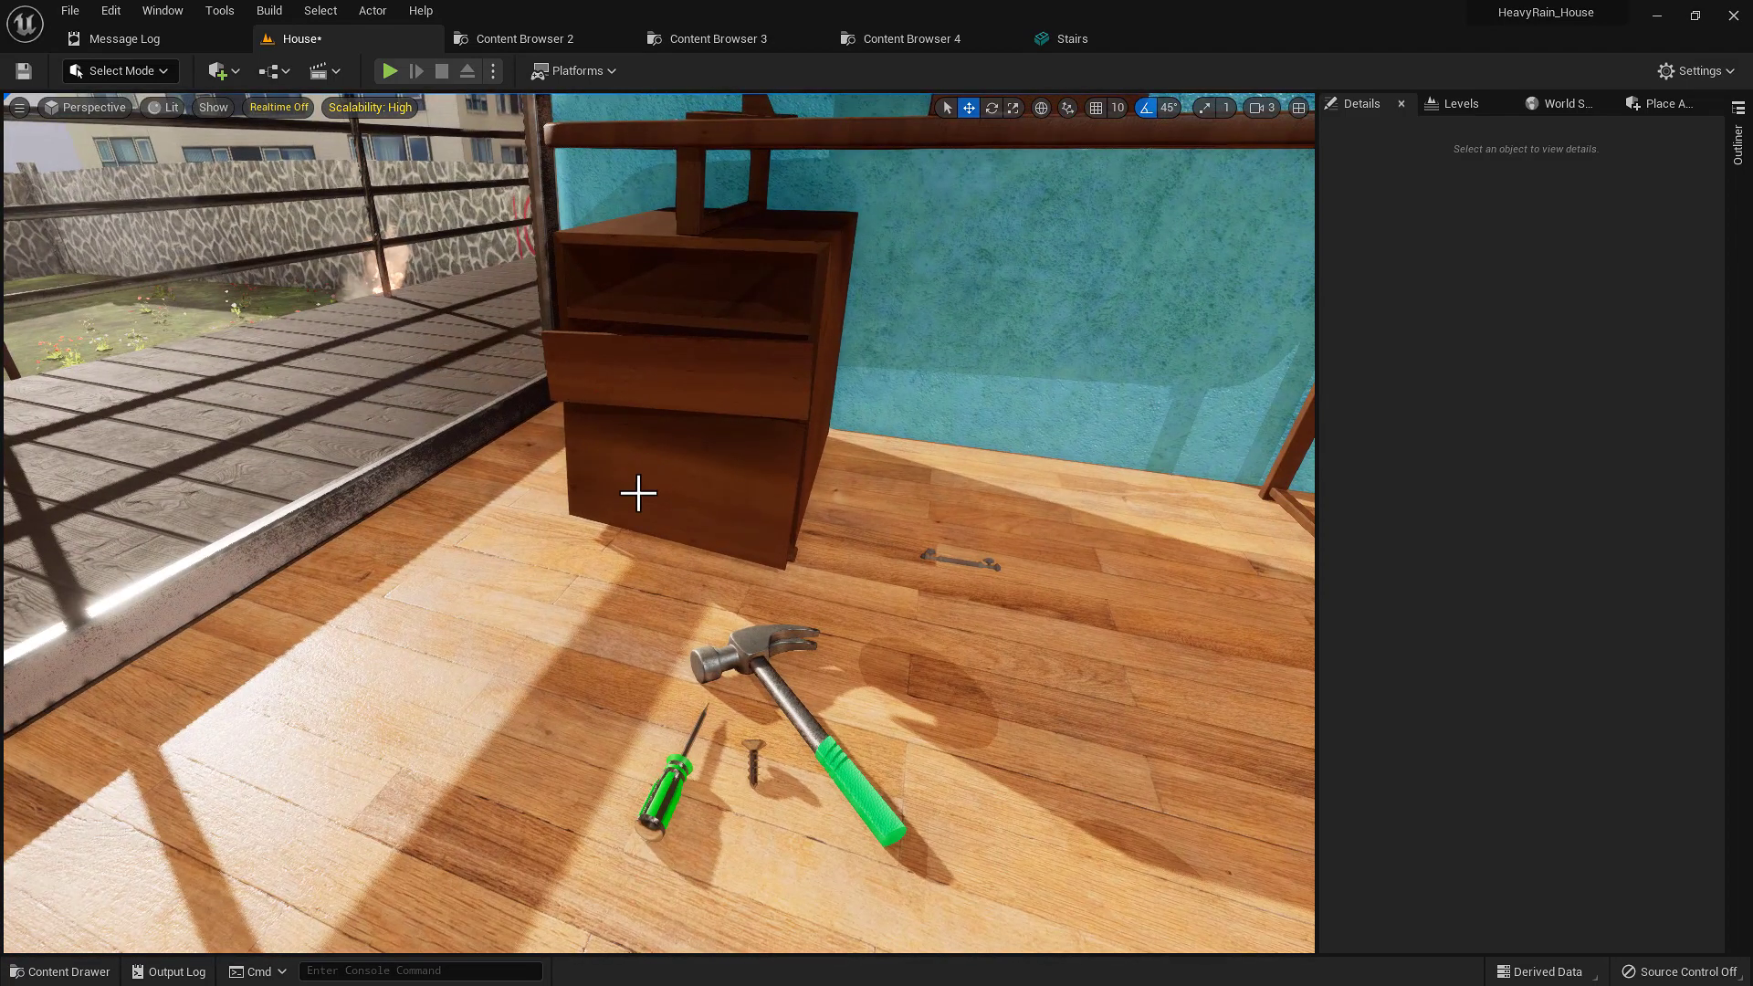
- Select the hammer on the floor, then inspect the desktop props and select the kids' desk
{"action": "left_click", "coordinate": [741, 654]}
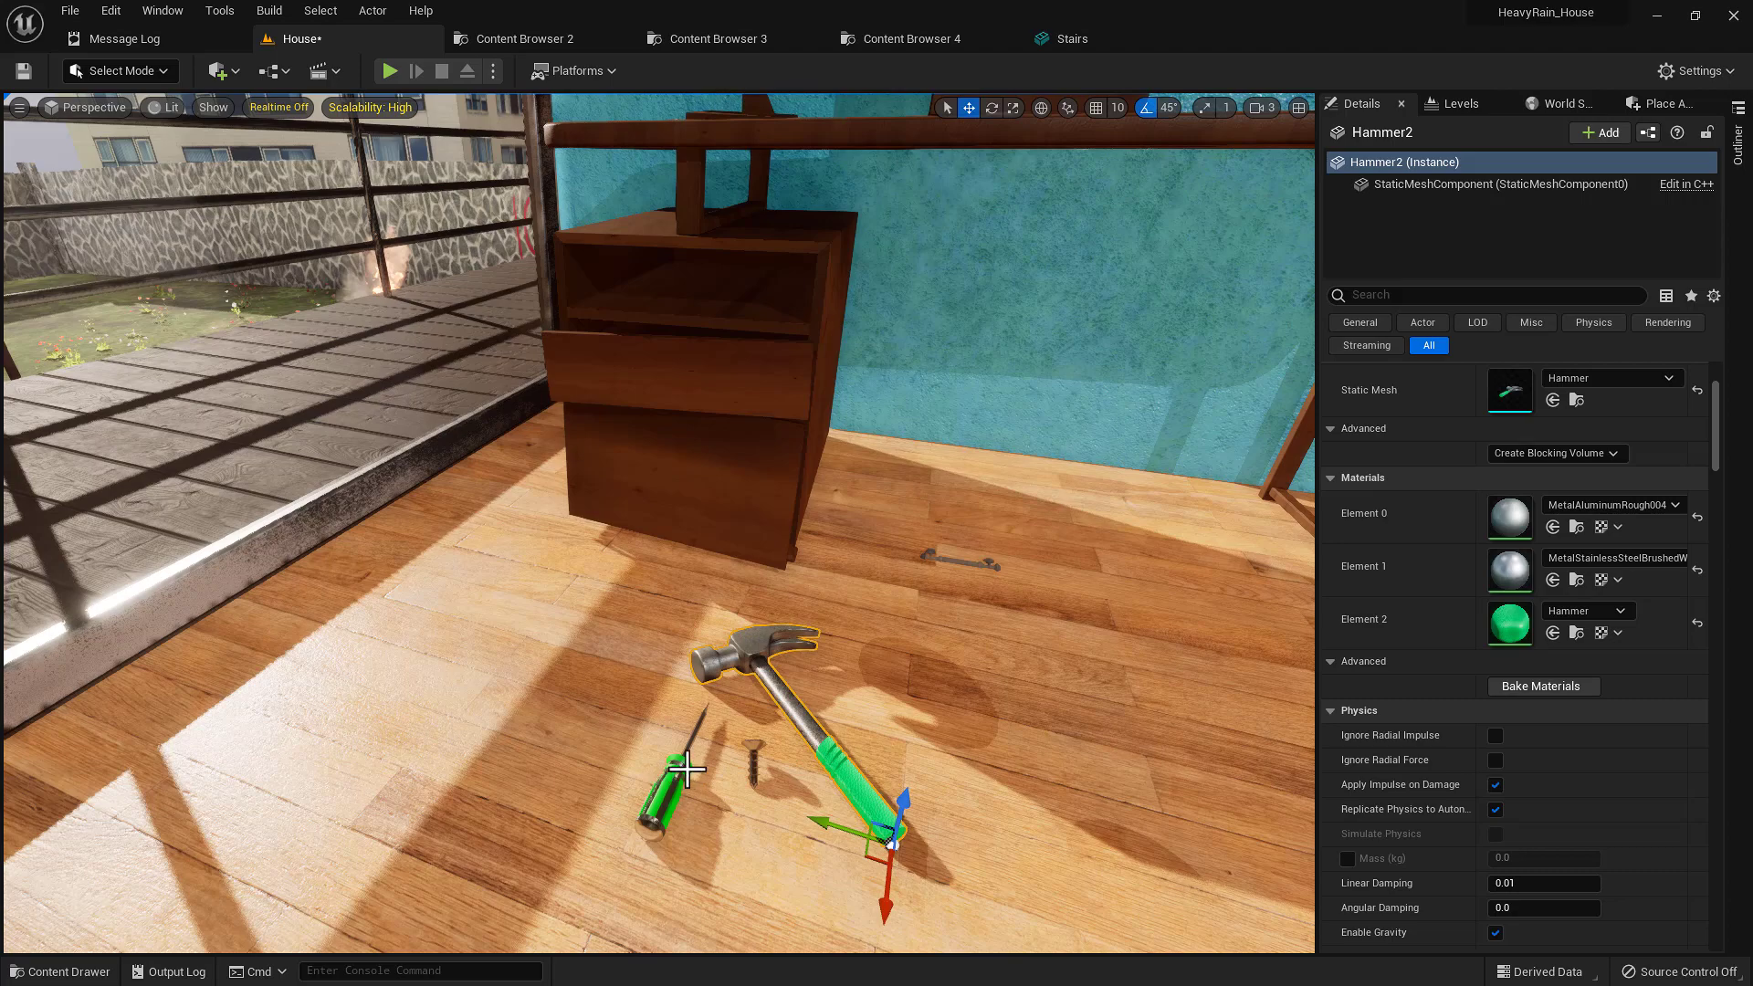
{"action": "right_click_drag", "start_coordinate": [715, 782], "coordinate": [662, 650]}
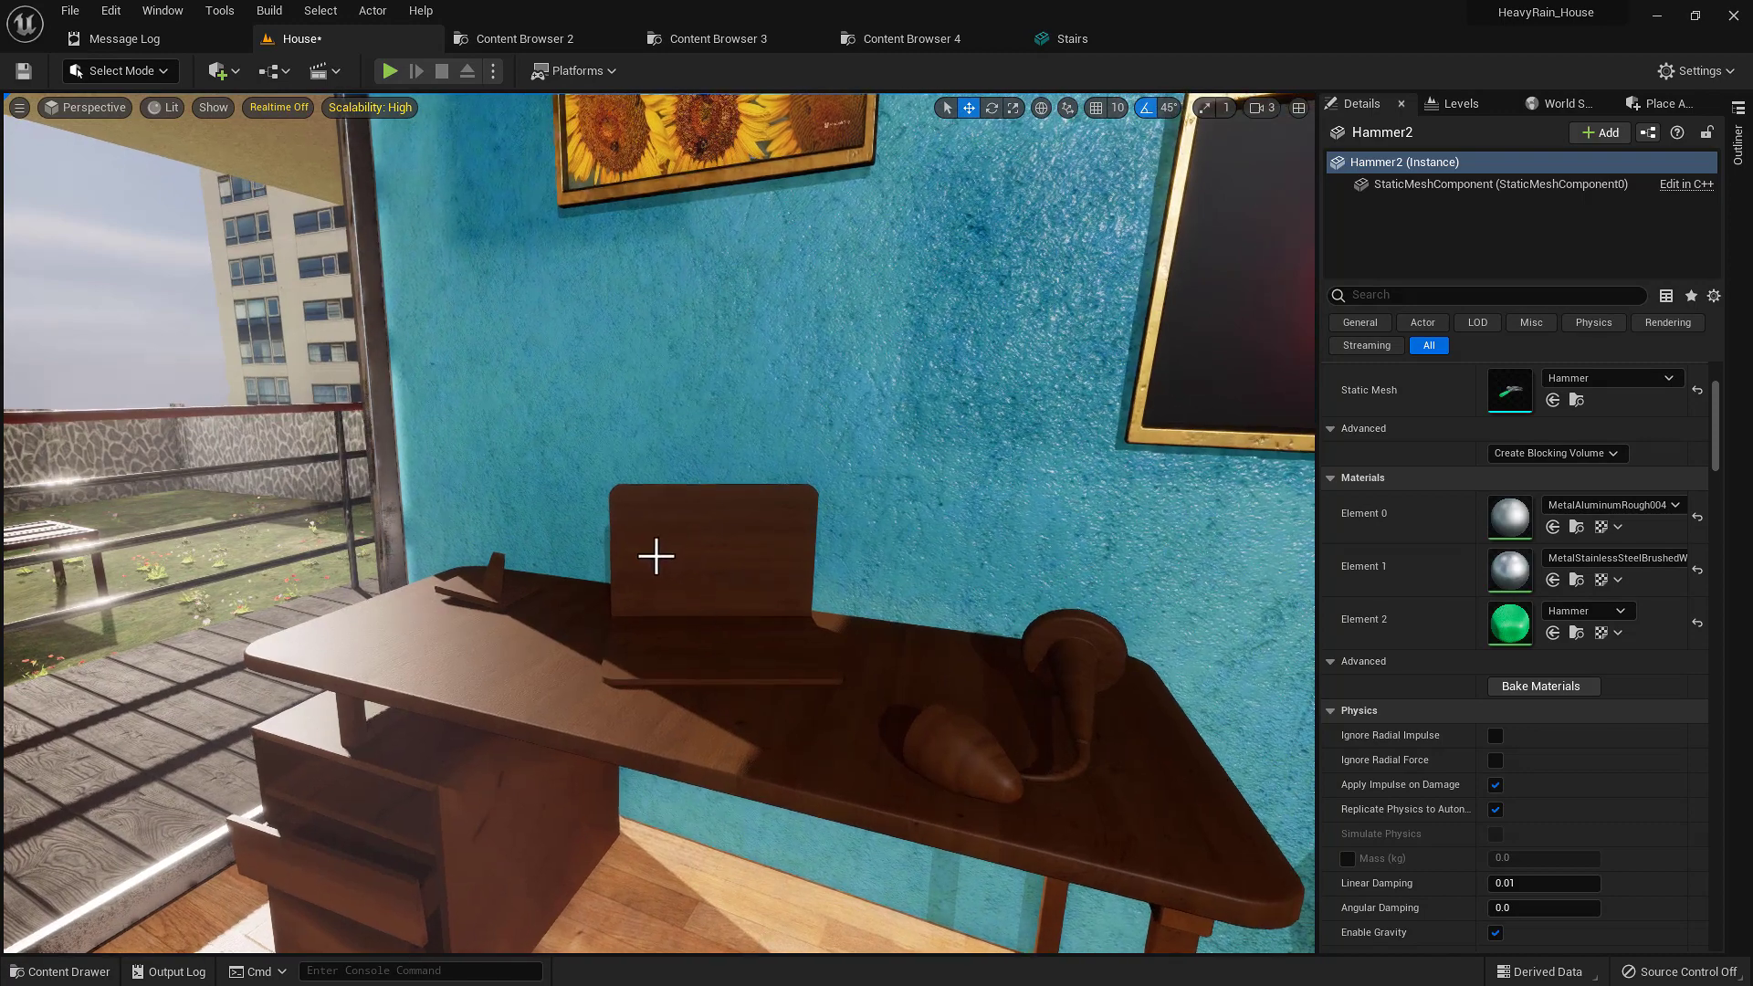
{"action": "left_click", "coordinate": [604, 630]}
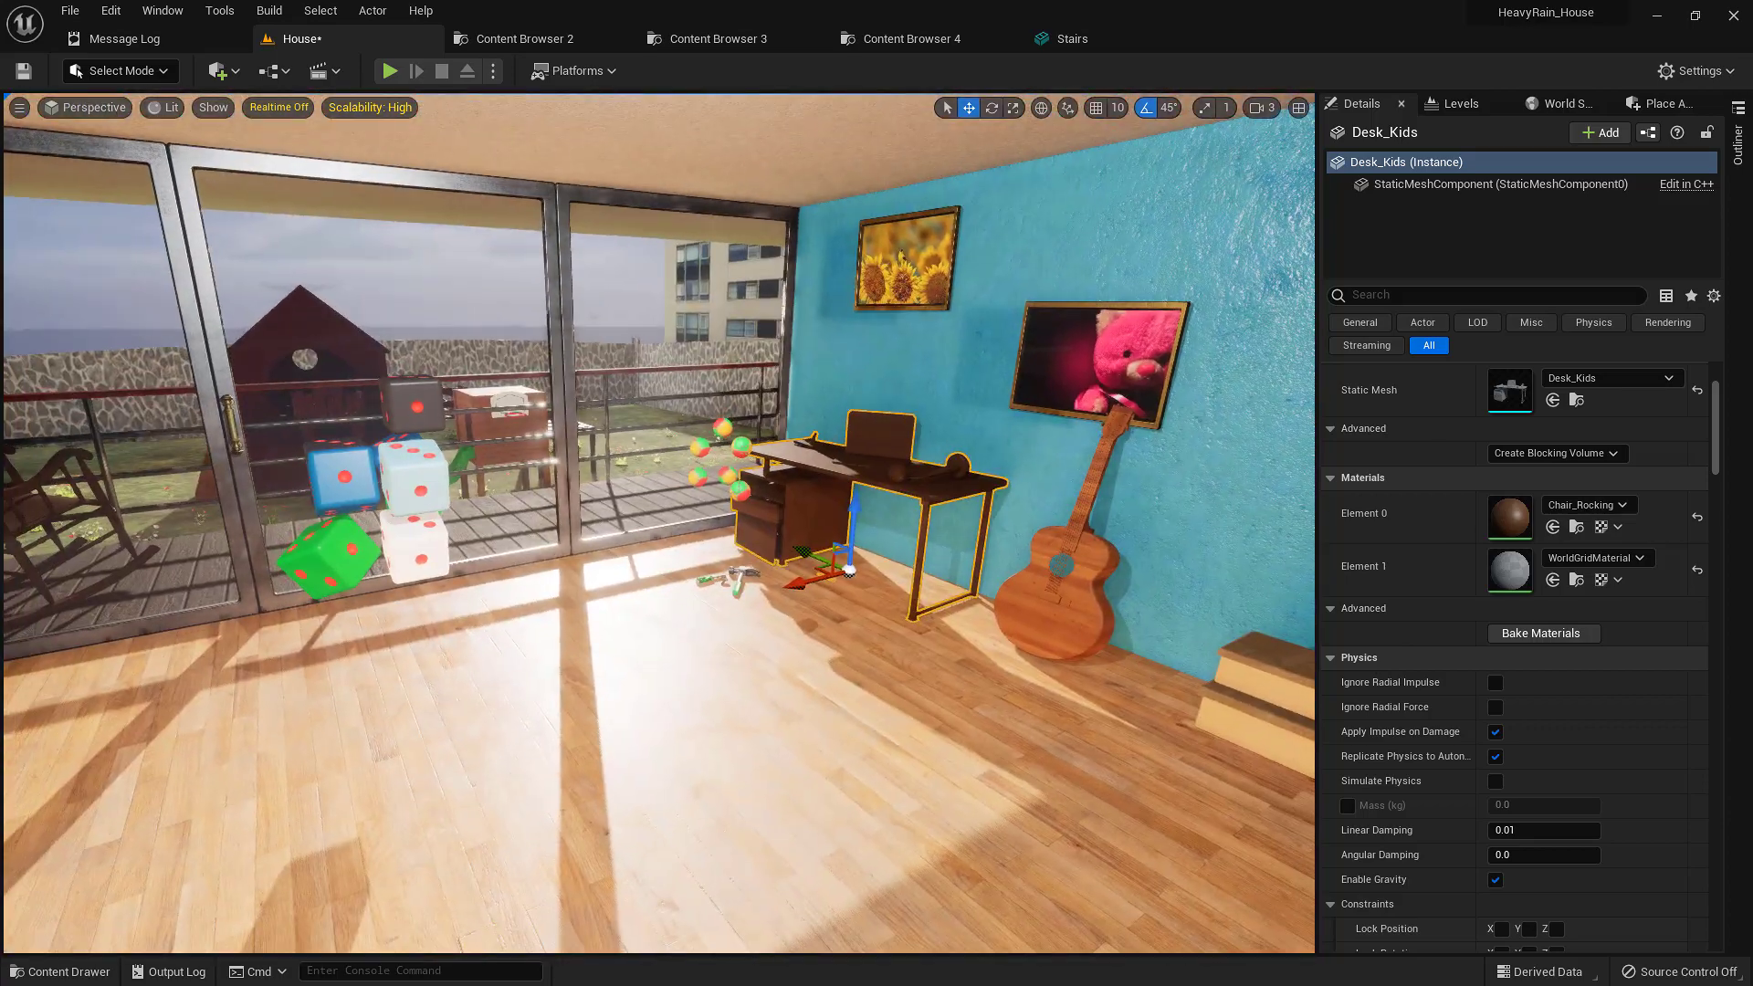
- Play the level in the editor, walk the character through the kids' room and stop the session
{"action": "key", "text": "alt+p"}
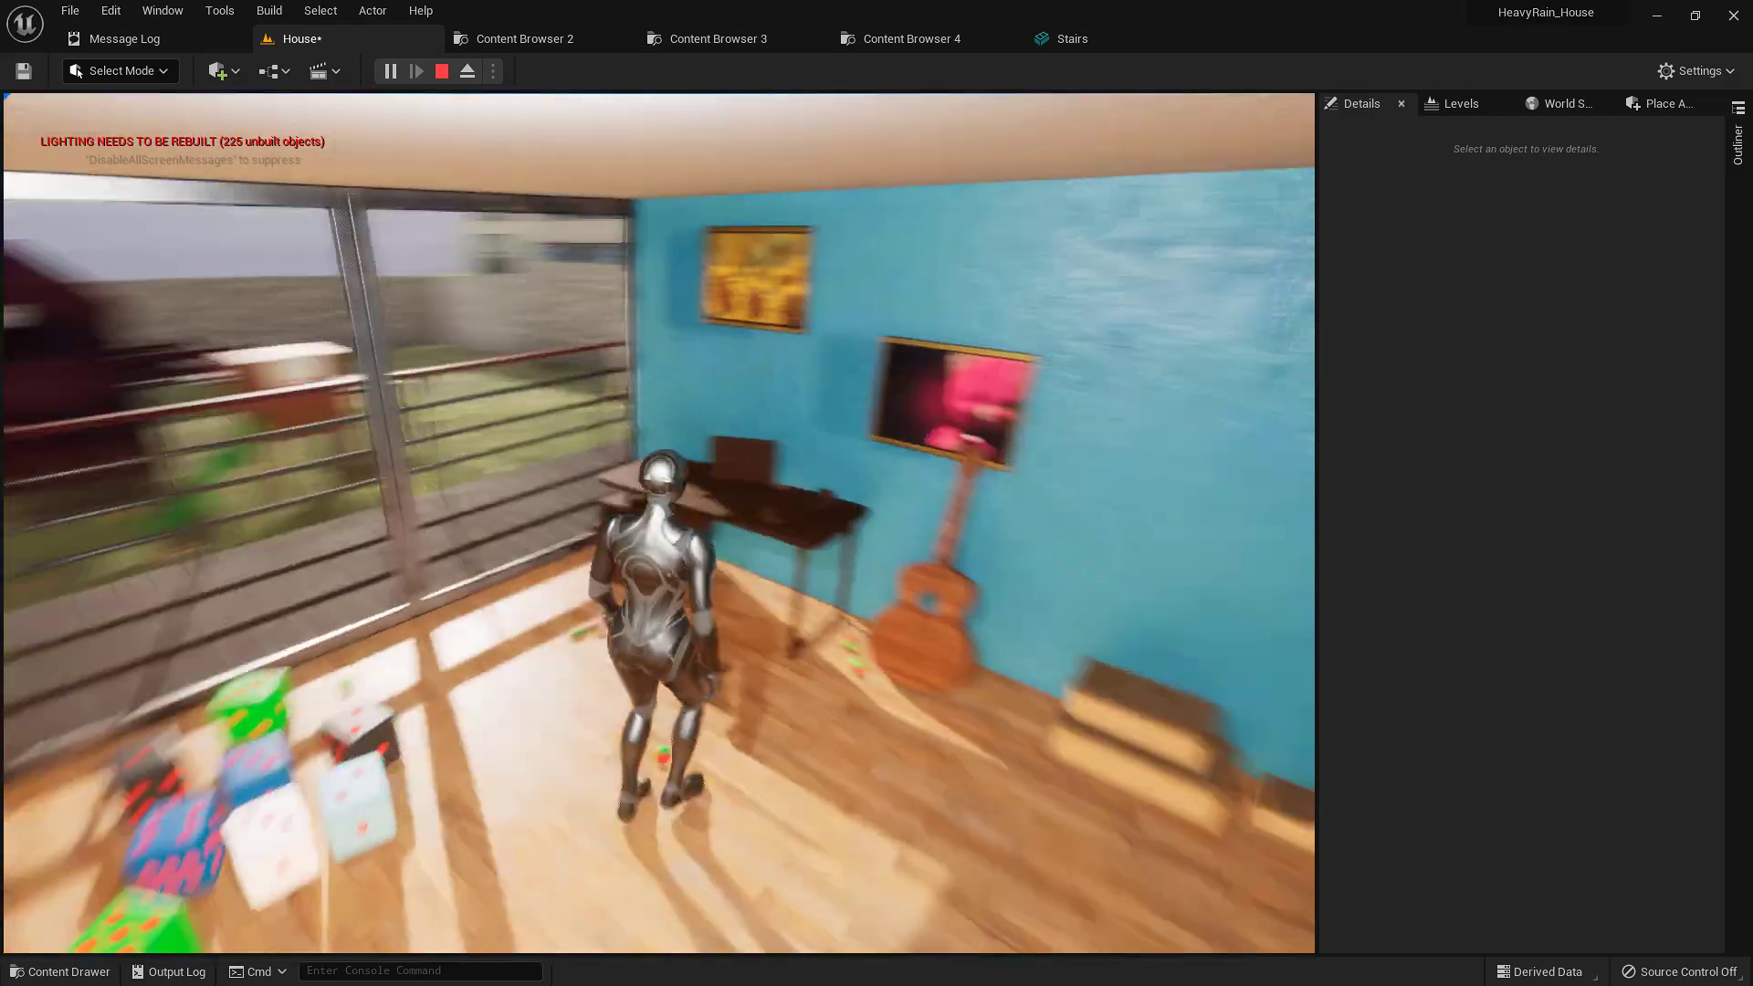
{"action": "key", "text": "w"}
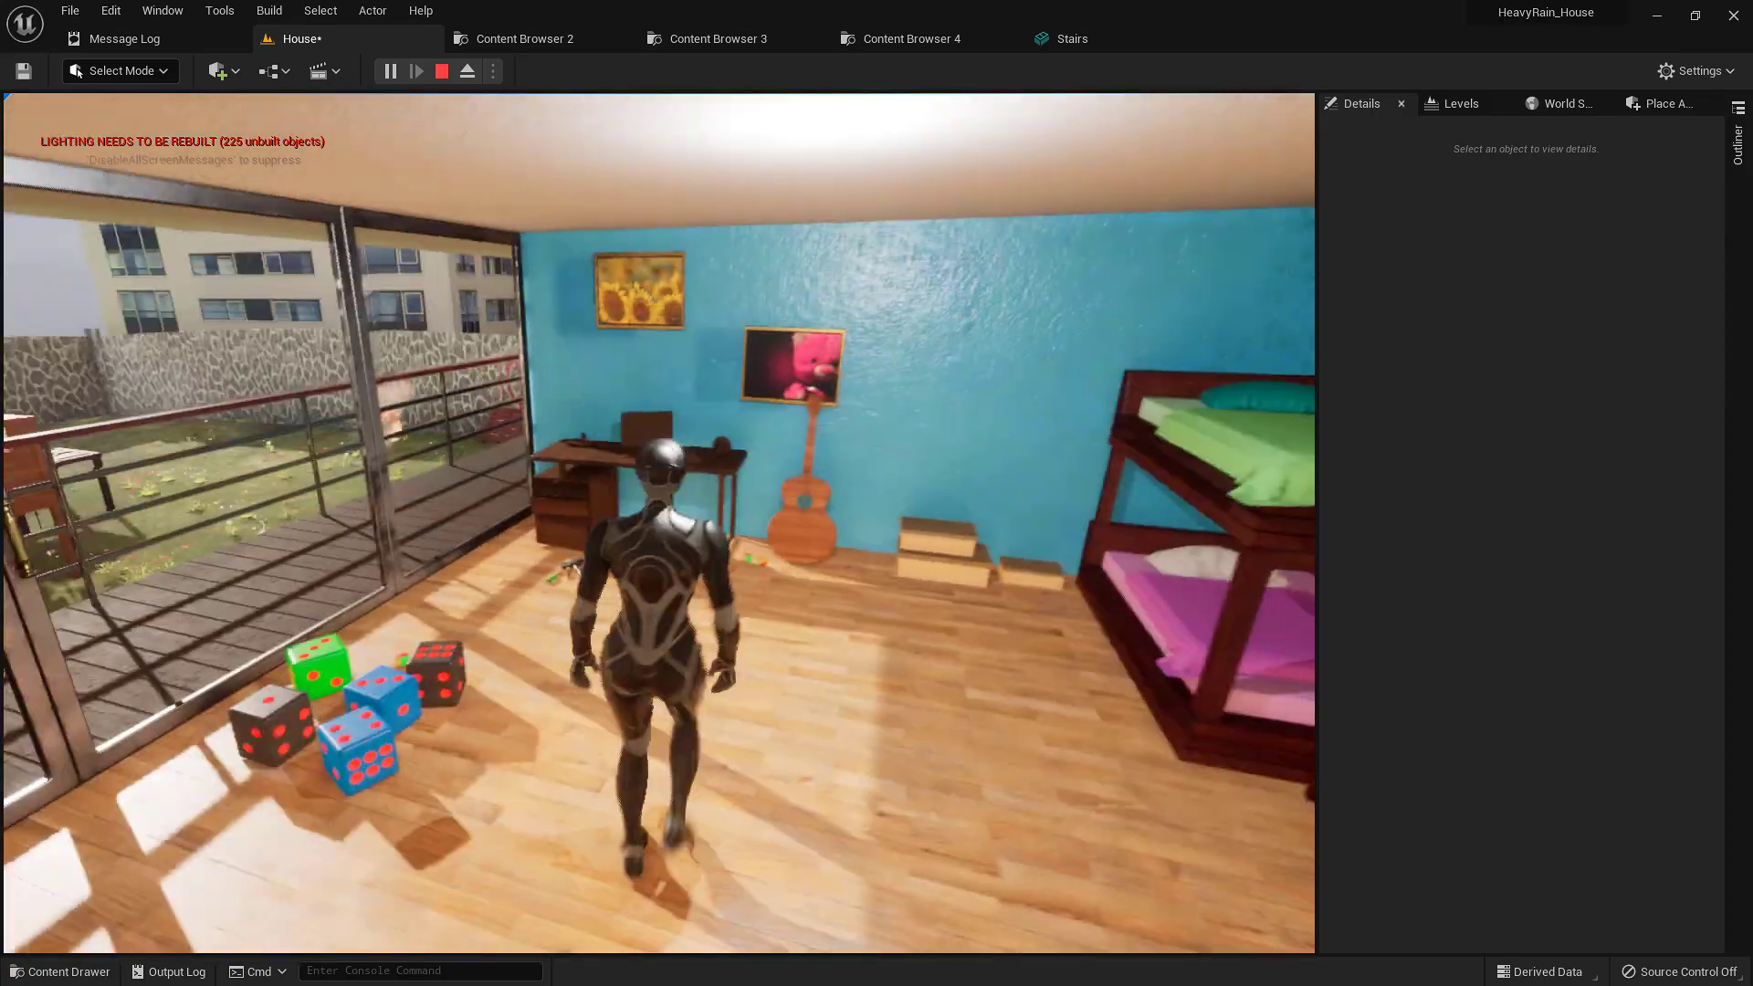
{"action": "key", "text": "shift+F1"}
{"action": "key", "text": "Escape"}
- View the wall shelf, then switch to the Heavy Rain reference board and examine the kids' room image showing the original shelf
{"action": "right_click_drag", "start_coordinate": [810, 572], "coordinate": [1205, 577]}
{"action": "key", "text": "w"}
{"action": "right_click_drag", "start_coordinate": [675, 503], "coordinate": [959, 503]}
{"action": "key", "text": "s"}
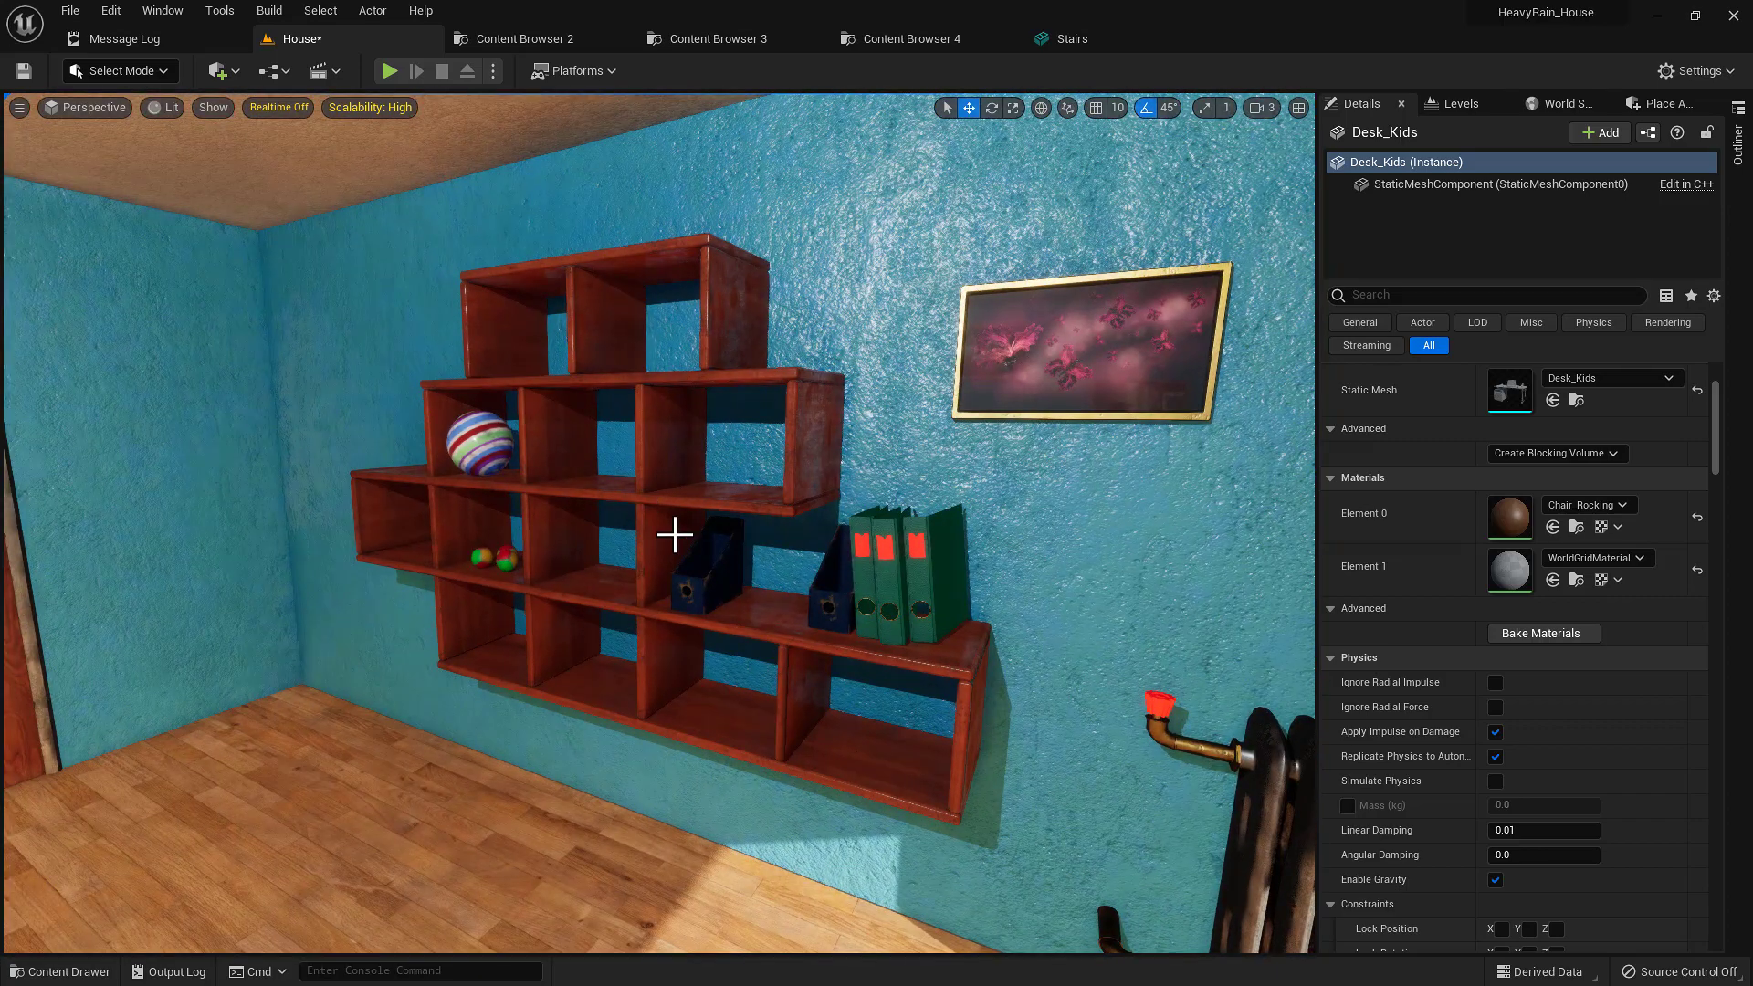
{"action": "key", "text": "alt+Tab"}
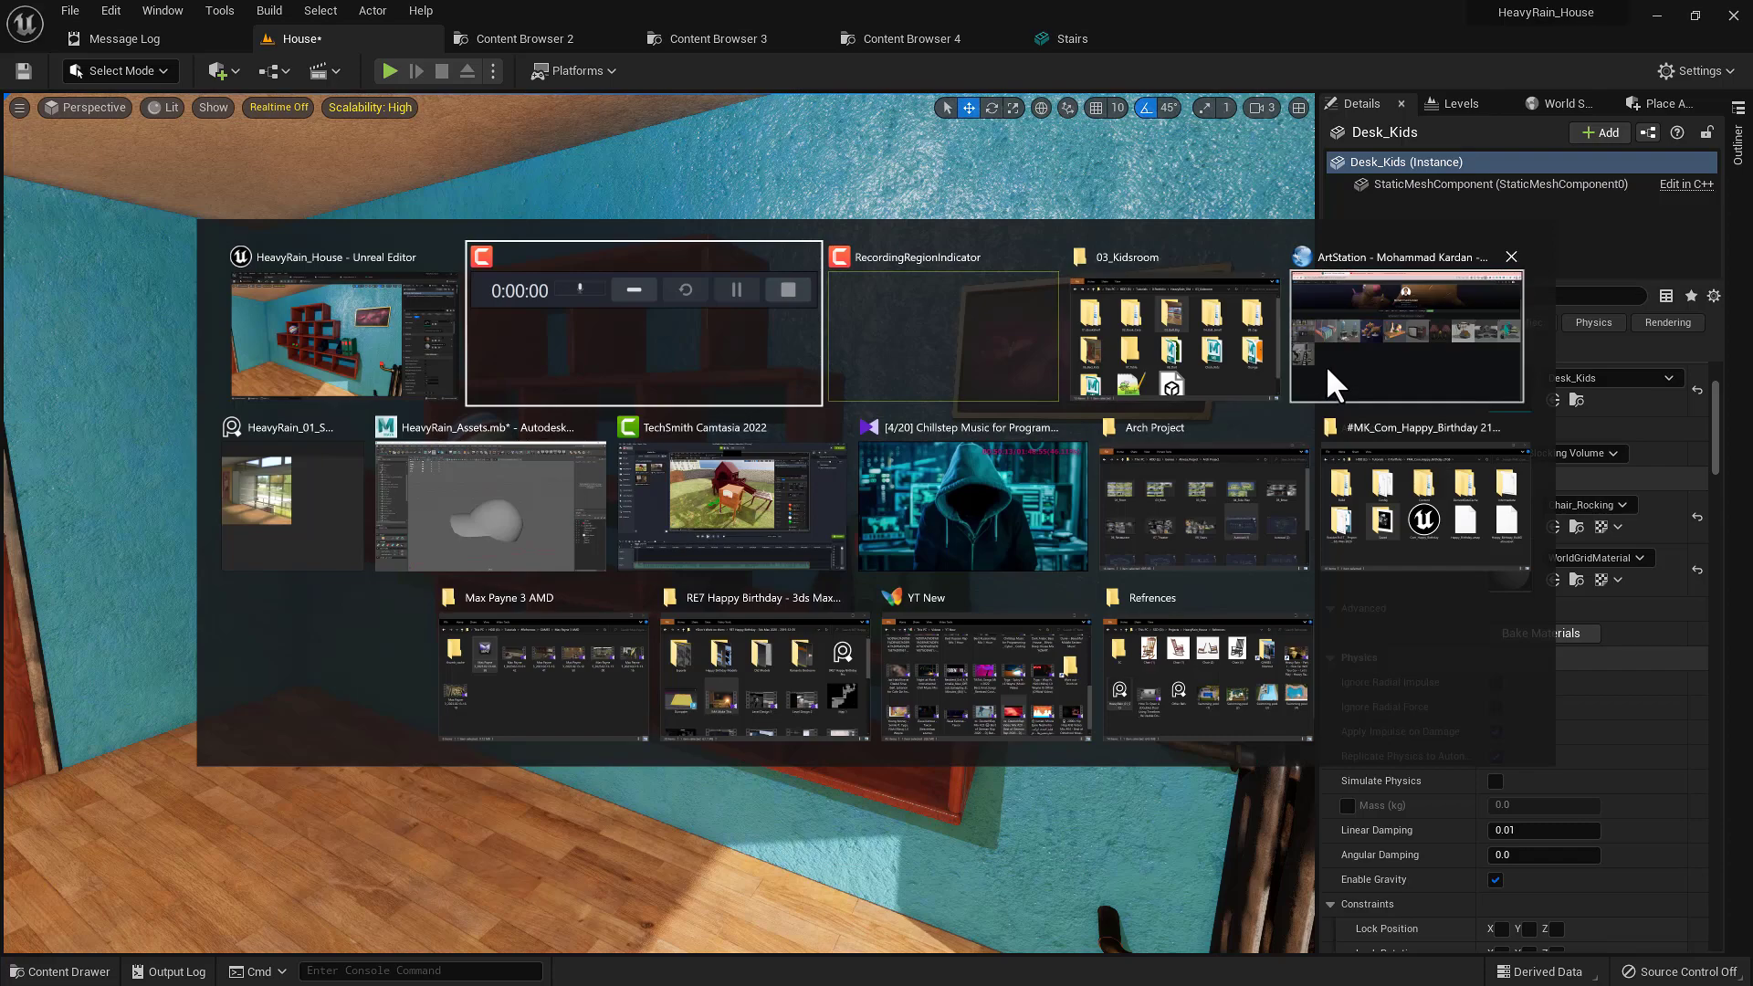
{"action": "left_click", "coordinate": [274, 493]}
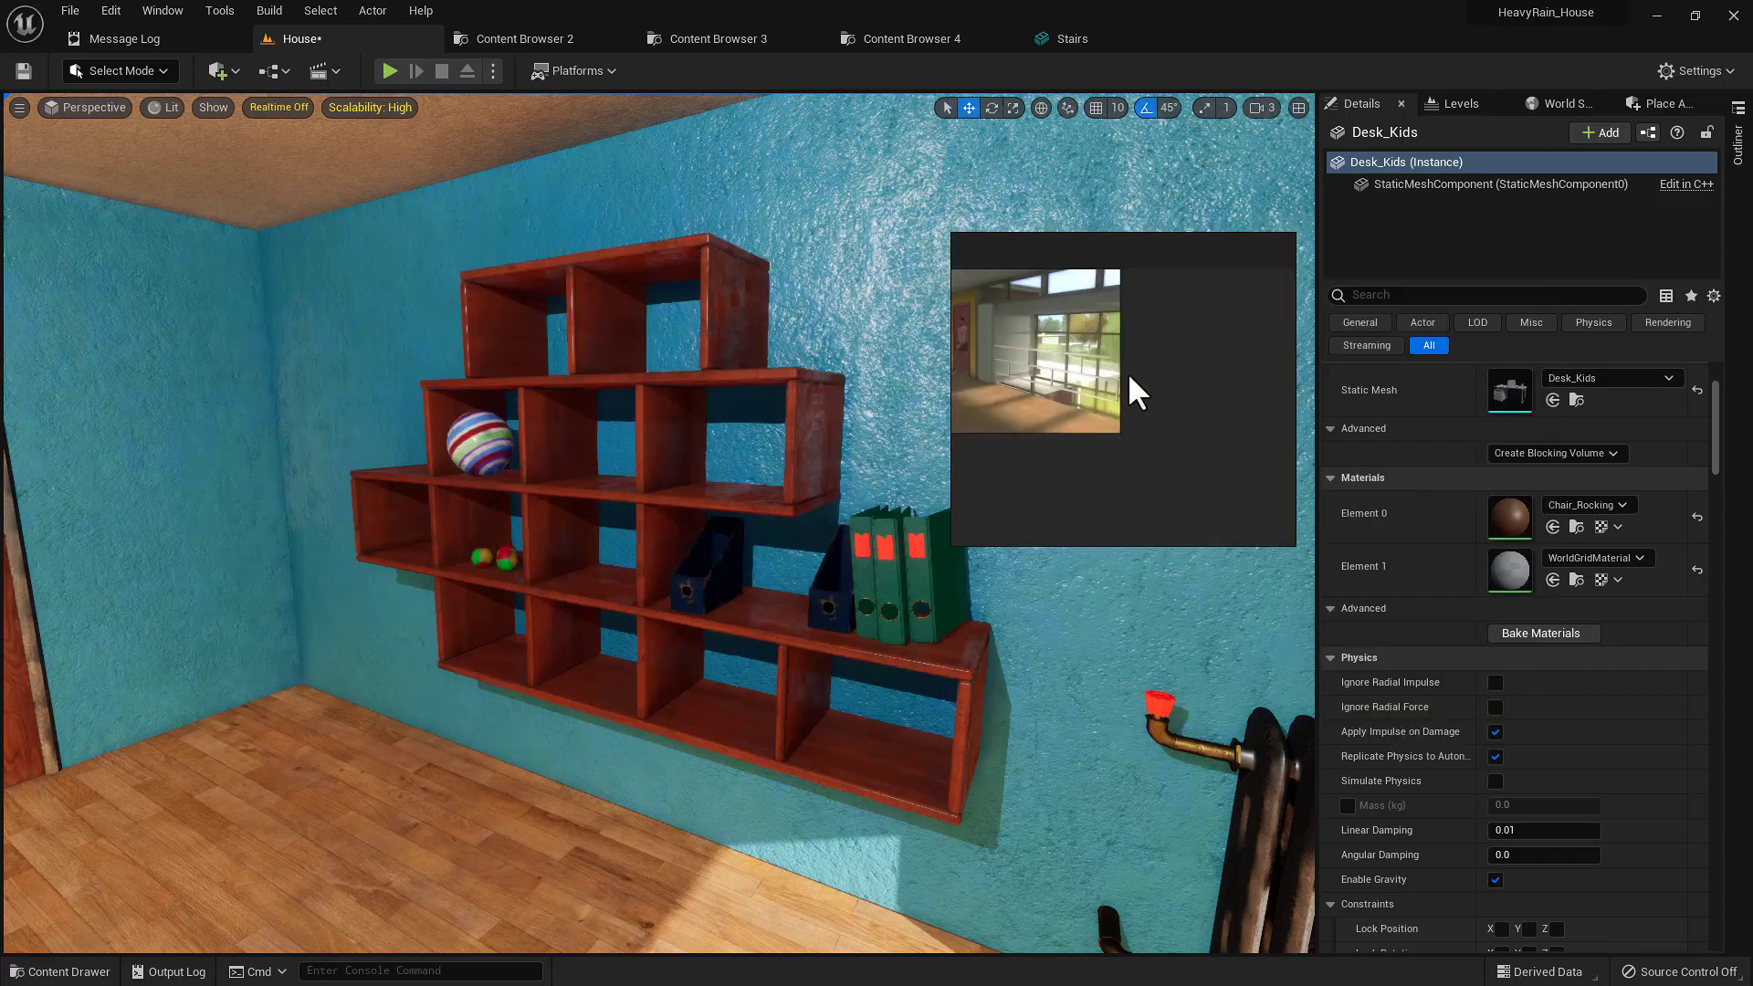
{"action": "key", "text": "ctrl+f"}
{"action": "scroll", "coordinate": [813, 539], "scroll_direction": "down", "scroll_amount": 3}
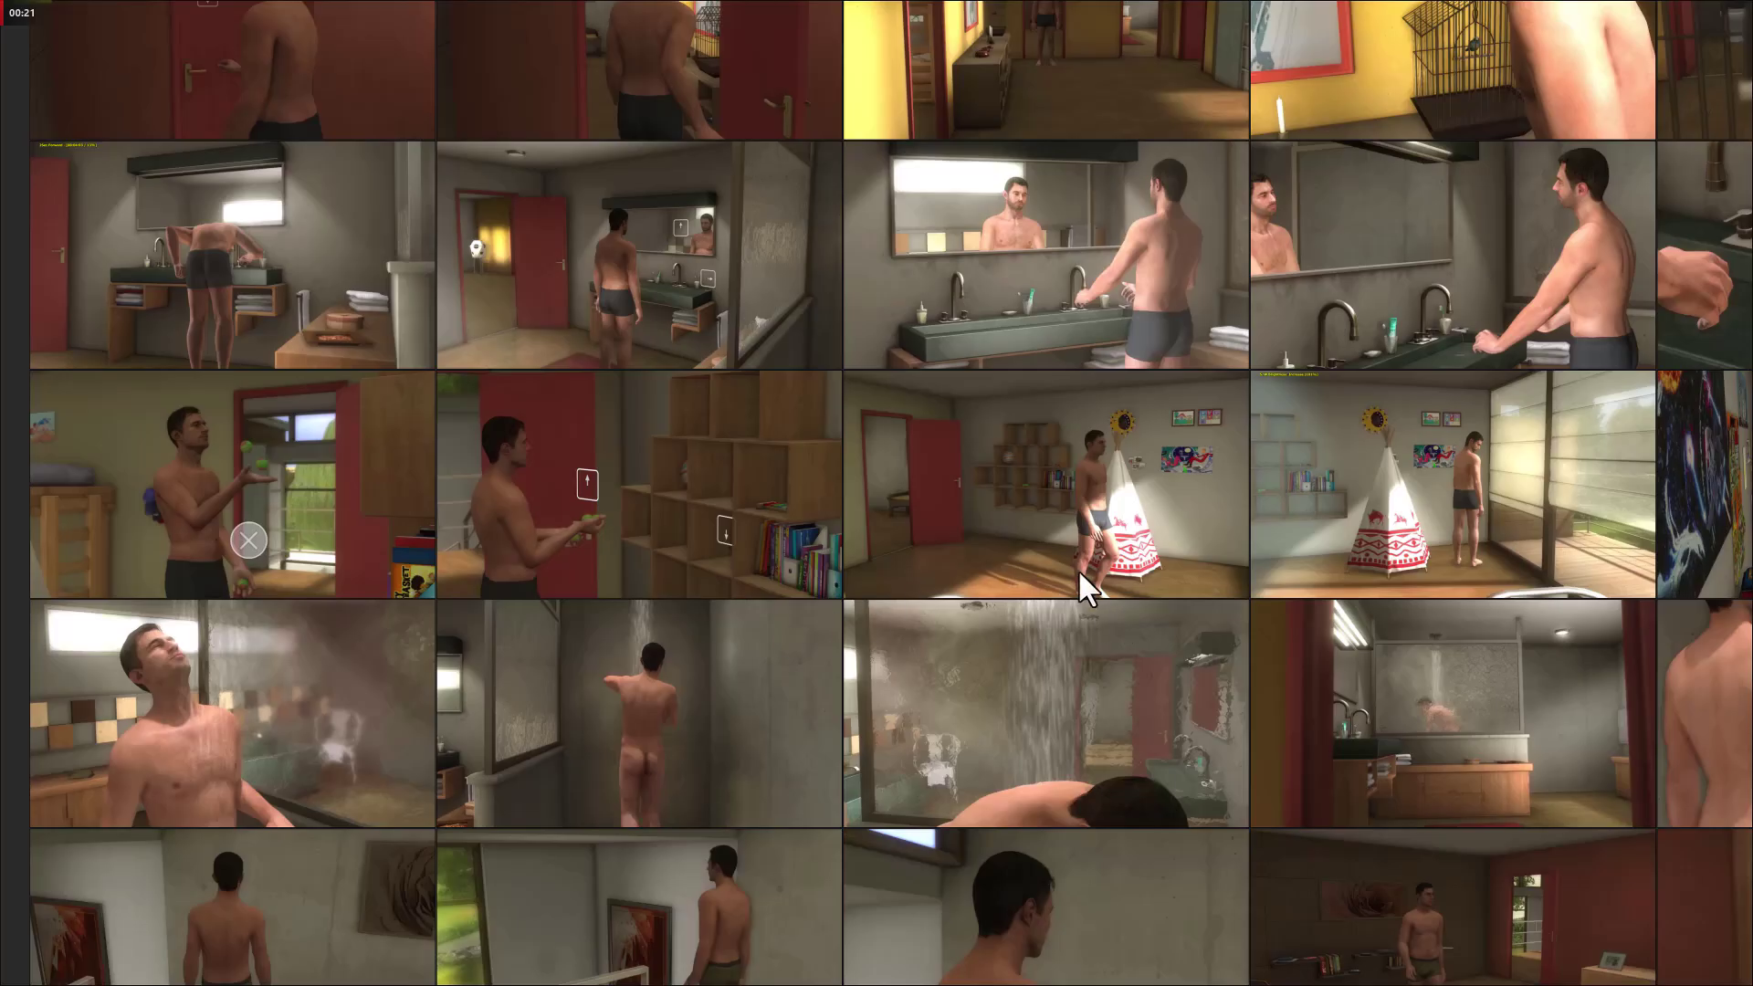
{"action": "scroll", "coordinate": [1059, 461], "scroll_direction": "up", "scroll_amount": 2}
{"action": "scroll", "coordinate": [954, 438], "scroll_direction": "up", "scroll_amount": 3}
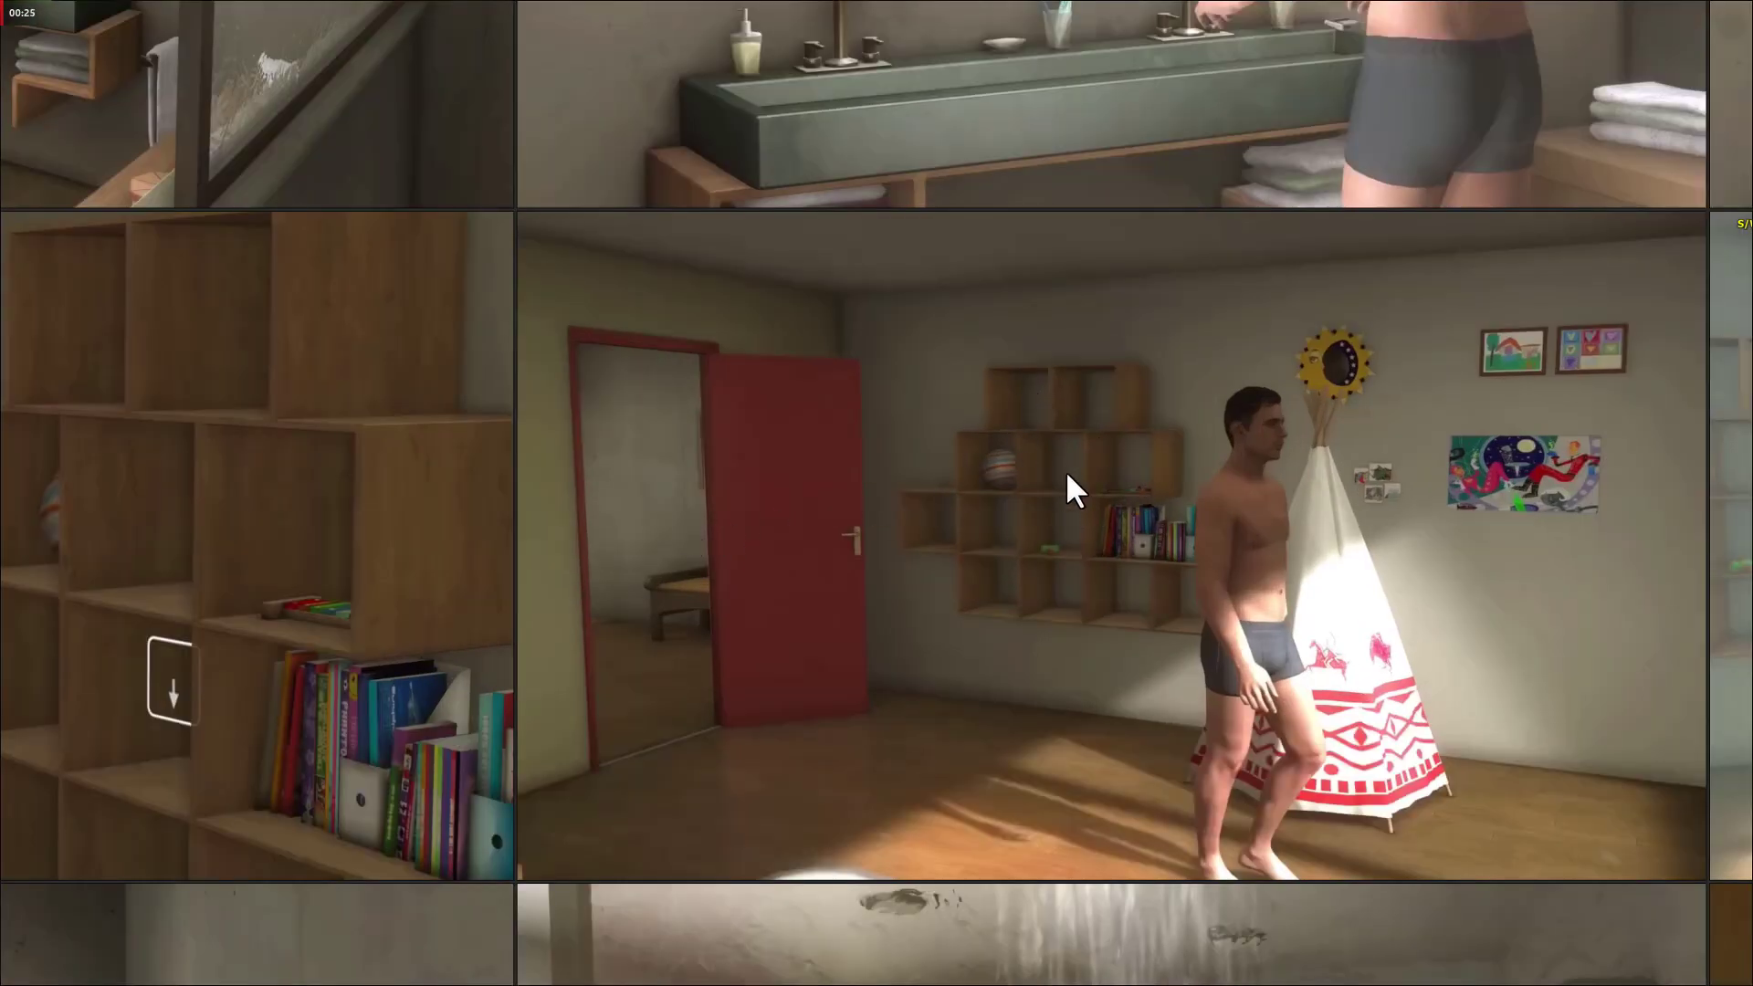
{"action": "key", "text": "ctrl+f"}
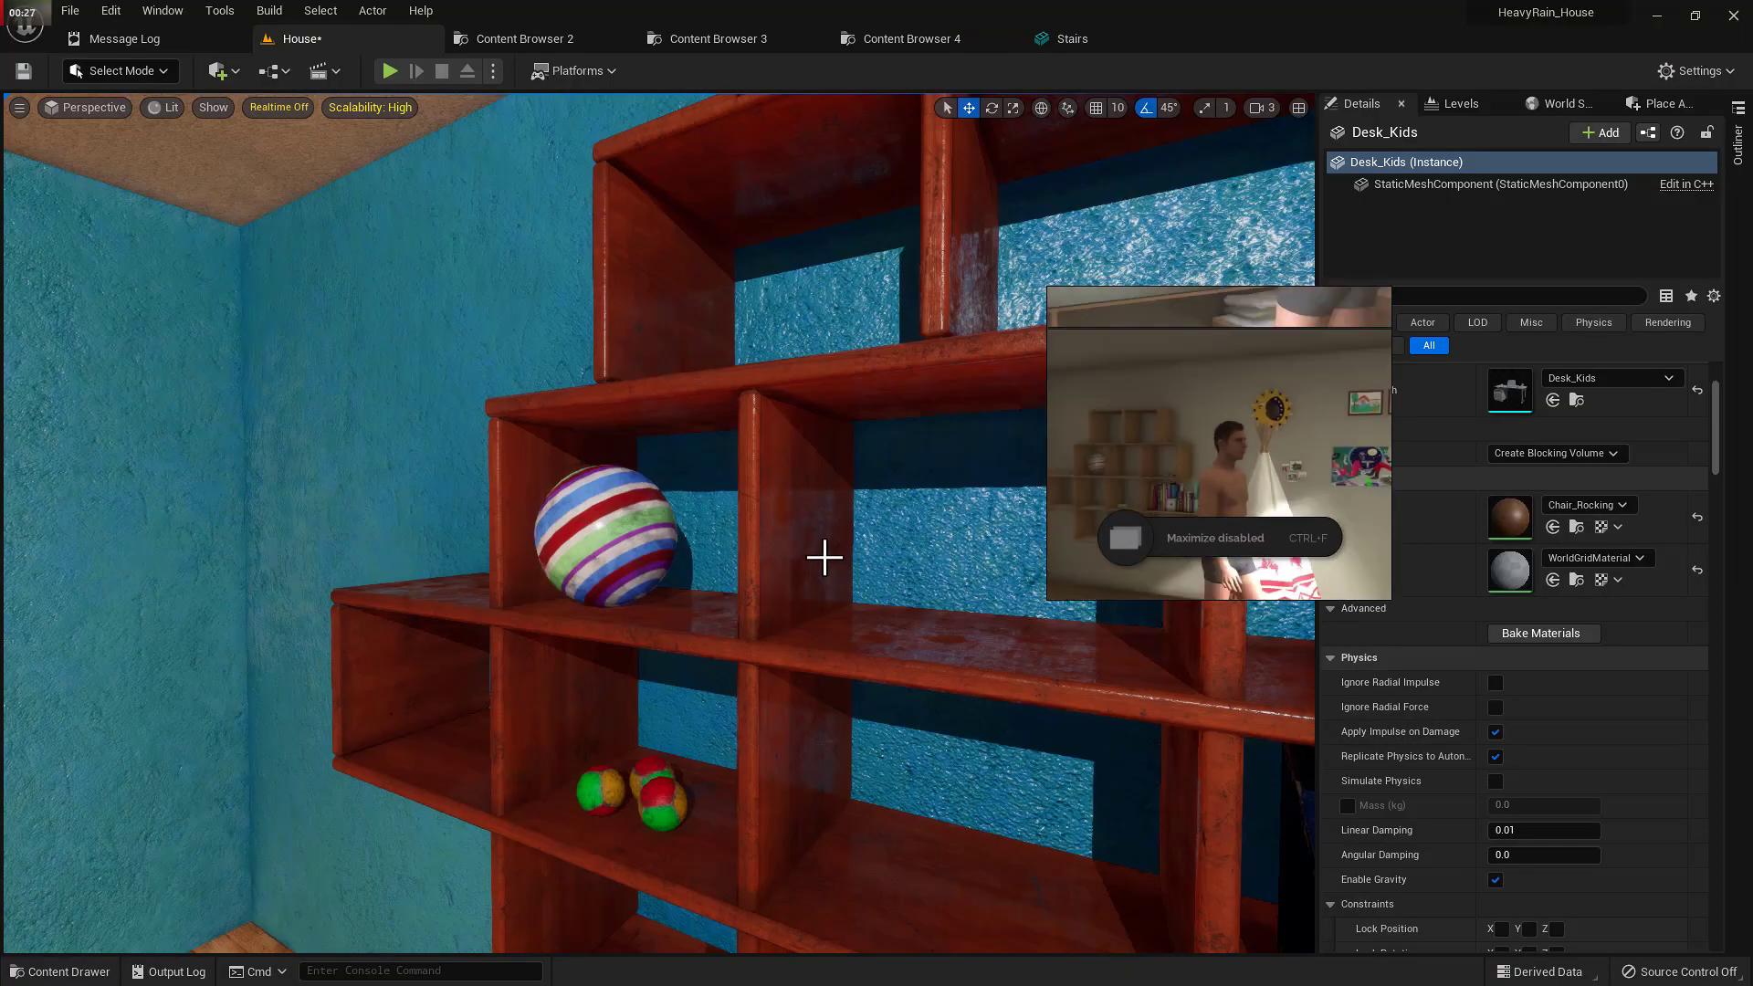
- Compare the striped ball and juggling balls on the wall shelf with the reference image
{"action": "key", "text": "s"}
{"action": "right_click_drag", "start_coordinate": [849, 563], "coordinate": [893, 566]}
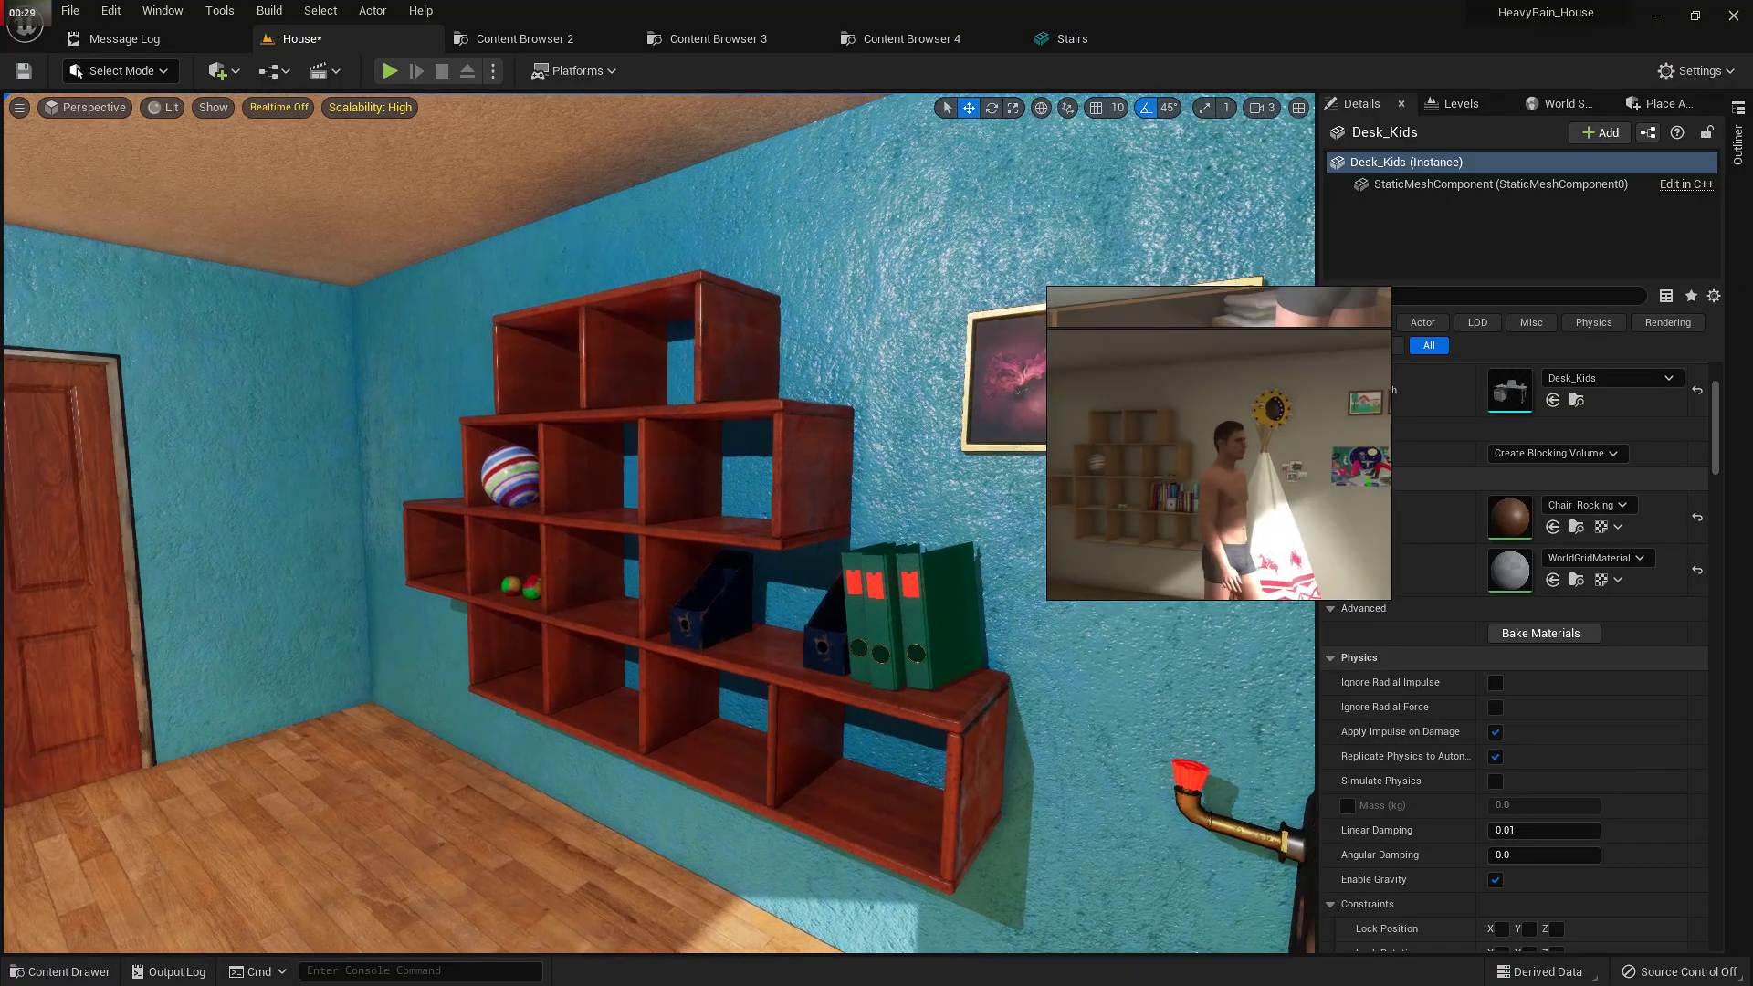
{"action": "key", "text": "w"}
{"action": "scroll", "coordinate": [1133, 487], "scroll_direction": "up", "scroll_amount": 2}
{"action": "middle_click_drag", "start_coordinate": [1139, 490], "coordinate": [1250, 471]}
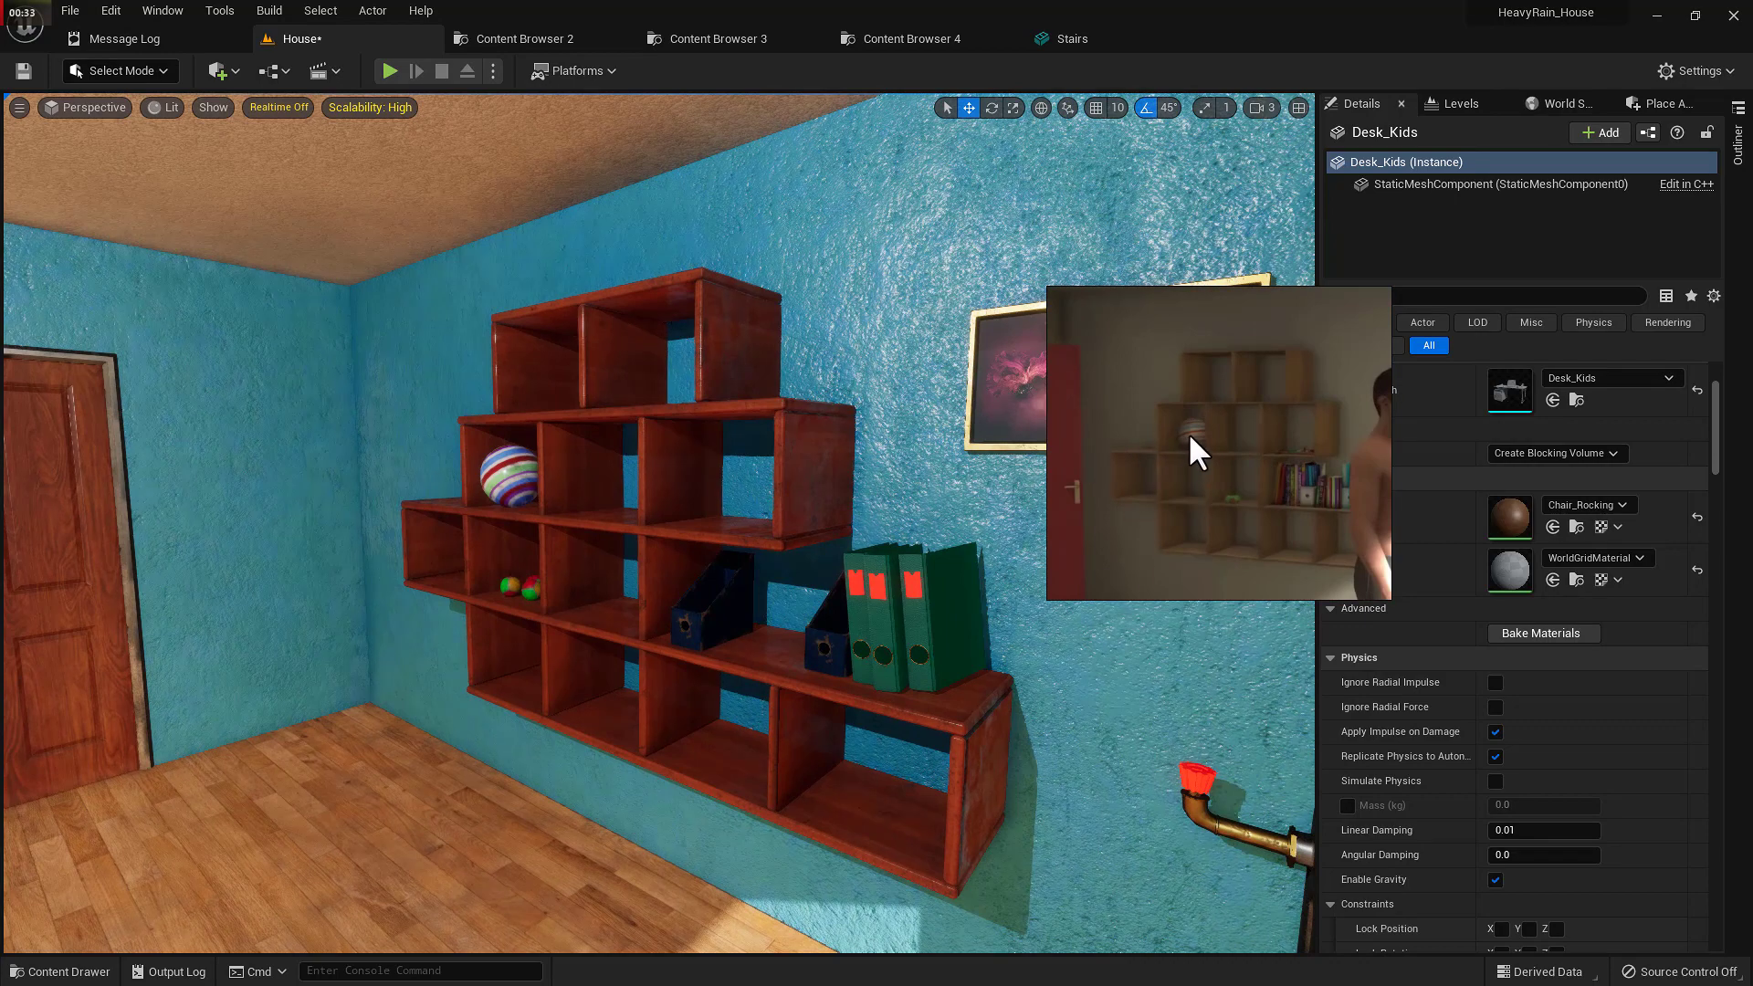
{"action": "key", "text": "w"}
{"action": "right_click_drag", "start_coordinate": [454, 490], "coordinate": [513, 442]}
{"action": "scroll", "coordinate": [1189, 542], "scroll_direction": "up", "scroll_amount": 3}
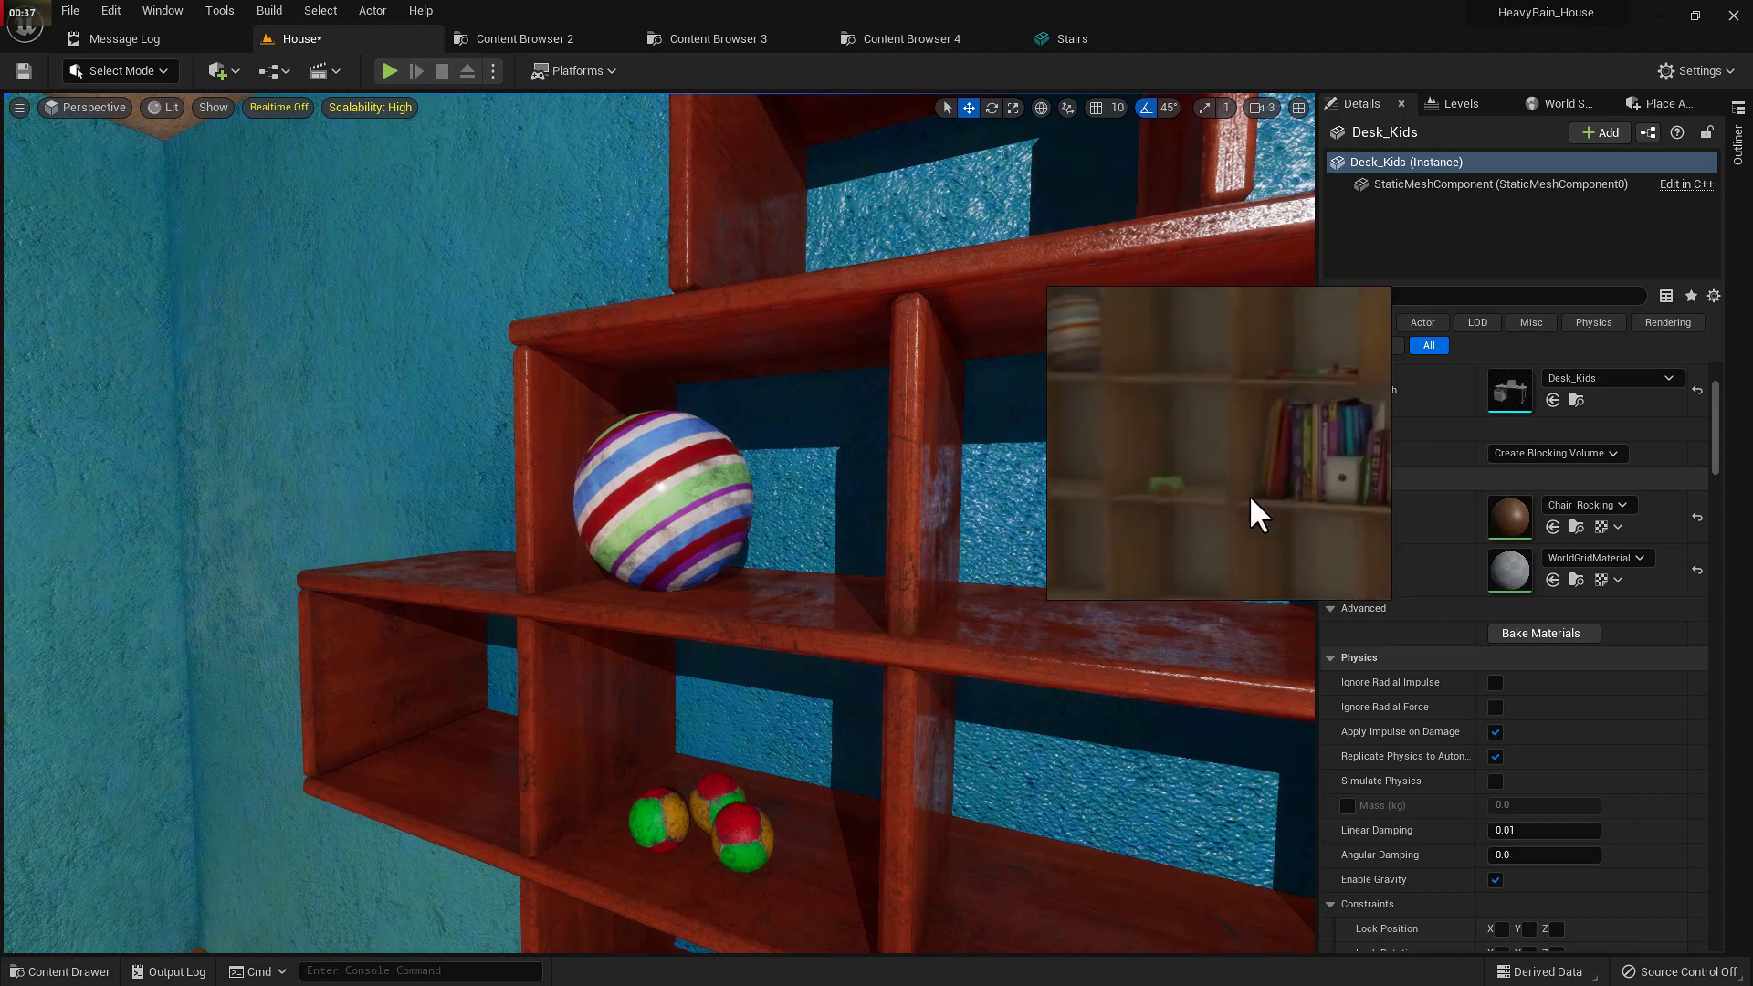
{"action": "middle_click_drag", "start_coordinate": [1179, 490], "coordinate": [1184, 481]}
{"action": "scroll", "coordinate": [1187, 471], "scroll_direction": "down", "scroll_amount": 4}
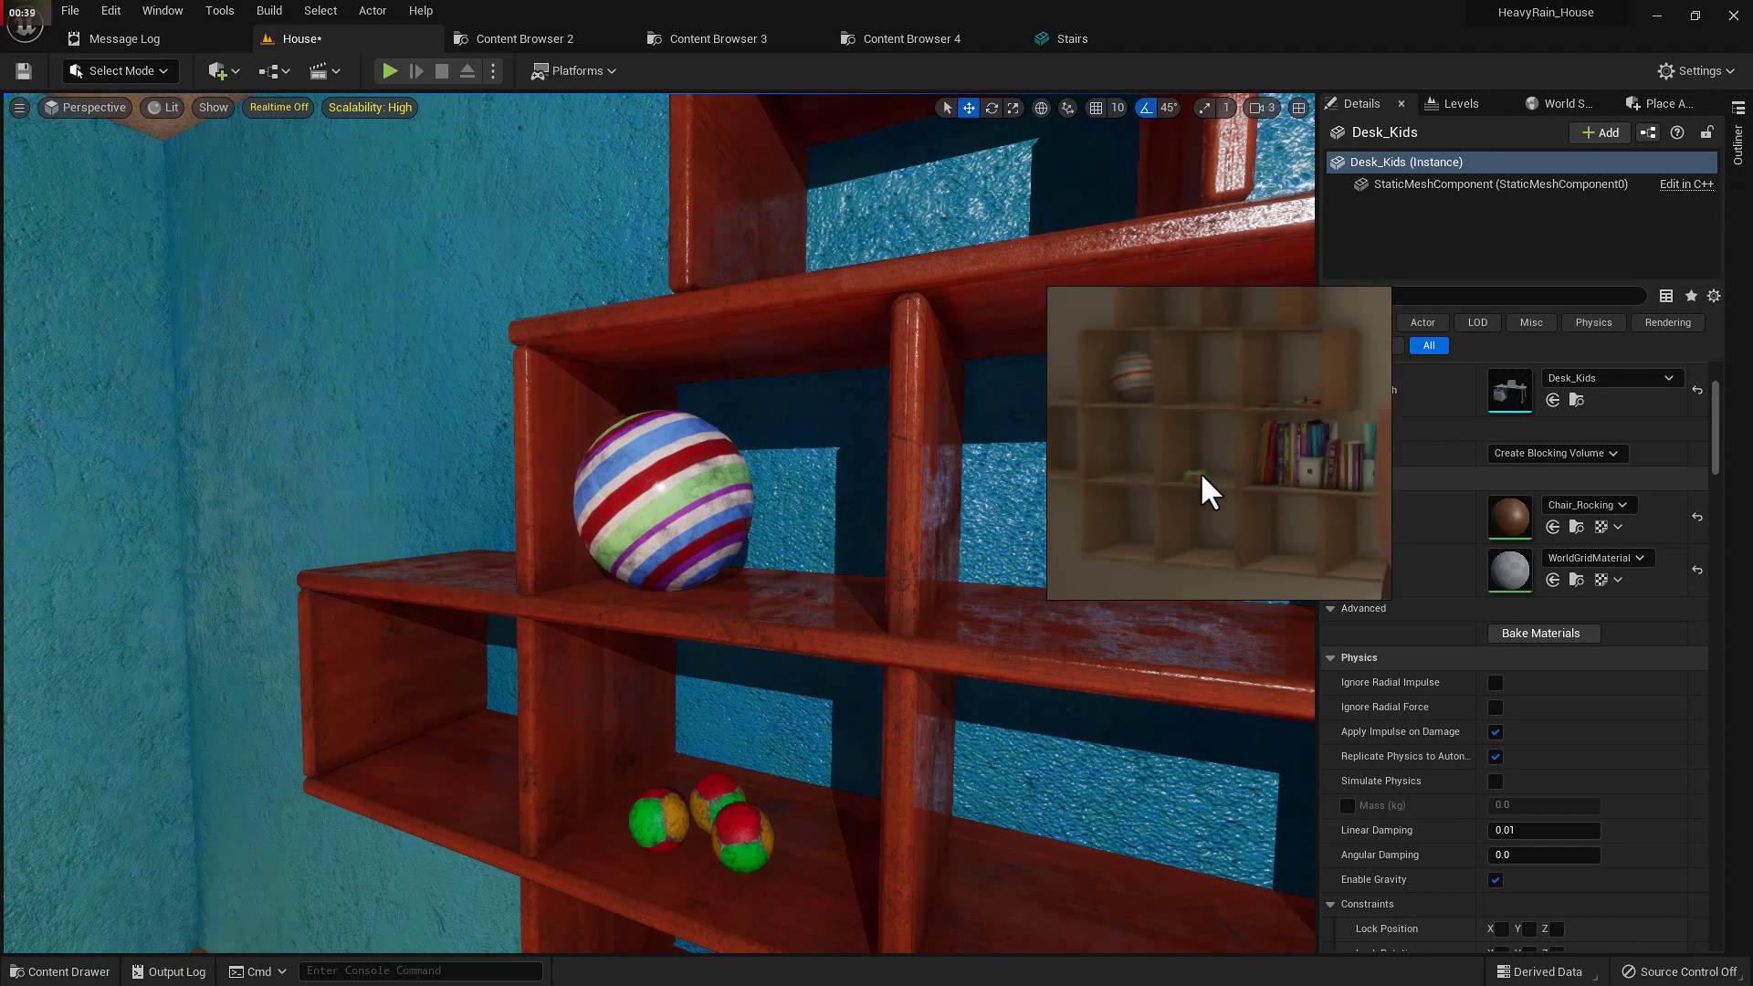
- Compare the shelf's folders and the wall with the picture, dartboard and radiator against the reference image
{"action": "right_click_drag", "start_coordinate": [849, 664], "coordinate": [849, 663]}
{"action": "right_click_drag", "start_coordinate": [708, 645], "coordinate": [709, 646]}
{"action": "right_click_drag", "start_coordinate": [520, 567], "coordinate": [520, 567]}
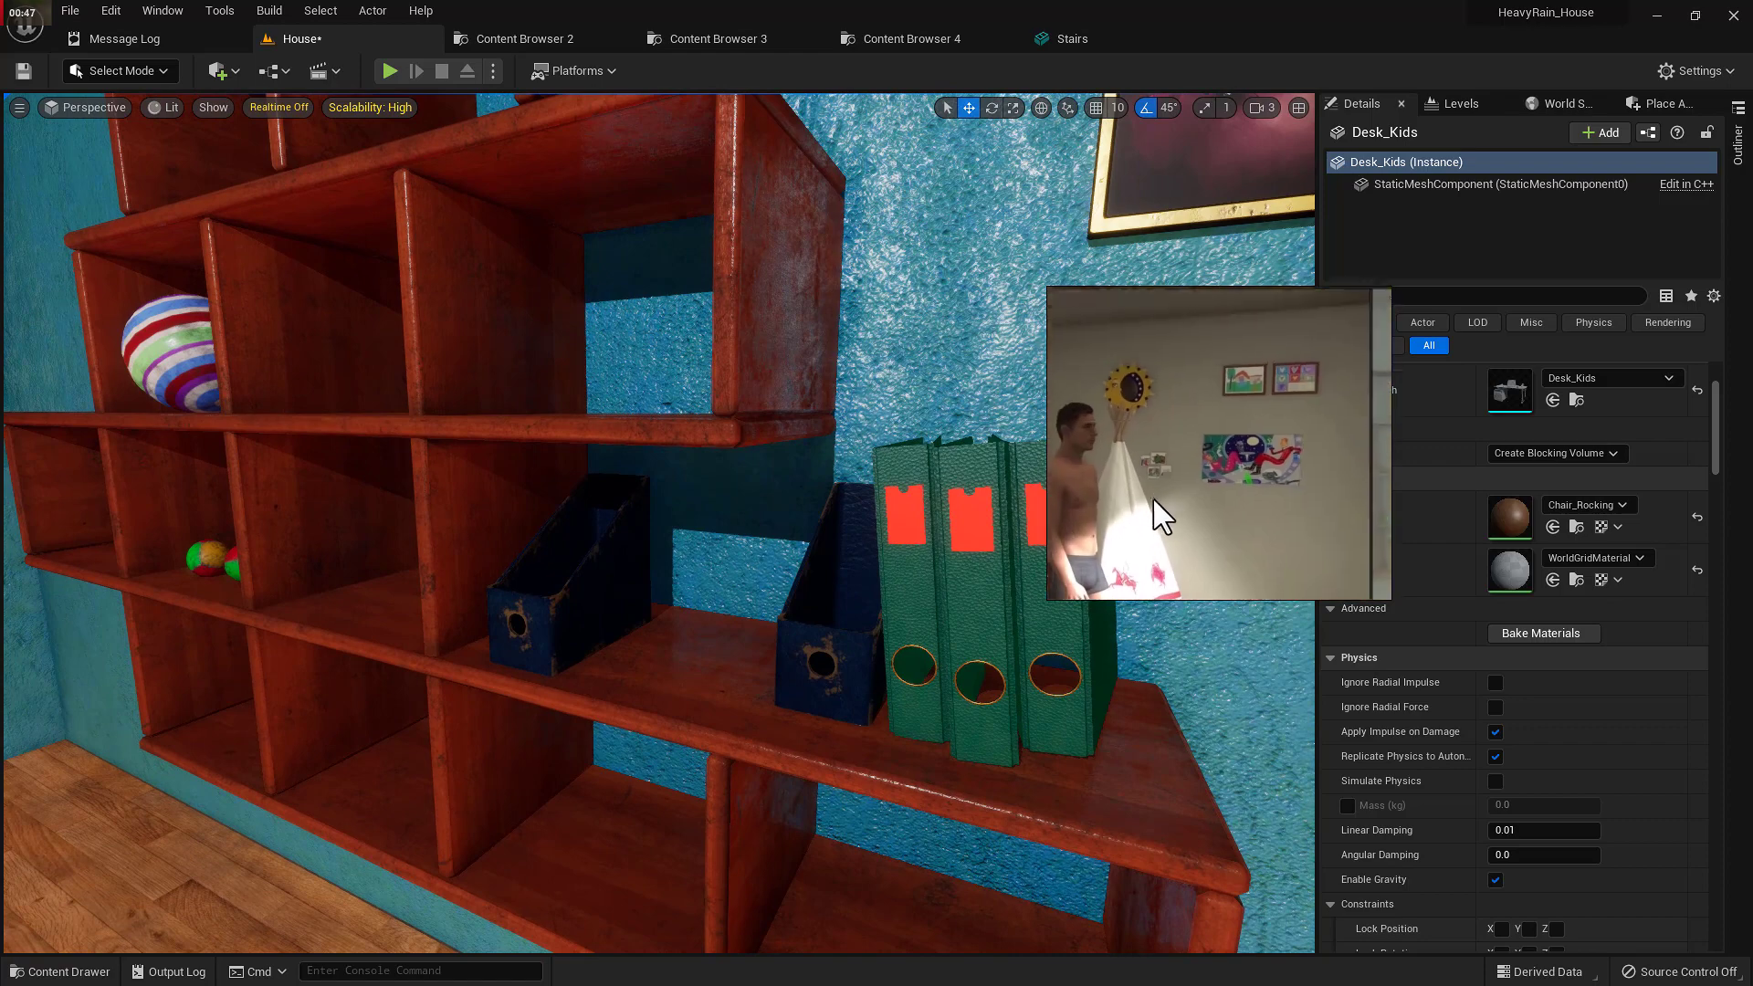
{"action": "right_click_drag", "start_coordinate": [728, 271], "coordinate": [727, 271]}
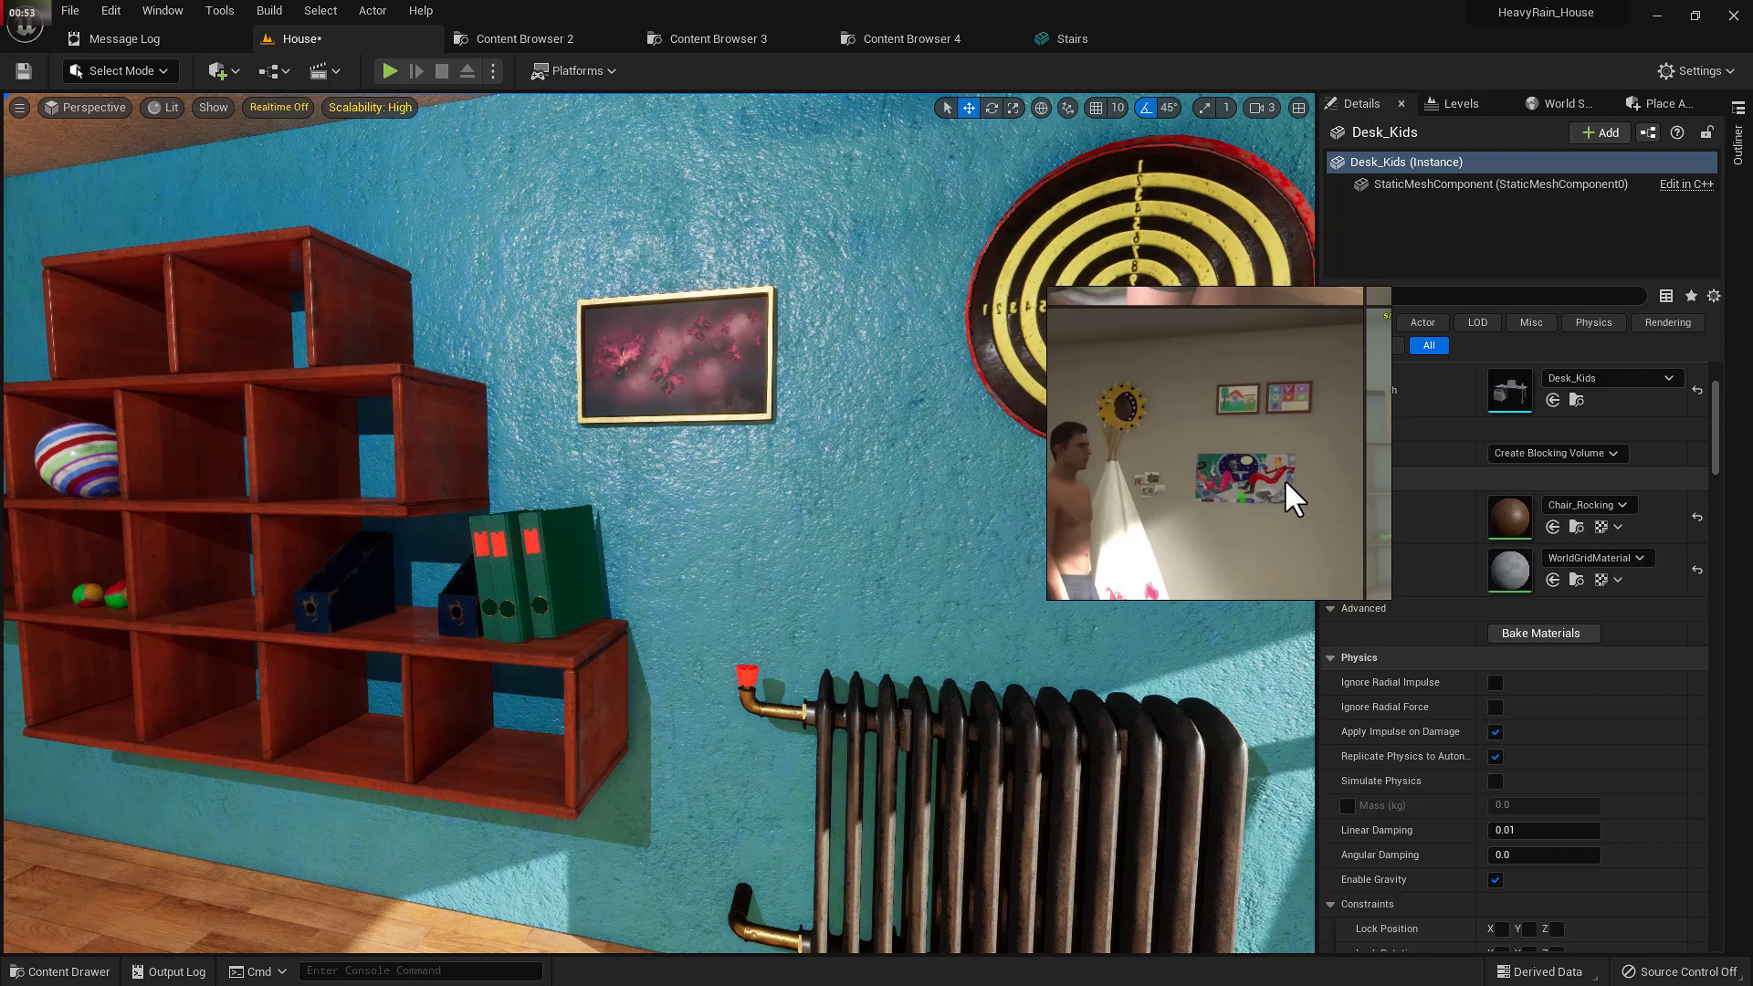
{"action": "right_click_drag", "start_coordinate": [816, 491], "coordinate": [816, 492]}
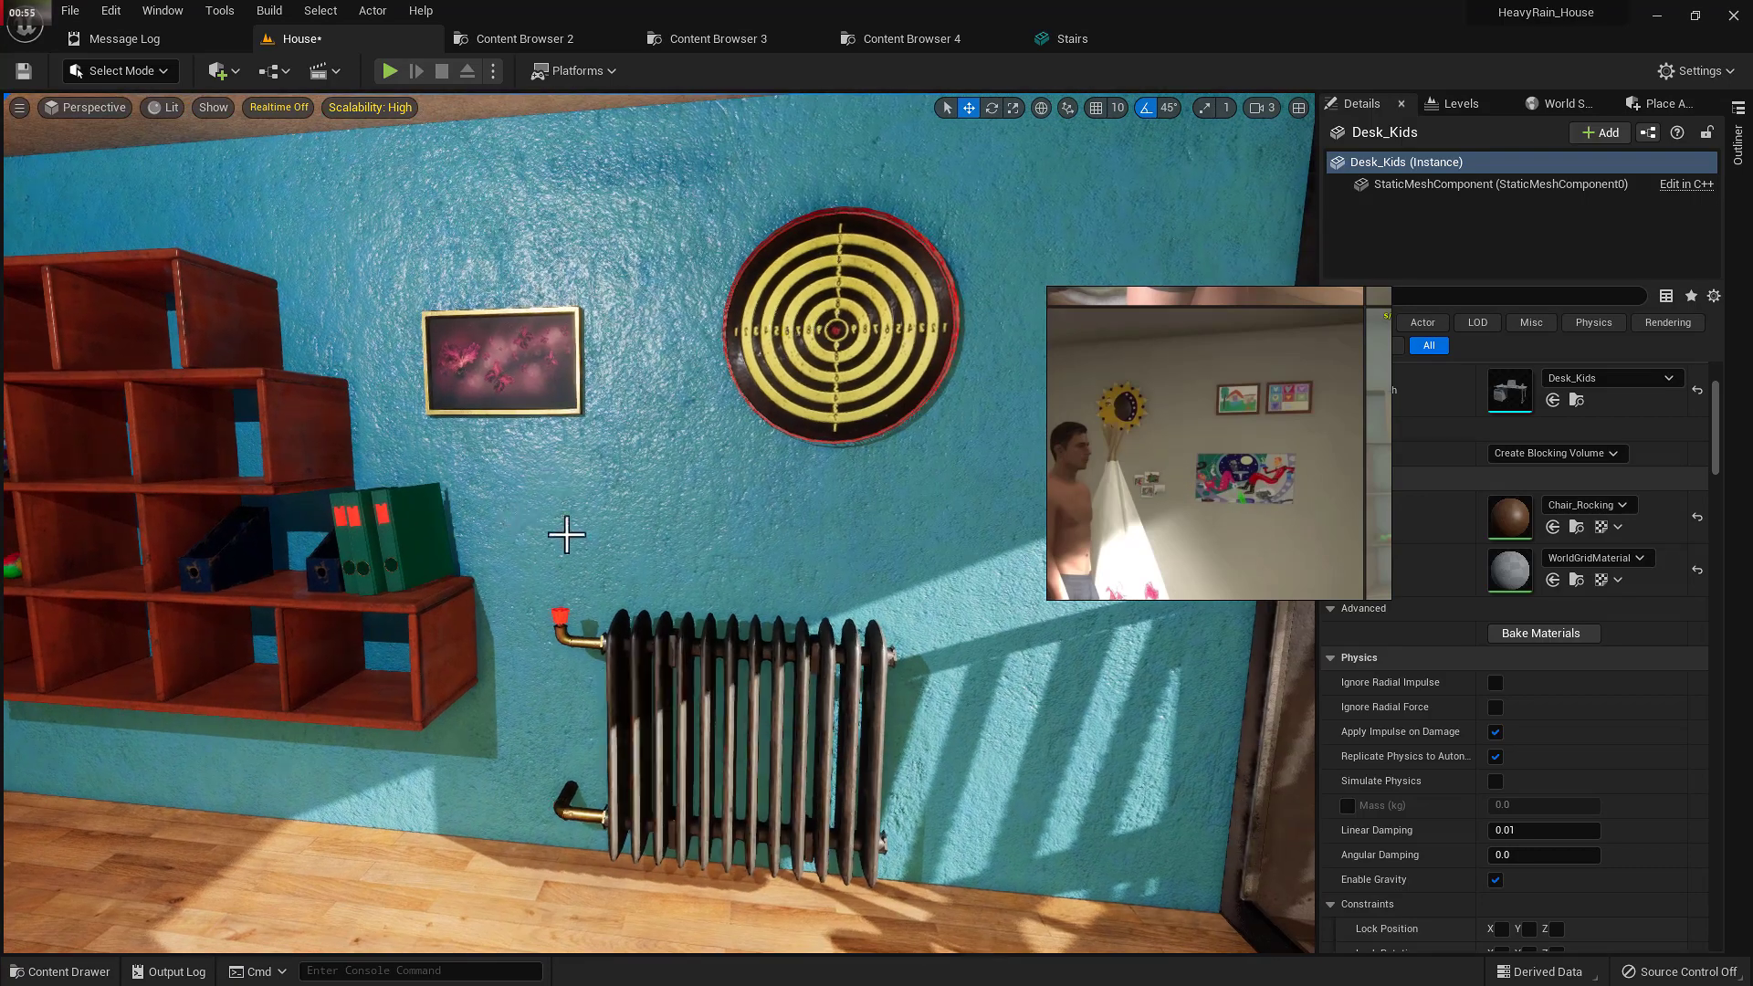
{"action": "right_click_drag", "start_coordinate": [566, 536], "coordinate": [602, 528]}
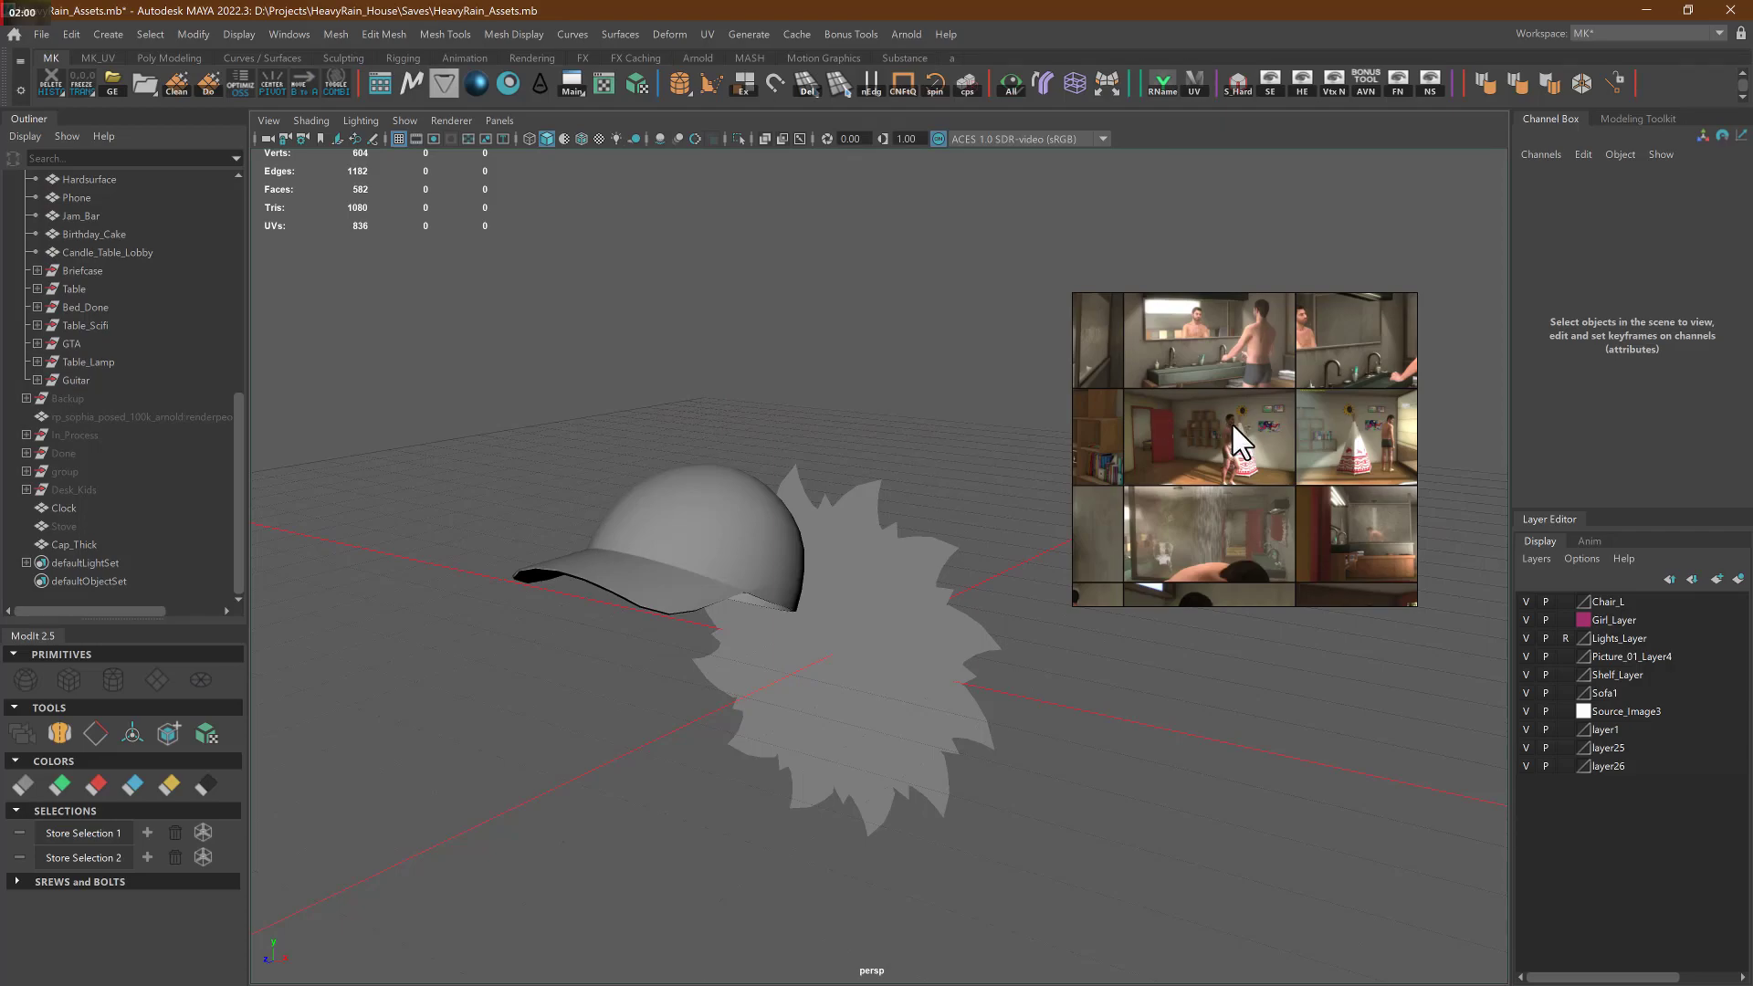
- Maximize the reference board and examine the cap hanging on the wall in the juggling image
{"action": "scroll", "coordinate": [1232, 429], "scroll_direction": "up", "scroll_amount": 2}
{"action": "key", "text": "ctrl+f"}
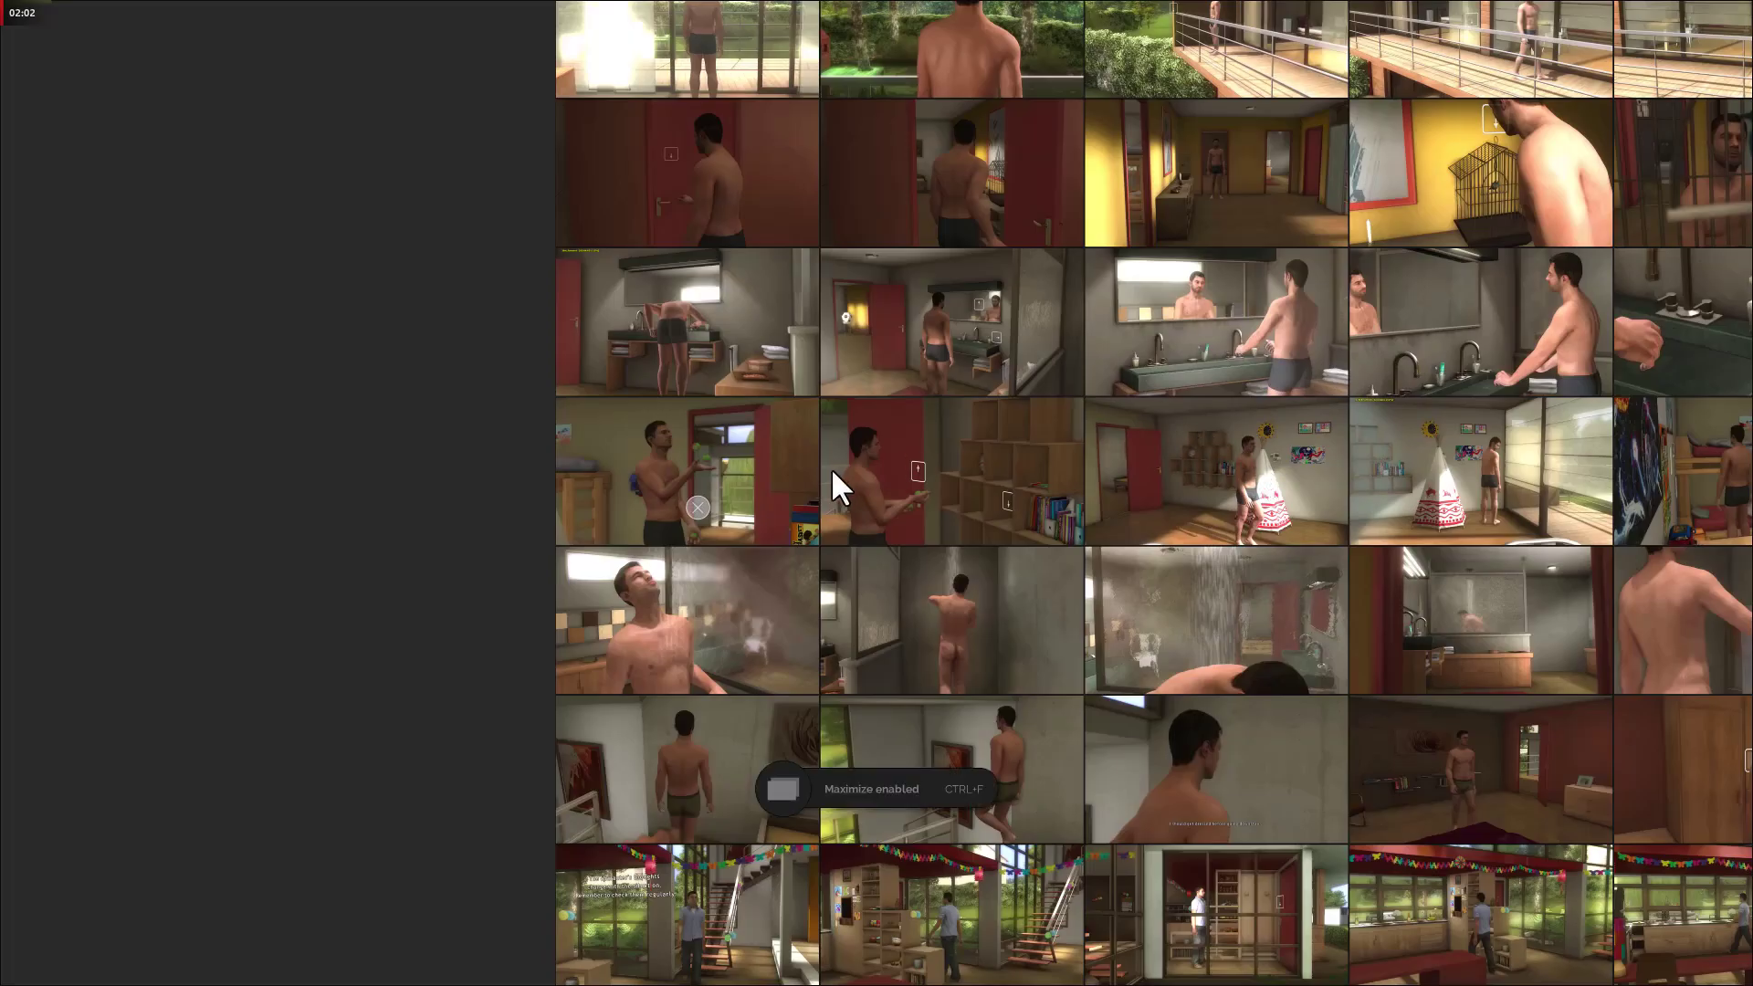
{"action": "scroll", "coordinate": [905, 457], "scroll_direction": "up", "scroll_amount": 3}
{"action": "scroll", "coordinate": [234, 494], "scroll_direction": "up", "scroll_amount": 4}
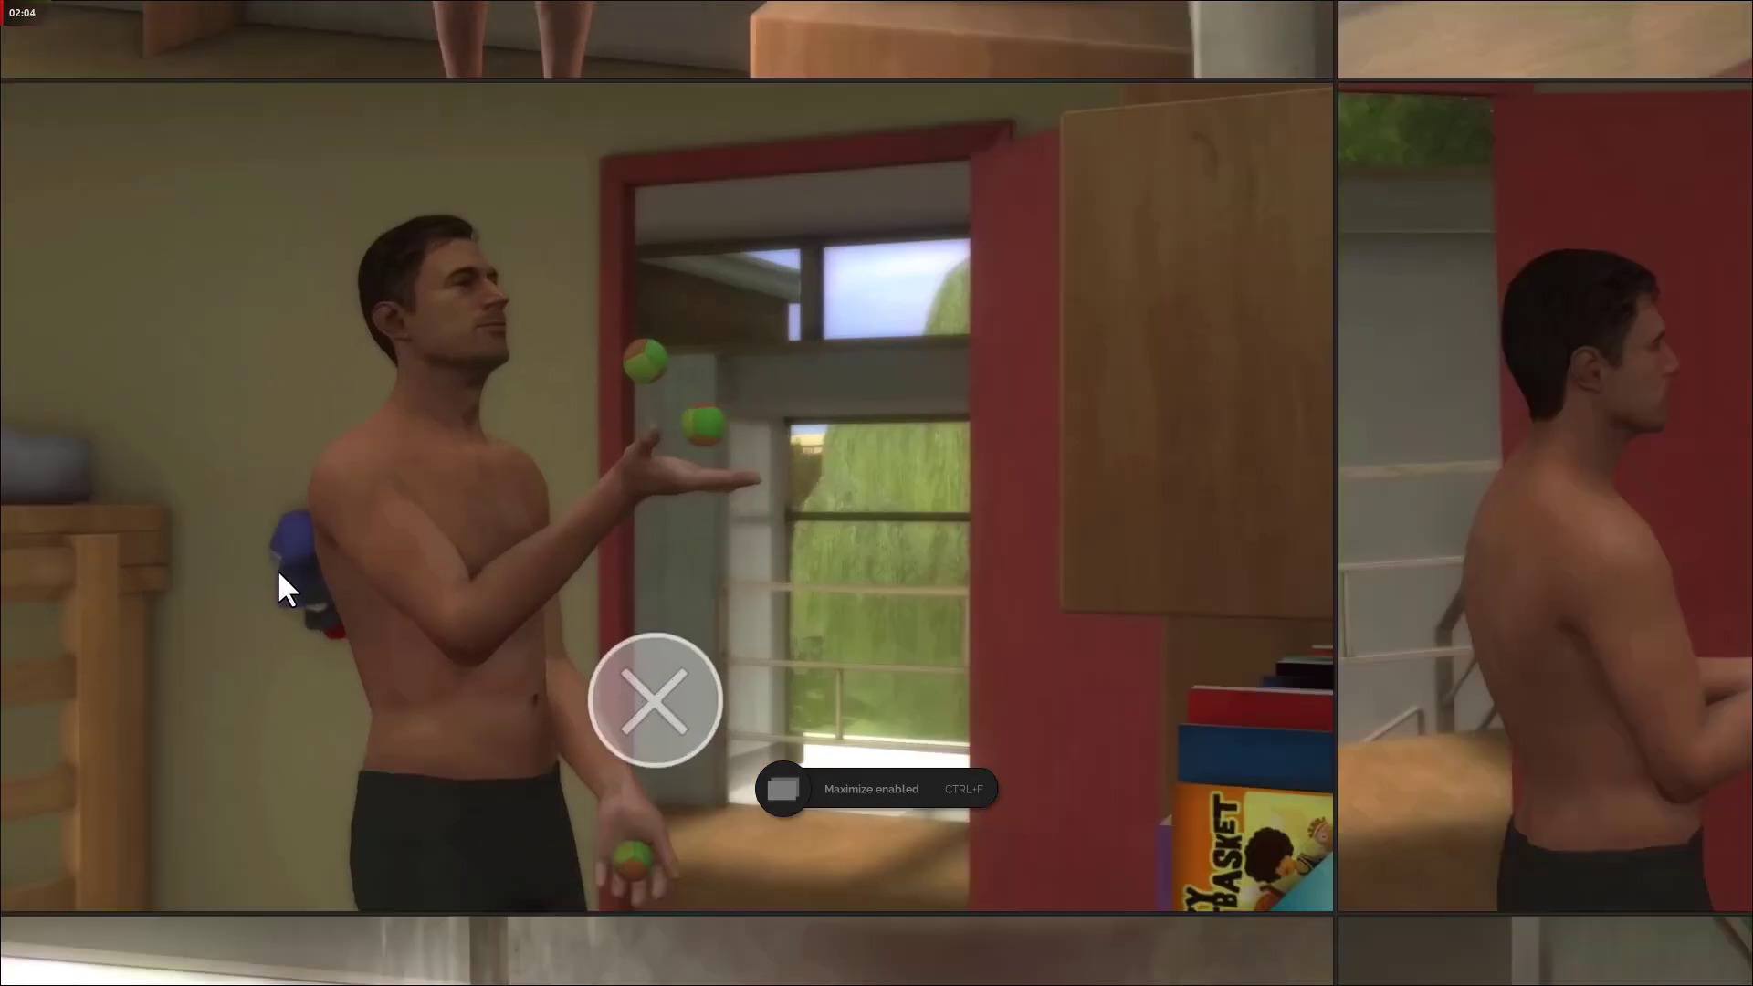
{"action": "scroll", "coordinate": [281, 569], "scroll_direction": "down", "scroll_amount": 2}
{"action": "middle_click_drag", "start_coordinate": [367, 562], "coordinate": [526, 553]}
{"action": "scroll", "coordinate": [402, 559], "scroll_direction": "up", "scroll_amount": 1}
{"action": "scroll", "coordinate": [401, 561], "scroll_direction": "up", "scroll_amount": 3}
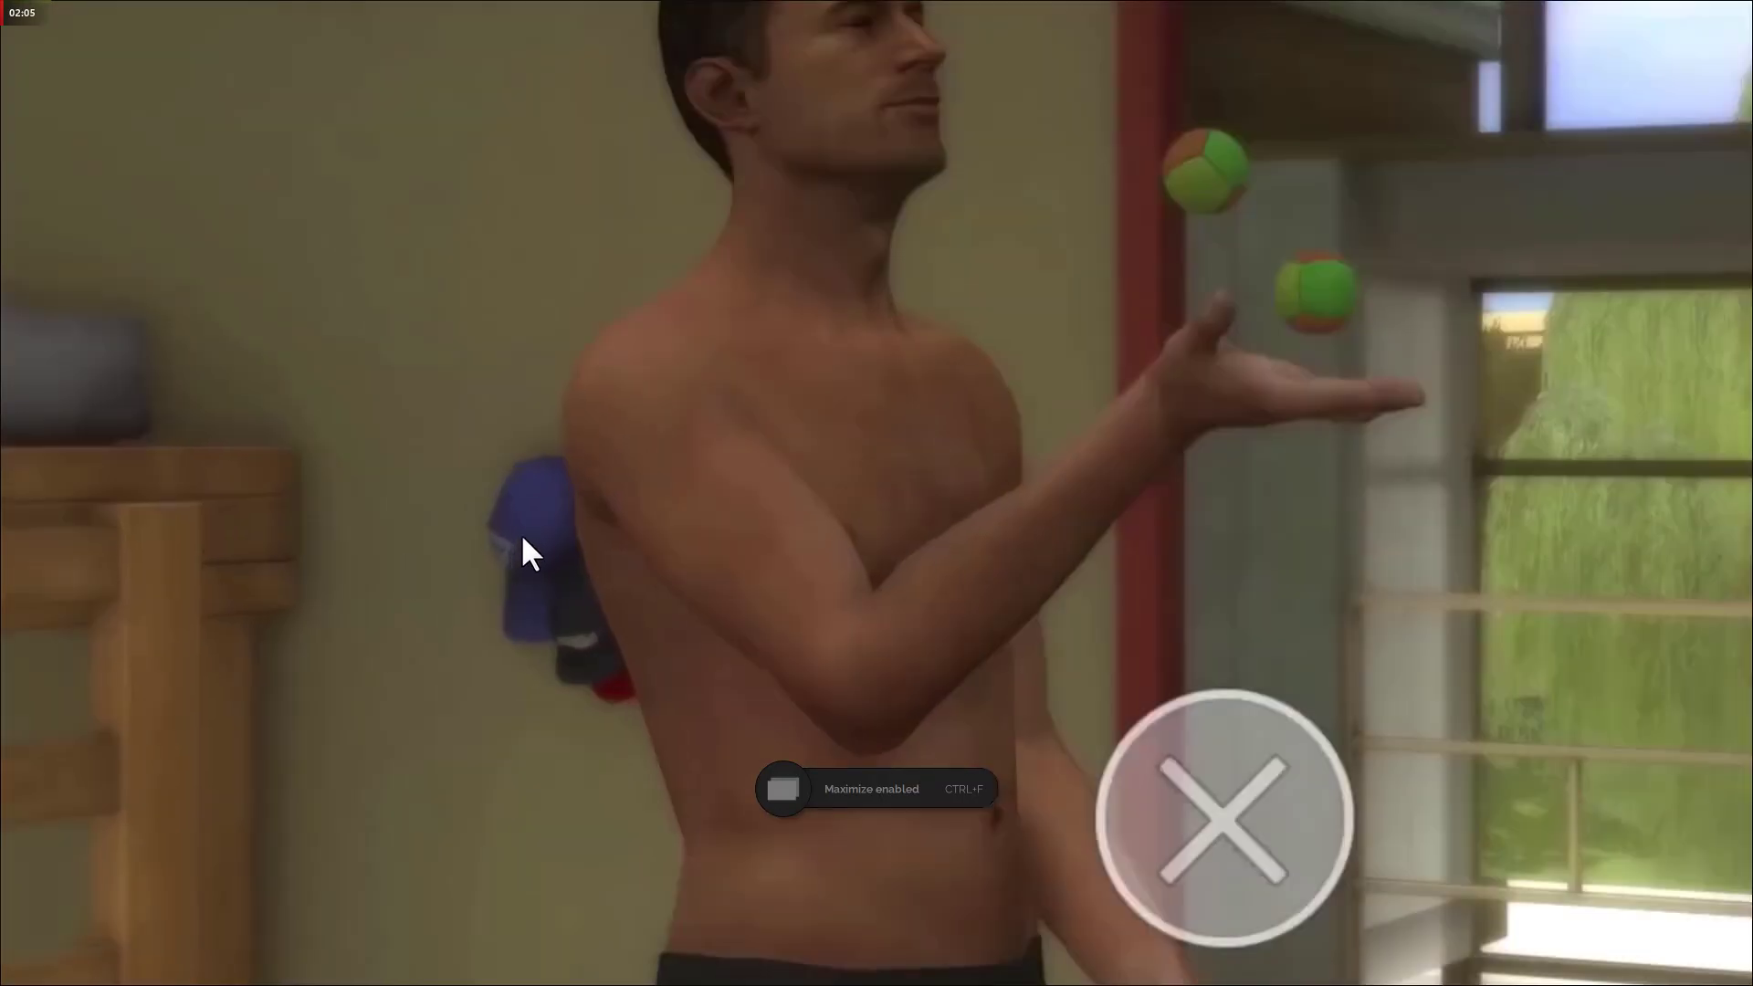
{"action": "scroll", "coordinate": [534, 575], "scroll_direction": "down", "scroll_amount": 5}
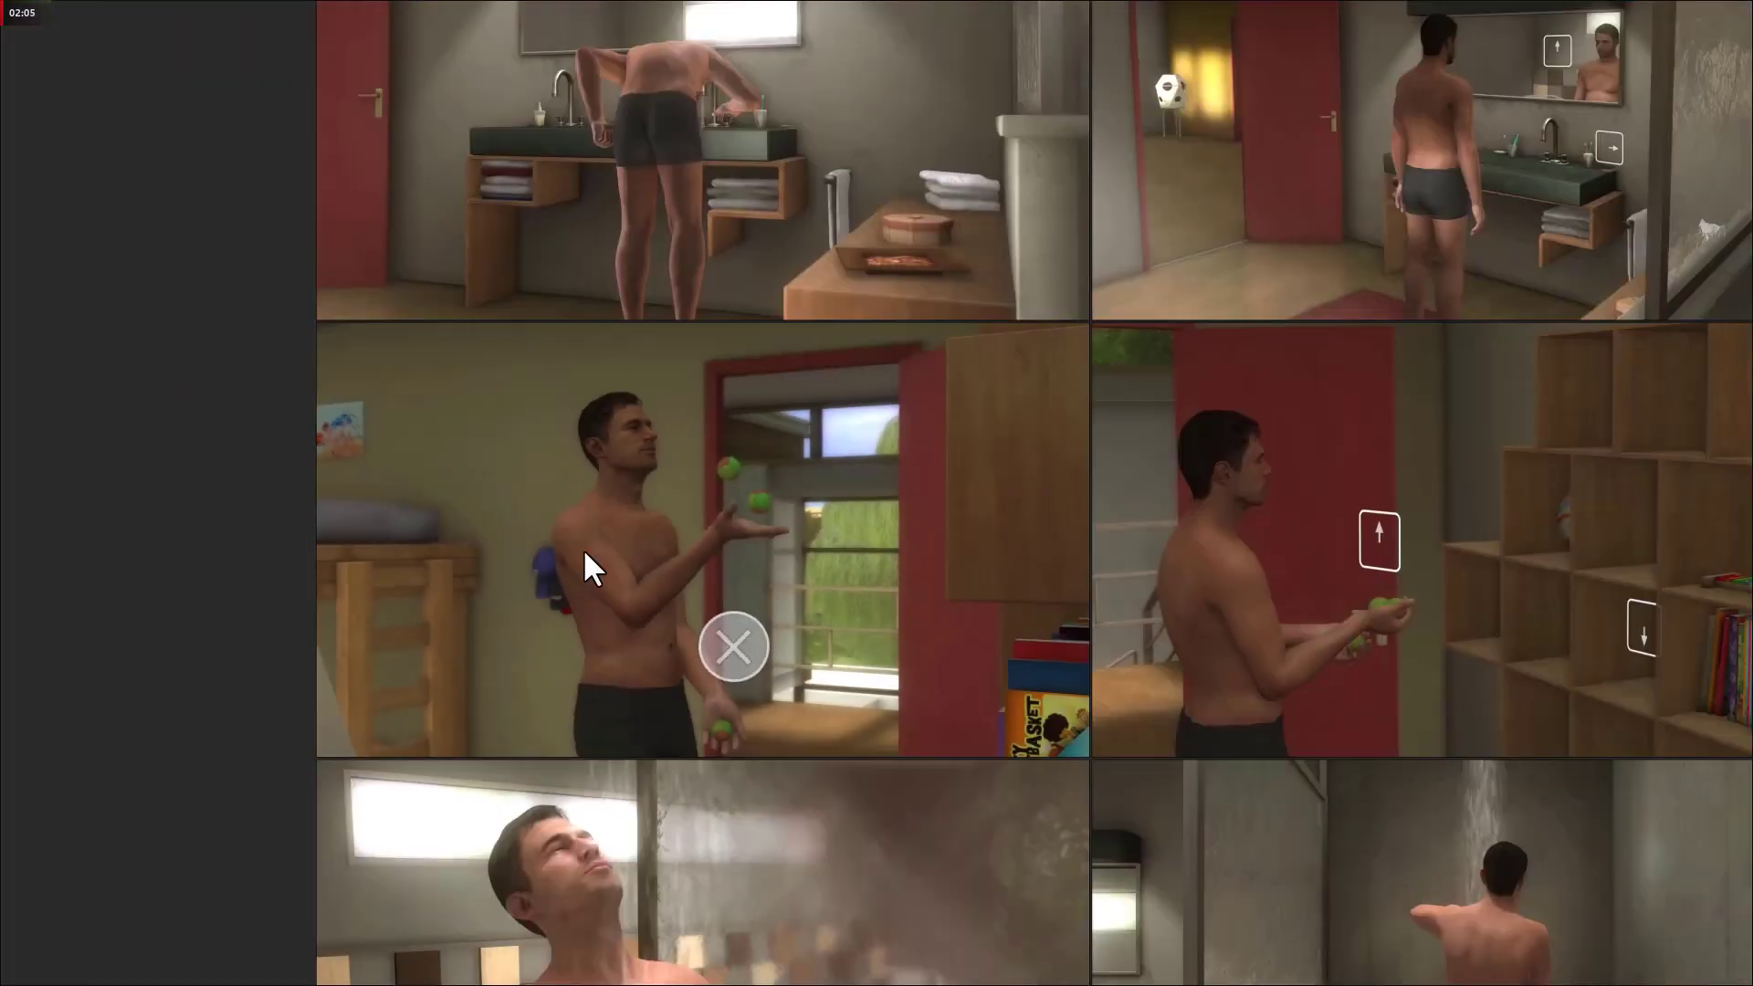
- Examine the reference images of the tepee and bunk bed, including the framed drawings on the wall
{"action": "scroll", "coordinate": [583, 549], "scroll_direction": "down", "scroll_amount": 2}
{"action": "middle_click_drag", "start_coordinate": [952, 586], "coordinate": [337, 586]}
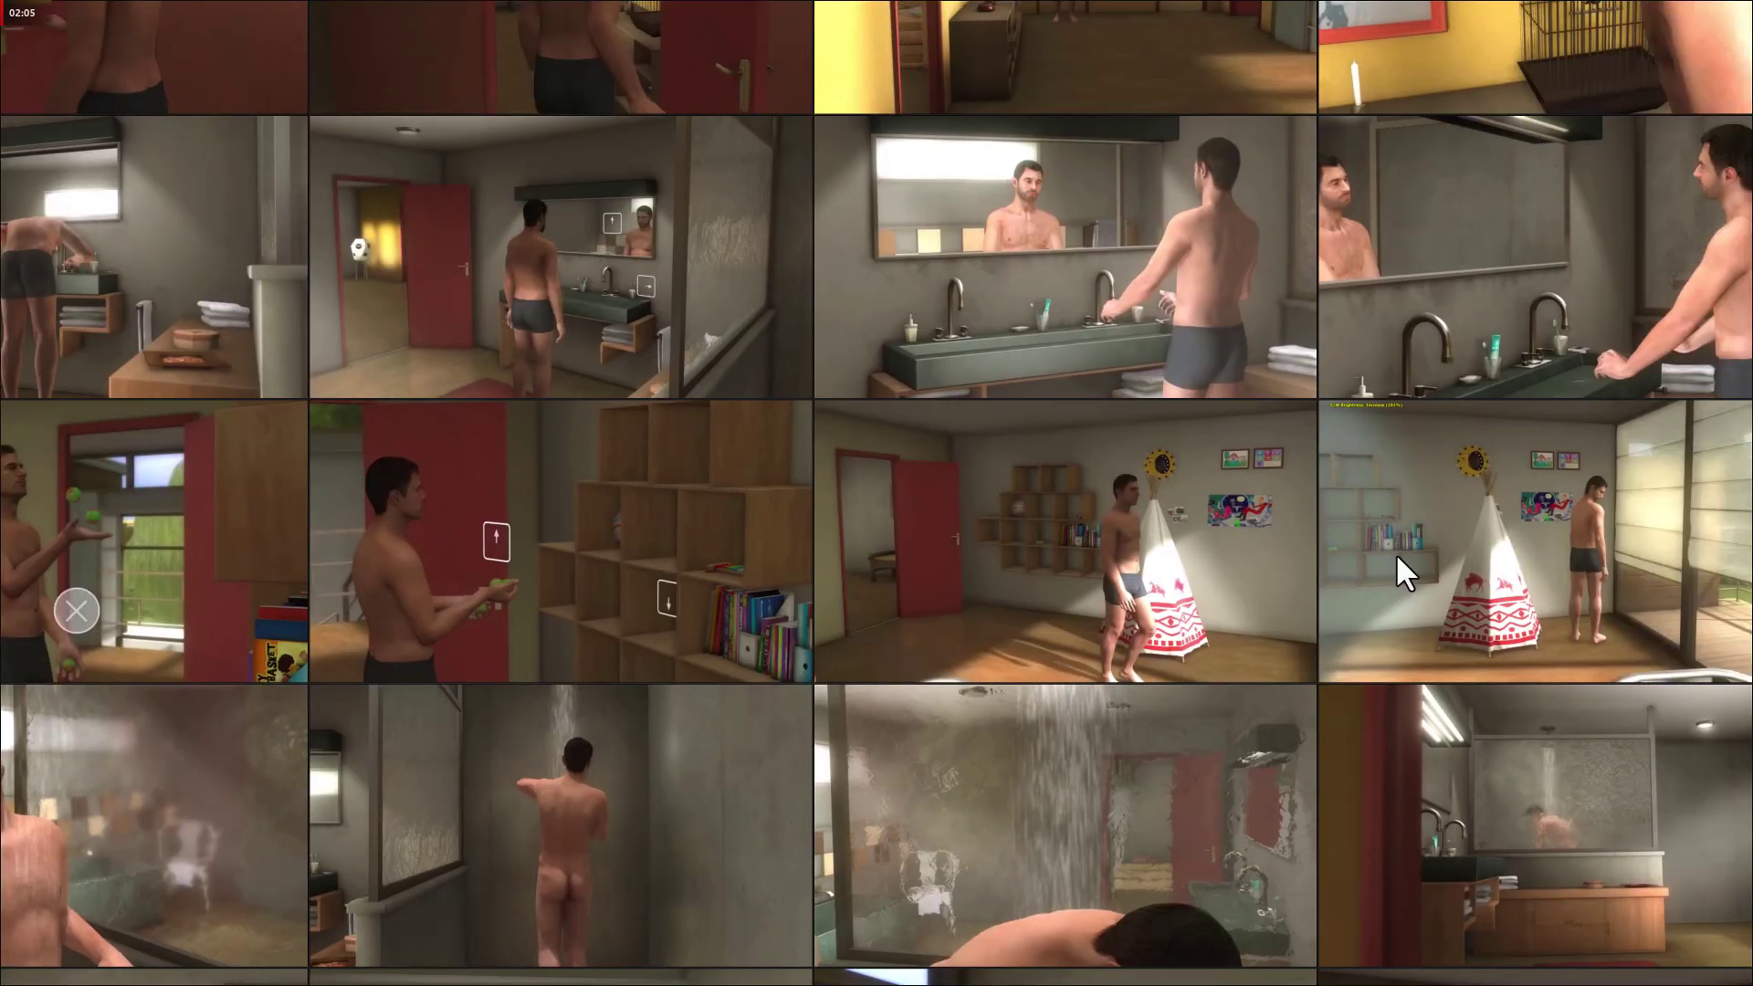
{"action": "middle_click_drag", "start_coordinate": [1330, 553], "coordinate": [701, 544]}
{"action": "scroll", "coordinate": [1542, 493], "scroll_direction": "up", "scroll_amount": 6}
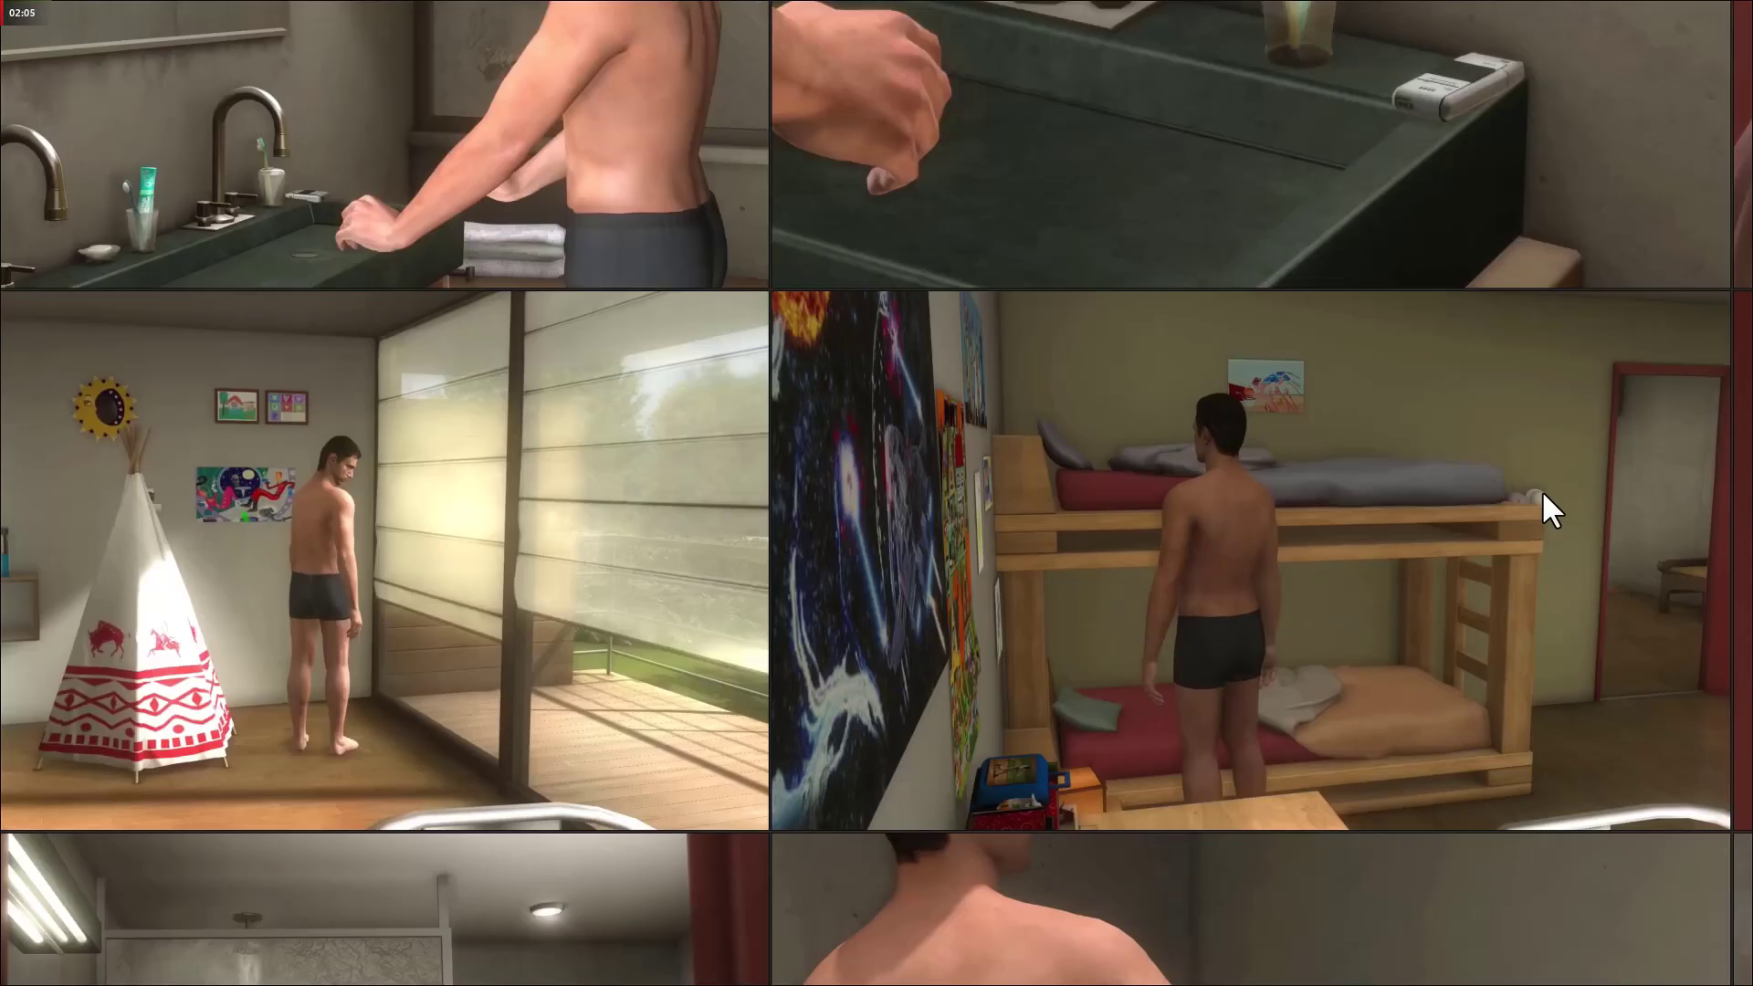
{"action": "scroll", "coordinate": [1475, 514], "scroll_direction": "down", "scroll_amount": 10}
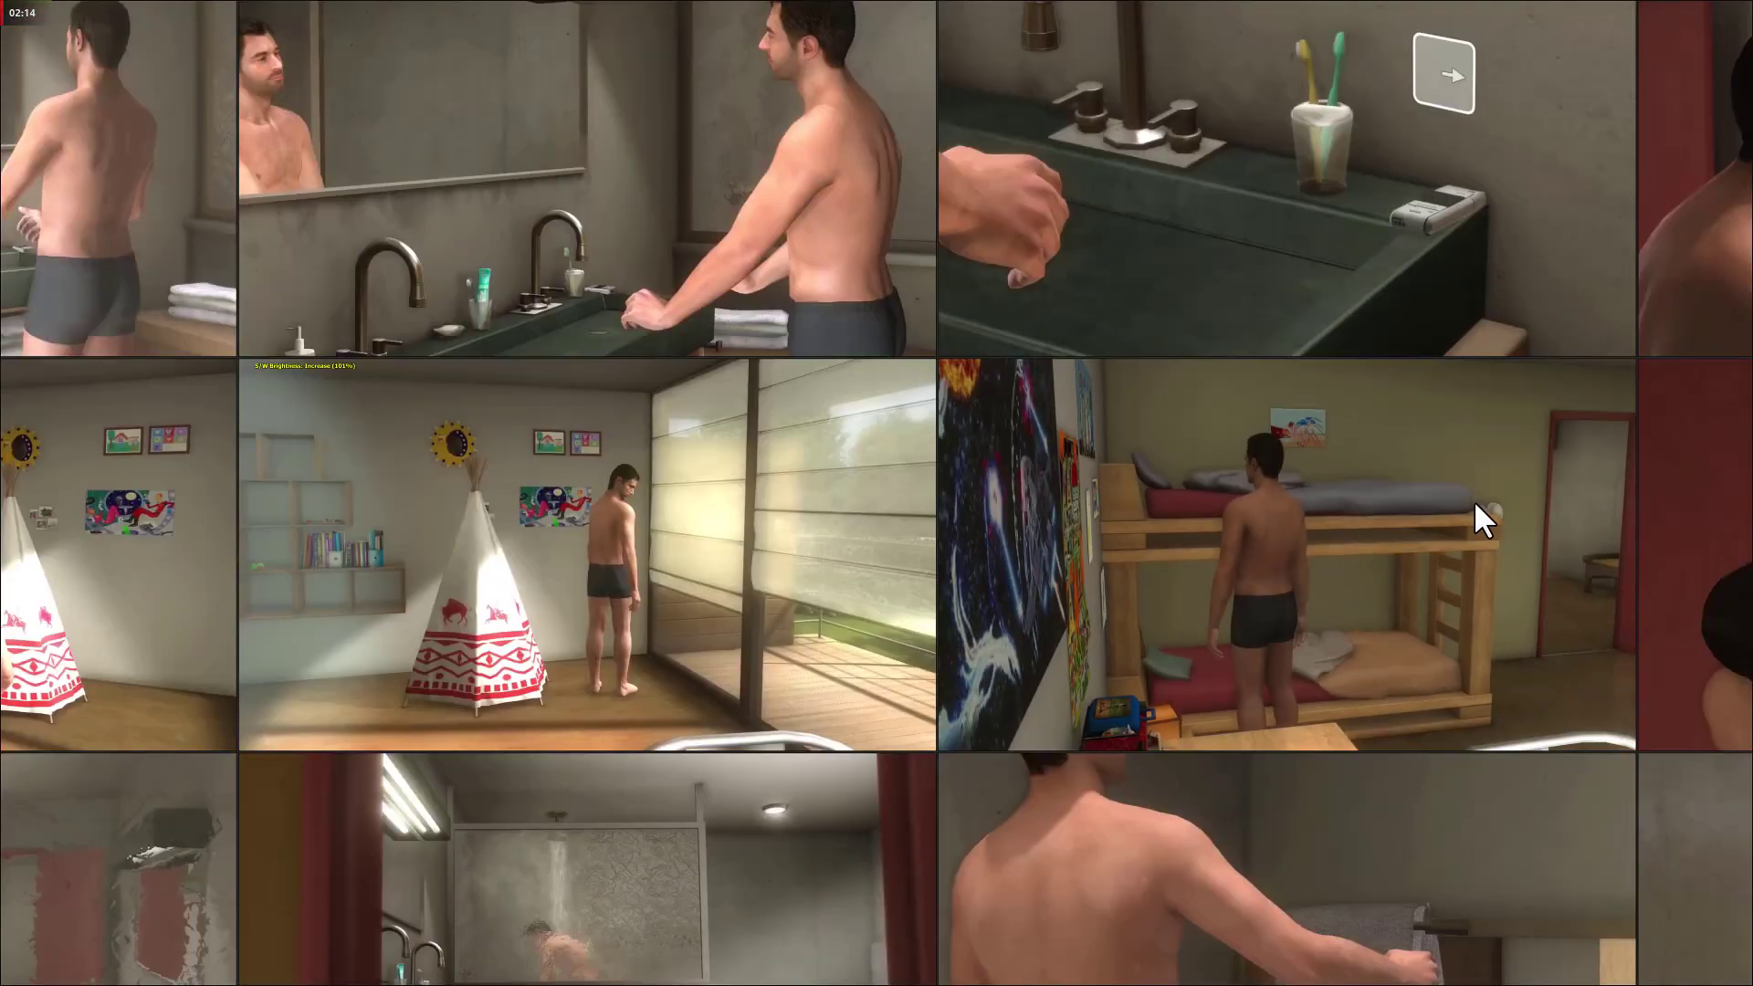
{"action": "scroll", "coordinate": [1050, 527], "scroll_direction": "up", "scroll_amount": 6}
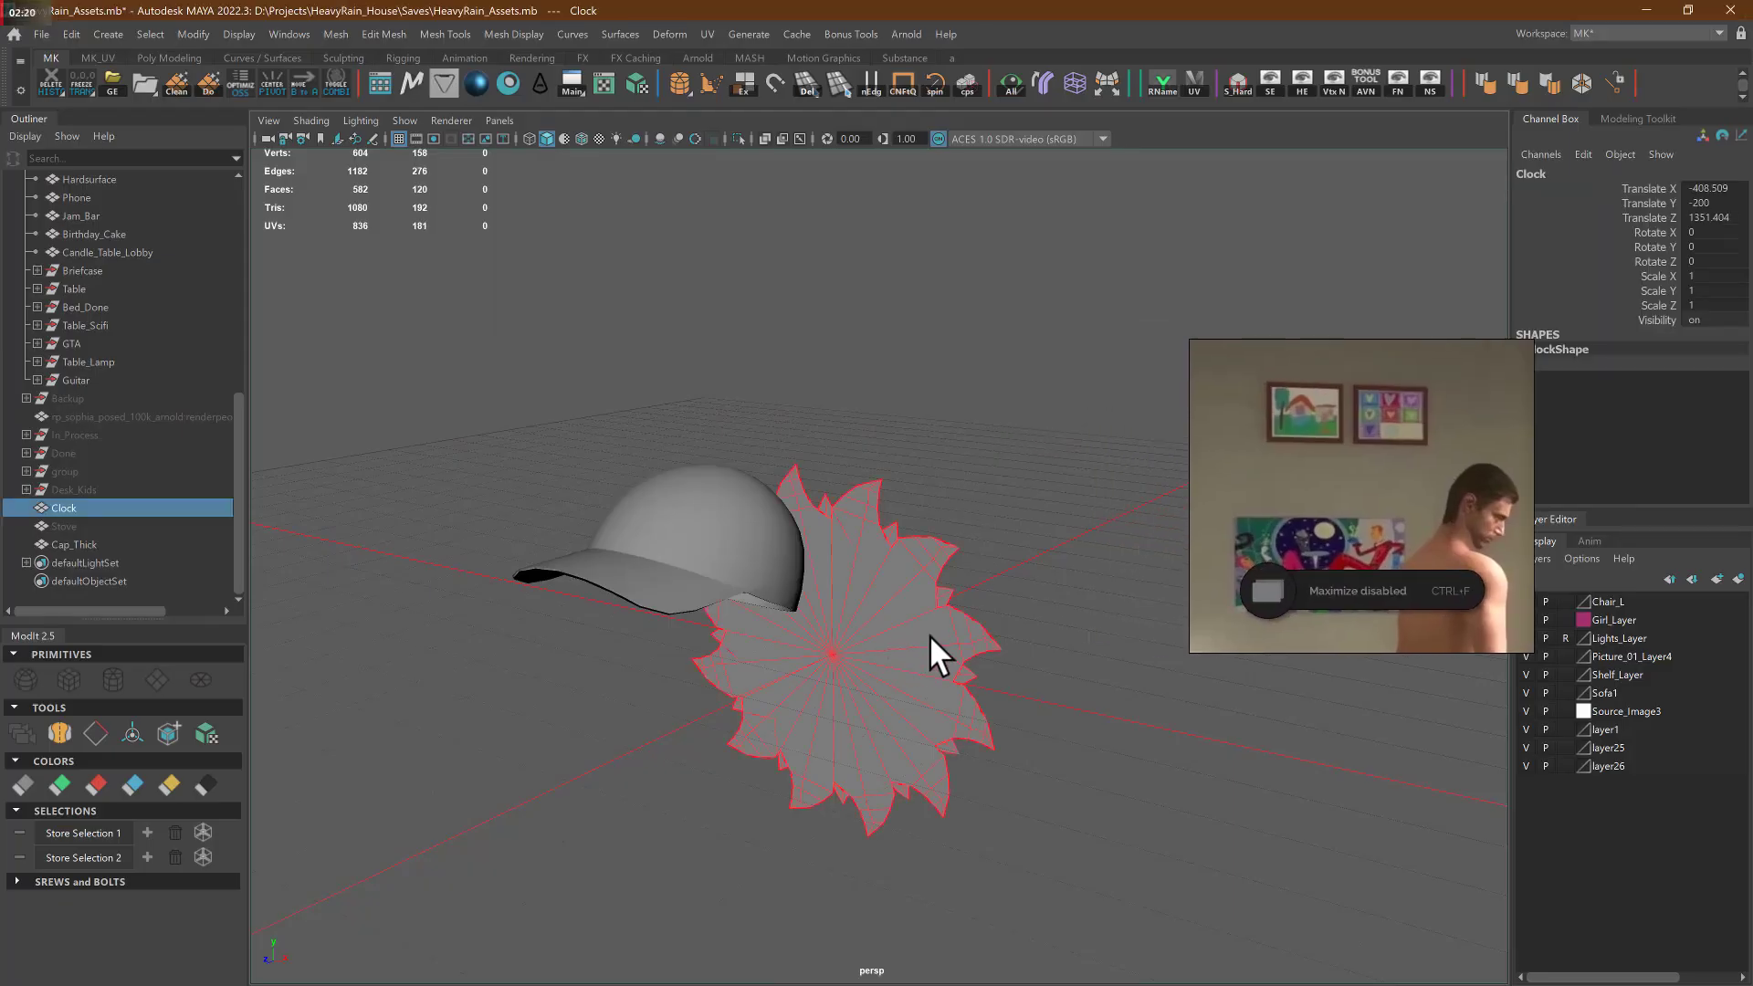
- Inspect the sunflower-shaped Clock mesh up close in Maya
{"action": "left_click_drag", "start_coordinate": [929, 634], "coordinate": [968, 598], "text": "alt"}
{"action": "middle_click_drag", "start_coordinate": [968, 598], "coordinate": [916, 587], "text": "alt"}
{"action": "right_click_drag", "start_coordinate": [916, 587], "coordinate": [1070, 554], "text": "alt"}
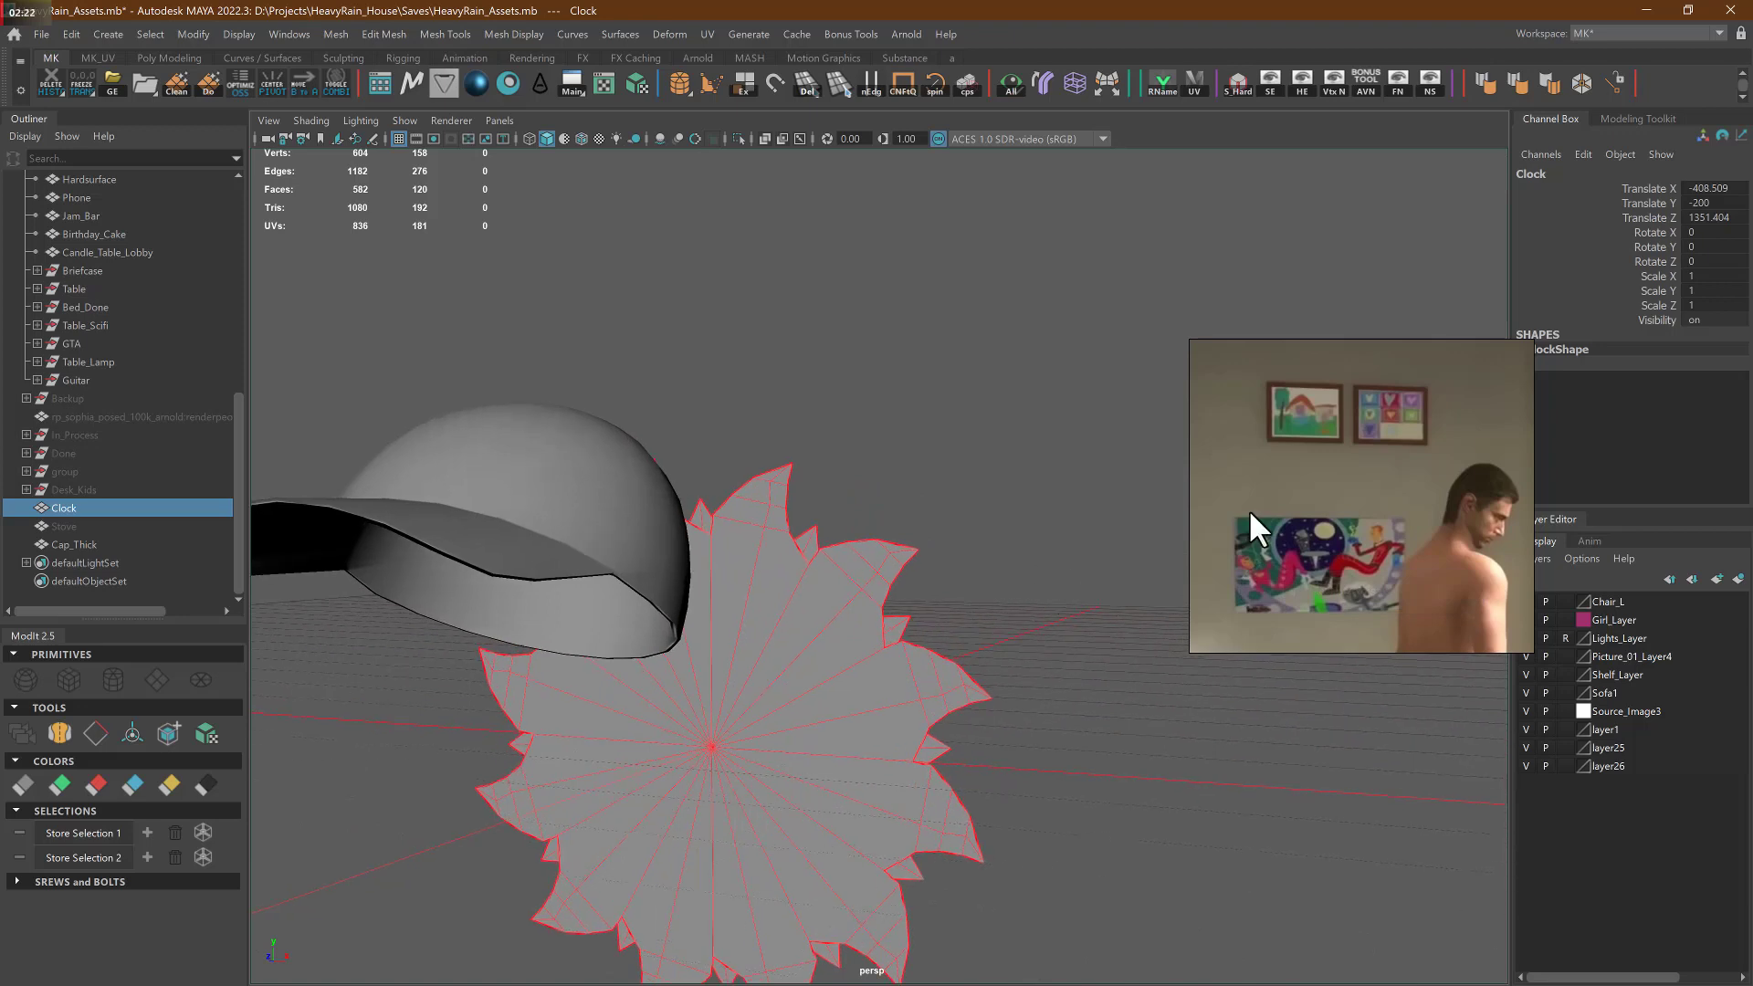
- Examine the sunflower clock above the tepee in the reference image and deselect the Clock mesh
{"action": "scroll", "coordinate": [1250, 505], "scroll_direction": "down", "scroll_amount": 3}
{"action": "middle_click_drag", "start_coordinate": [1284, 472], "coordinate": [1420, 461]}
{"action": "left_click", "coordinate": [1077, 524]}
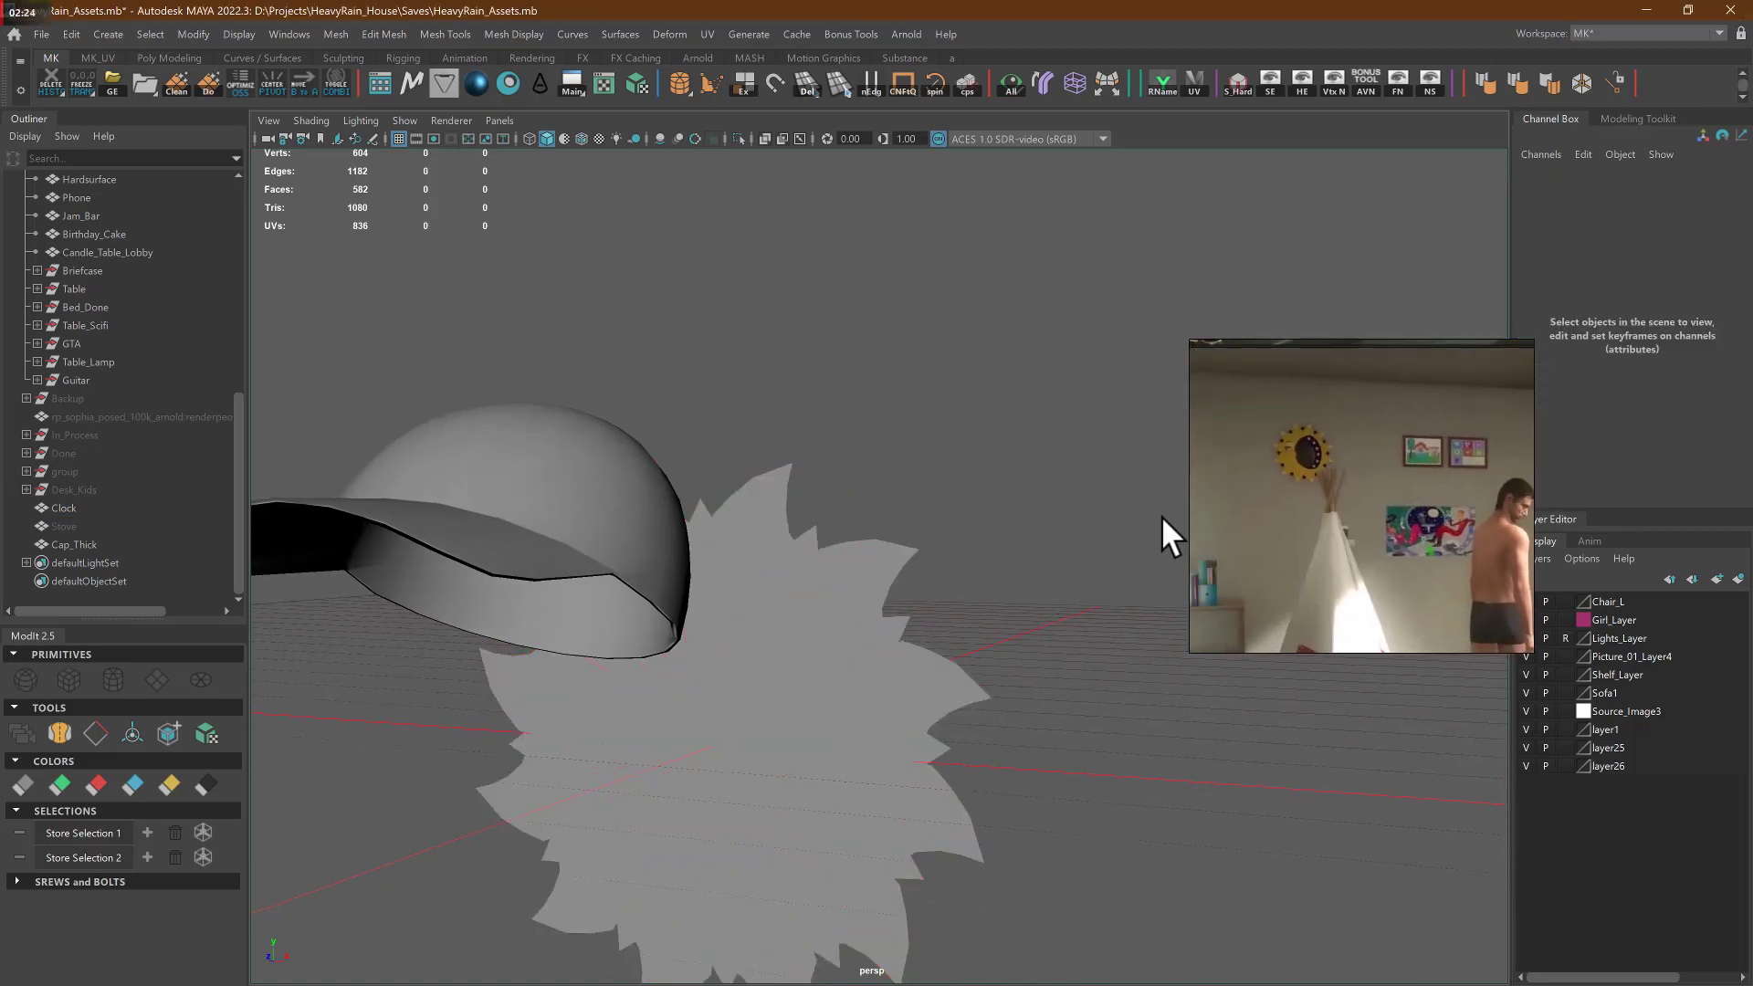
- Switch to Unreal Editor and inspect the furniture from the kids' room shelf to the wardrobe, vases and drawers near the glass doors
{"action": "key", "text": "alt+Tab"}
{"action": "key", "text": "alt+Tab"}
{"action": "key", "text": "alt+Tab"}
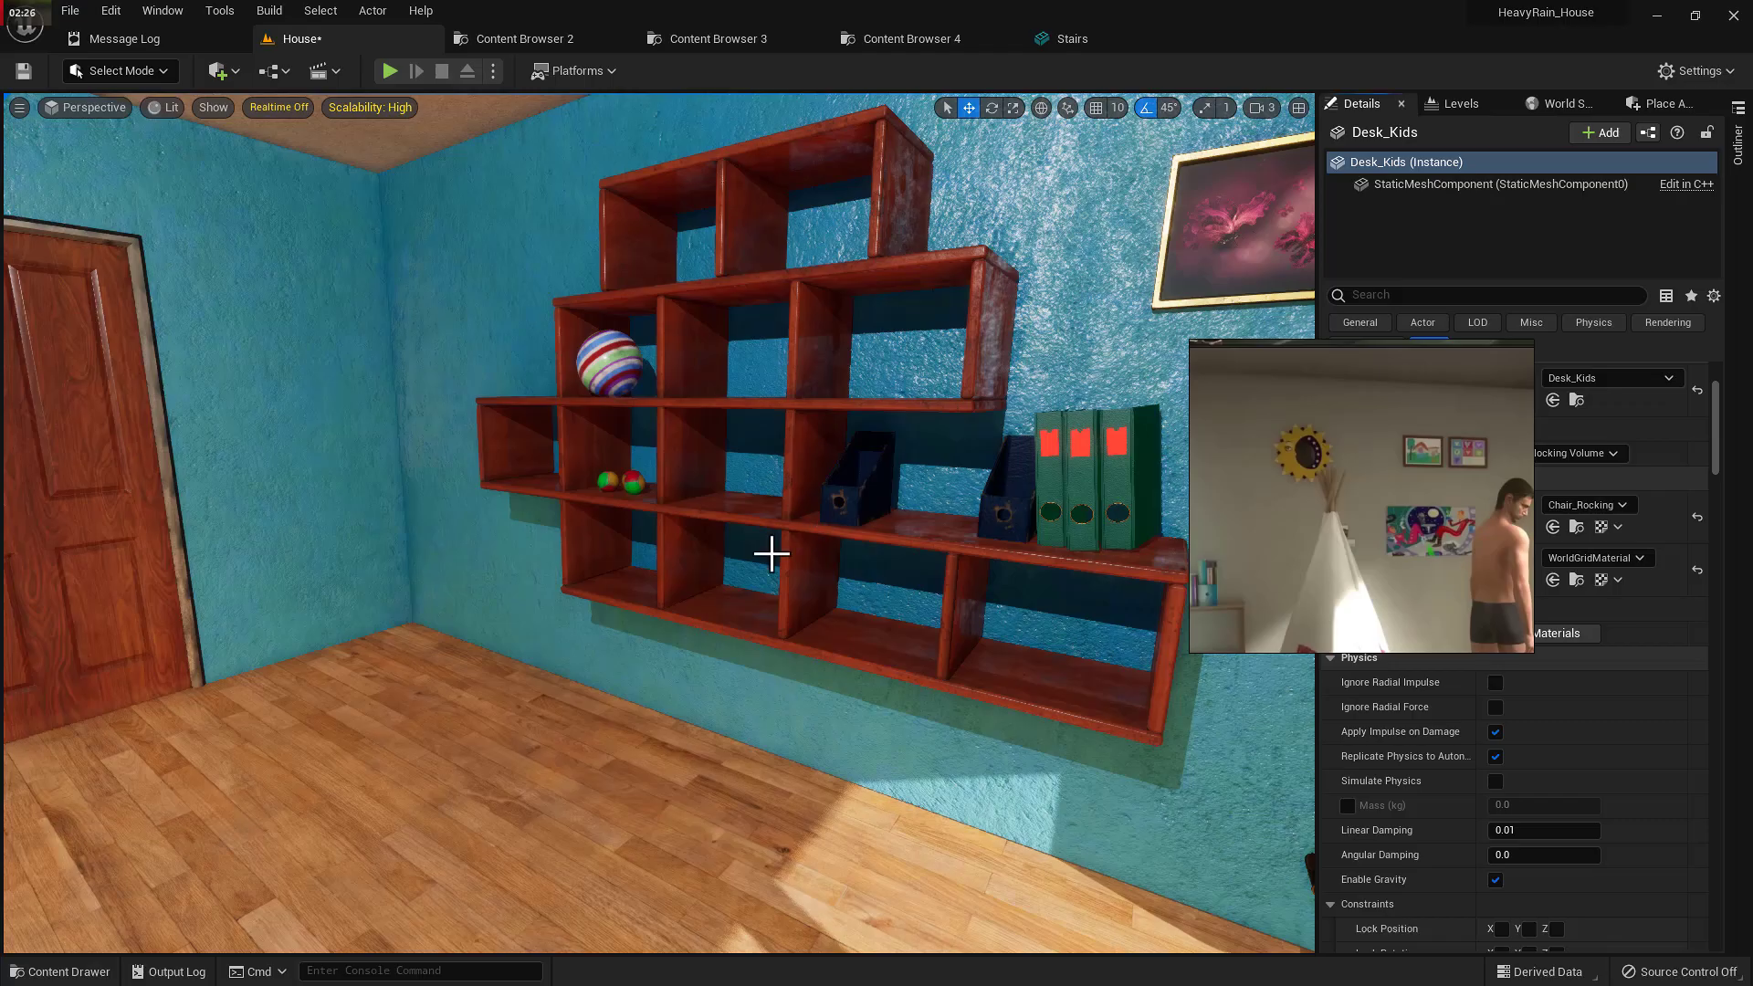
{"action": "key", "text": "s"}
{"action": "mouse_move", "coordinate": [771, 554]}
{"action": "right_mouse_down"}
{"action": "mouse_move", "coordinate": [401, 553]}
{"action": "mouse_move", "coordinate": [538, 493]}
{"action": "mouse_move", "coordinate": [443, 493]}
{"action": "mouse_move", "coordinate": [539, 508]}
{"action": "mouse_move", "coordinate": [401, 502]}
{"action": "mouse_move", "coordinate": [986, 513]}
{"action": "right_mouse_up"}
{"action": "key", "text": "w"}
{"action": "key", "text": "w"}
{"action": "key", "text": "s"}
{"action": "key", "text": "w"}
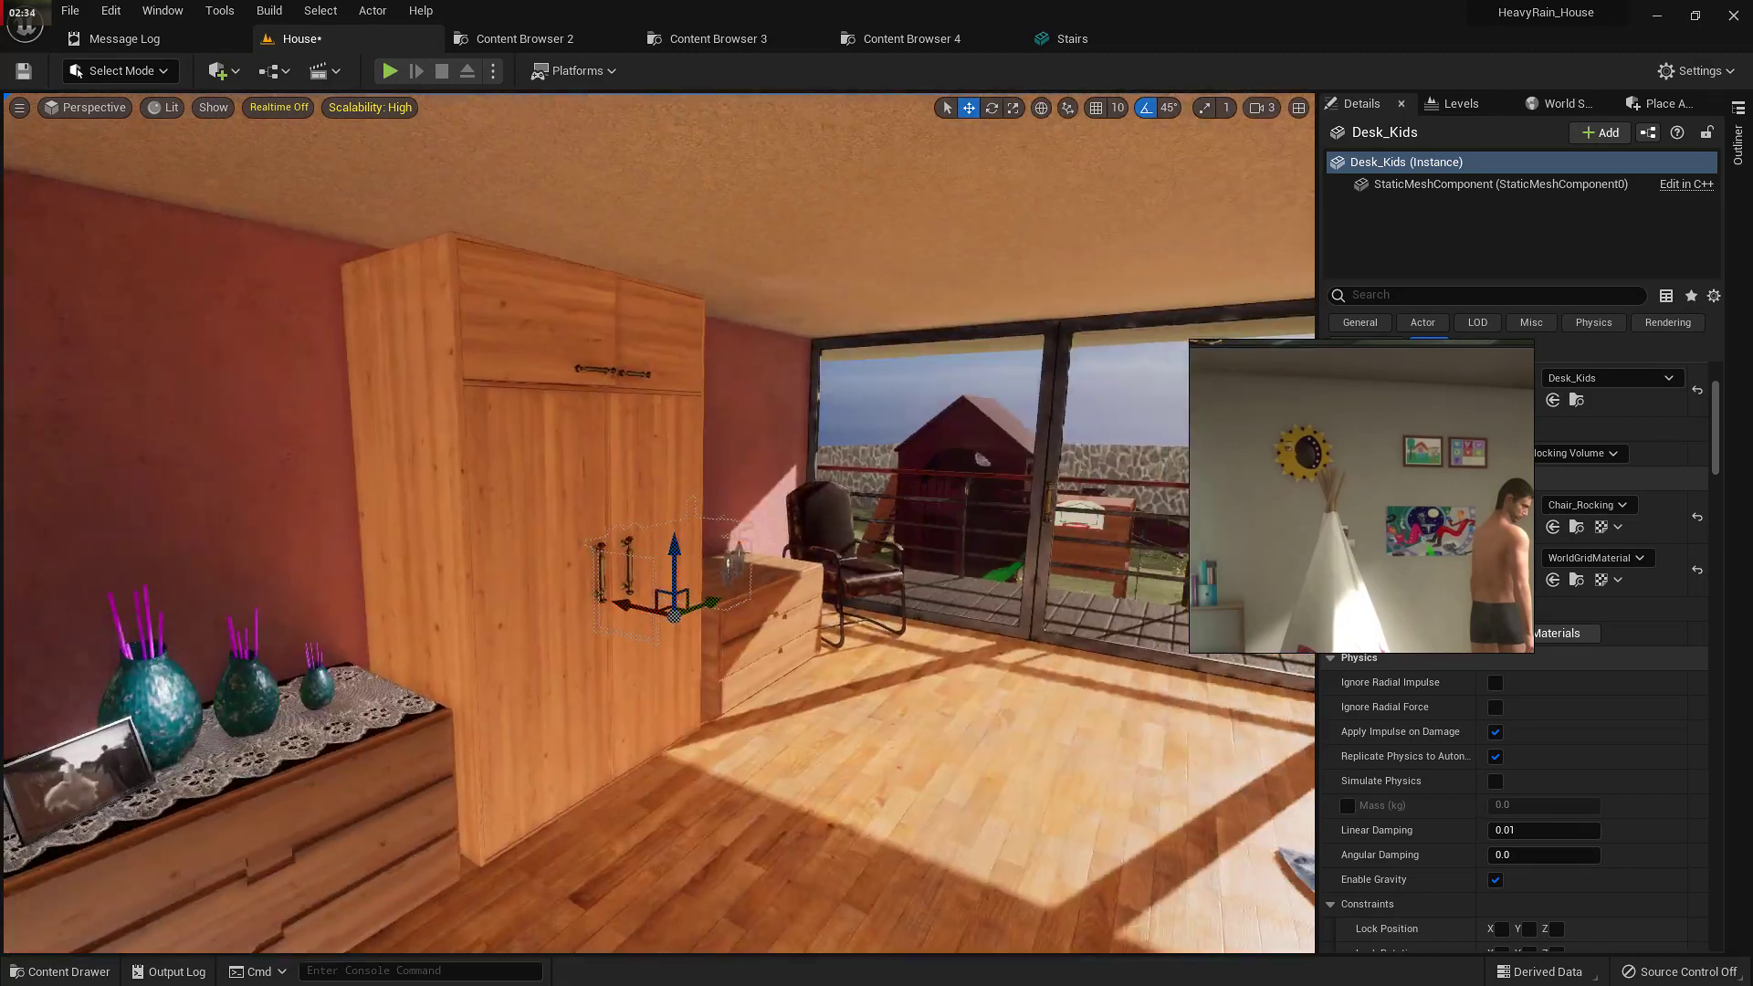
- Deselect the Desk_Kids actor and view the whole kids' room with the bunk bed, door, shelf and dice
{"action": "key", "text": "w"}
{"action": "right_click_drag", "start_coordinate": [652, 557], "coordinate": [607, 548]}
{"action": "key", "text": "Escape"}
{"action": "key", "text": "w"}
{"action": "key", "text": "w"}
{"action": "key", "text": "d"}
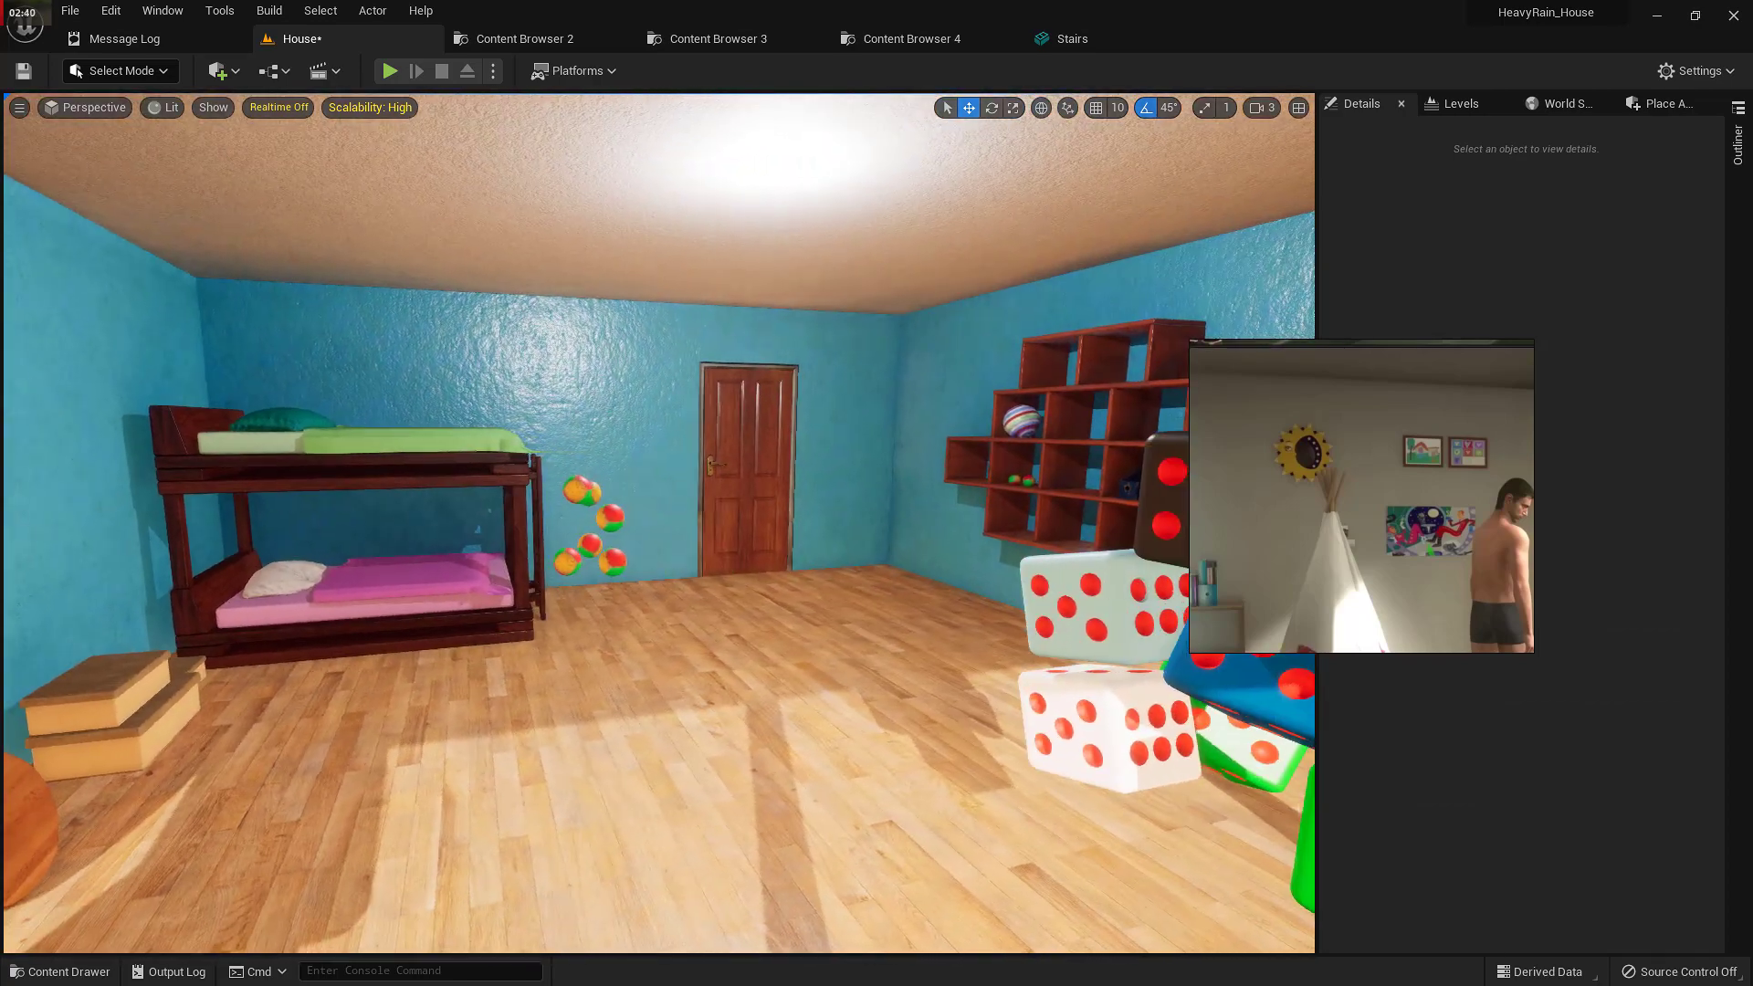
- Inspect the wall with the dartboard, framed picture, radiator and shelf in the kids' room
{"action": "mouse_move", "coordinate": [689, 596]}
{"action": "right_mouse_down"}
{"action": "mouse_move", "coordinate": [733, 627]}
{"action": "mouse_move", "coordinate": [931, 575]}
{"action": "right_mouse_up"}
{"action": "key", "text": "a"}
{"action": "key", "text": "w"}
{"action": "key", "text": "w"}
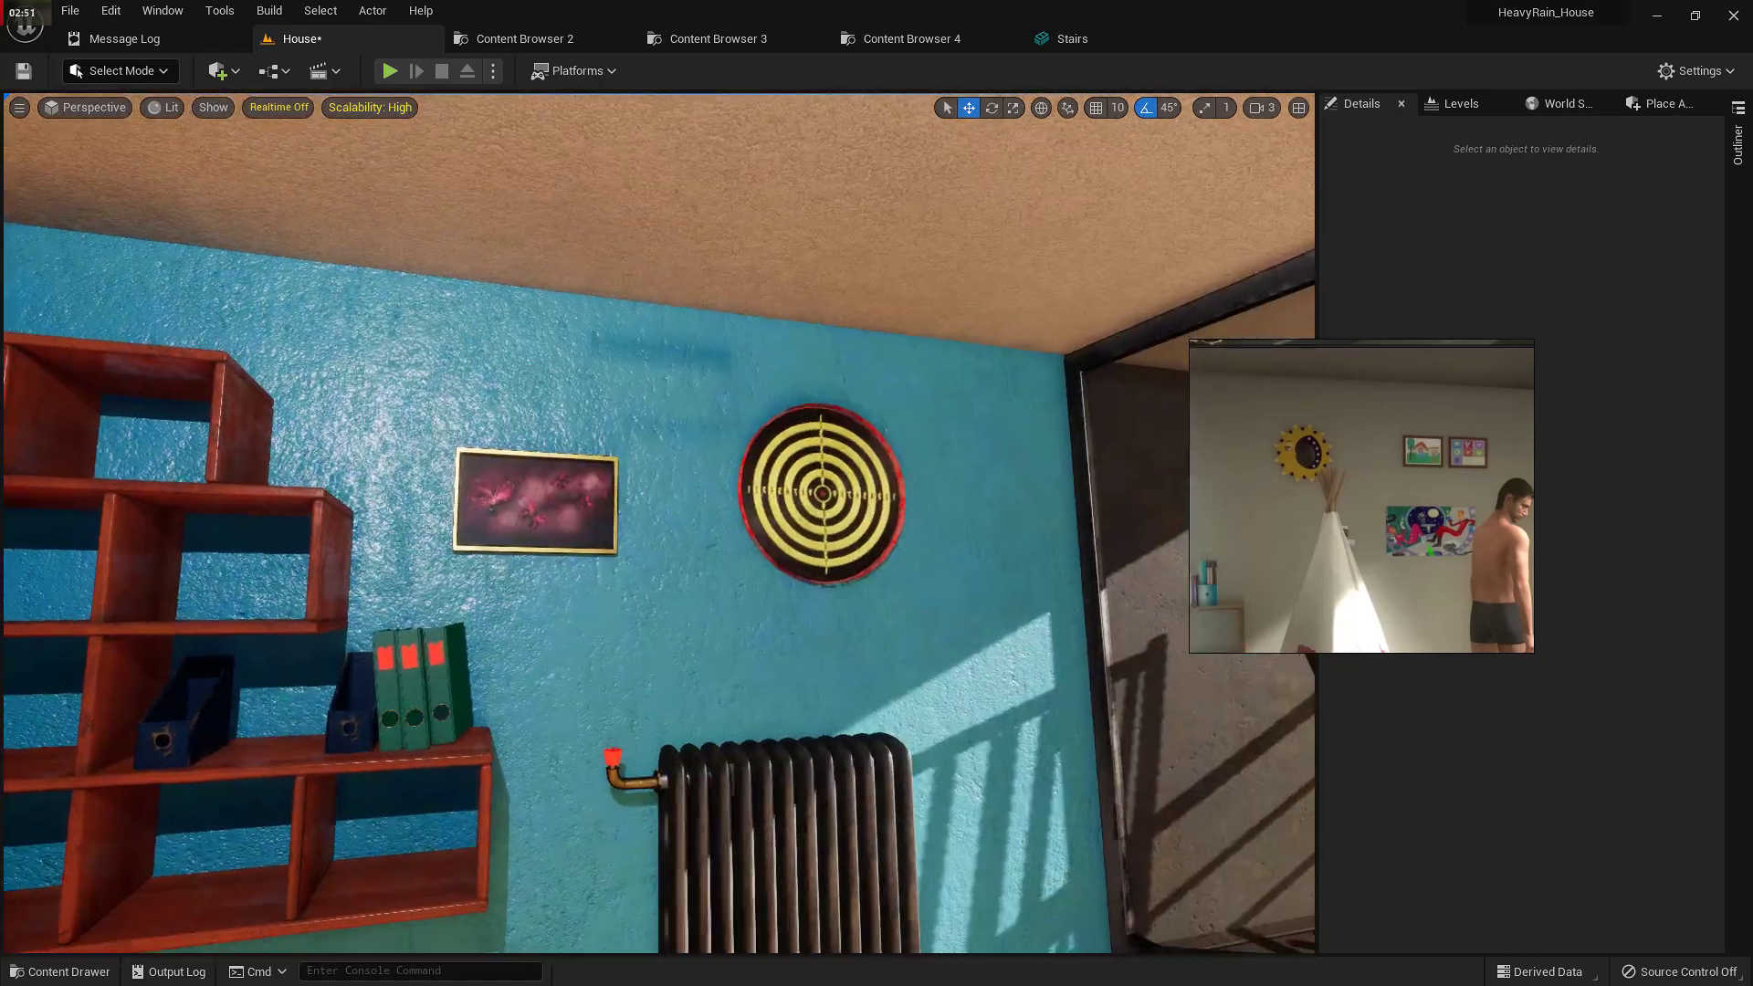
{"action": "right_click_drag", "start_coordinate": [1178, 484], "coordinate": [1092, 521]}
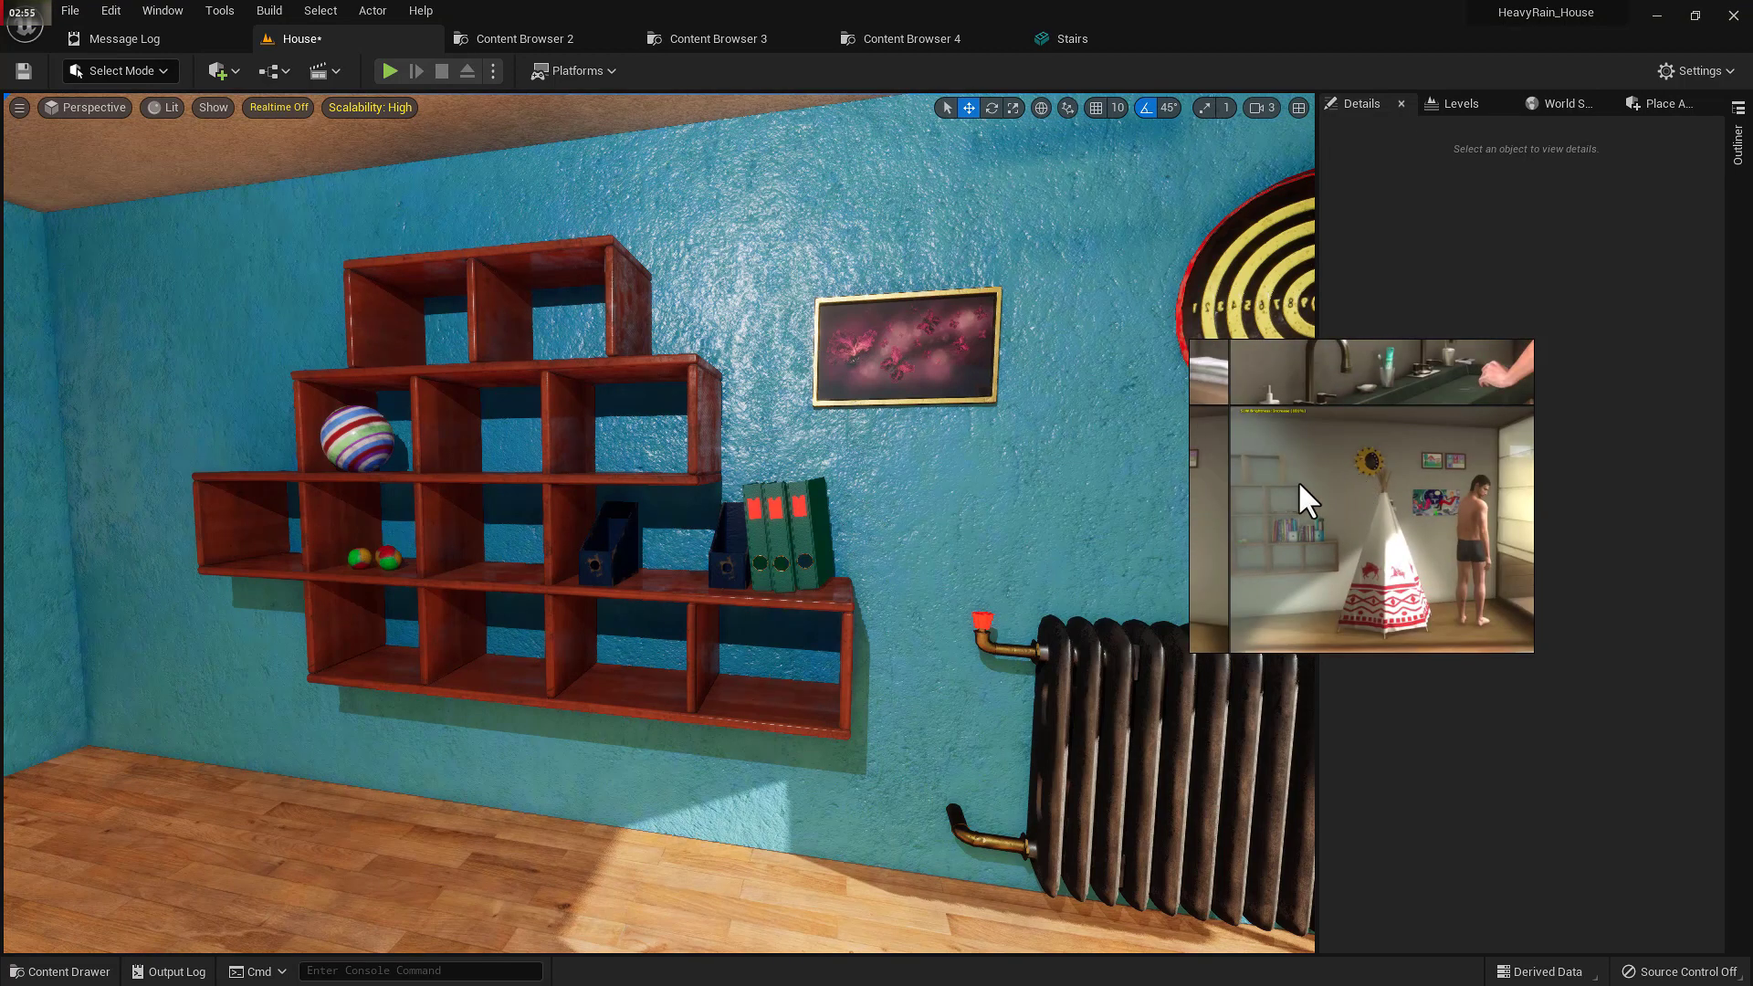
- Switch to Maya and inspect the cap and sunflower clock meshes from the other side against the reference
{"action": "key", "text": "alt+Tab"}
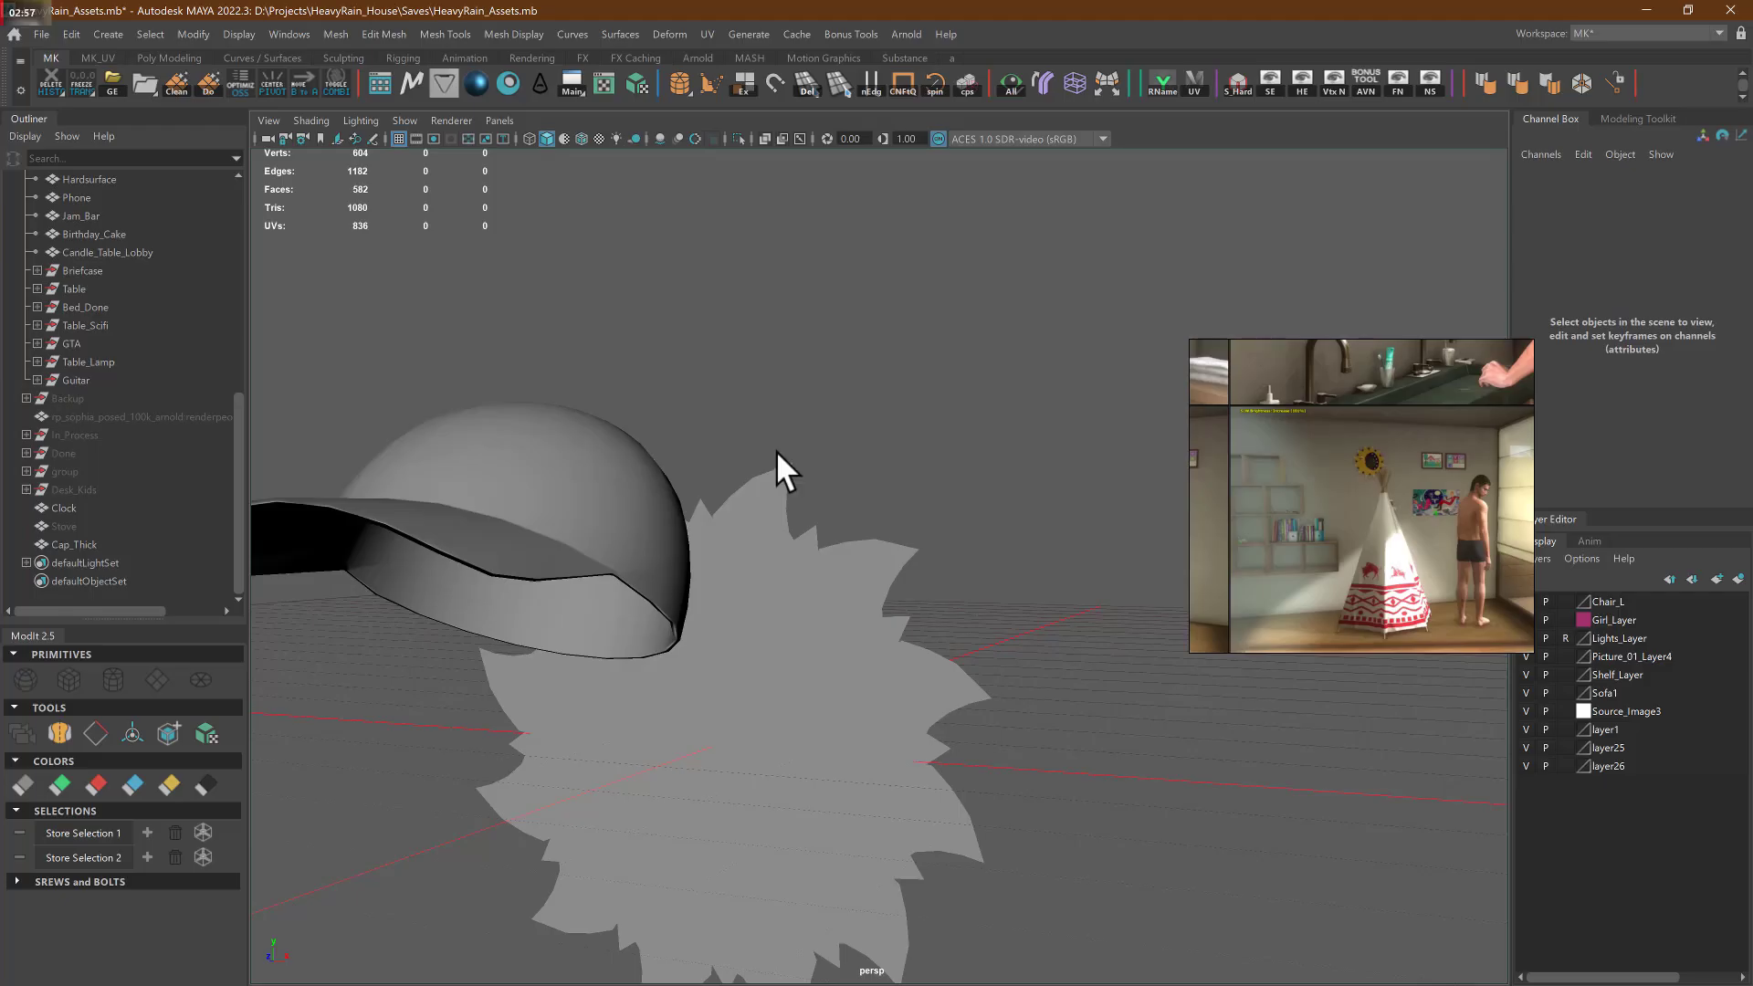
{"action": "left_click_drag", "start_coordinate": [654, 488], "coordinate": [738, 563], "text": "alt"}
{"action": "left_click_drag", "start_coordinate": [552, 559], "coordinate": [904, 544], "text": "alt"}
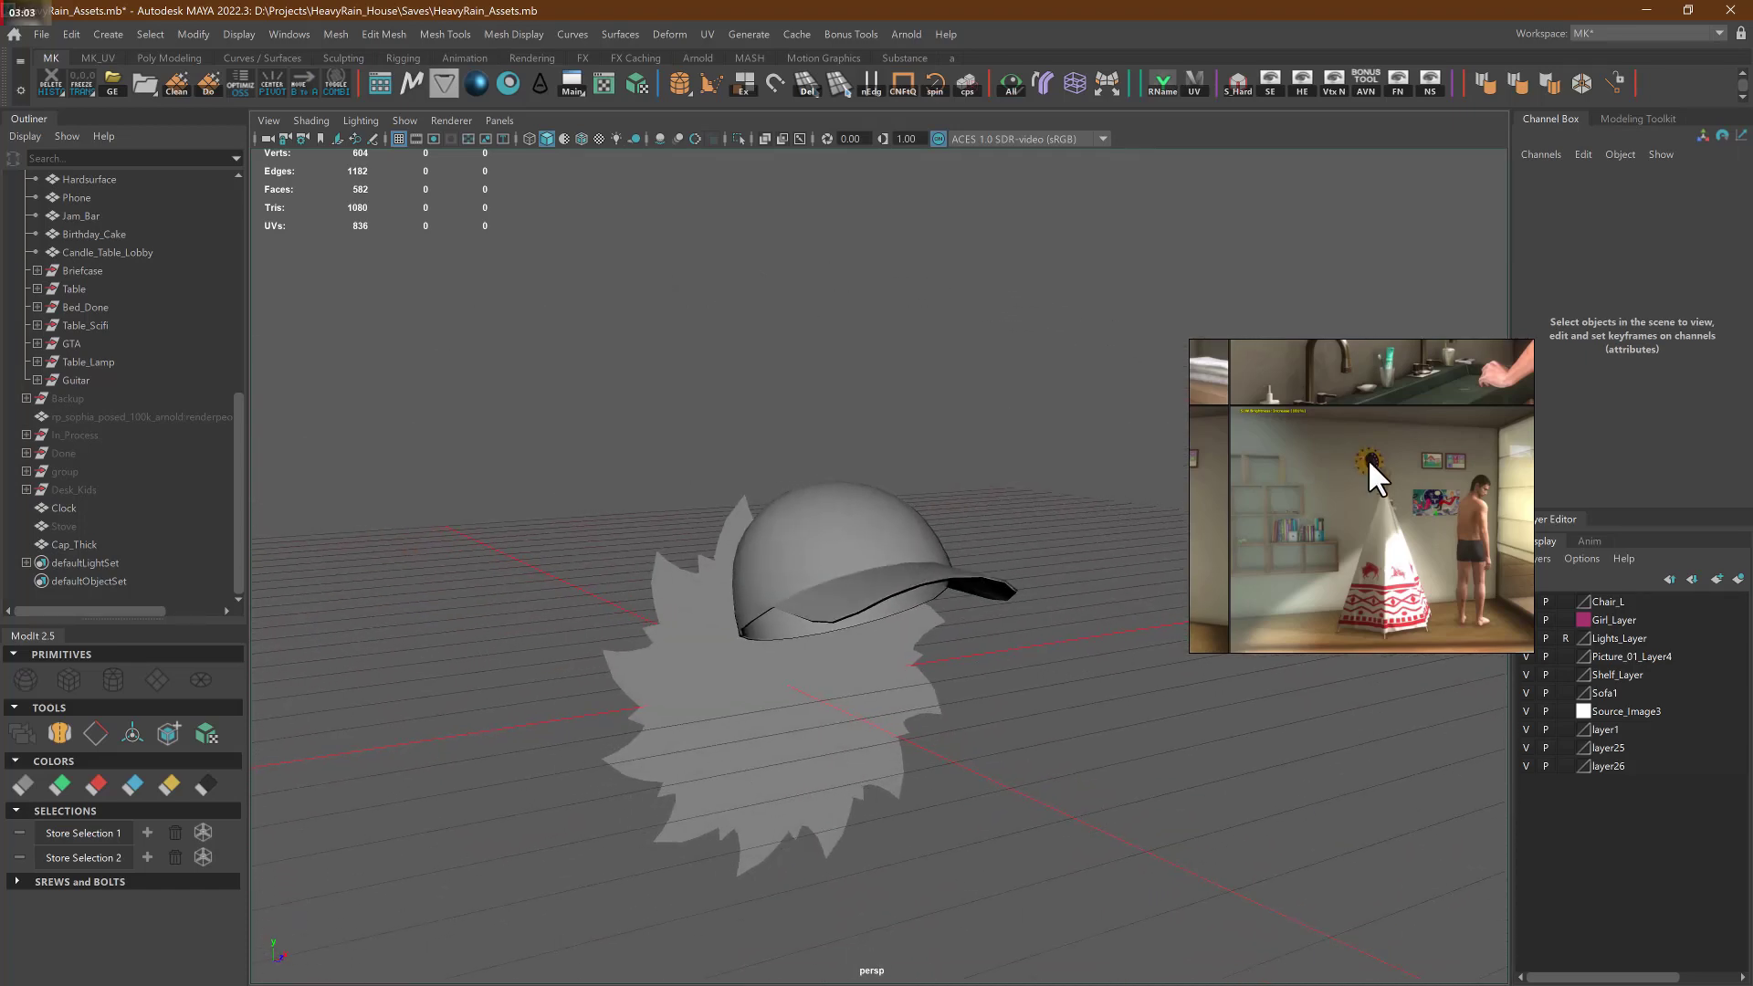
- Switch to Unreal Editor and compare the striped ball on the shelf with the ball in the reference image
{"action": "key", "text": "alt+Tab"}
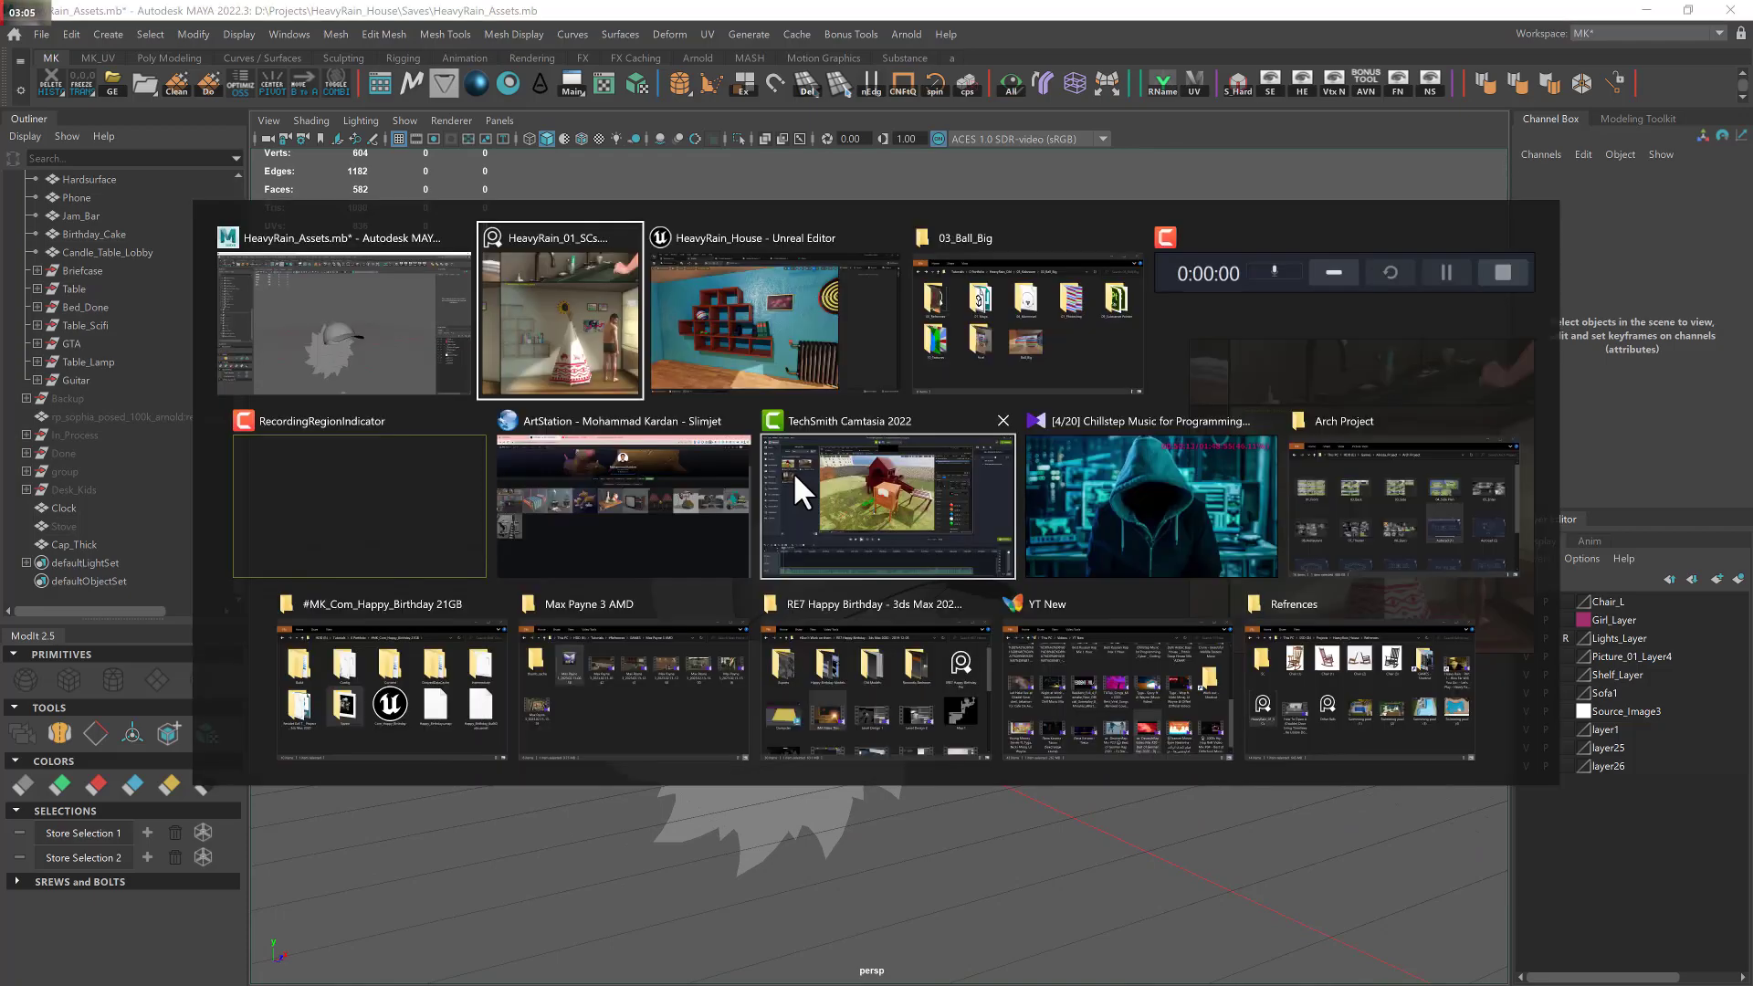
{"action": "left_click", "coordinate": [749, 392]}
{"action": "key", "text": "w"}
{"action": "right_click_drag", "start_coordinate": [749, 393], "coordinate": [732, 513]}
{"action": "key", "text": "s"}
{"action": "key", "text": "w"}
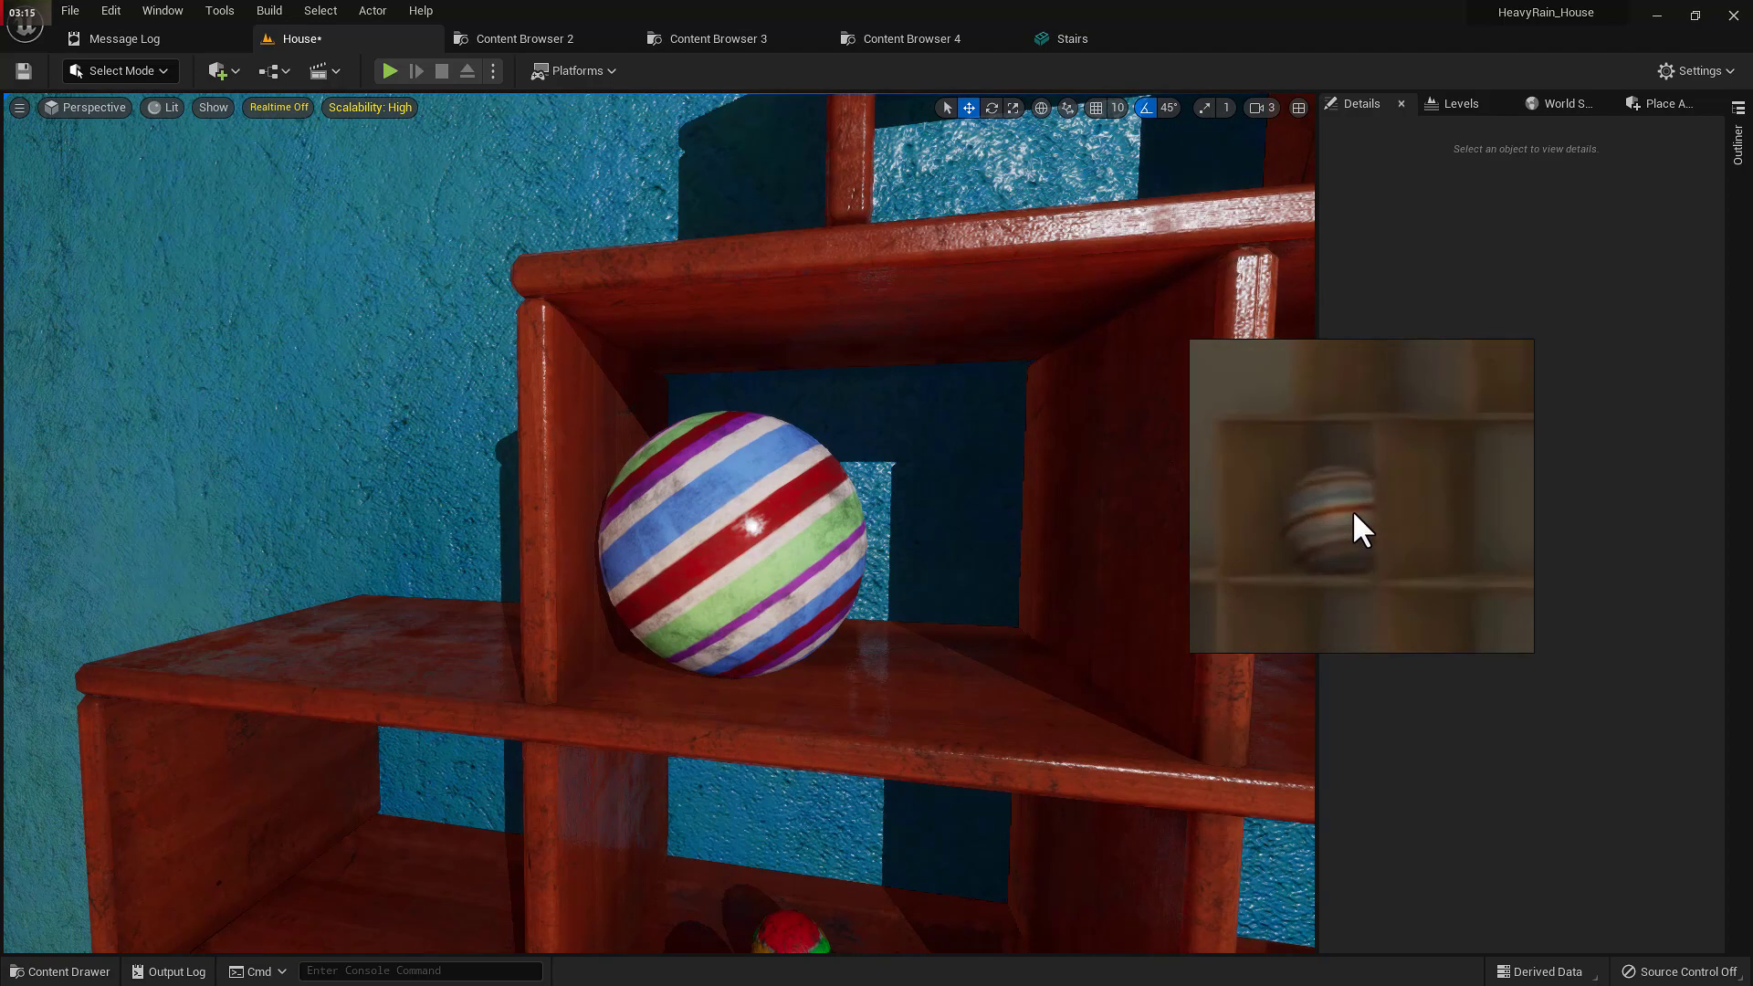
{"action": "right_click_drag", "start_coordinate": [765, 595], "coordinate": [769, 584]}
- Switch to Maya and hide the cap and clock meshes to clear the viewport
{"action": "key", "text": "alt+Tab"}
{"action": "left_click", "coordinate": [781, 384]}
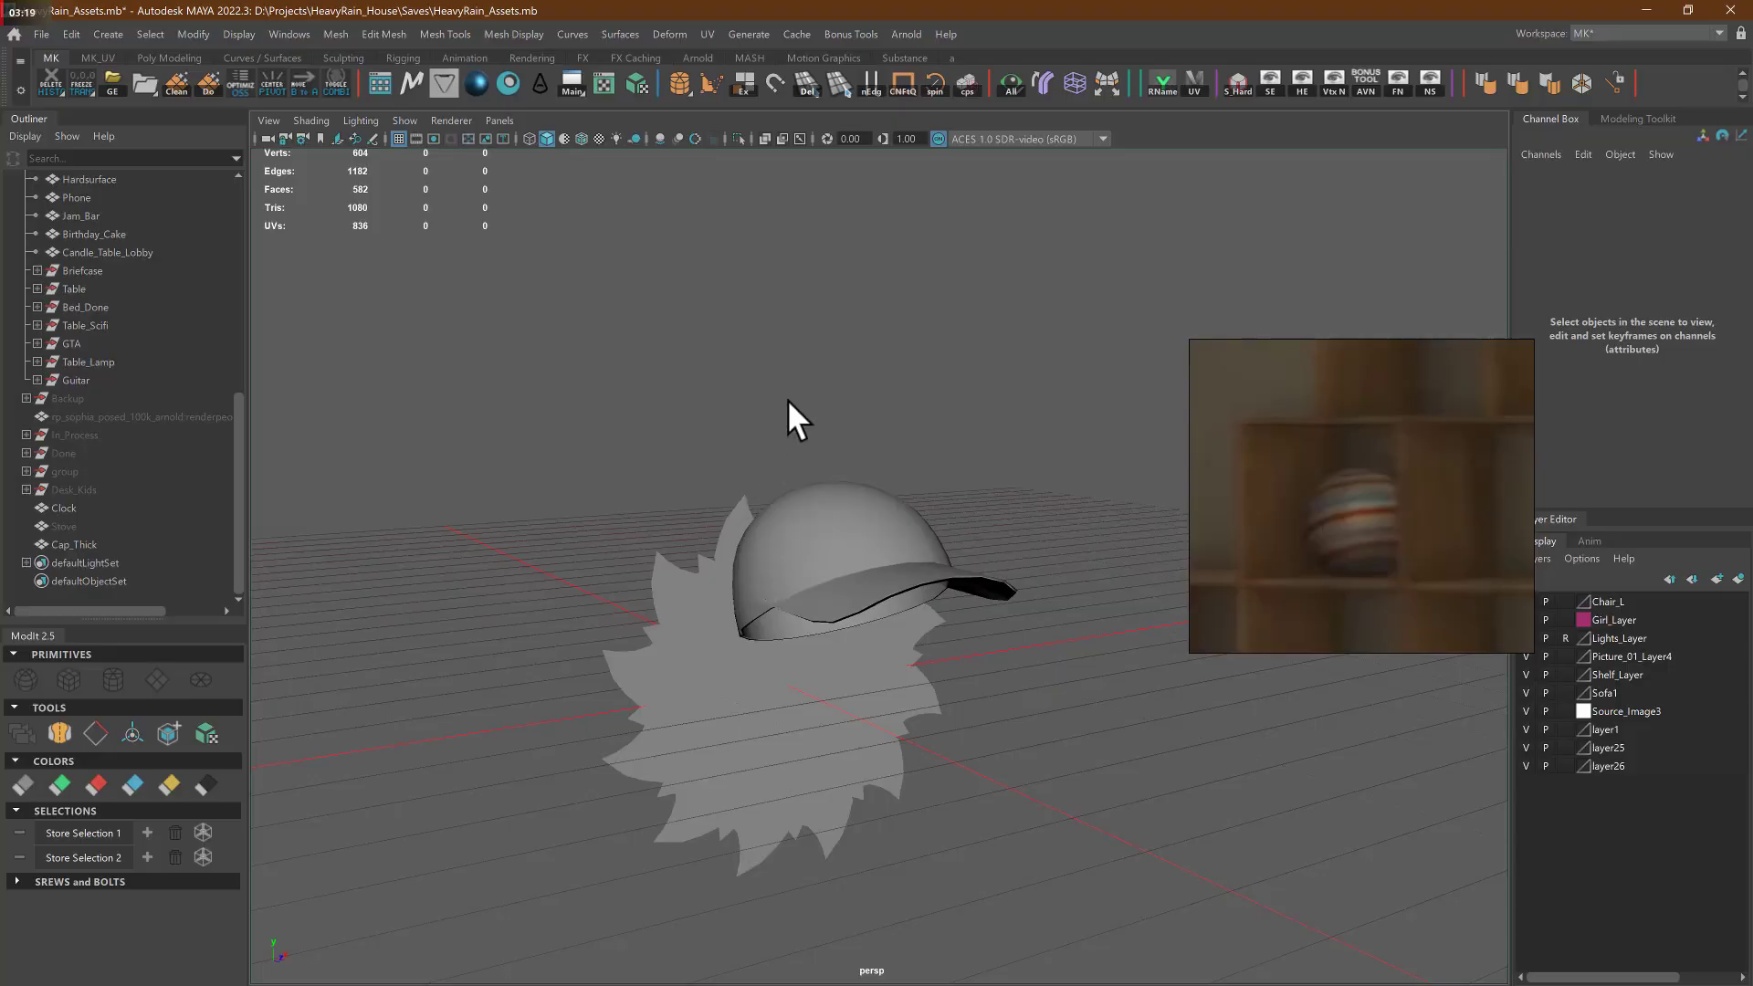
{"action": "key", "text": "ctrl+h"}
{"action": "left_click", "coordinate": [590, 468]}
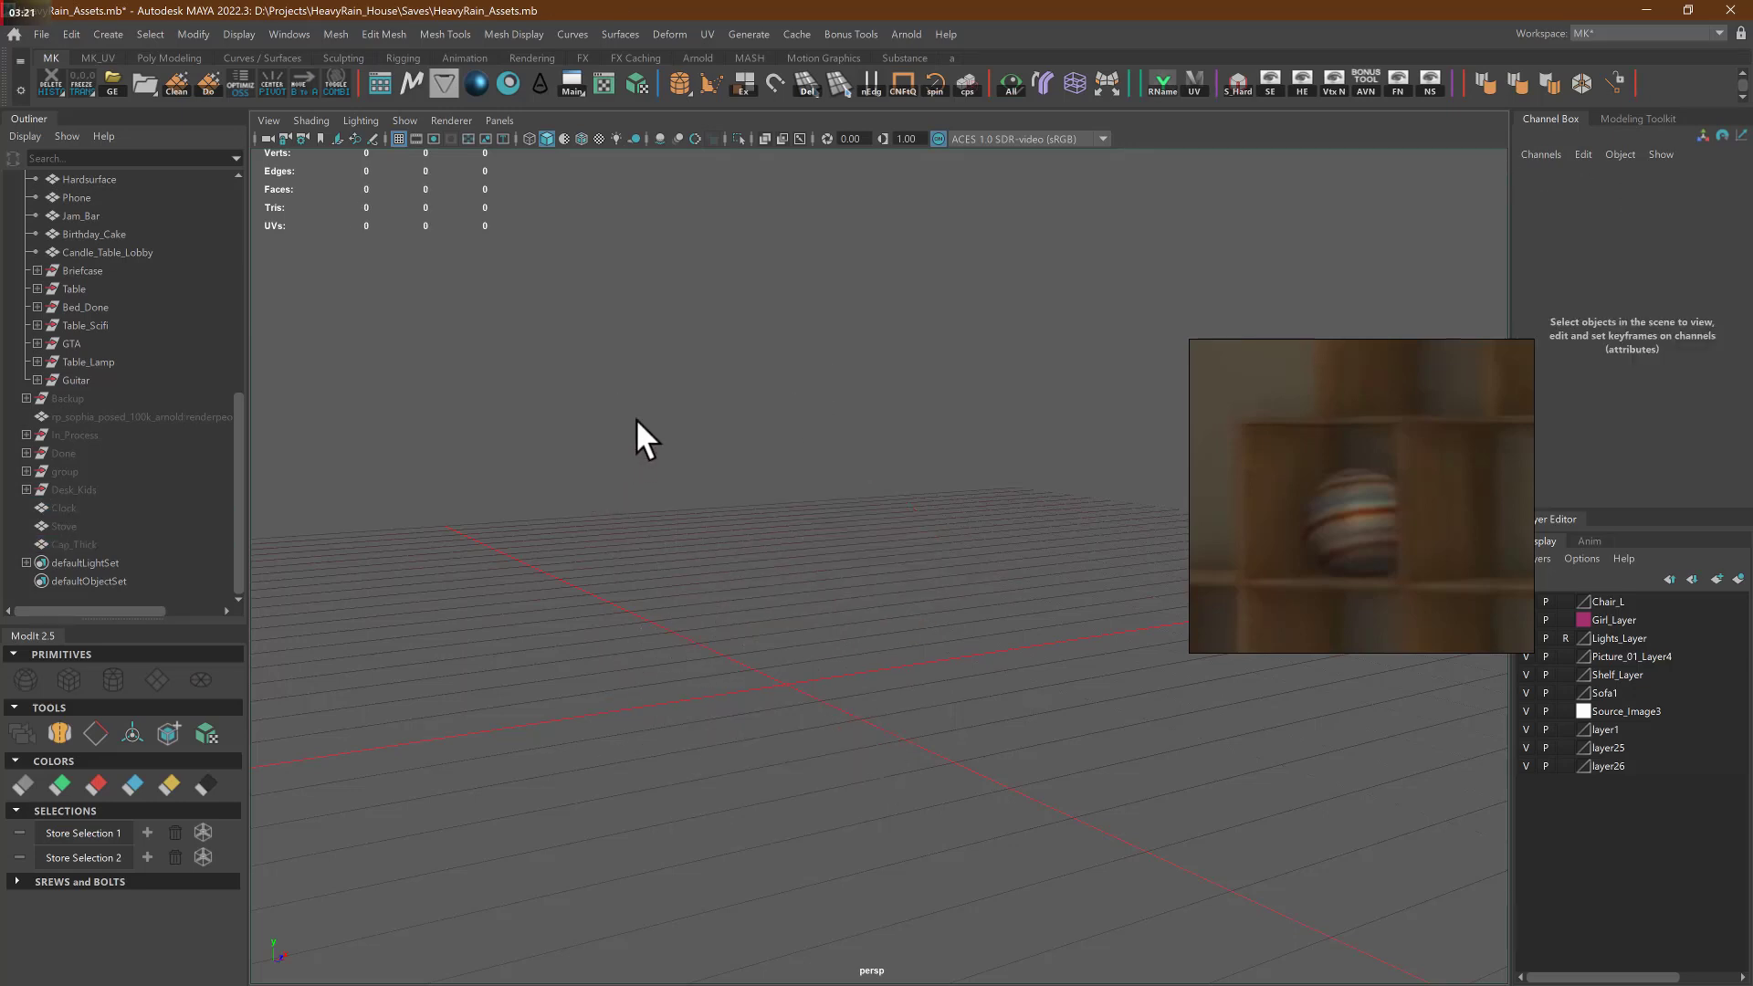
- Create a polygon sphere at the origin and scale it up uniformly by about 22
{"action": "right_click_drag", "start_coordinate": [636, 418], "coordinate": [600, 422], "text": "shift"}
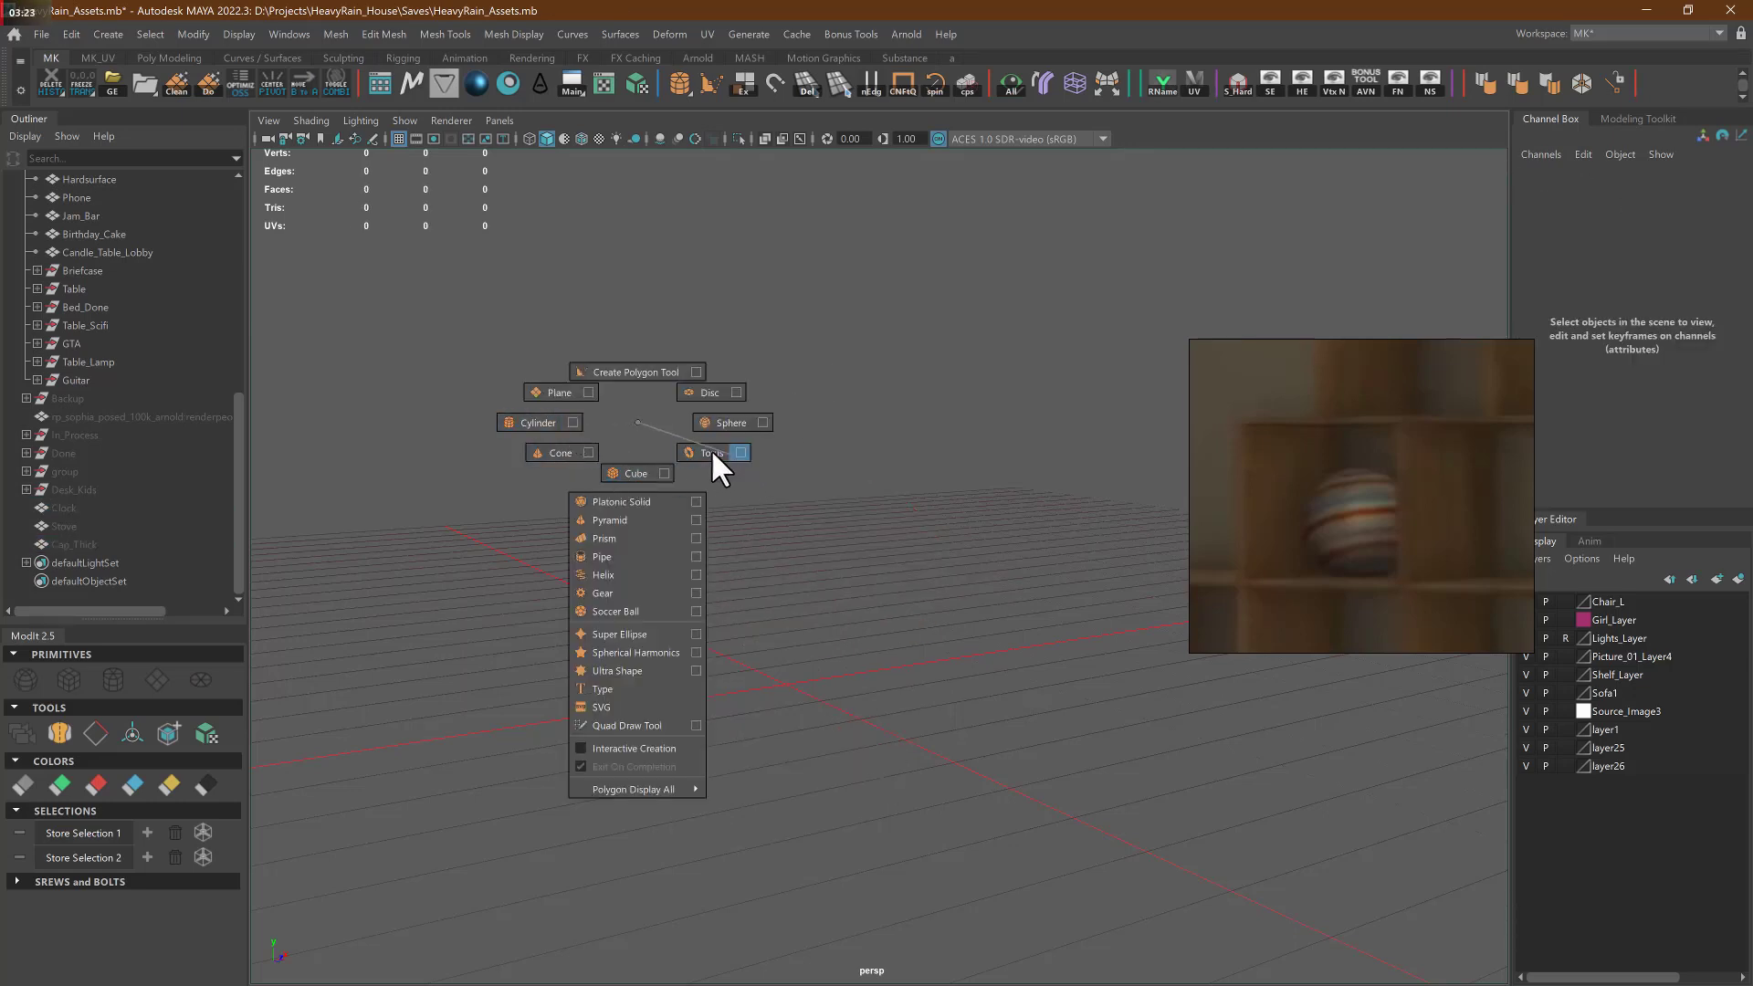
{"action": "right_click_drag", "start_coordinate": [739, 435], "coordinate": [739, 435], "text": "shift"}
{"action": "middle_click_drag", "start_coordinate": [653, 568], "coordinate": [845, 593]}
{"action": "left_click", "coordinate": [581, 400]}
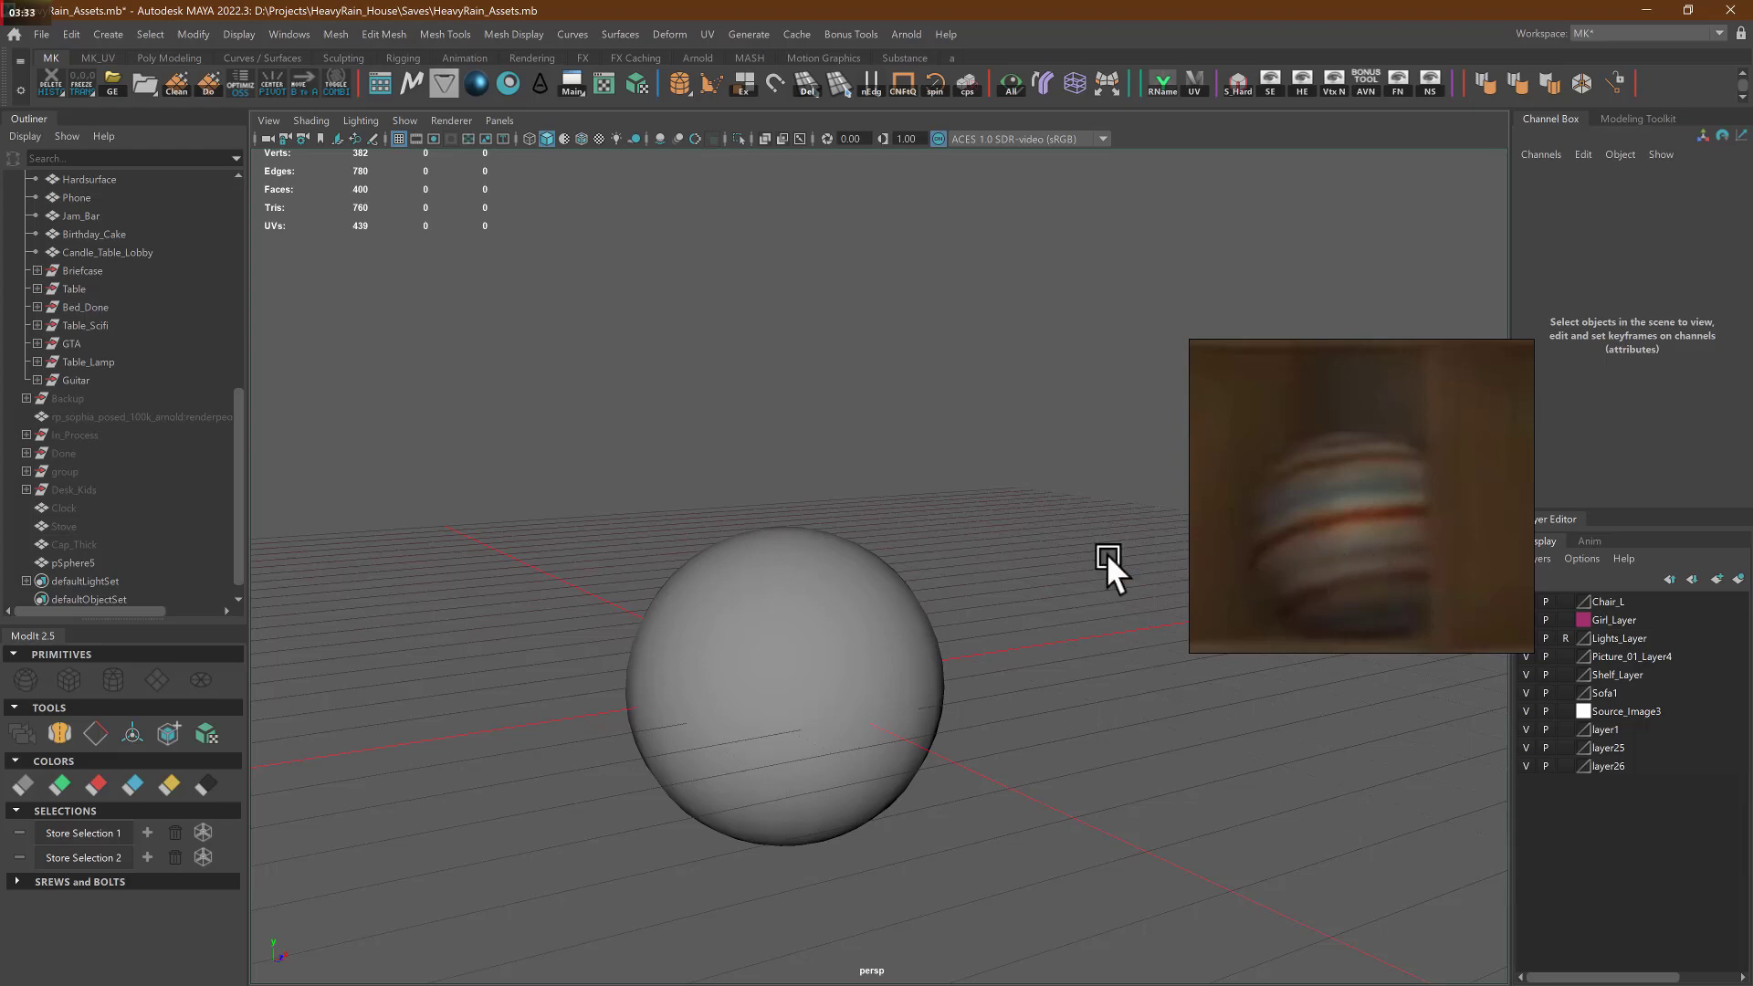
- Switch to the 03_Ball_Big folder in File Explorer and view the Ball_Big render of the two striped balls
{"action": "key", "text": "alt+Tab"}
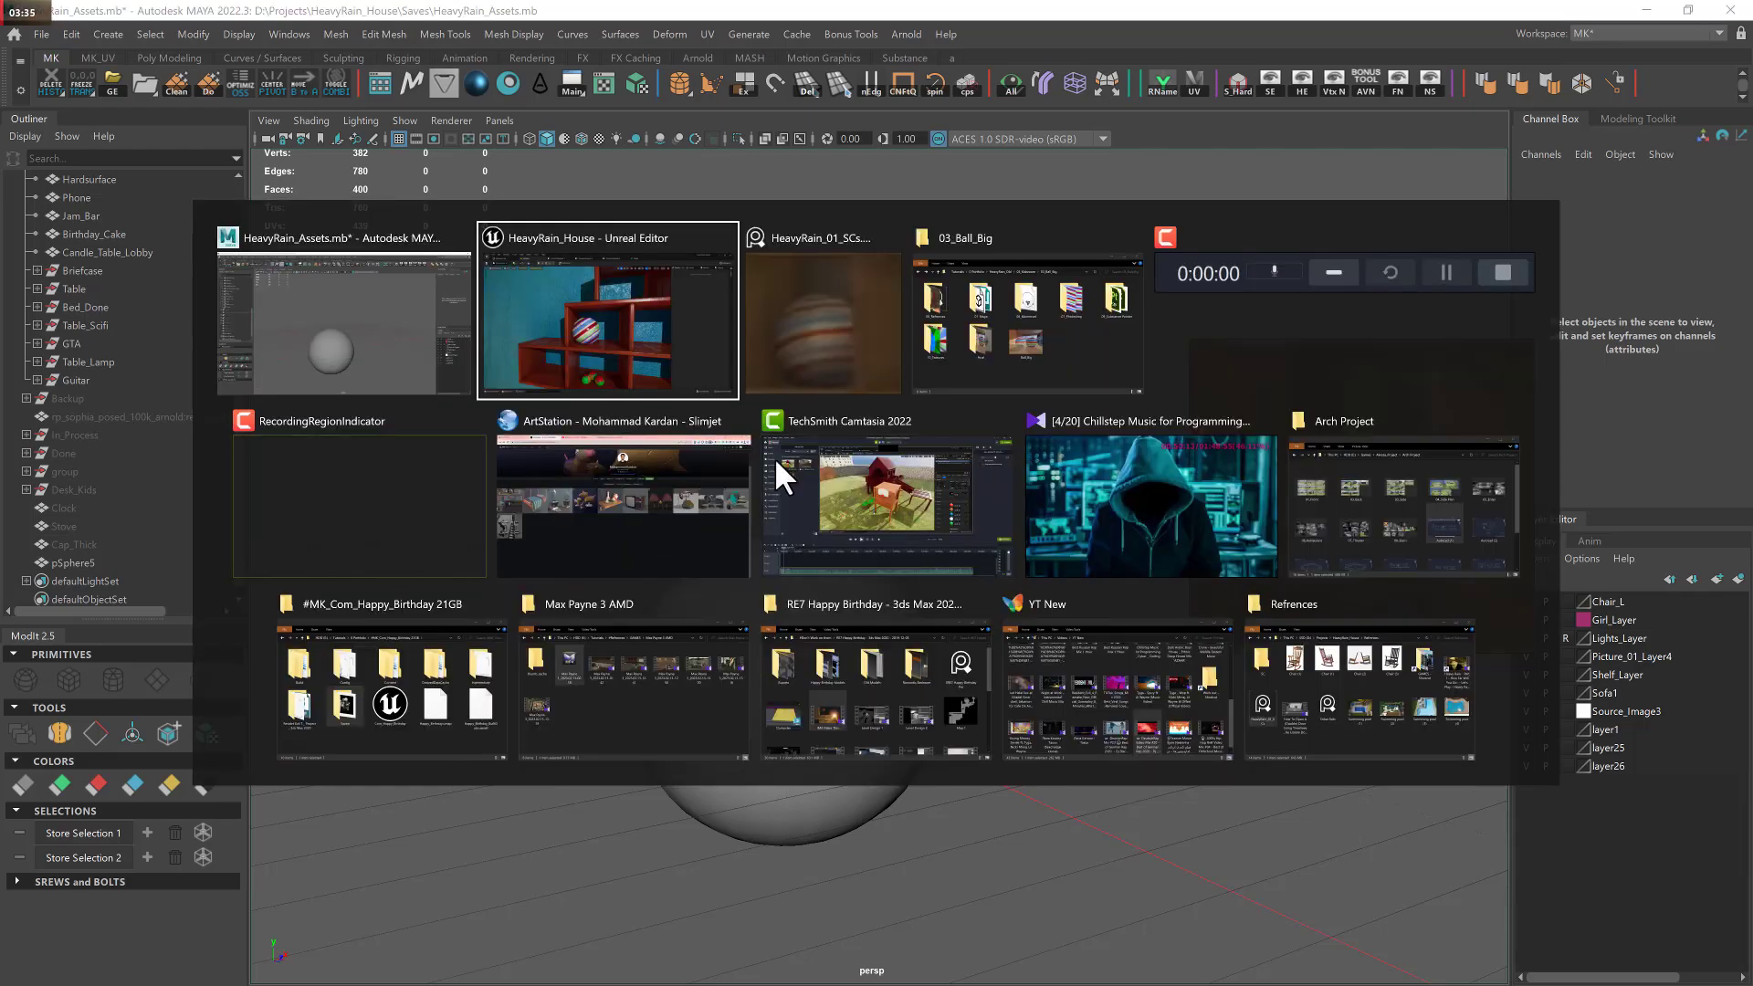
{"action": "left_click", "coordinate": [1075, 345]}
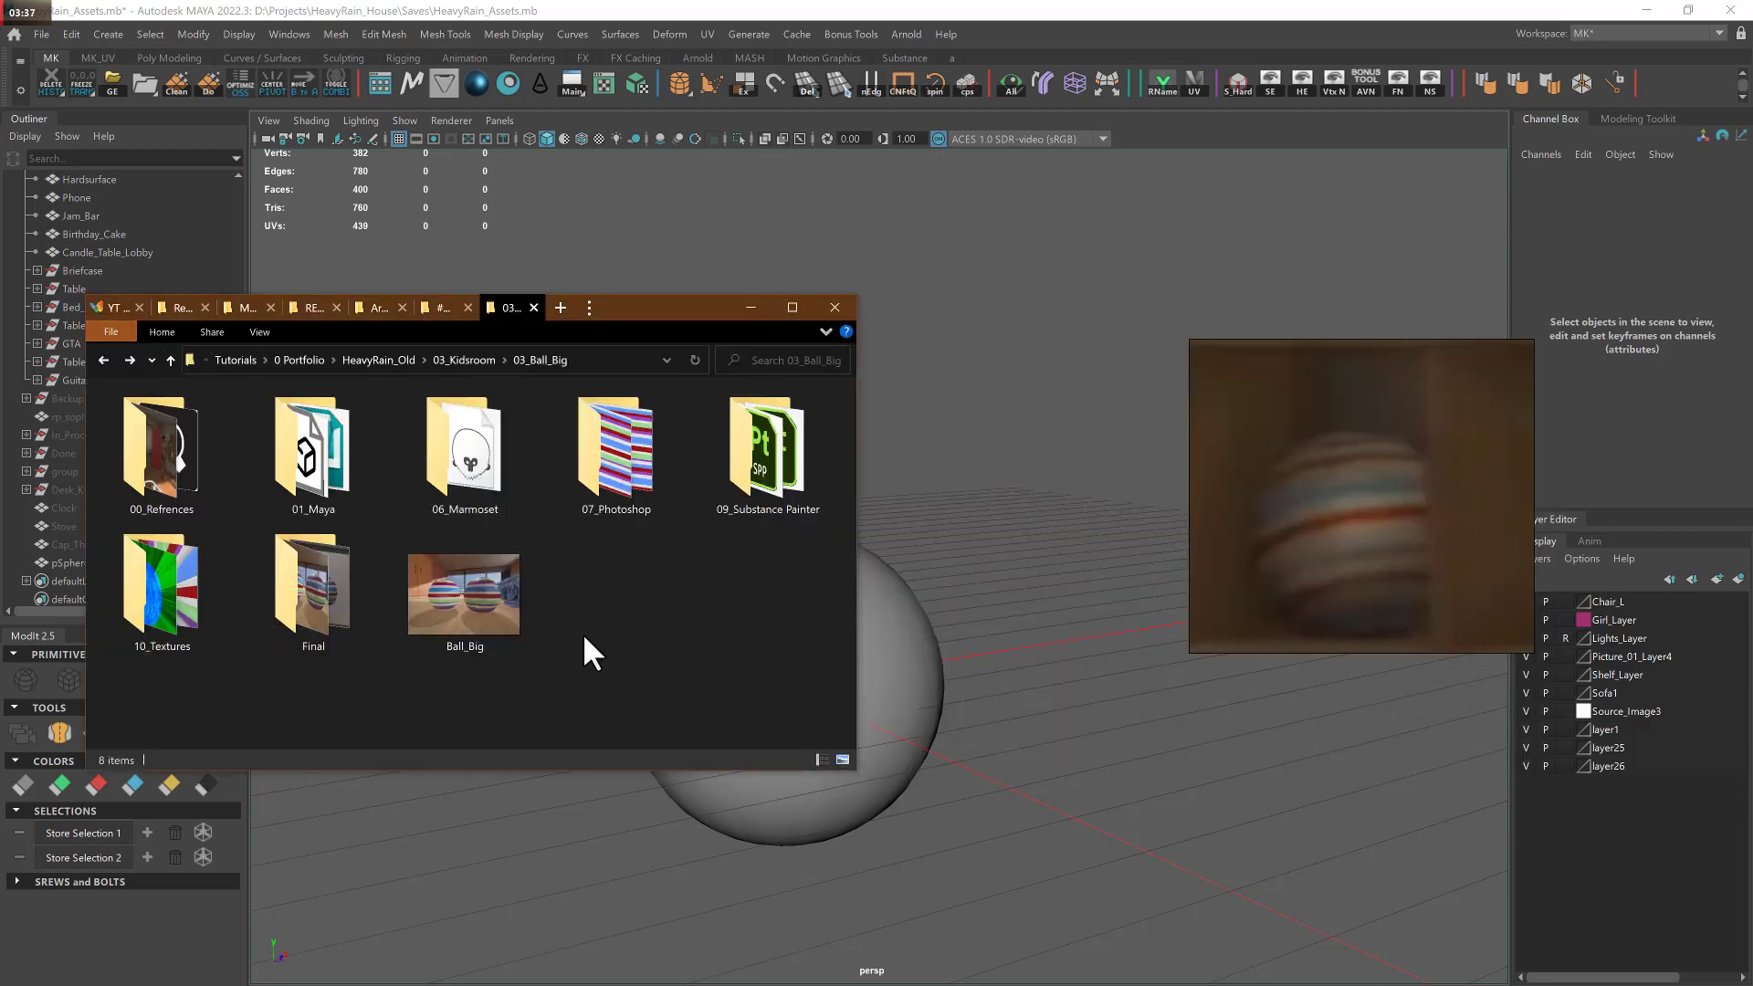
{"action": "double_click", "coordinate": [508, 626]}
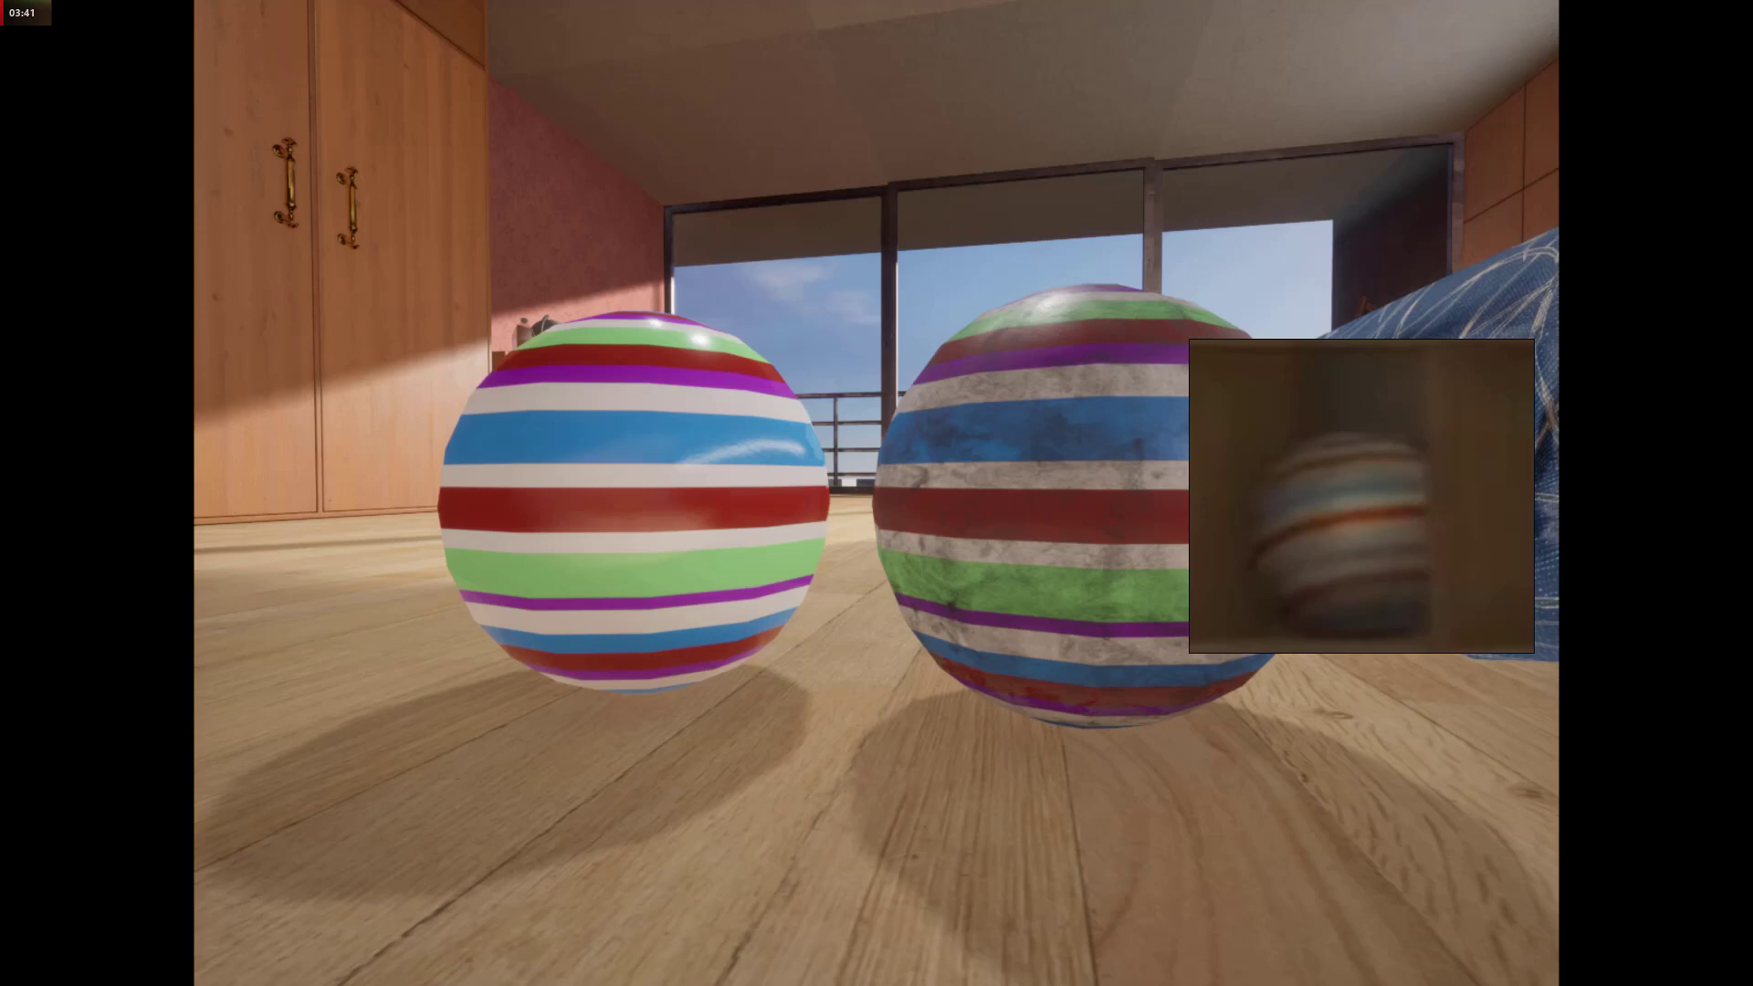
{"action": "left_click_drag", "start_coordinate": [1313, 408], "coordinate": [1453, 436]}
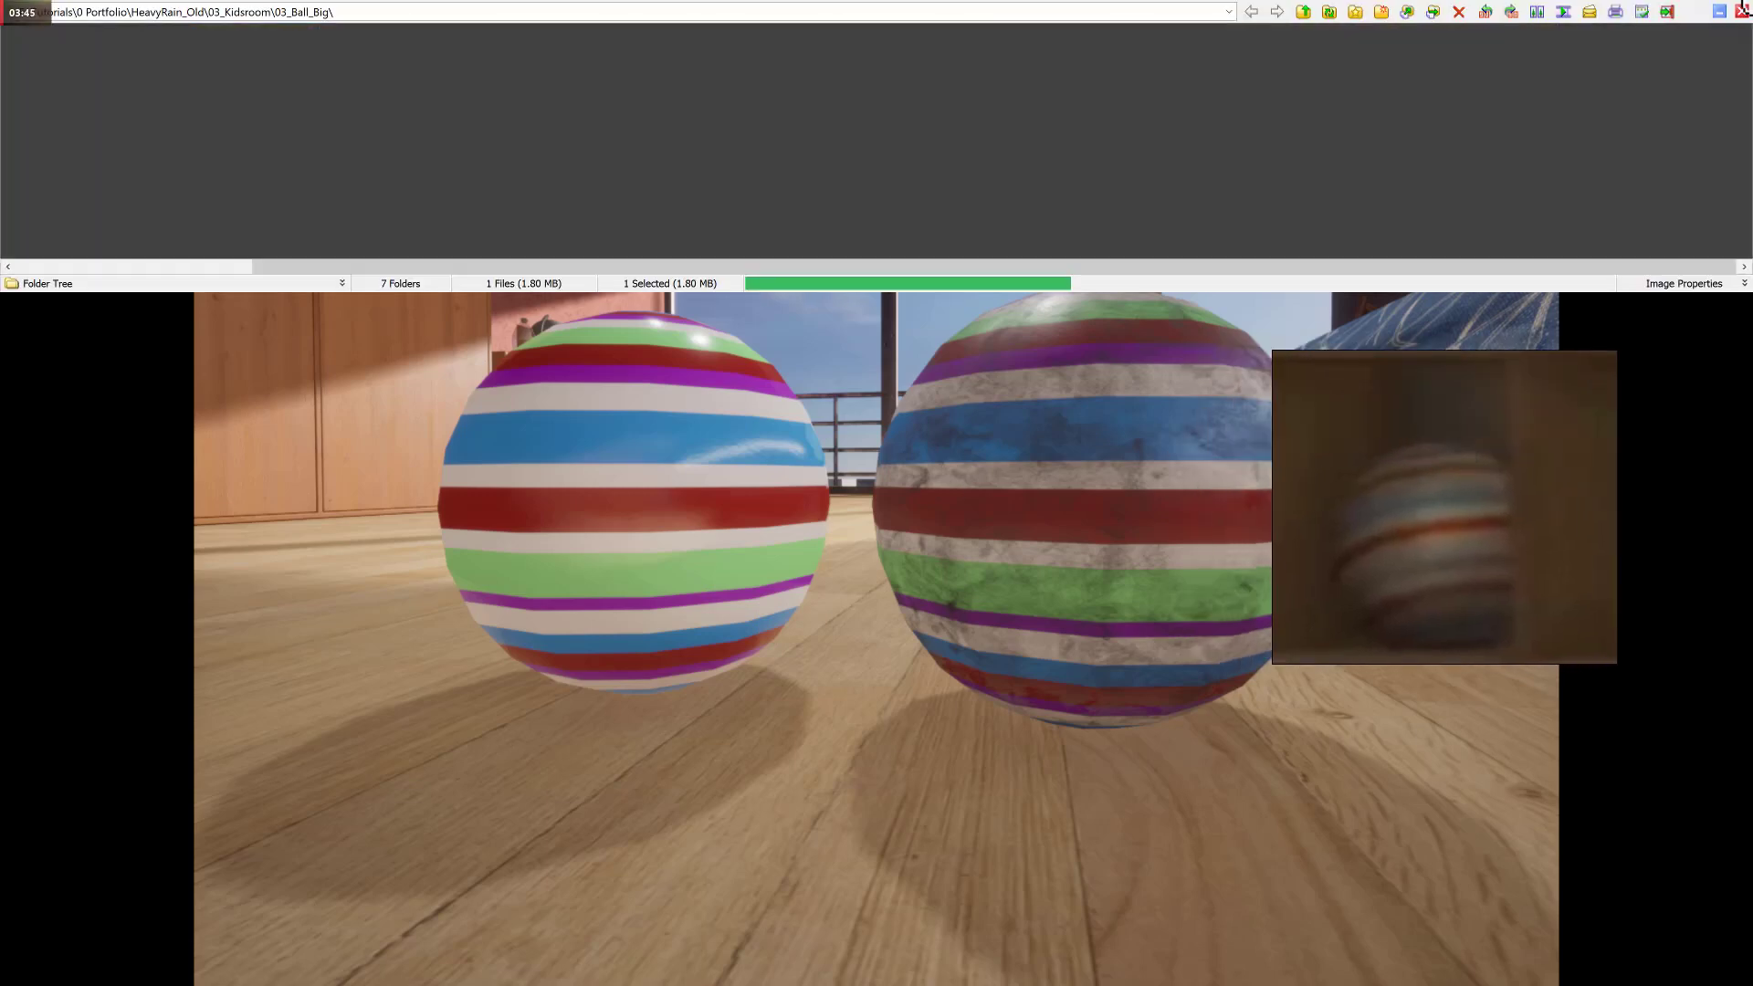
{"action": "left_click", "coordinate": [1741, 7]}
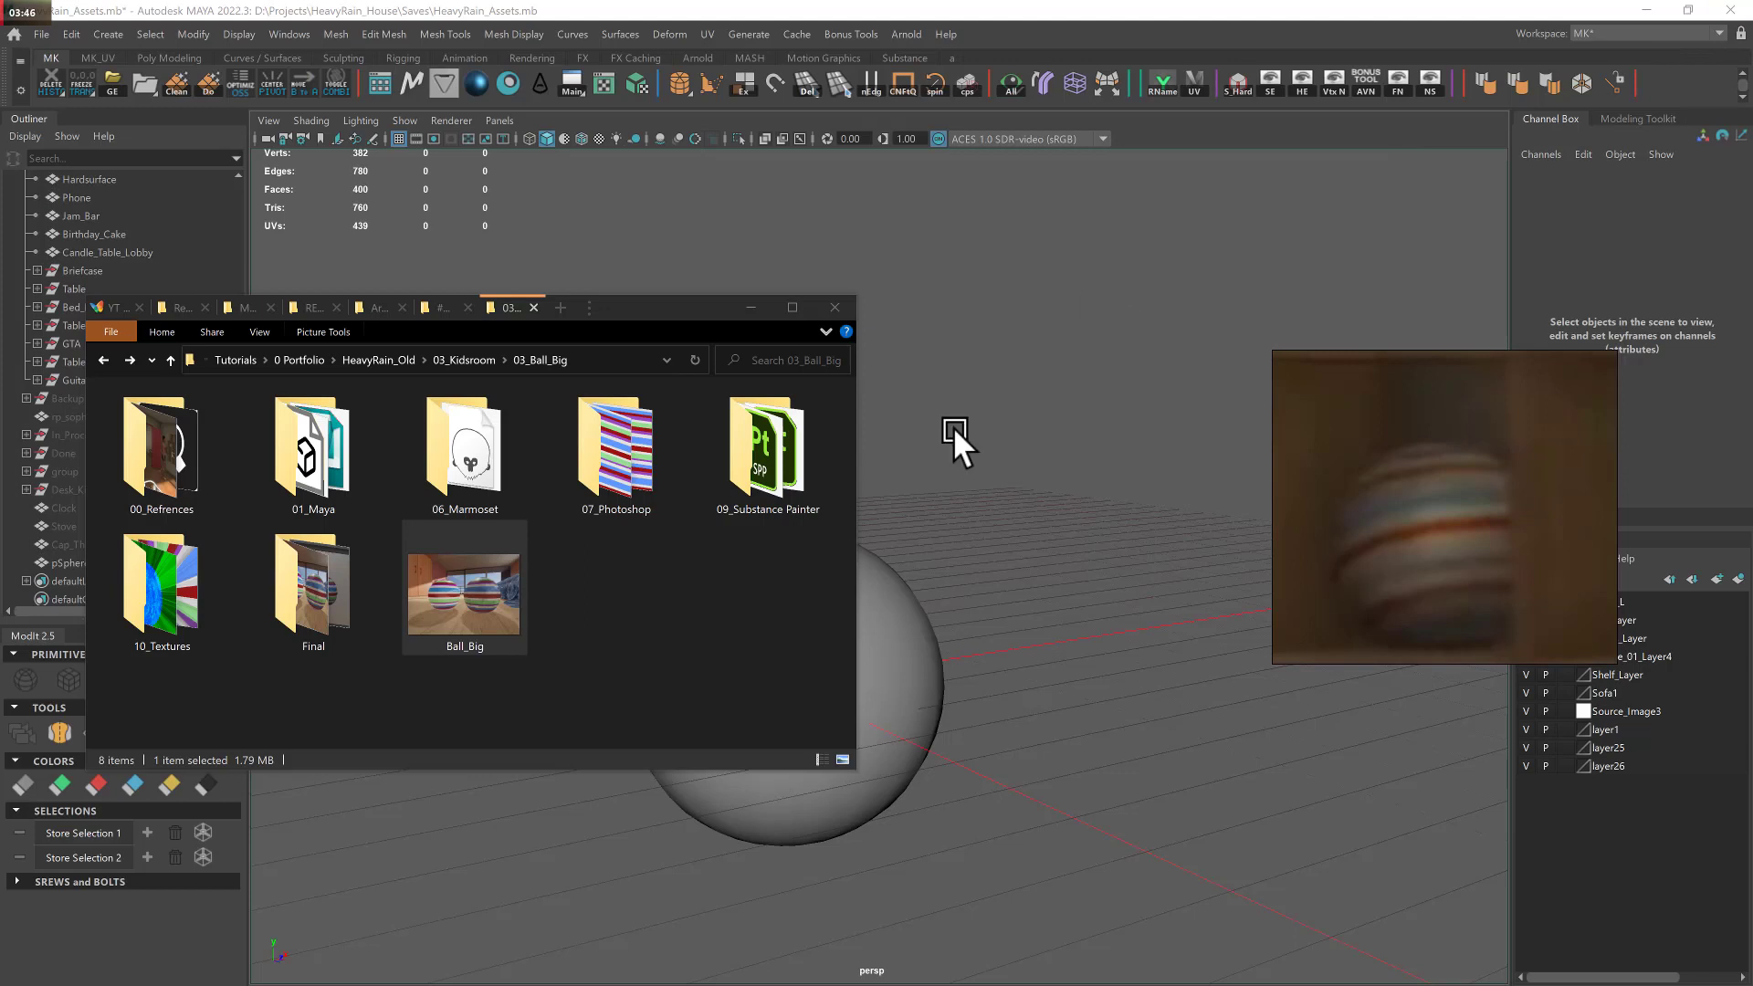
- Look through the ball's 07_Photoshop and 09_Substance Painter folders and return to 03_Ball_Big
{"action": "double_click", "coordinate": [627, 484]}
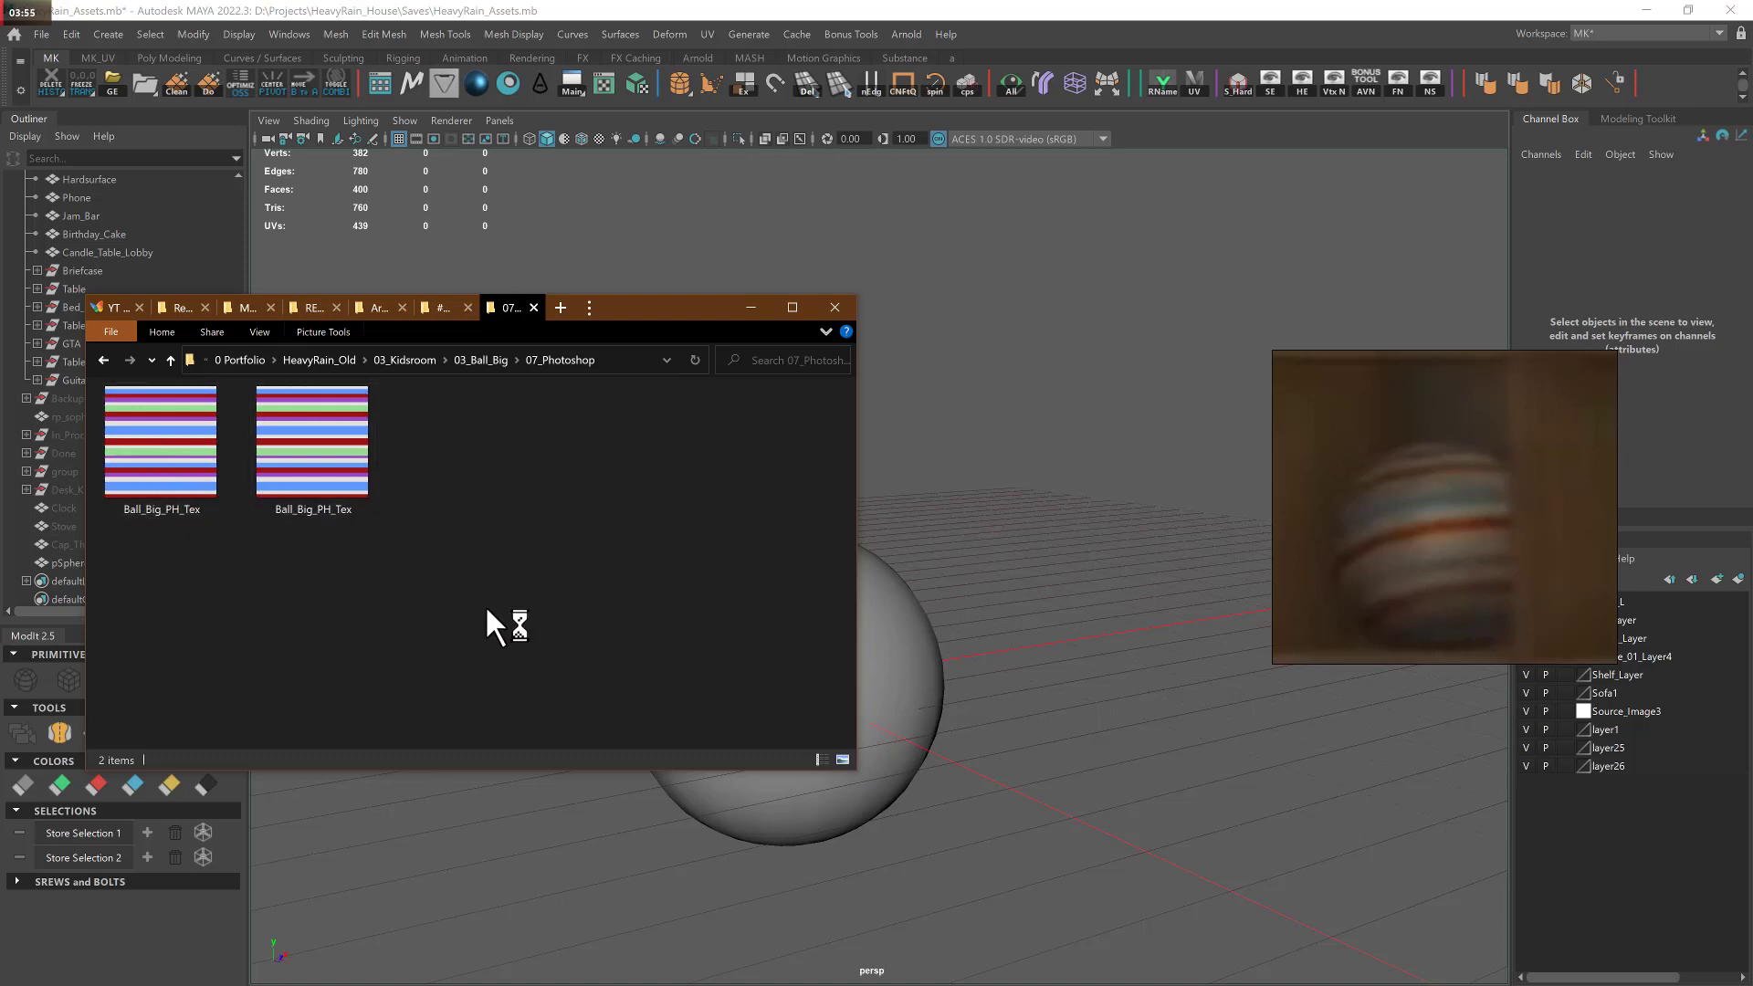
{"action": "key", "text": "alt+Left"}
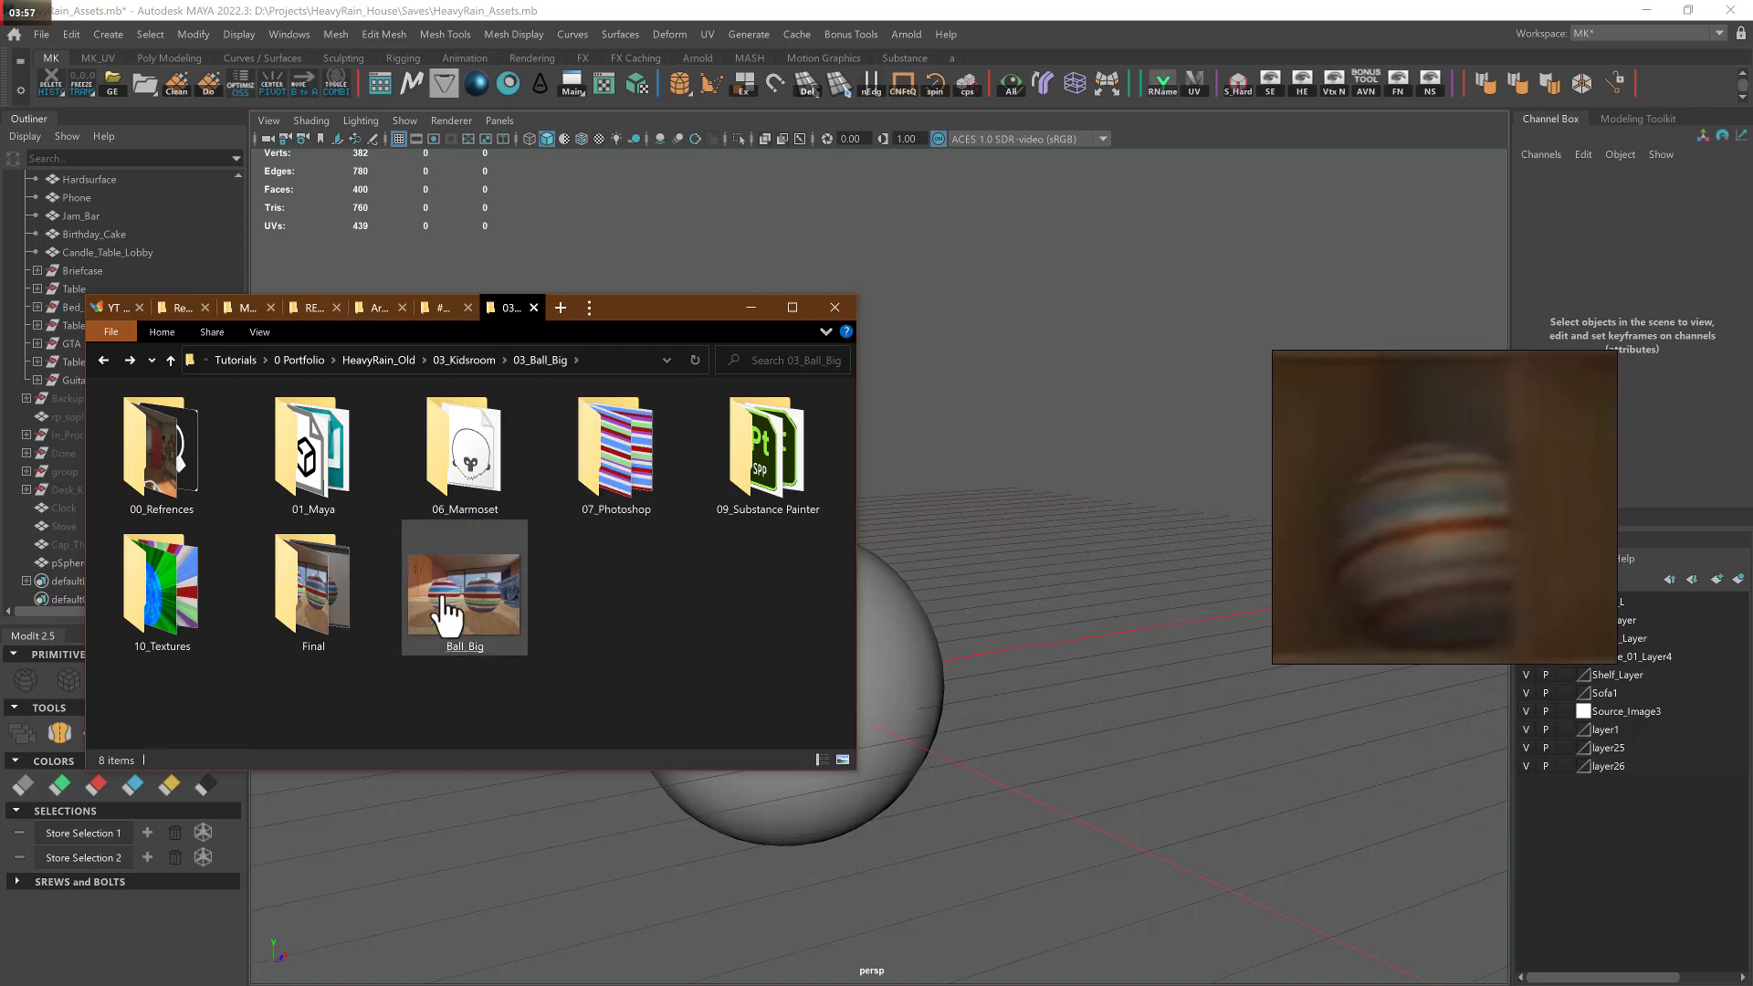
{"action": "left_click", "coordinate": [420, 598]}
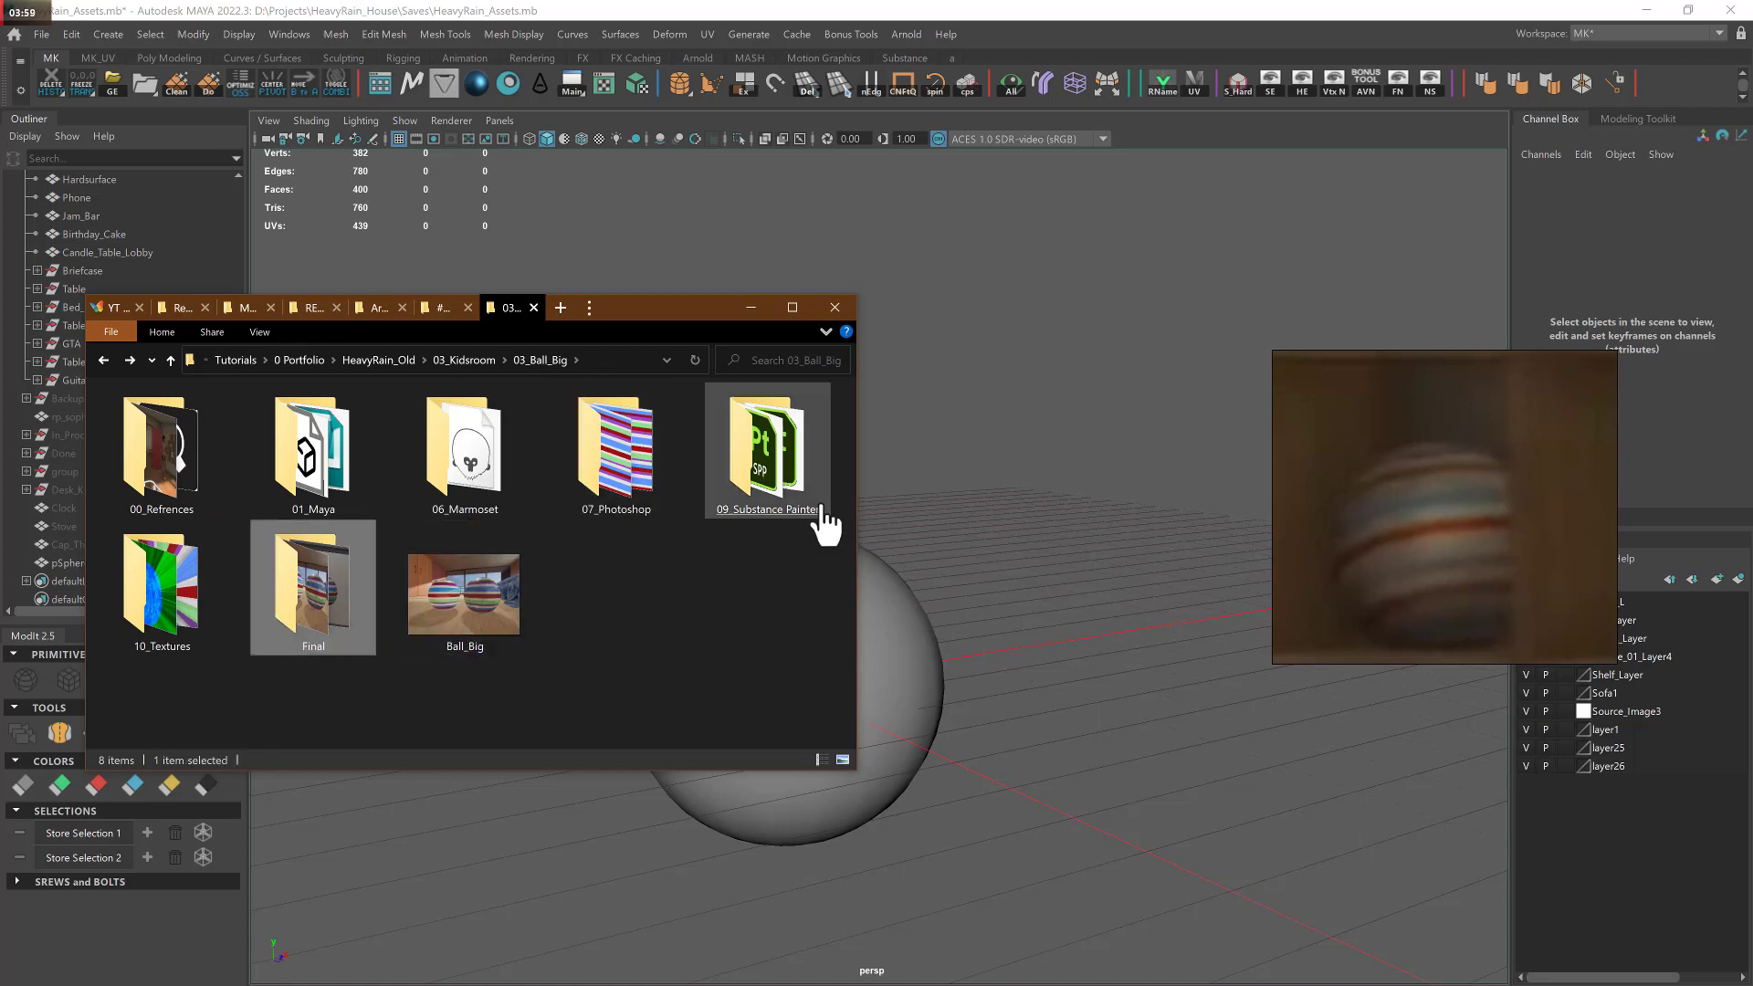
{"action": "double_click", "coordinate": [783, 490]}
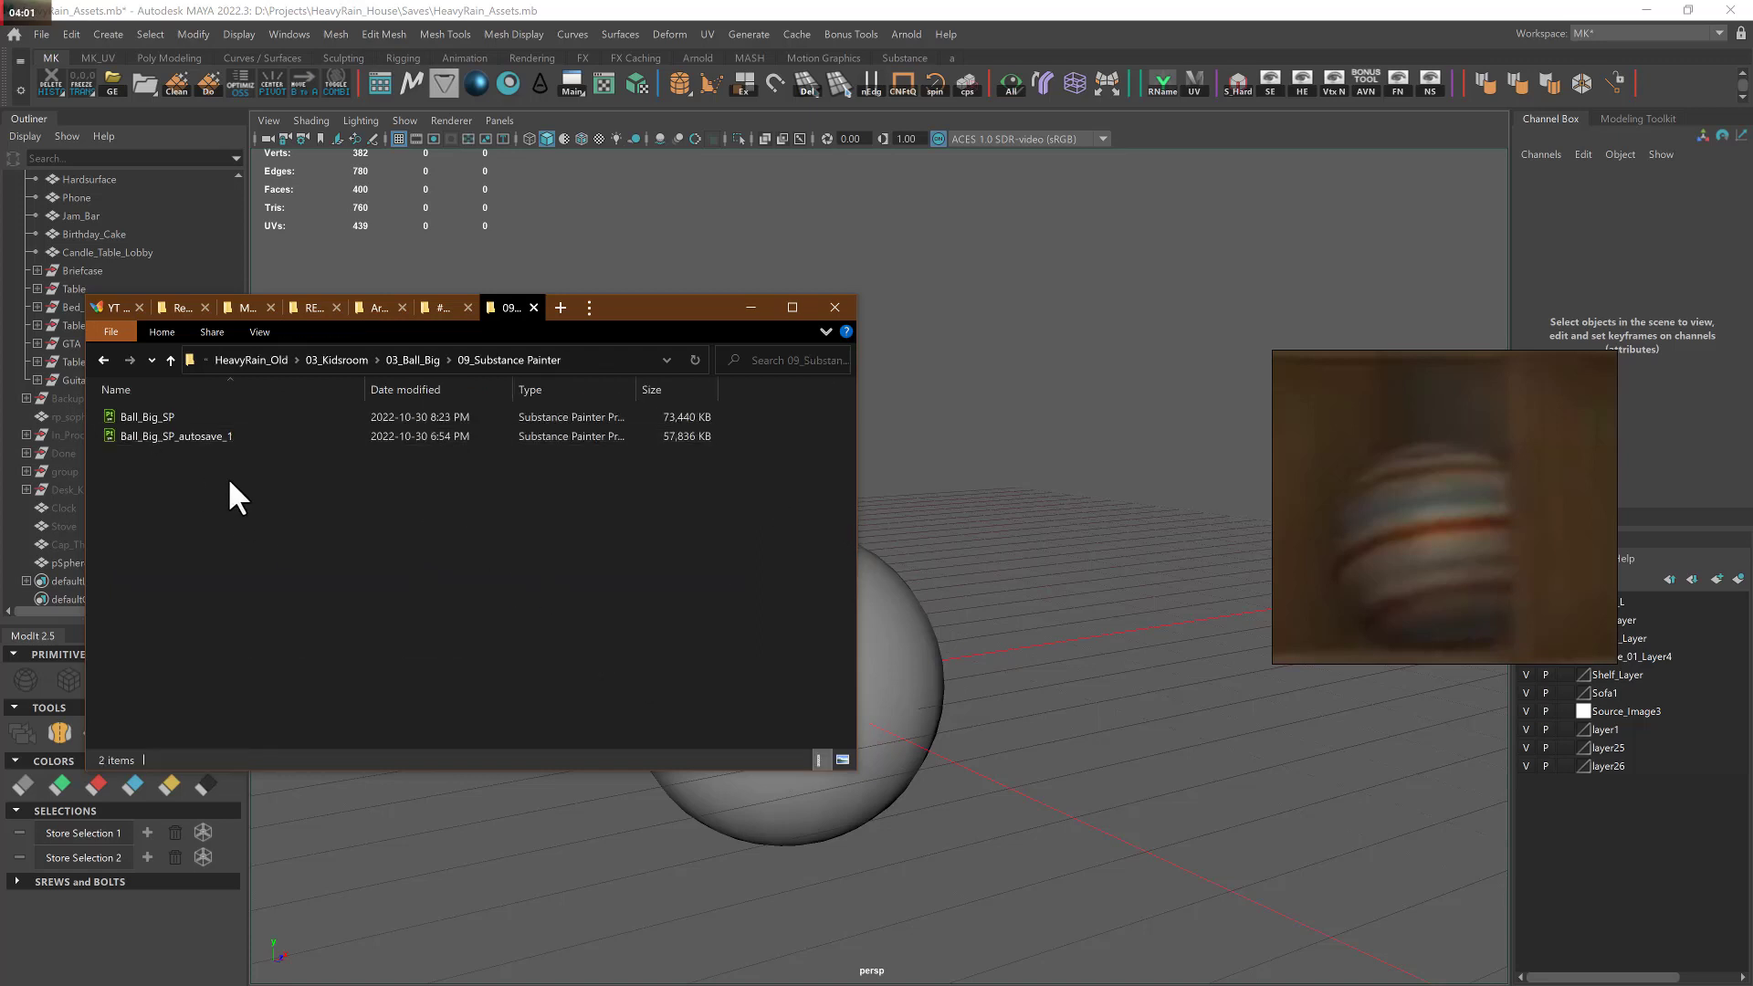
{"action": "key", "text": "alt+Left"}
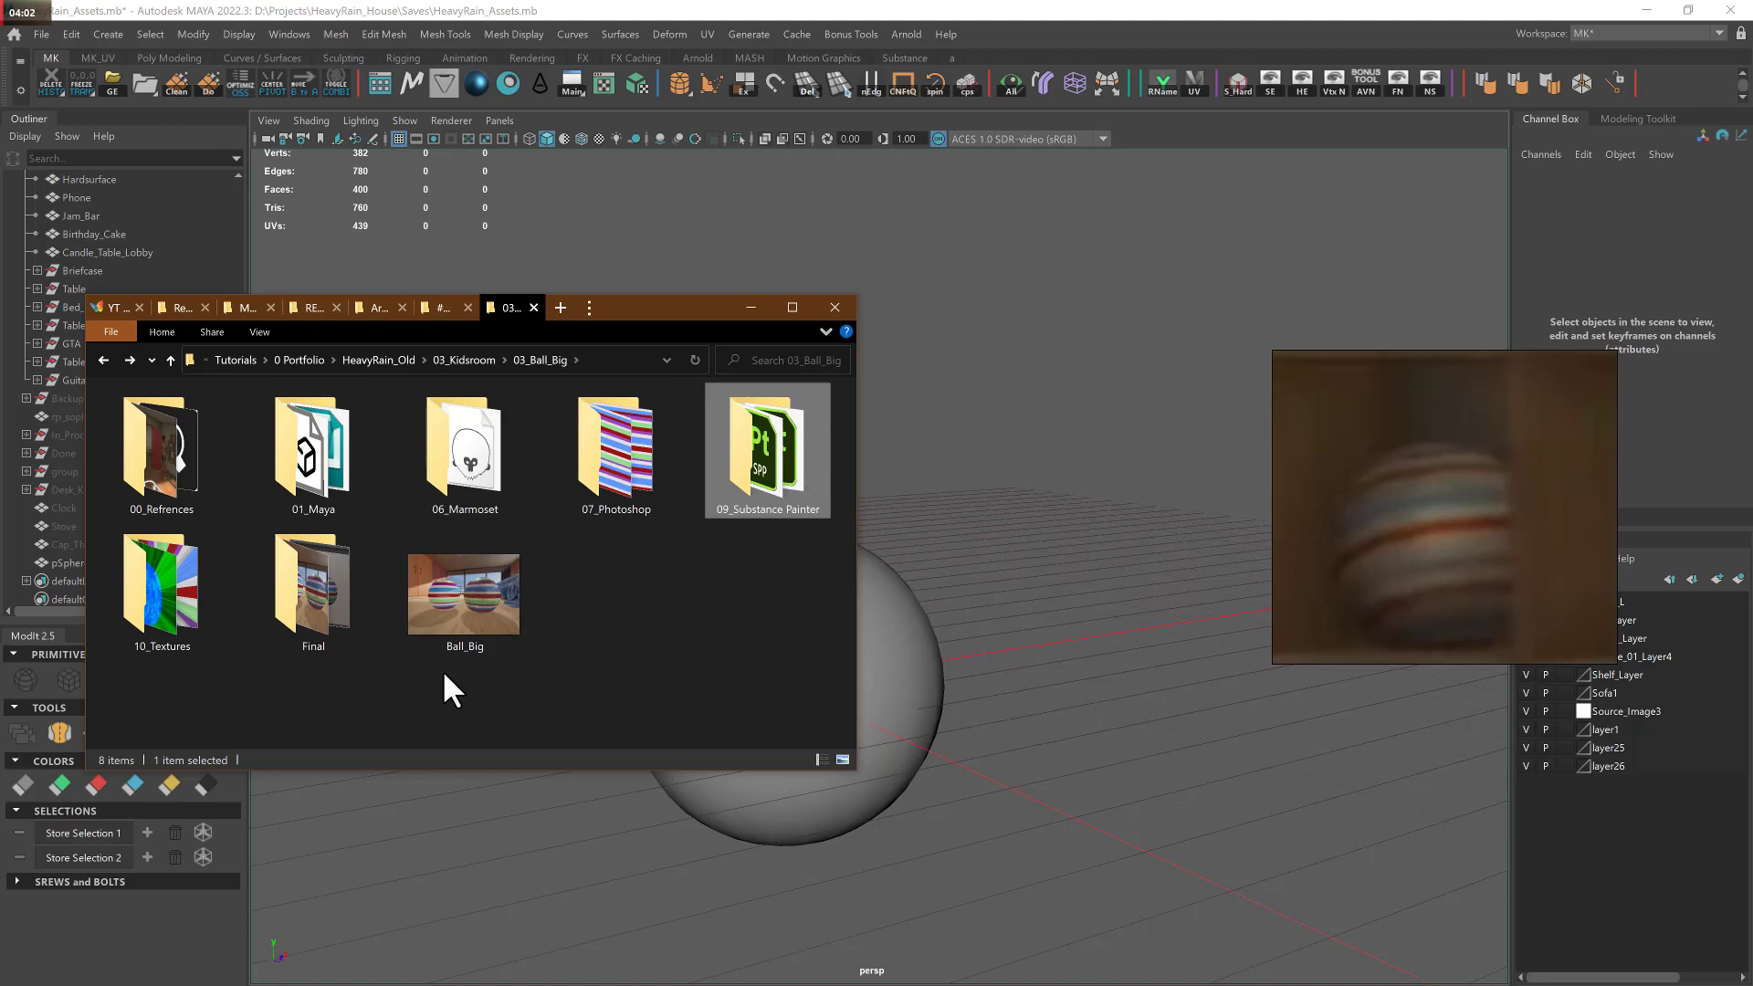
- View the Ball_Big_T2M2n_BaseColor texture from the 10_Textures folder and close the image viewer
{"action": "double_click", "coordinate": [195, 628]}
{"action": "left_click", "coordinate": [162, 485]}
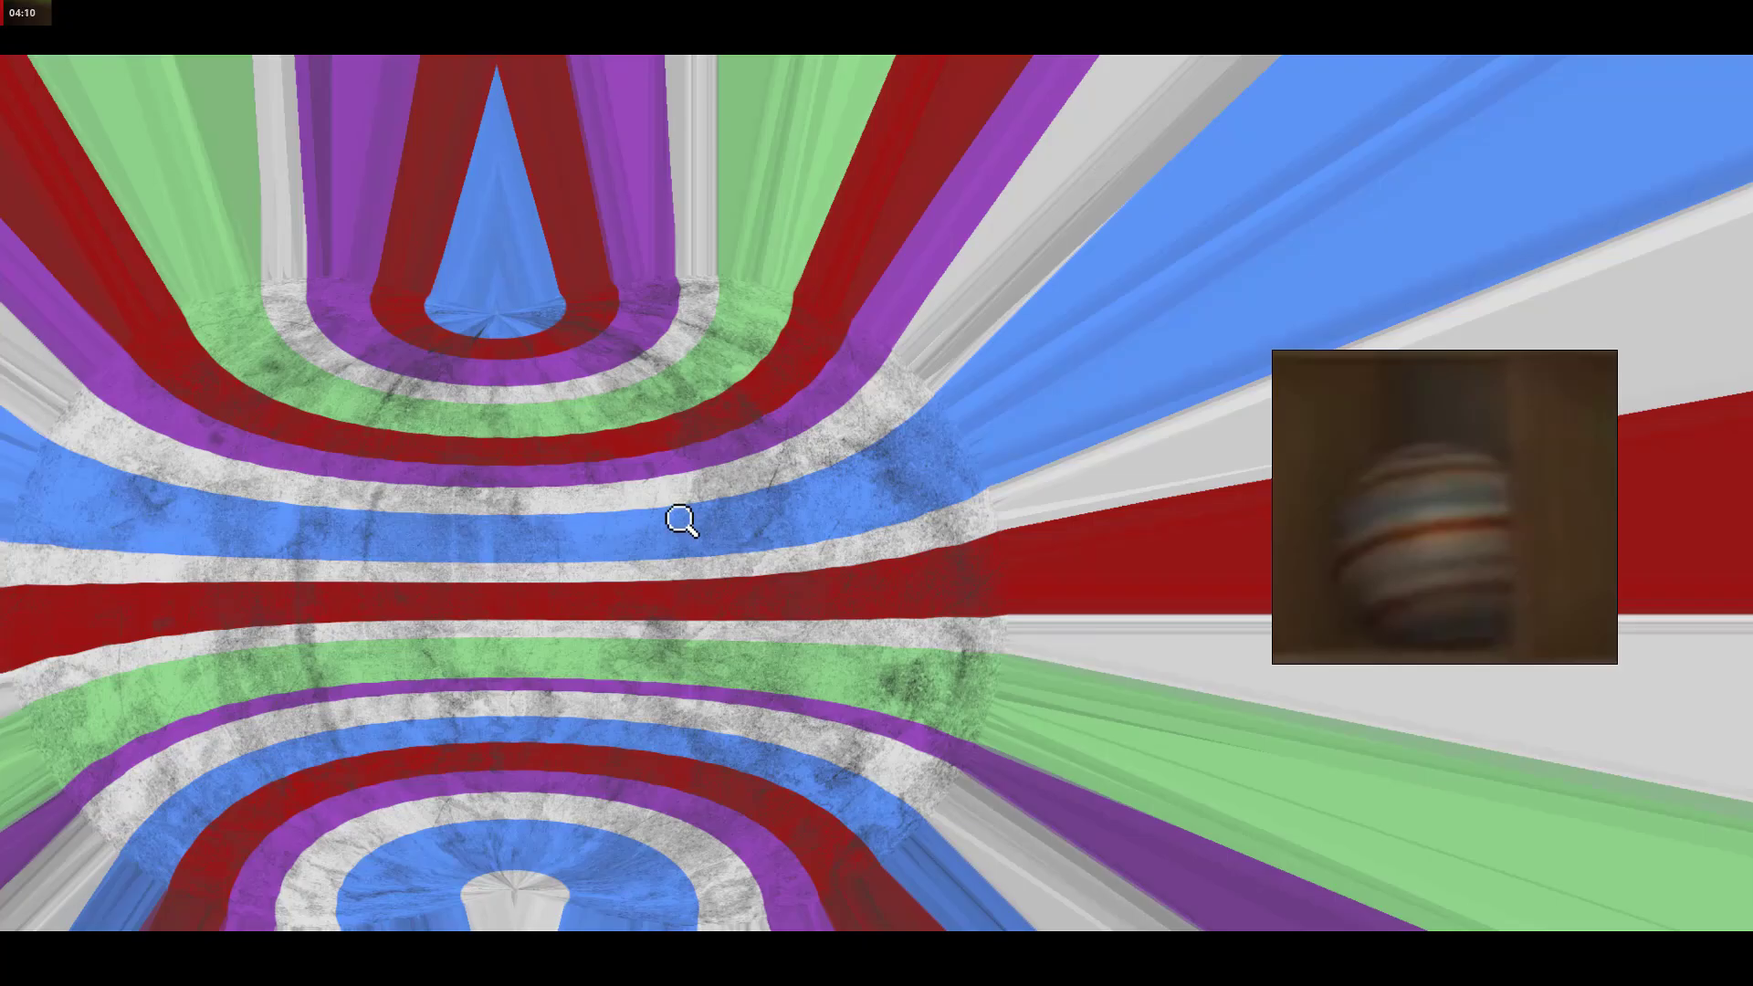
{"action": "mouse_move", "coordinate": [742, 2]}
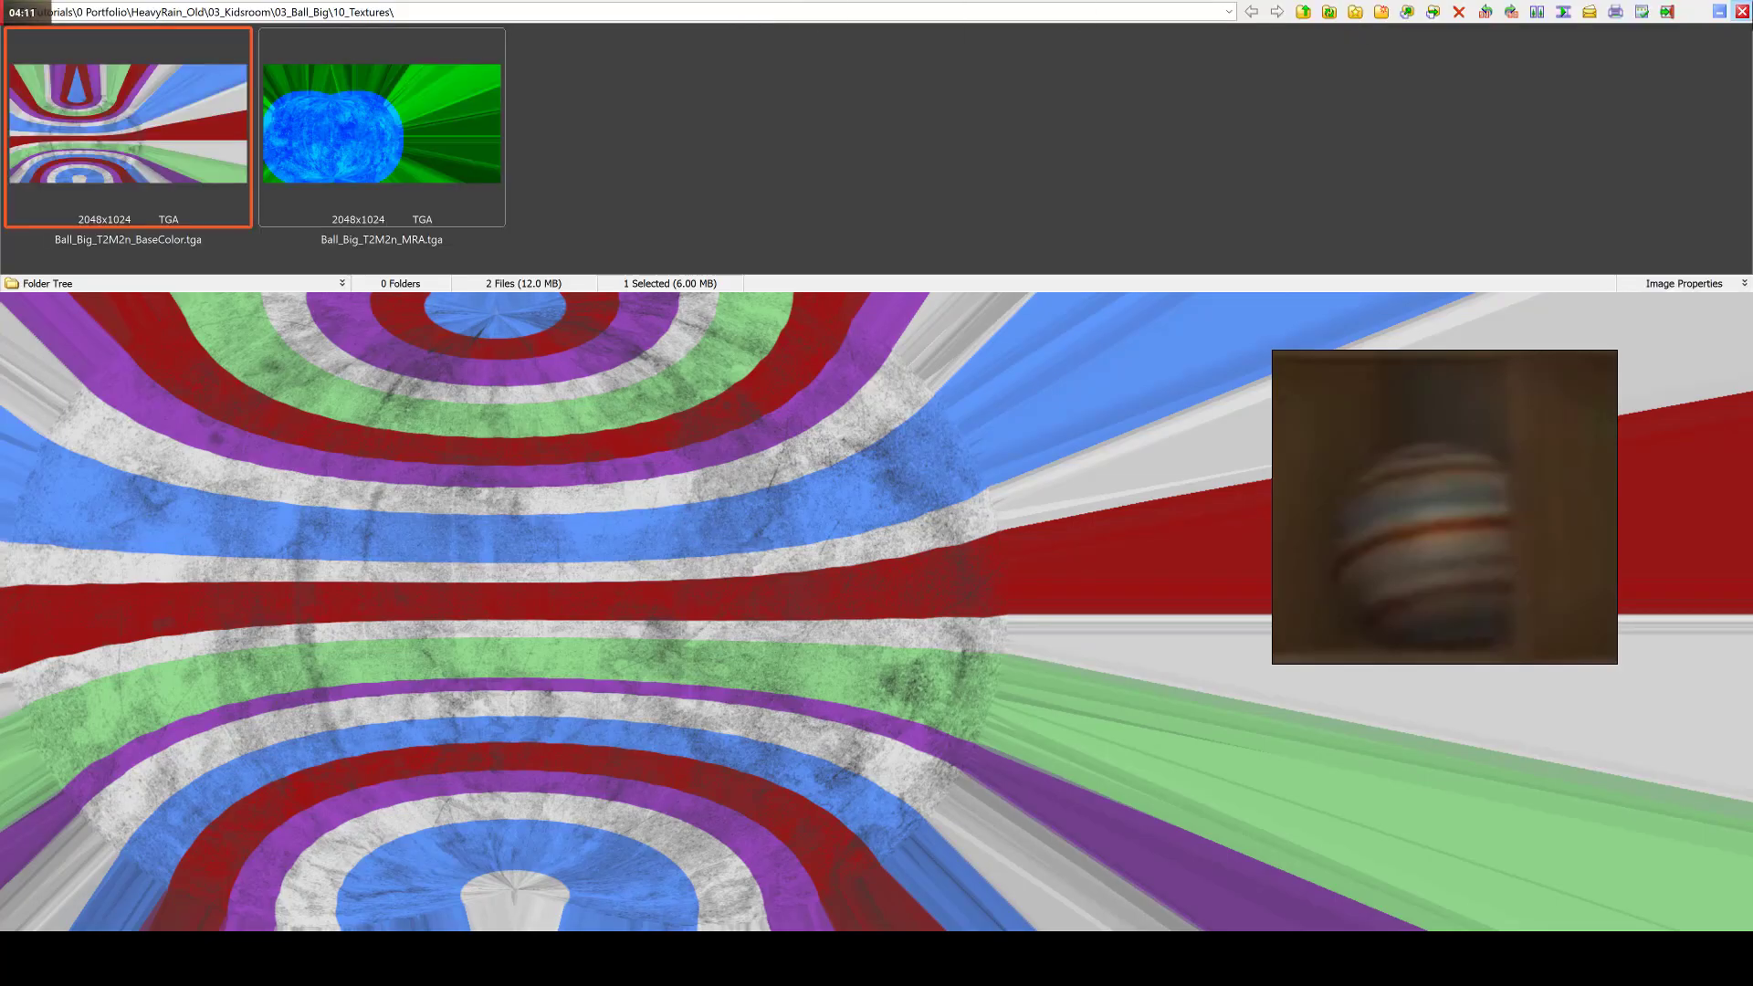
{"action": "left_click", "coordinate": [1741, 9]}
{"action": "left_click", "coordinate": [354, 566]}
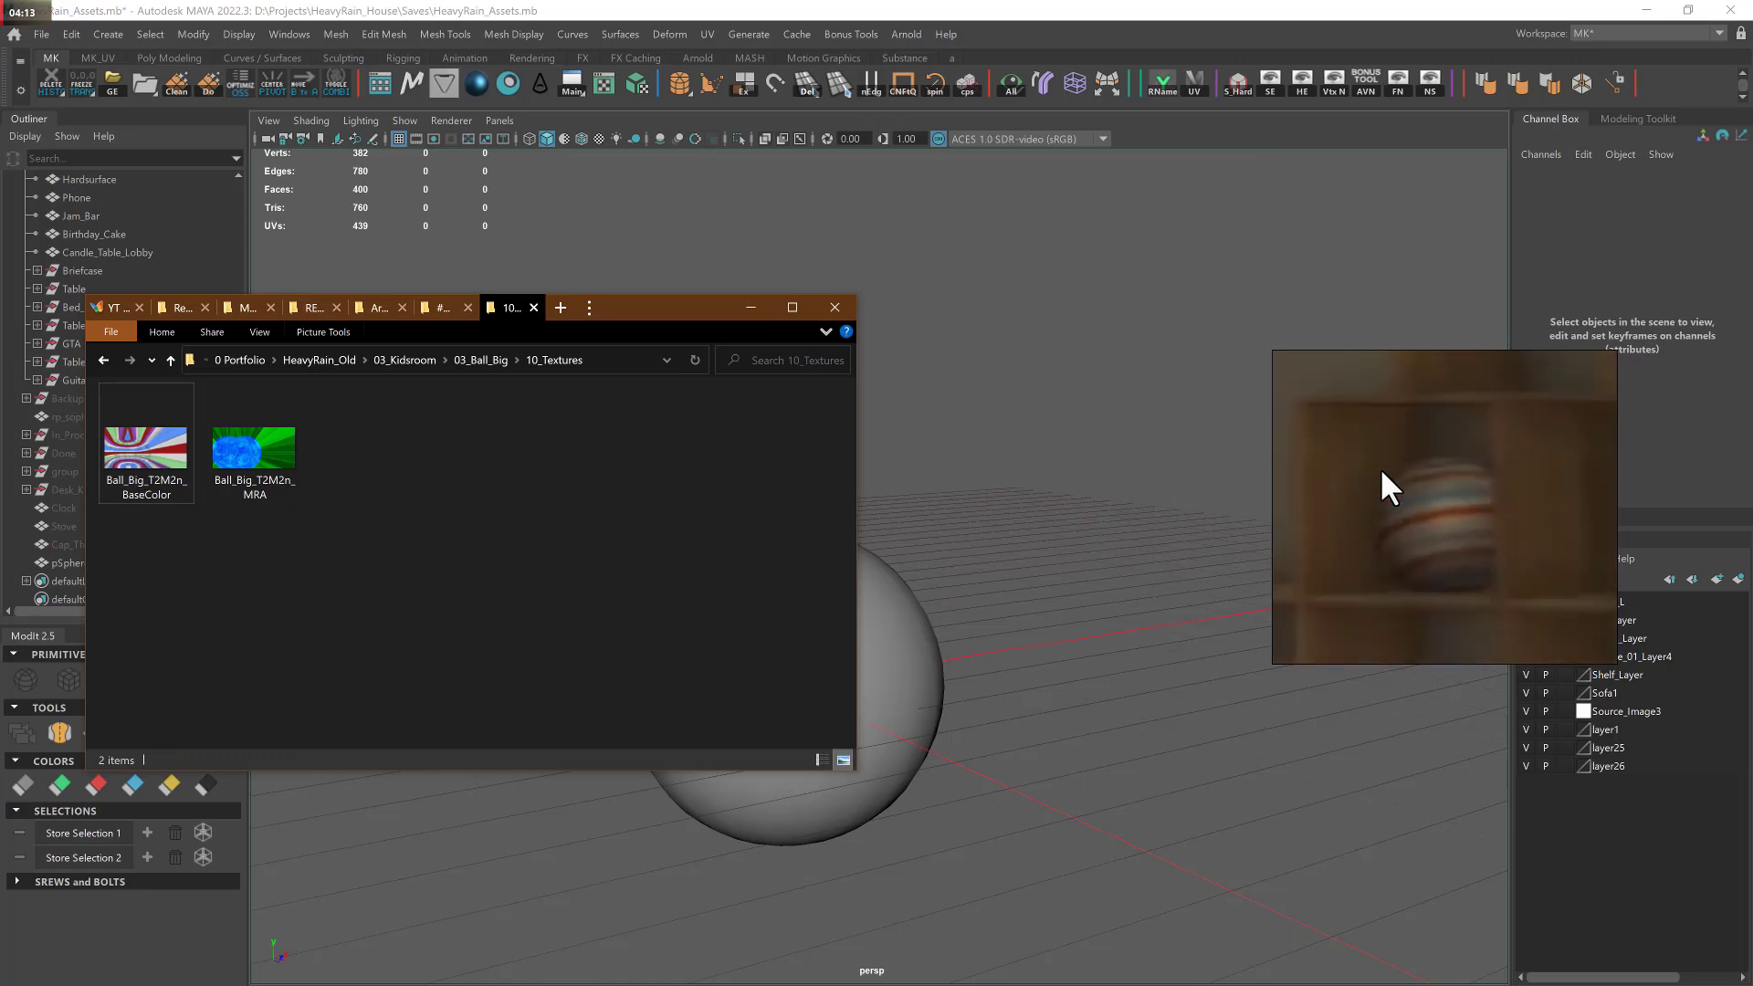
- Go up to 03_Kidsroom and look into the 04_Ball_Small folder, selecting its 01_Maya subfolder
{"action": "key", "text": "alt+Up"}
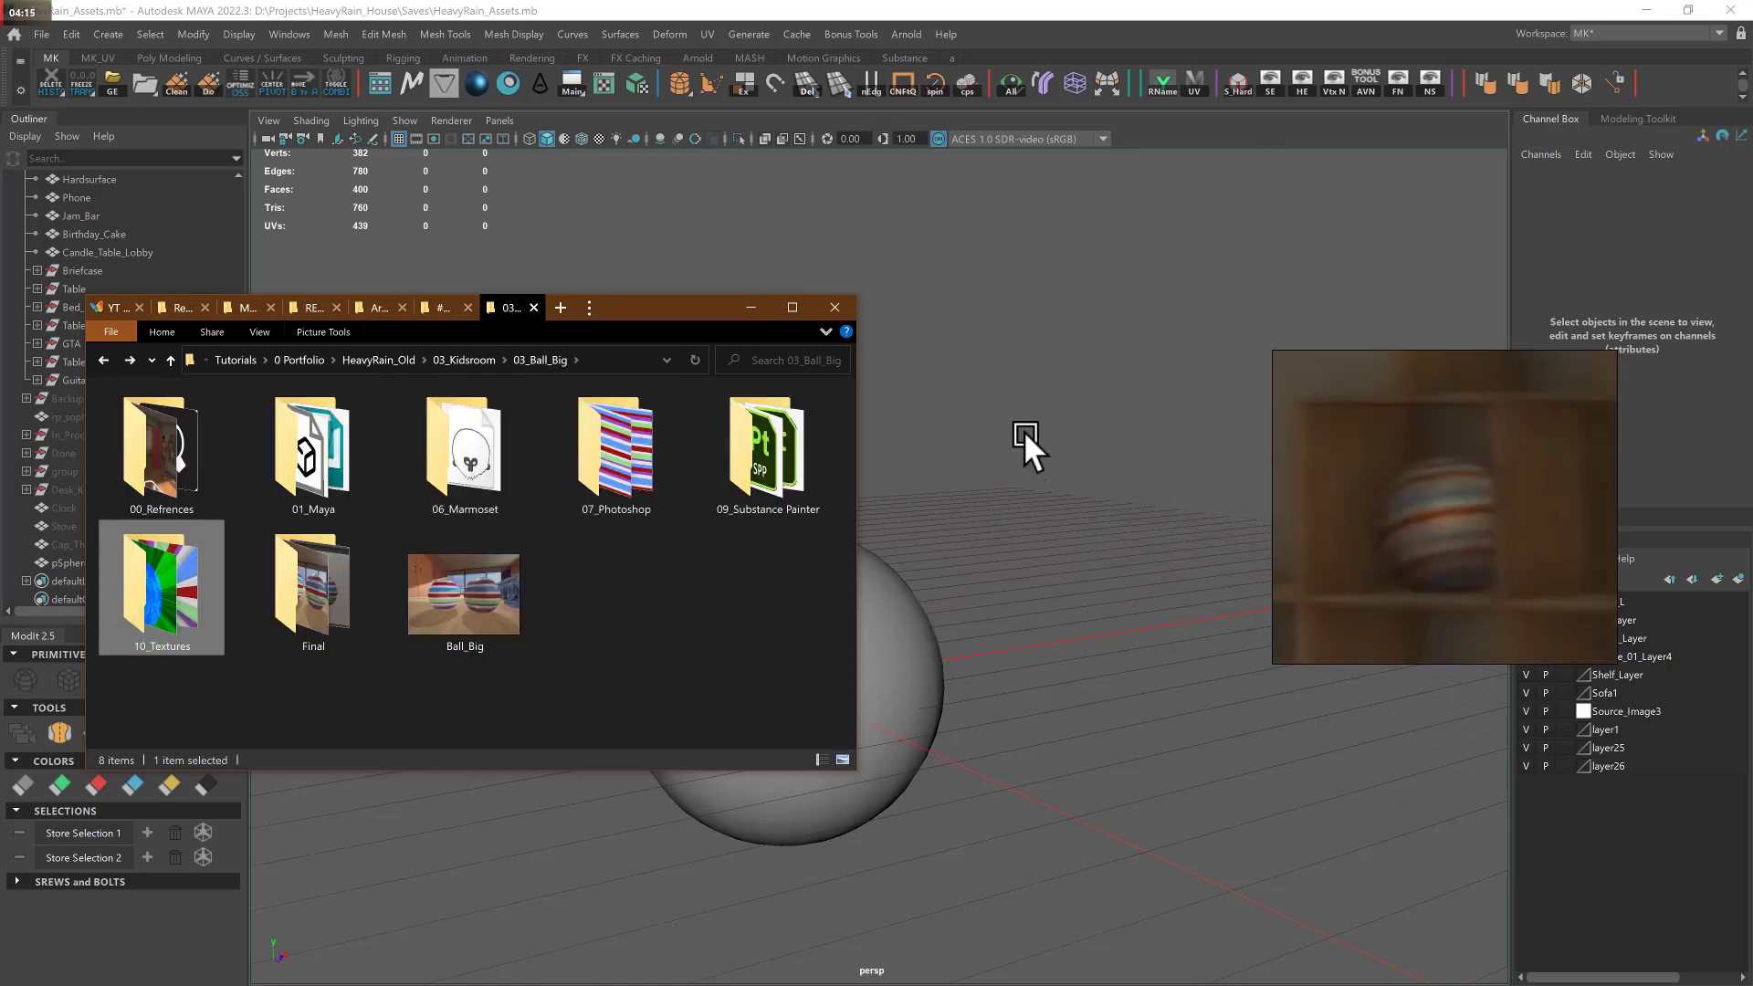
{"action": "key", "text": "alt+Up"}
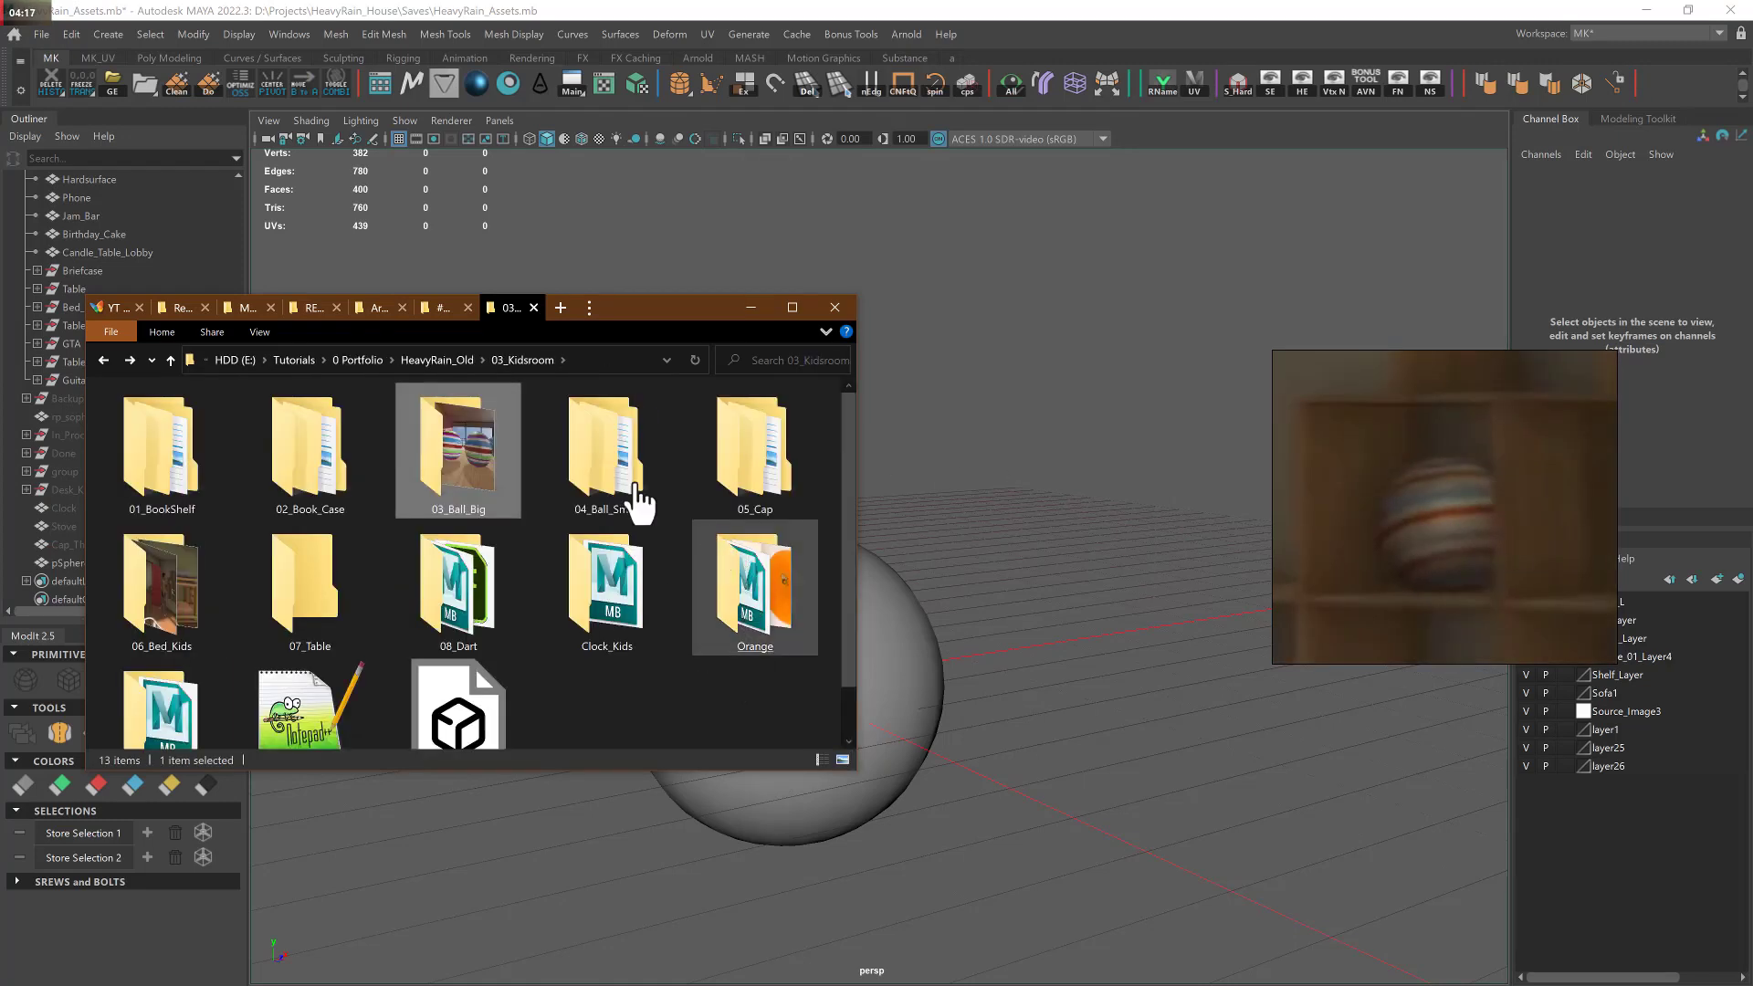
{"action": "double_click", "coordinate": [603, 464]}
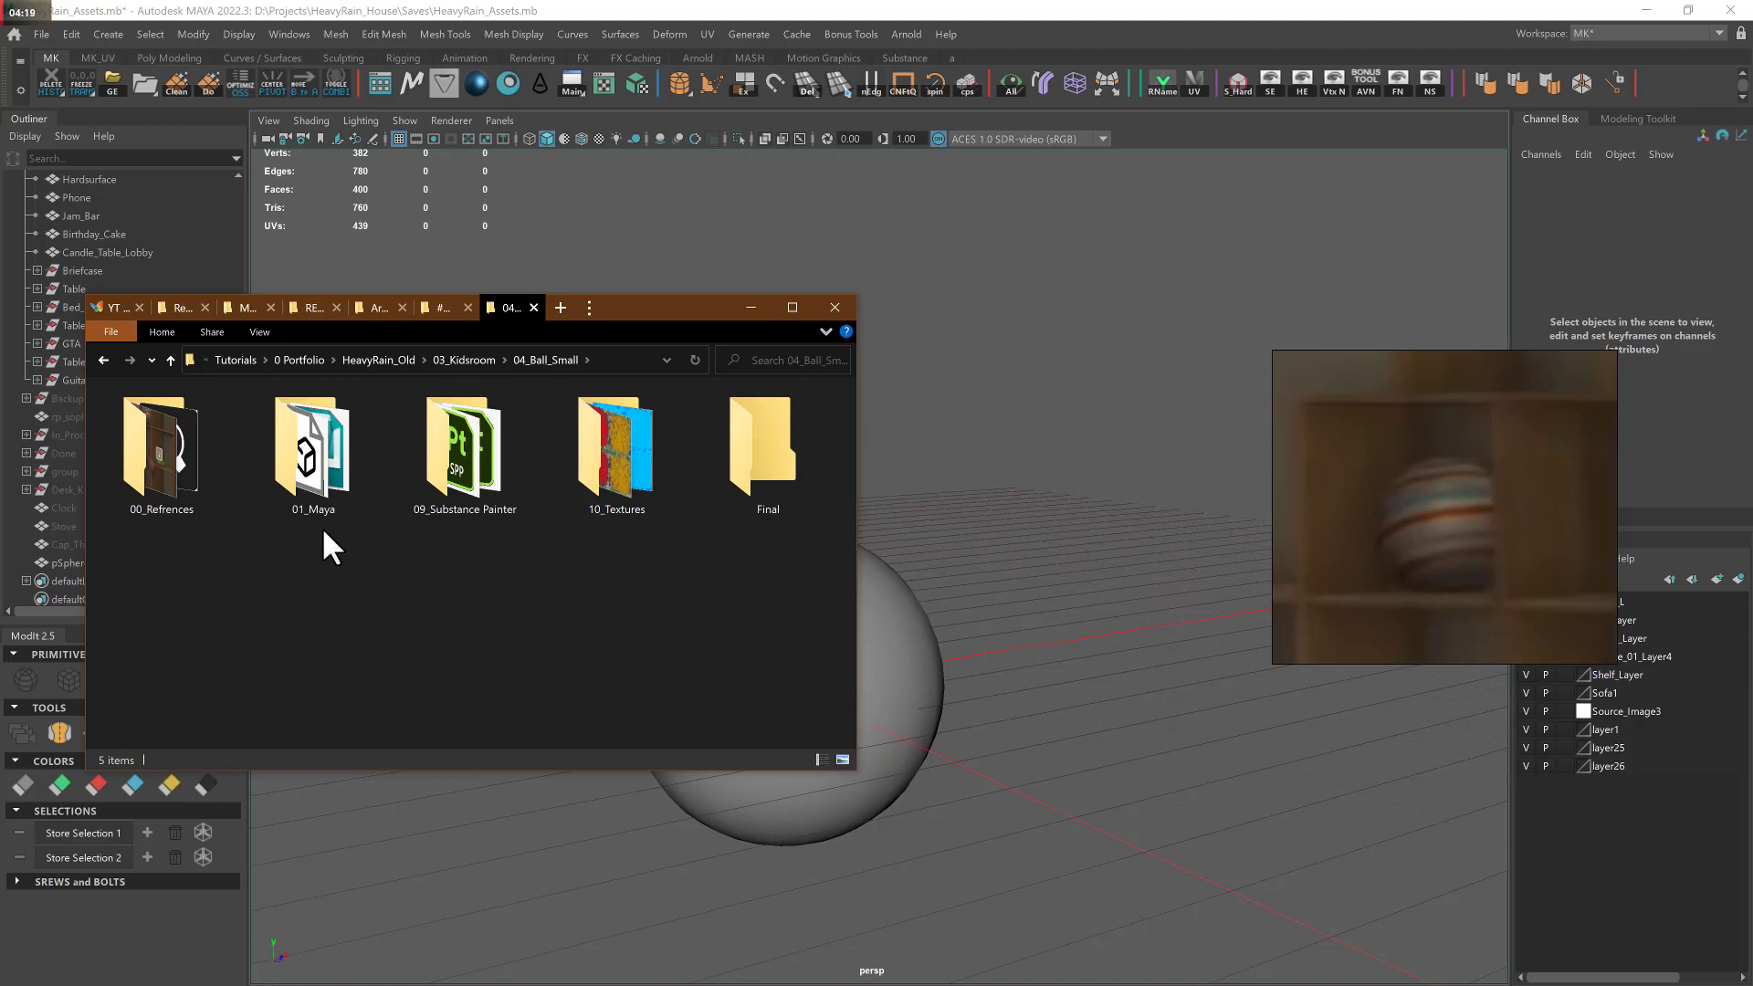
{"action": "left_click", "coordinate": [290, 509]}
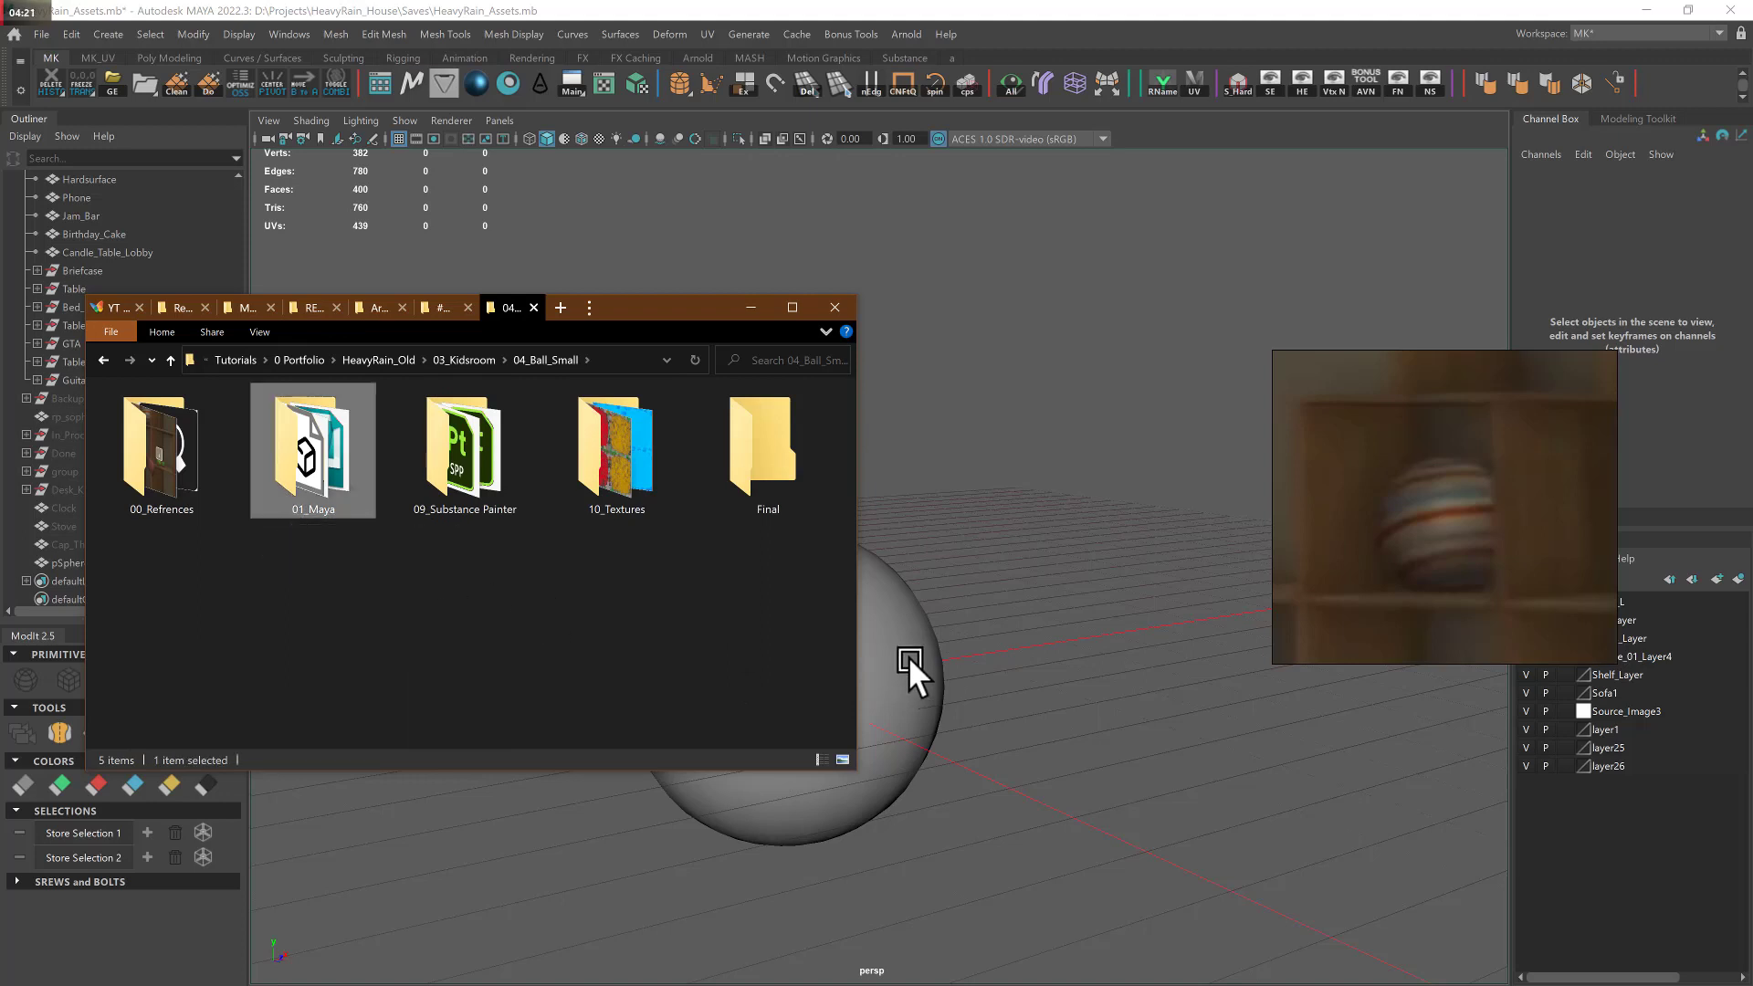
- Select the sphere in Maya and examine the small green ball on the shelf in the reference image
{"action": "left_click", "coordinate": [936, 576]}
{"action": "left_click", "coordinate": [868, 606]}
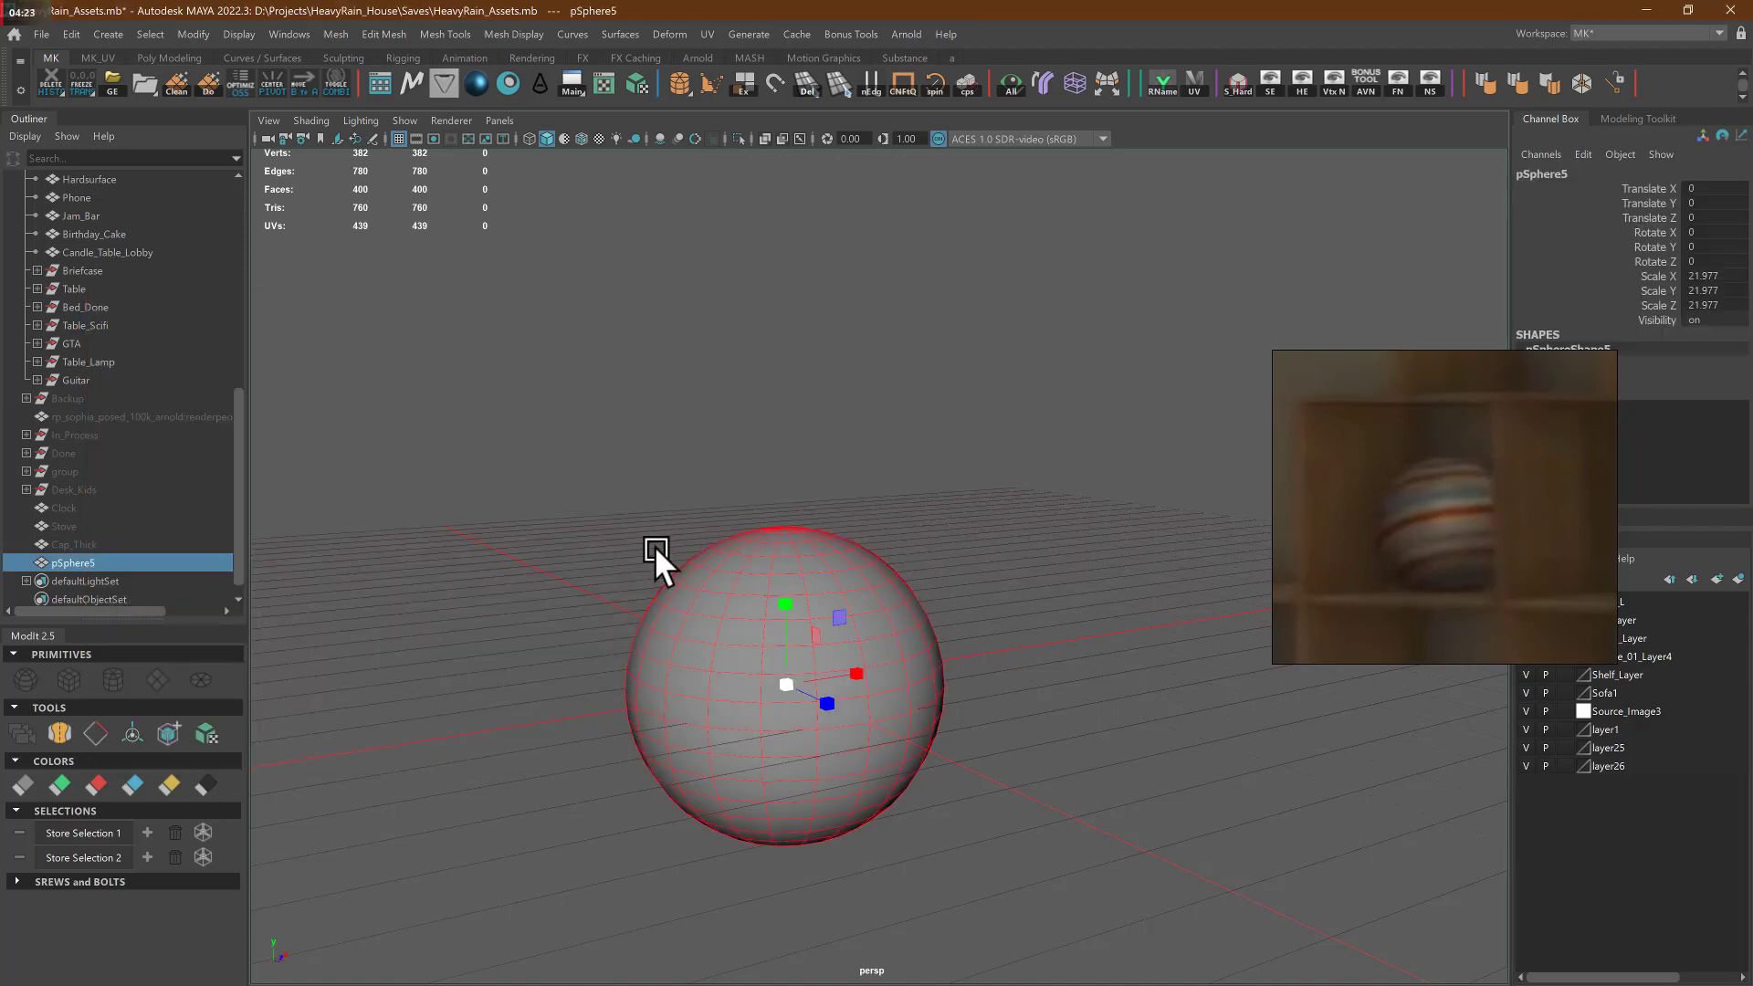
{"action": "scroll", "coordinate": [1420, 486], "scroll_direction": "down", "scroll_amount": 2}
{"action": "middle_click_drag", "start_coordinate": [1421, 485], "coordinate": [1396, 447]}
{"action": "scroll", "coordinate": [1438, 522], "scroll_direction": "up", "scroll_amount": 5}
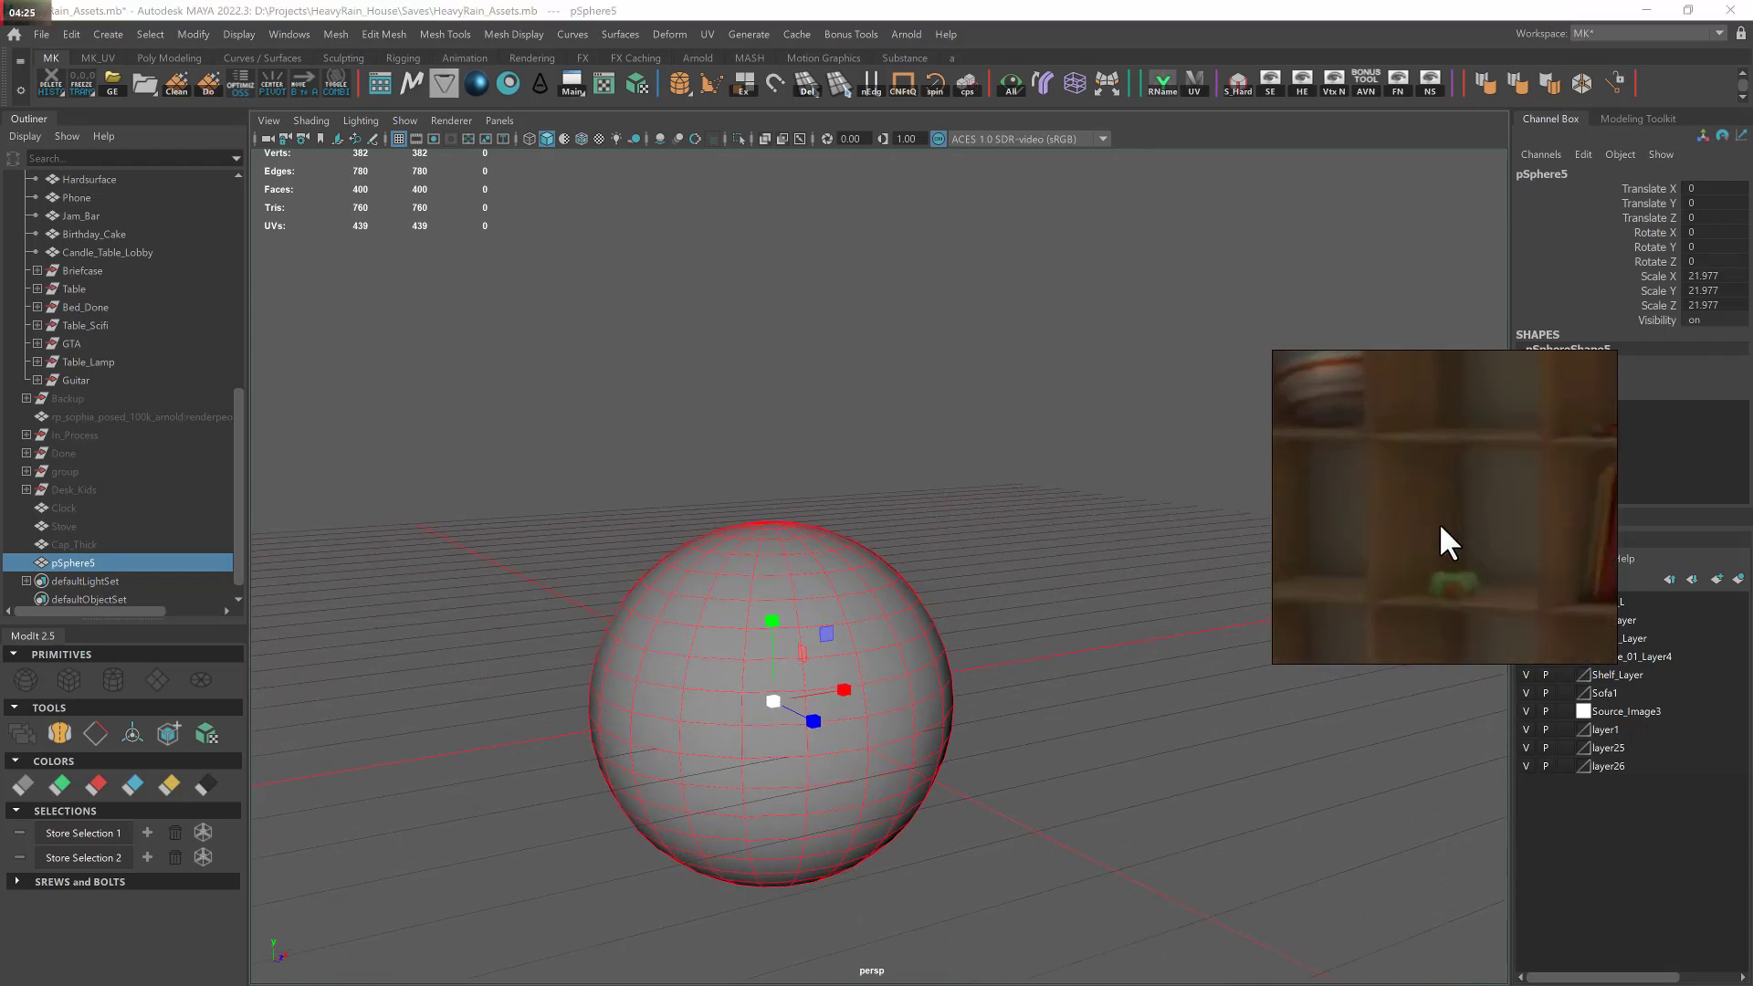
{"action": "middle_click_drag", "start_coordinate": [1449, 595], "coordinate": [1423, 527]}
- Switch back to File Explorer and return to the 03_Kidsroom folder
{"action": "key", "text": "alt+Tab"}
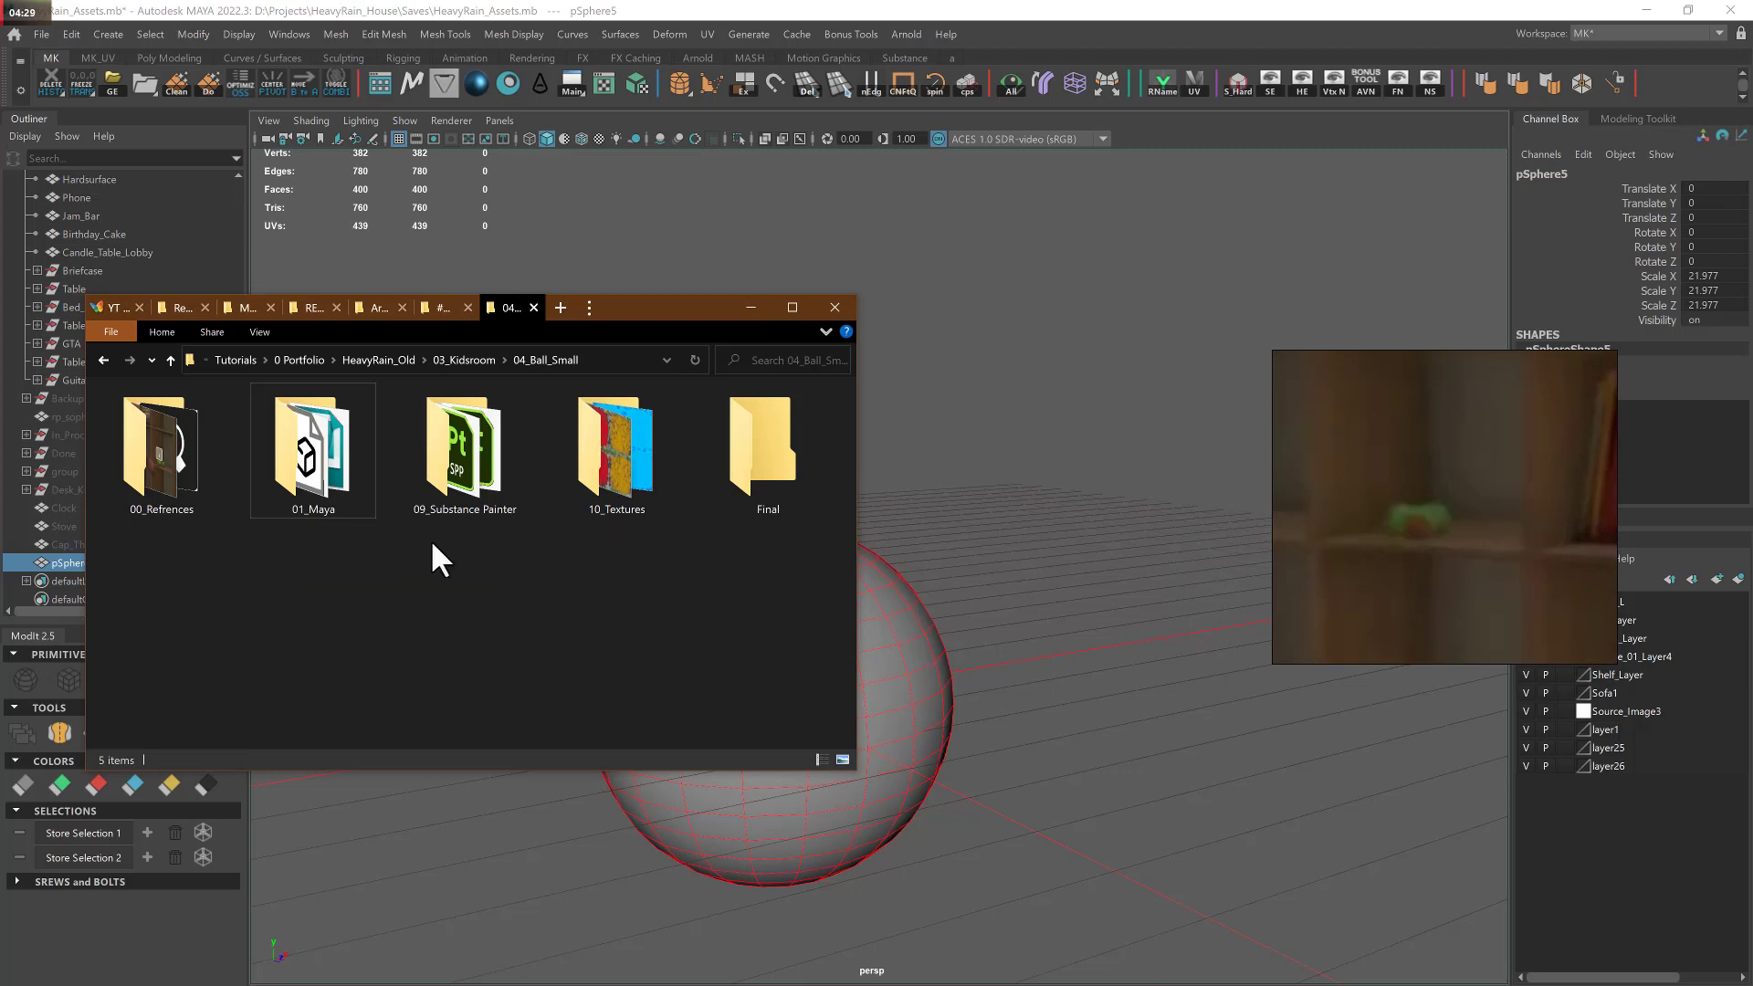
{"action": "key", "text": "alt+Left"}
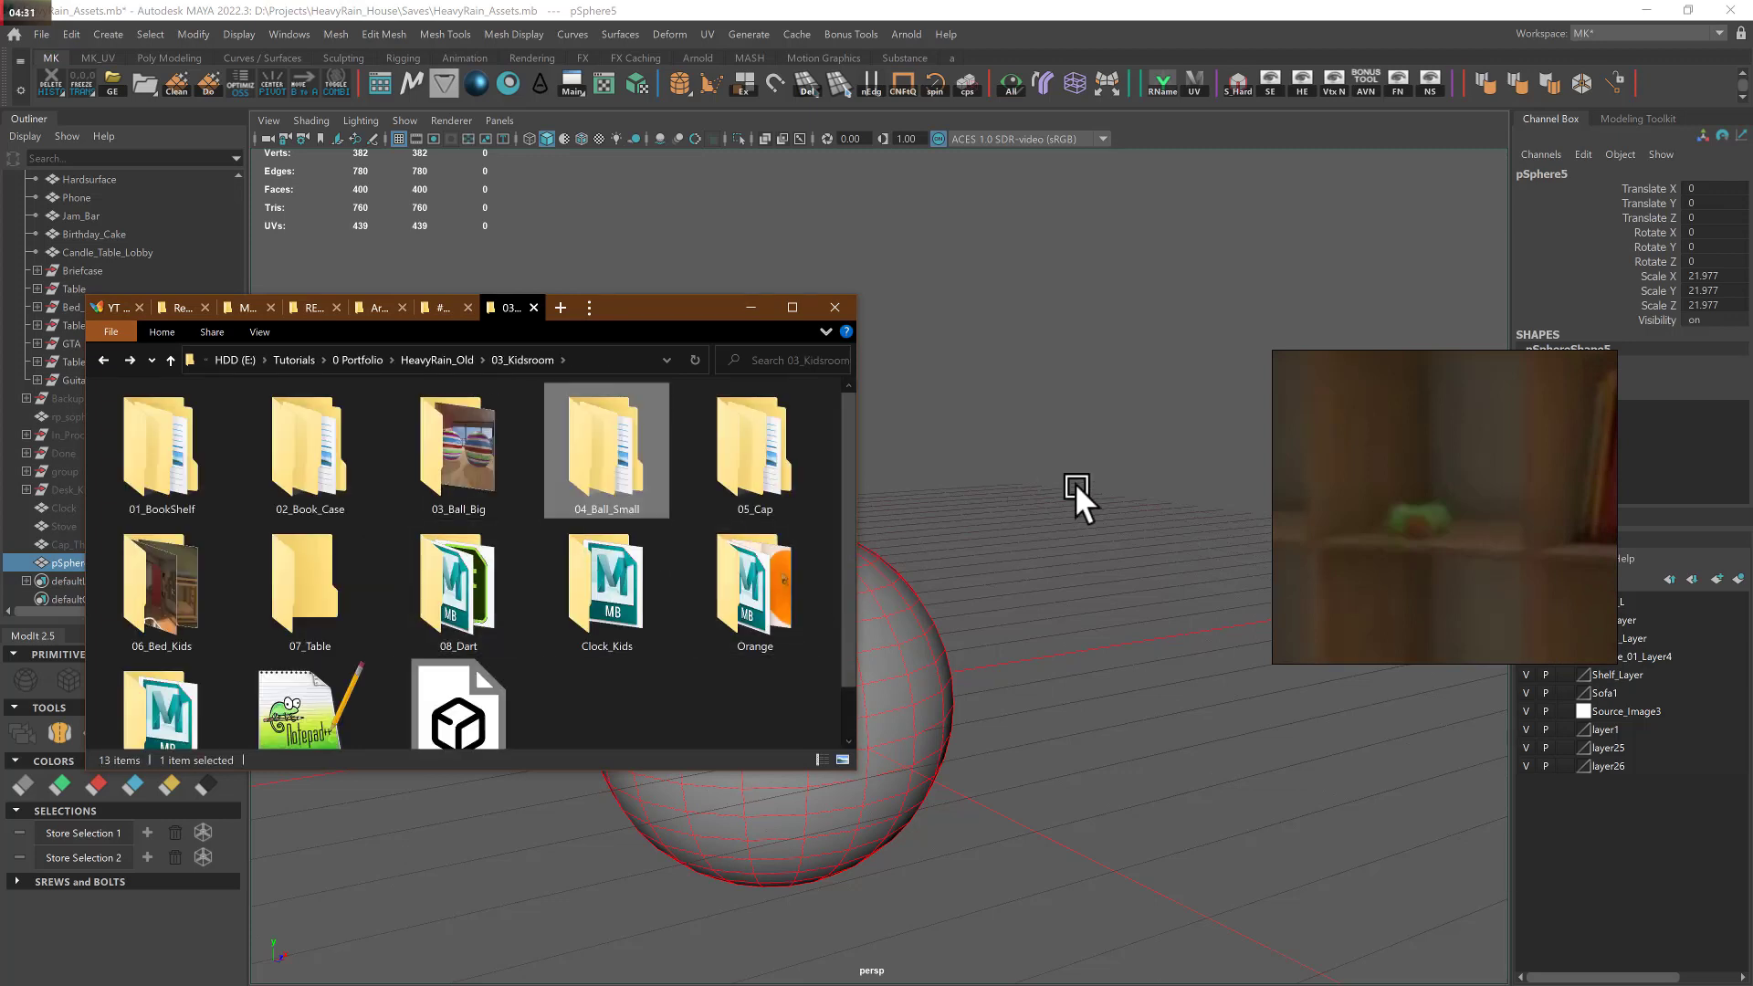
- Switch to Unreal Editor and examine the three small red, green and yellow balls on the kids' room shelf up close
{"action": "key", "text": "alt+Tab"}
{"action": "left_click", "coordinate": [968, 353]}
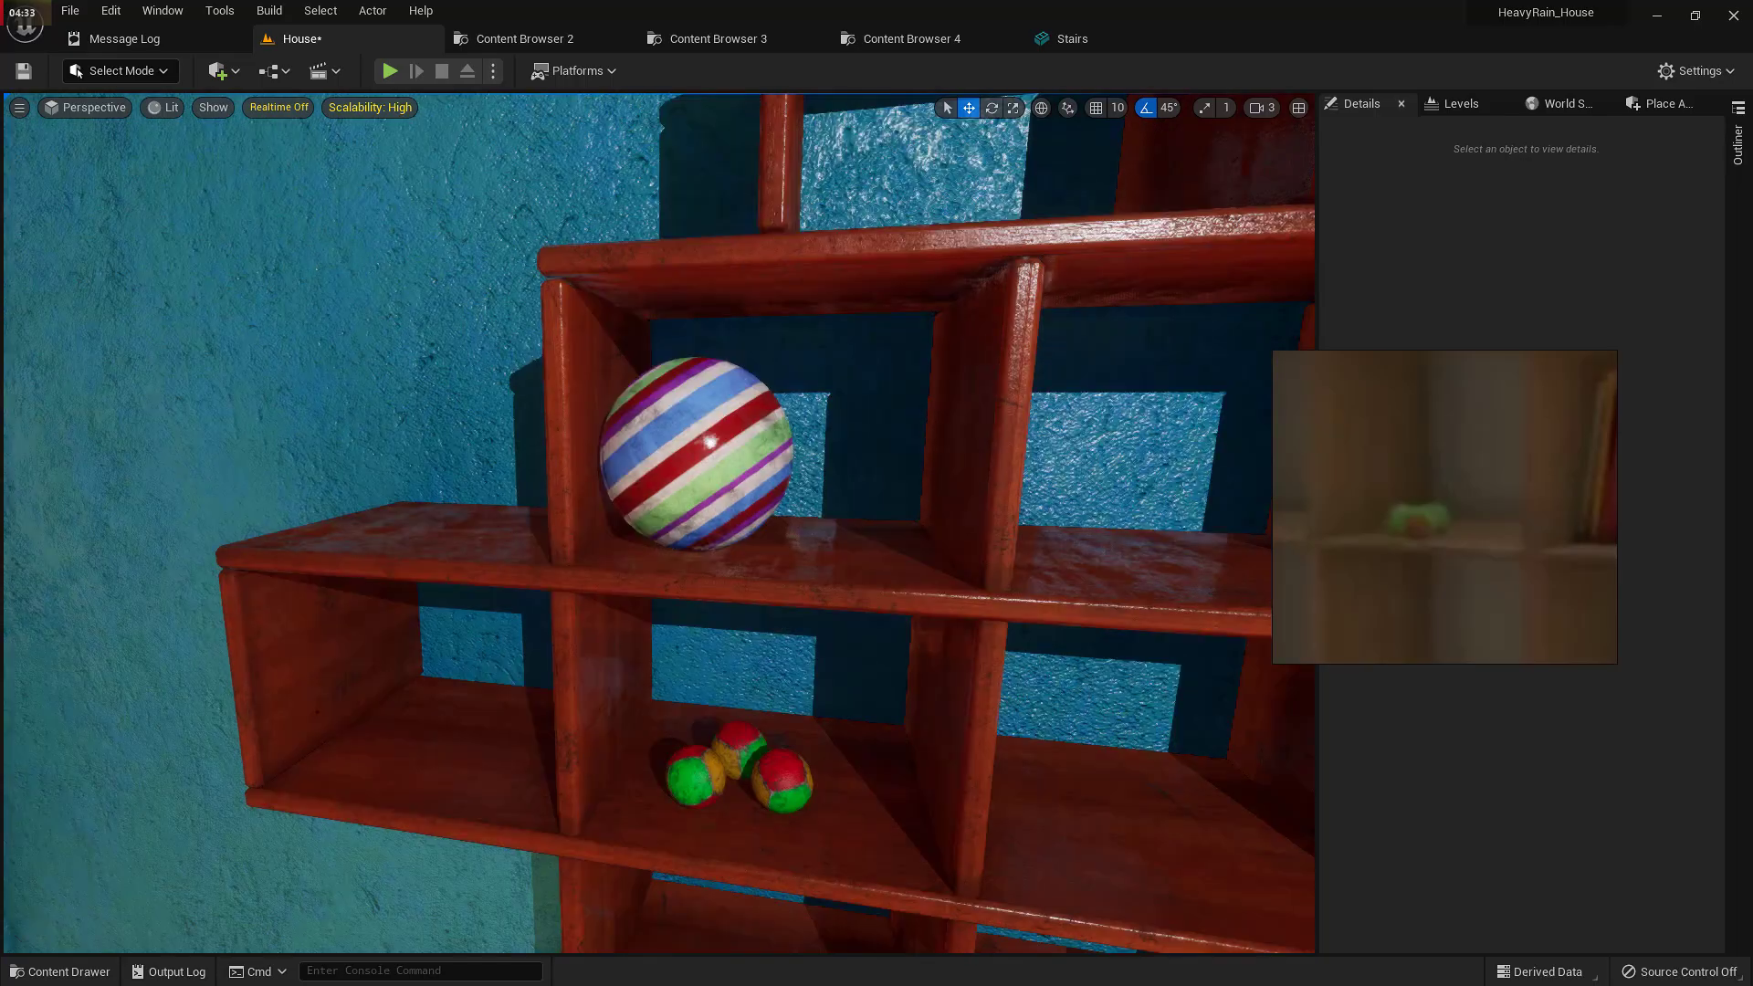
{"action": "key", "text": "w"}
{"action": "right_click_drag", "start_coordinate": [730, 438], "coordinate": [684, 608]}
{"action": "key", "text": "w"}
{"action": "key", "text": "s"}
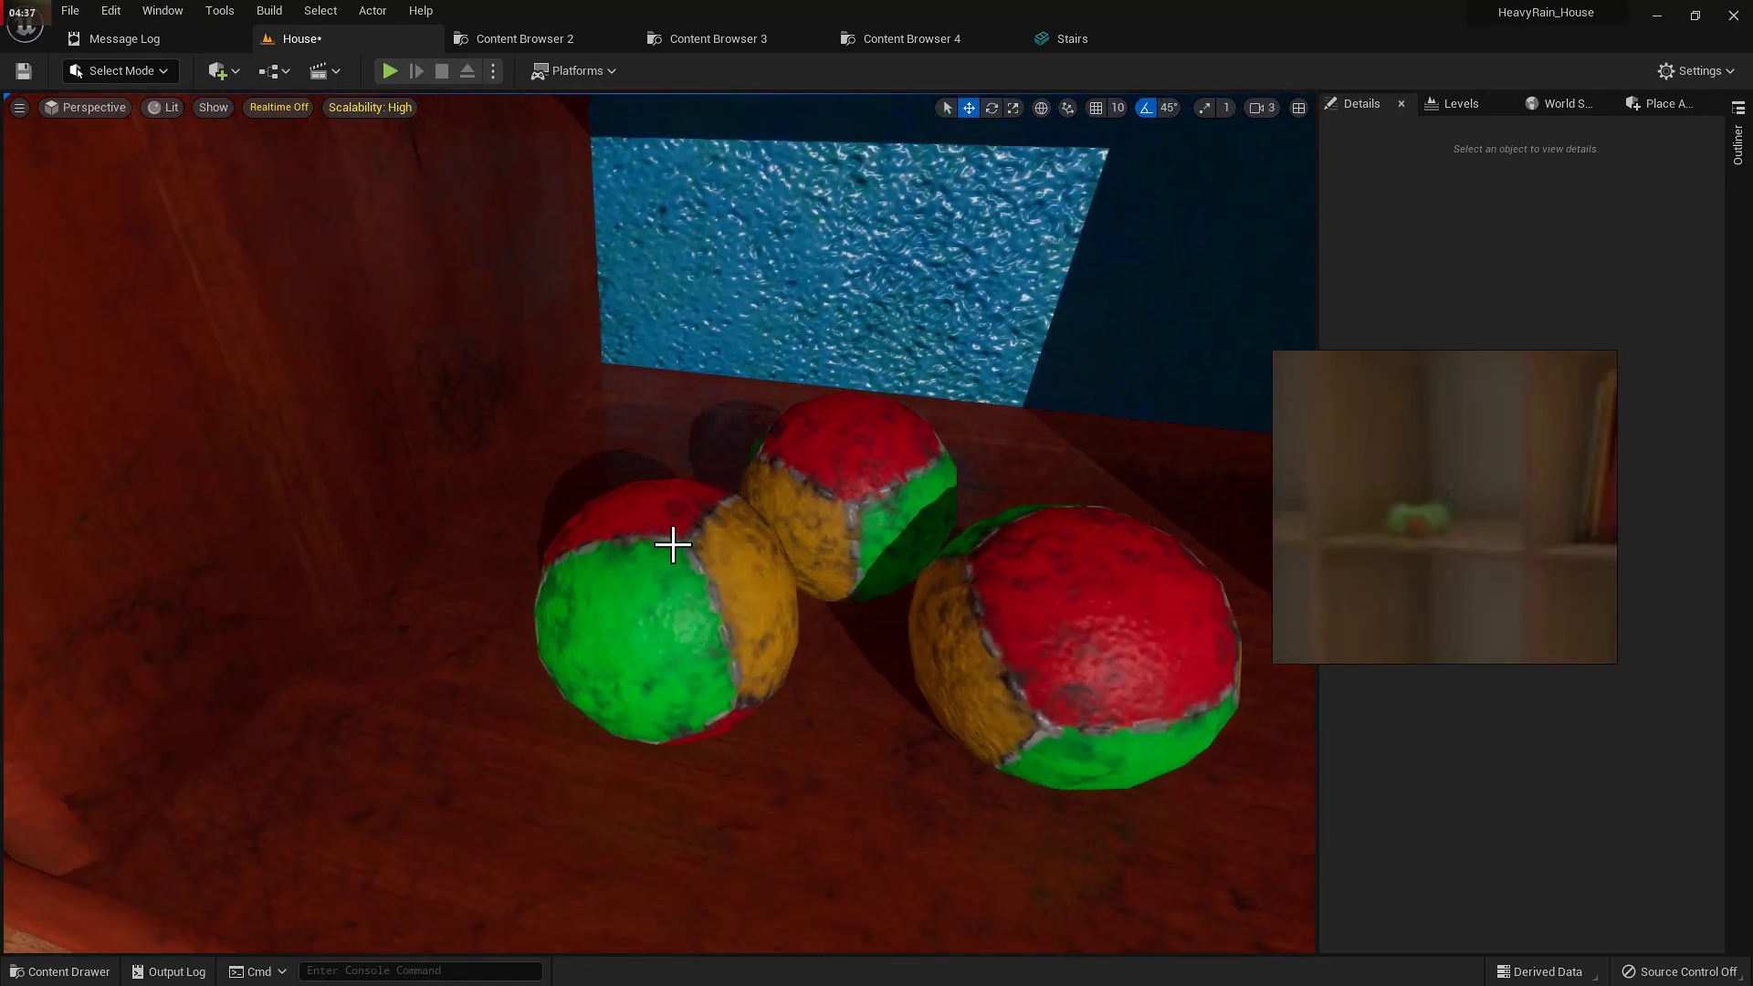
{"action": "right_click_drag", "start_coordinate": [695, 671], "coordinate": [792, 632]}
{"action": "key", "text": "d"}
{"action": "key", "text": "a"}
{"action": "key", "text": "d"}
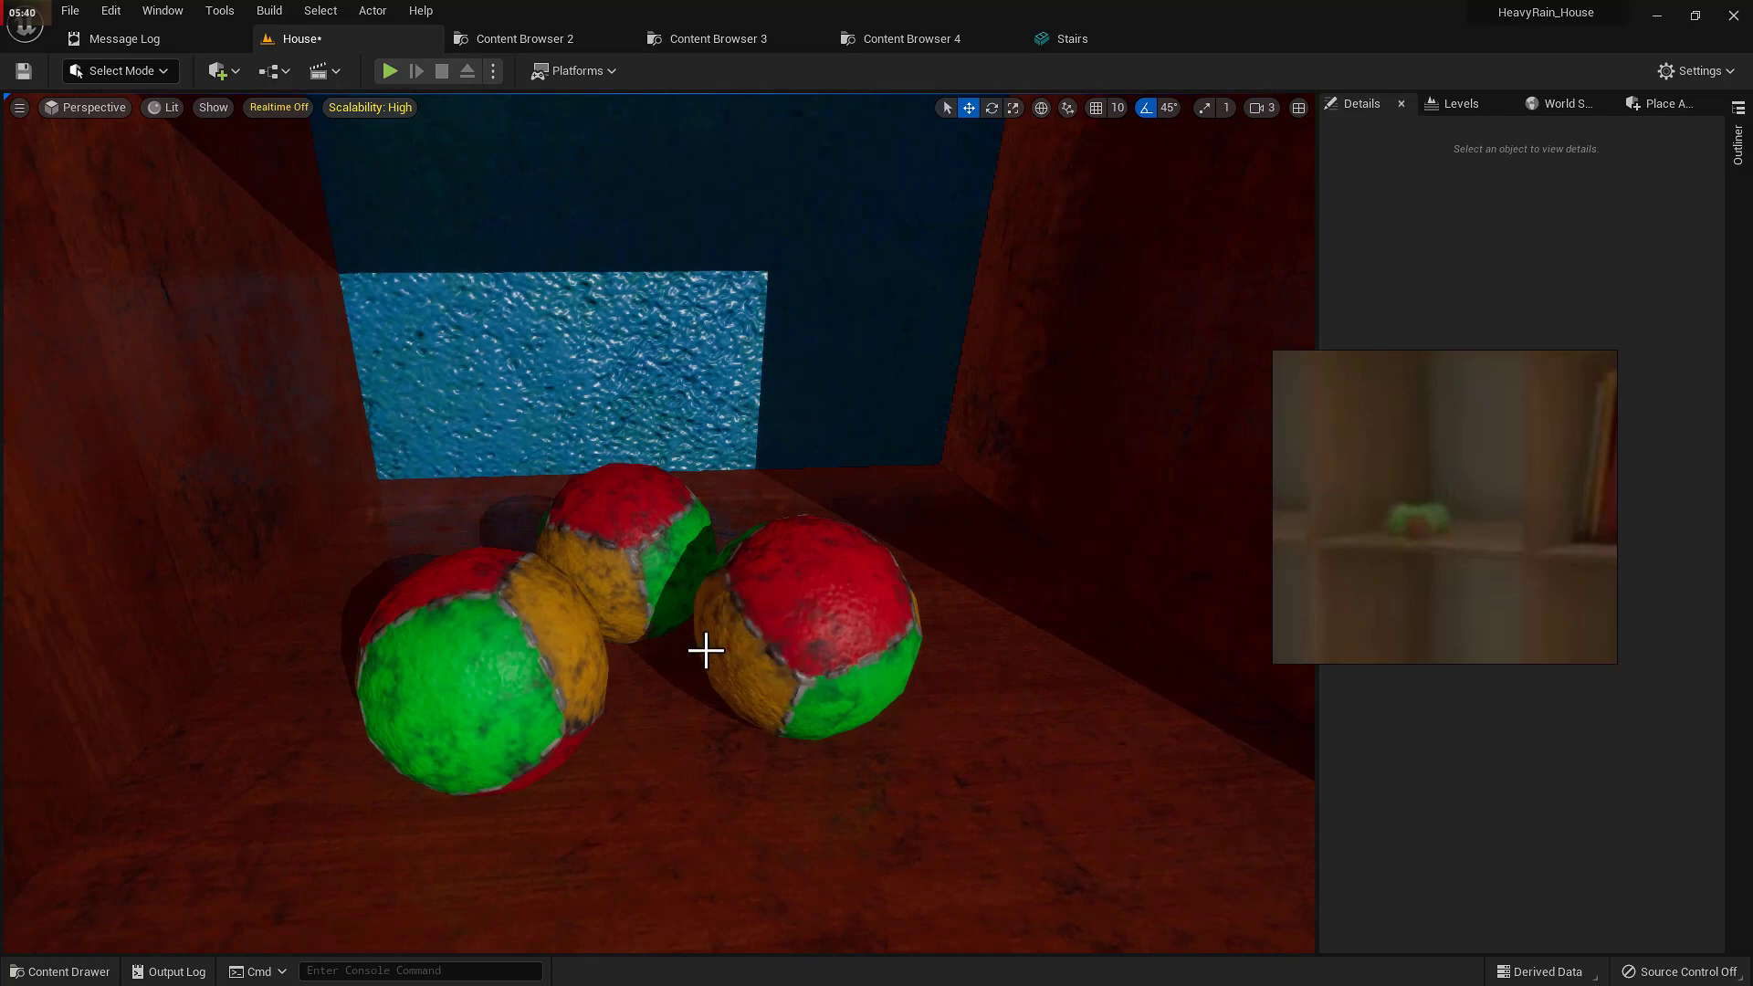
- Inspect the small balls' stitched seams, and back out to view the whole bookshelf beside the framed picture
{"action": "mouse_move", "coordinate": [706, 650]}
{"action": "right_mouse_down"}
{"action": "mouse_move", "coordinate": [718, 685]}
{"action": "mouse_move", "coordinate": [733, 670]}
{"action": "right_mouse_up"}
{"action": "key", "text": "w"}
{"action": "key", "text": "s"}
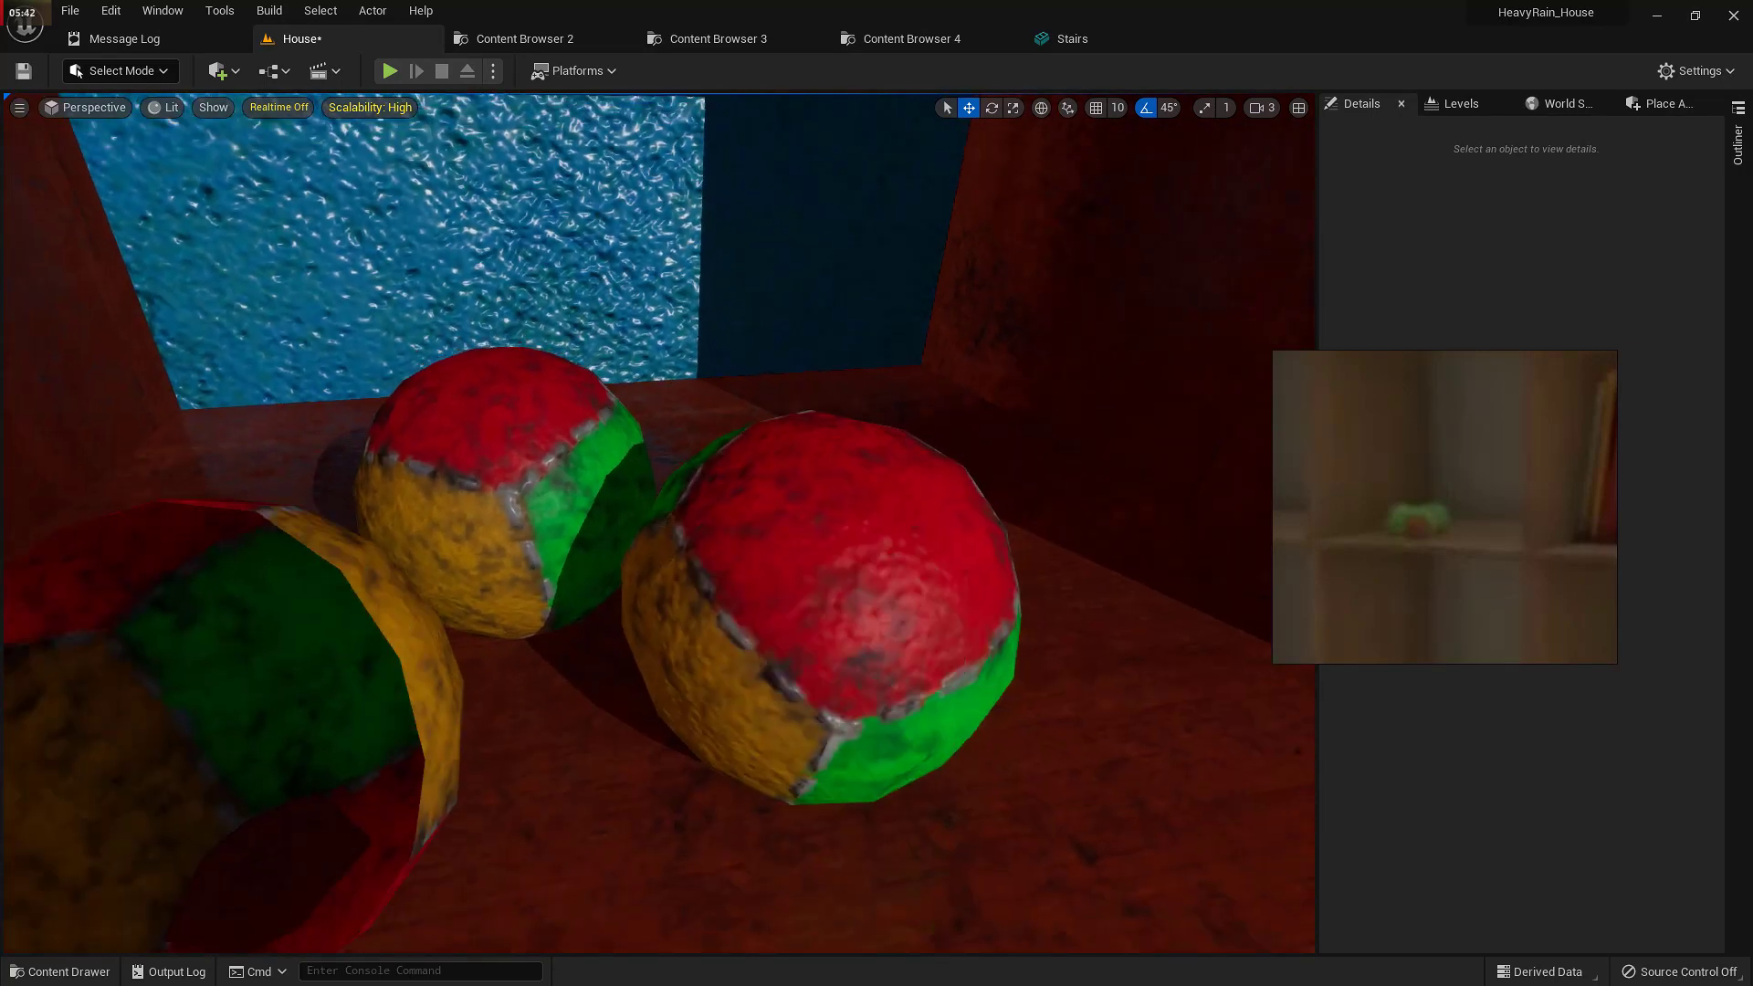
{"action": "key", "text": "s"}
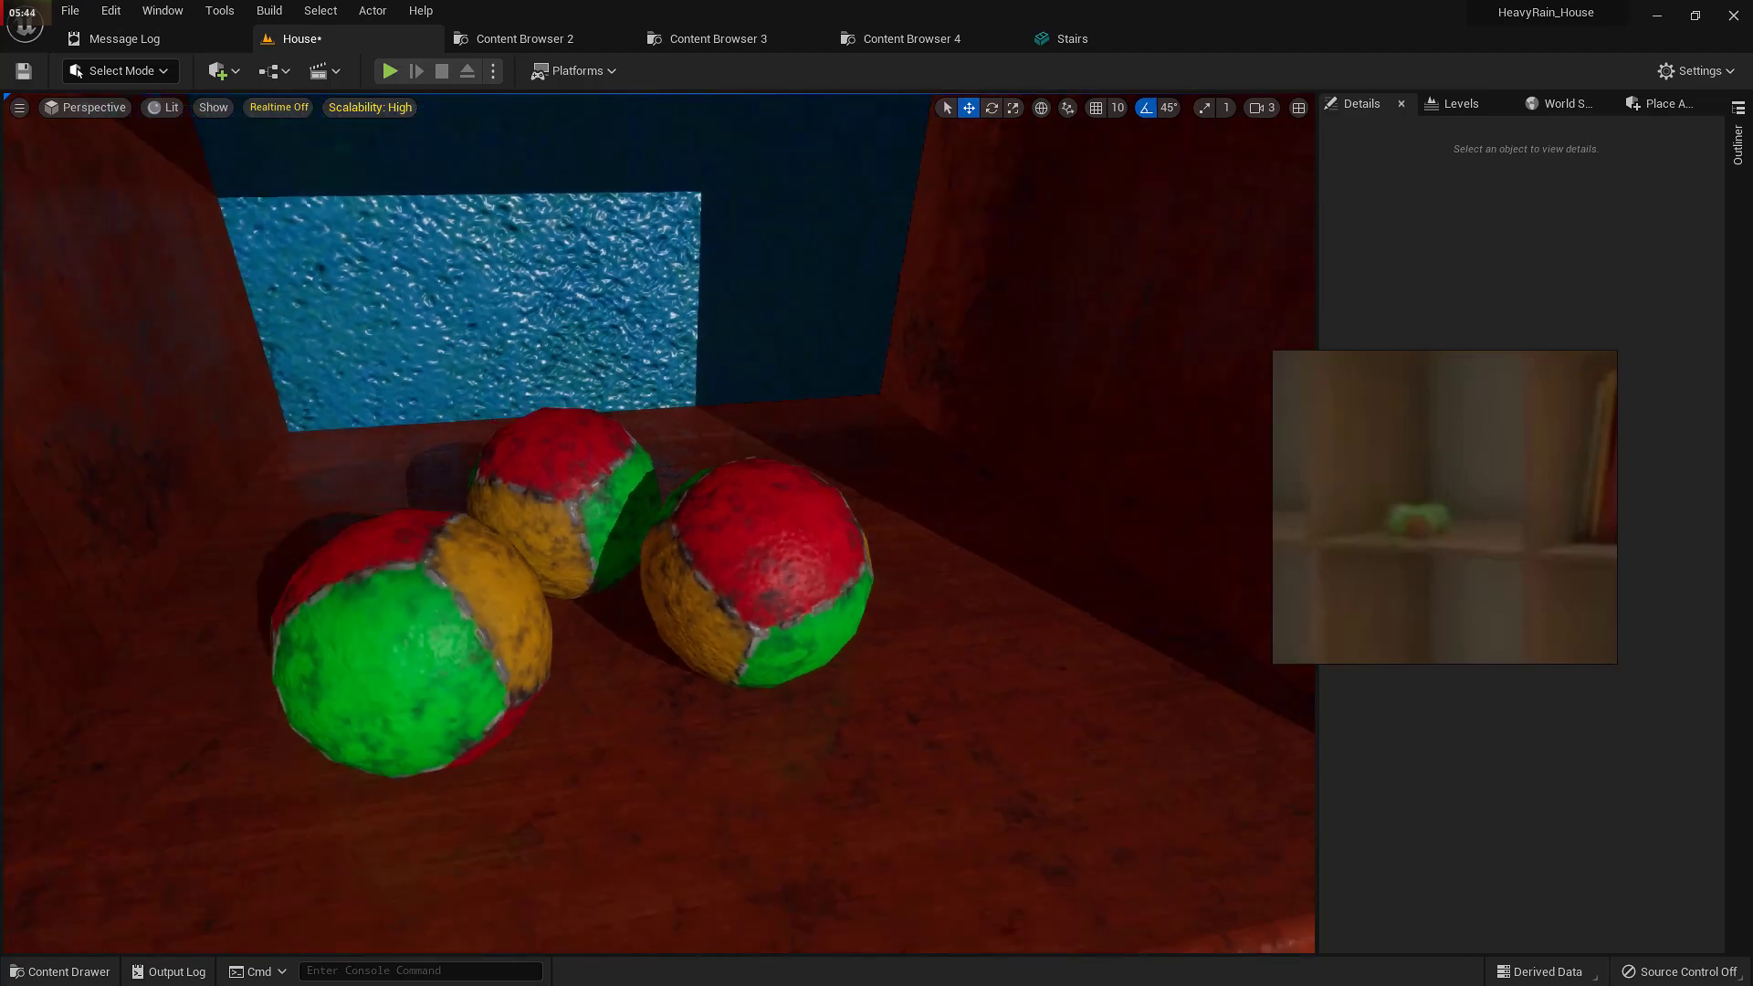
{"action": "key", "text": "s"}
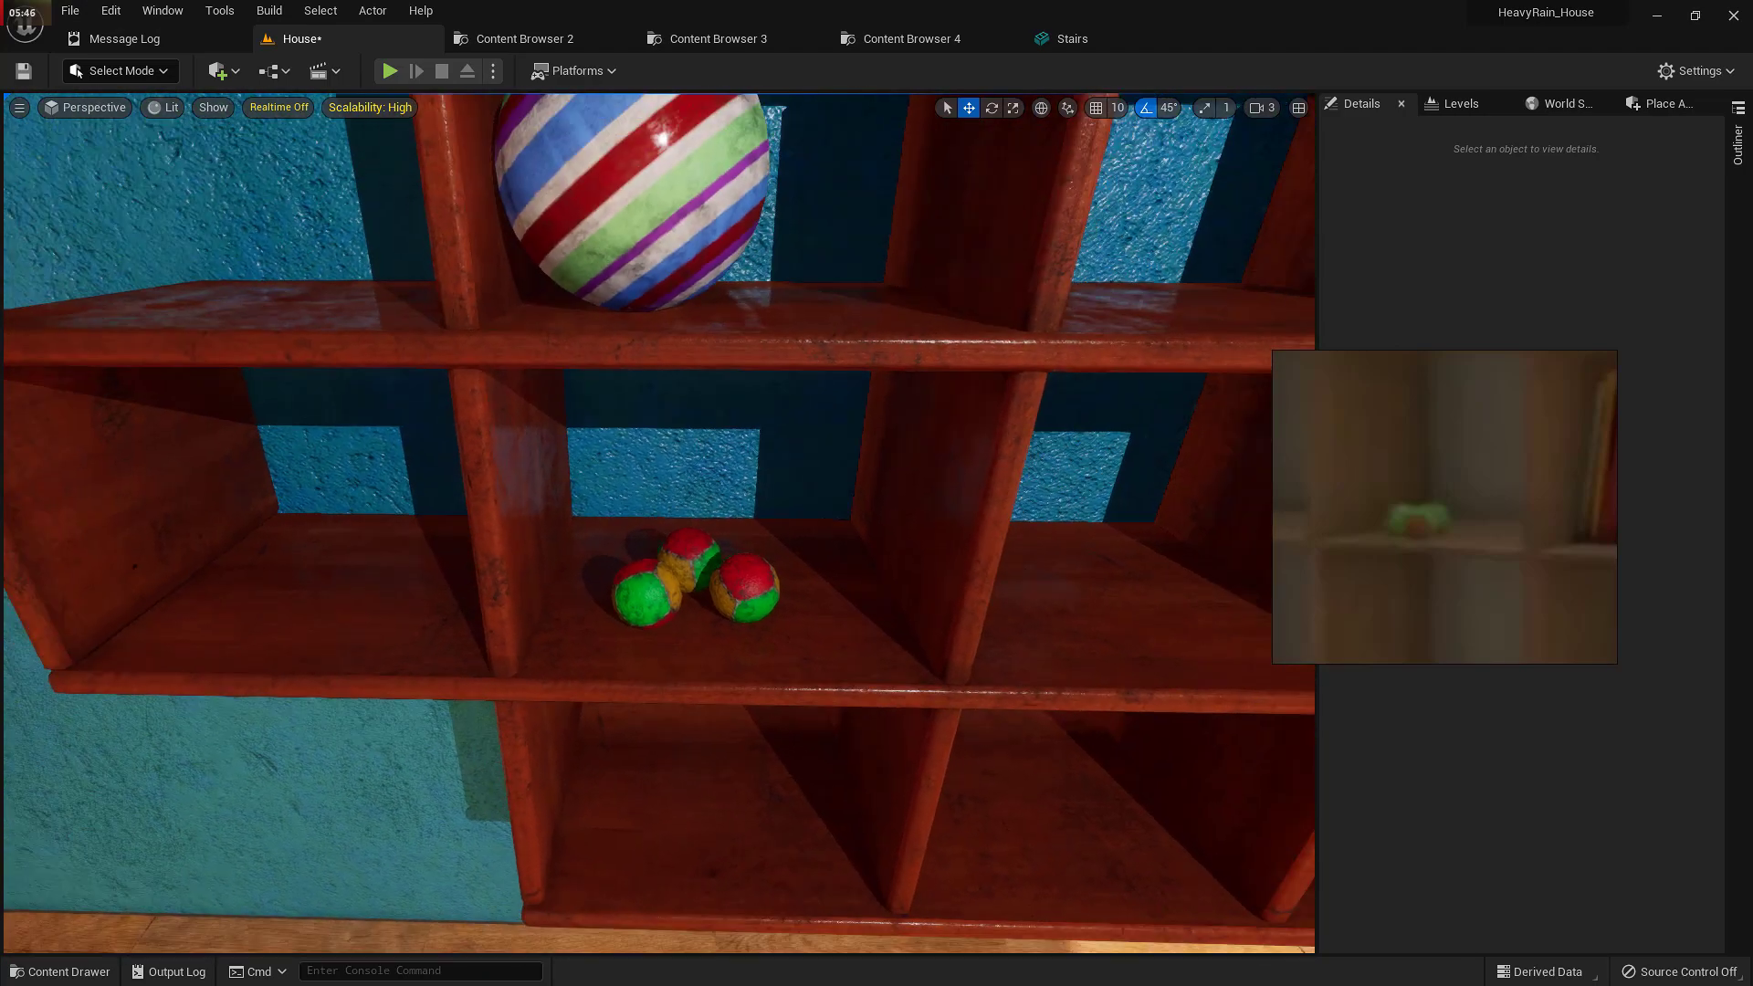
{"action": "key", "text": "s"}
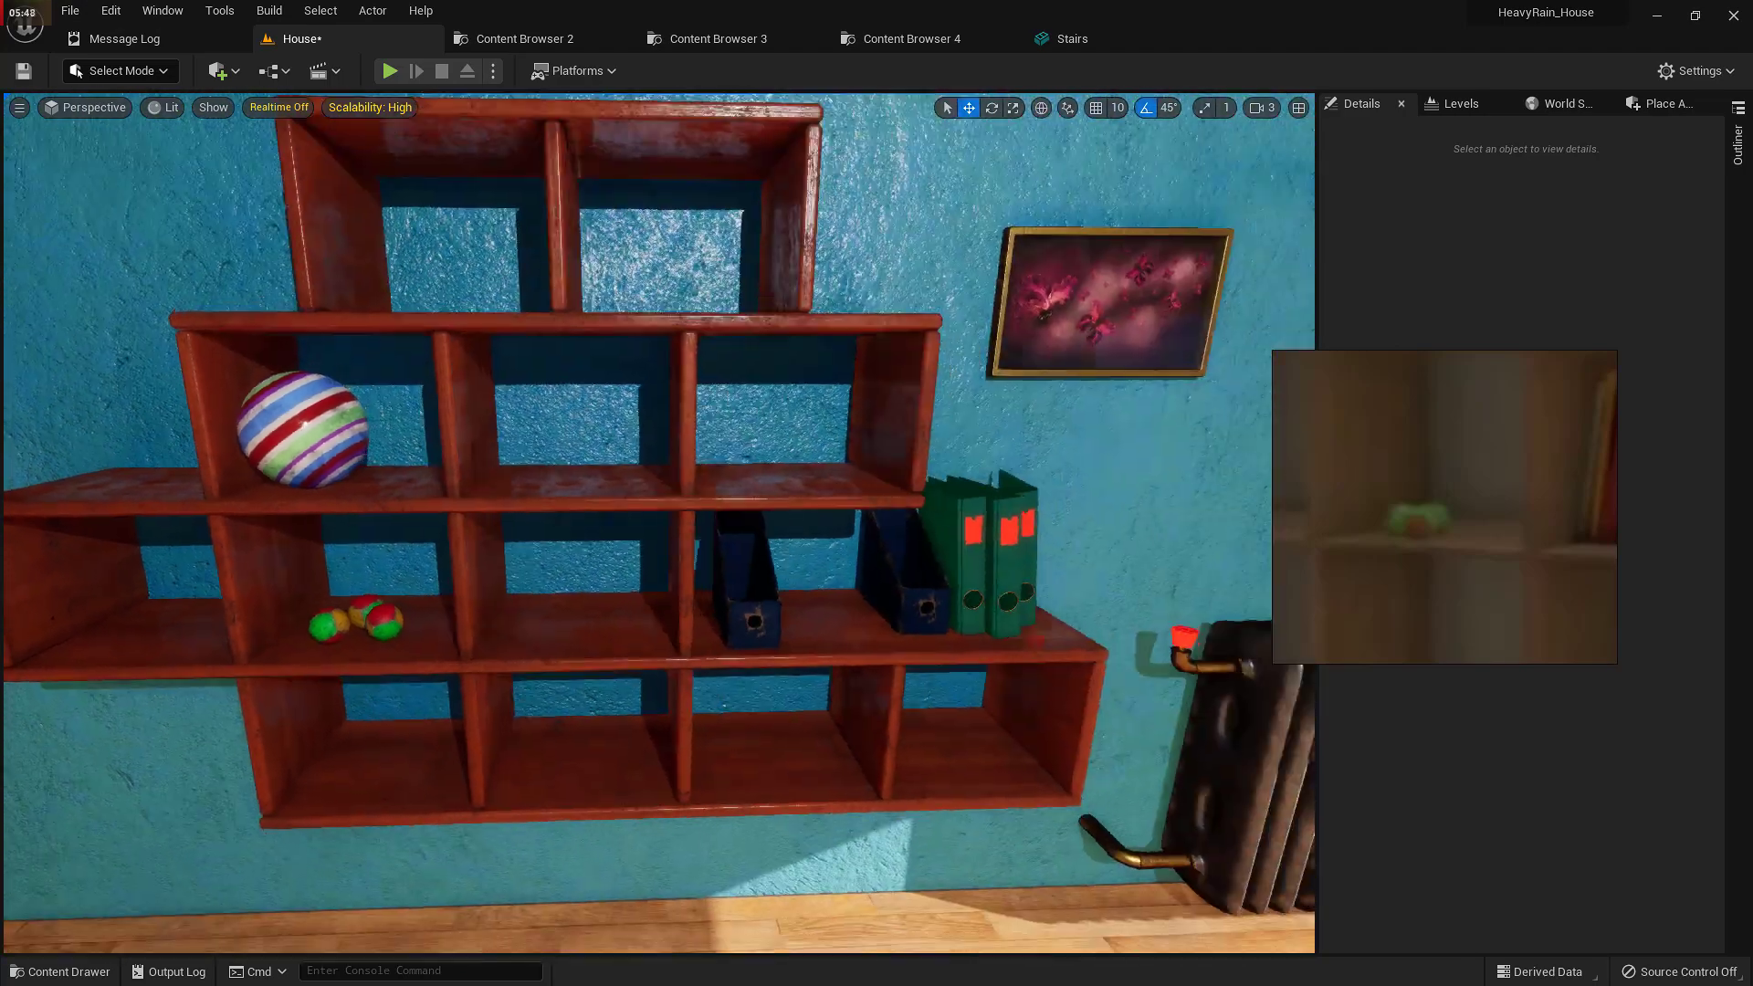
{"action": "key", "text": "s"}
{"action": "key", "text": "d"}
{"action": "right_click_drag", "start_coordinate": [622, 556], "coordinate": [622, 557]}
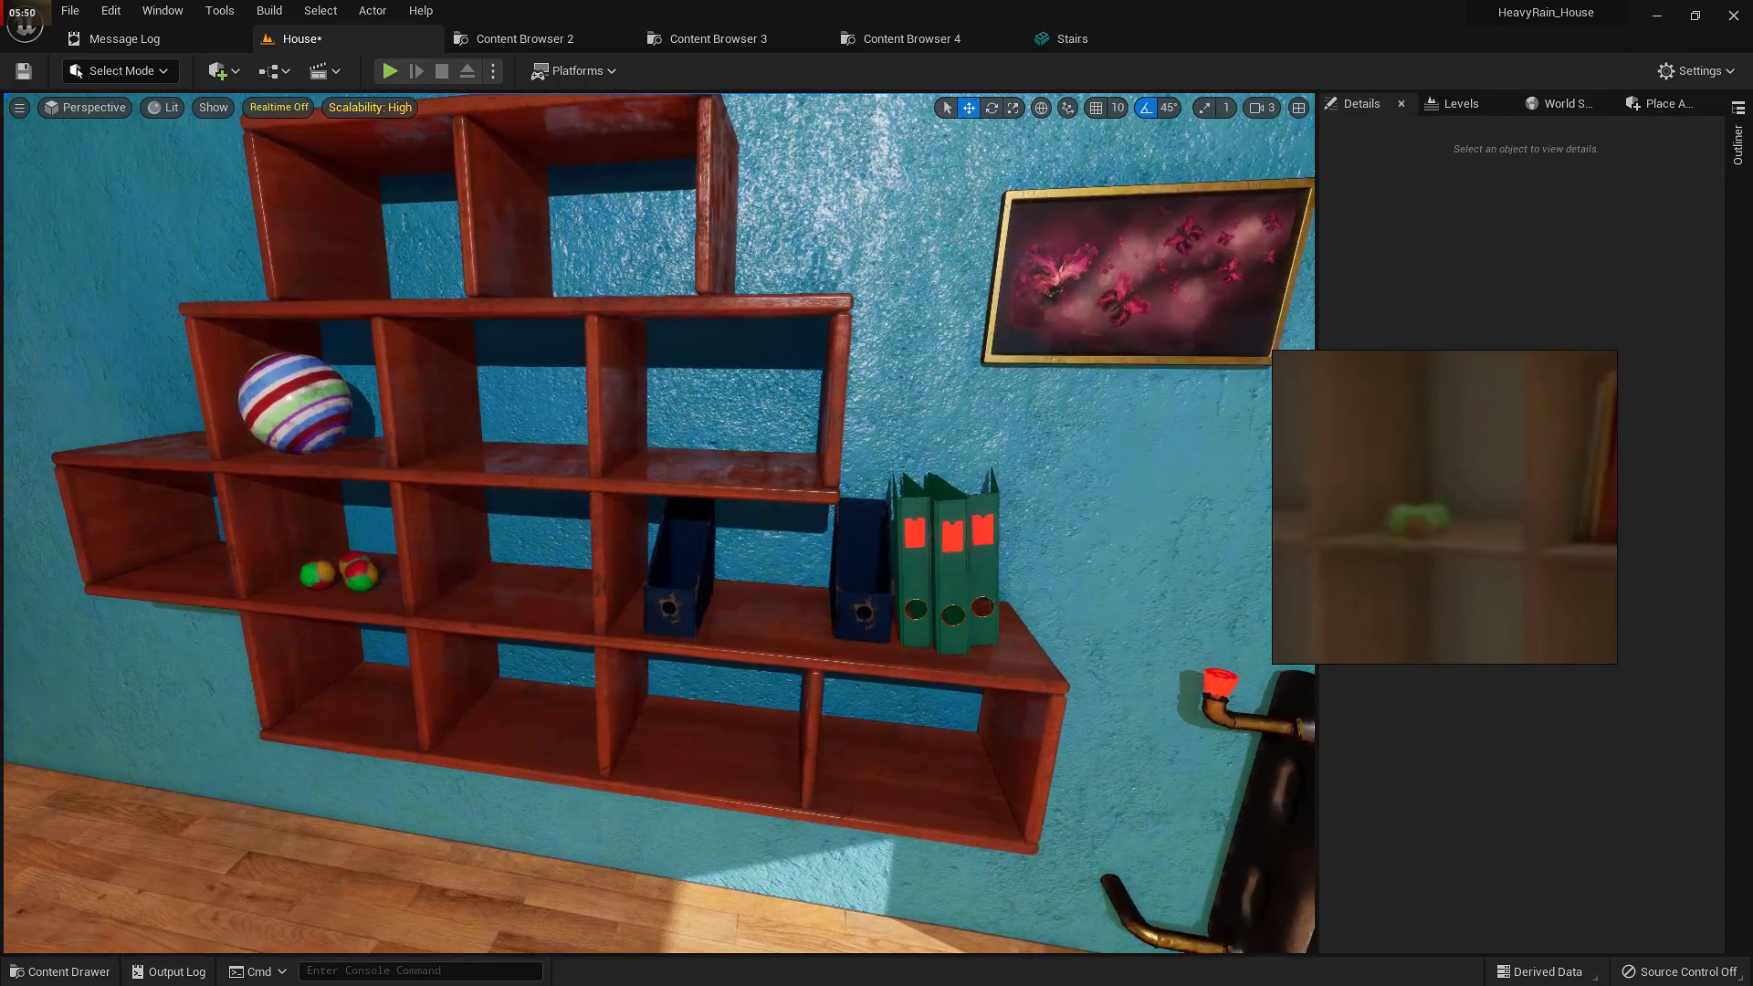
- Compare the shelf's binders and magazine holders with the row of books in the reference image
{"action": "key", "text": "d"}
{"action": "right_click_drag", "start_coordinate": [571, 352], "coordinate": [572, 352]}
{"action": "key", "text": "w"}
{"action": "scroll", "coordinate": [1397, 511], "scroll_direction": "down", "scroll_amount": 5}
{"action": "middle_click_drag", "start_coordinate": [1445, 523], "coordinate": [1367, 522]}
{"action": "scroll", "coordinate": [1367, 522], "scroll_direction": "up", "scroll_amount": 4}
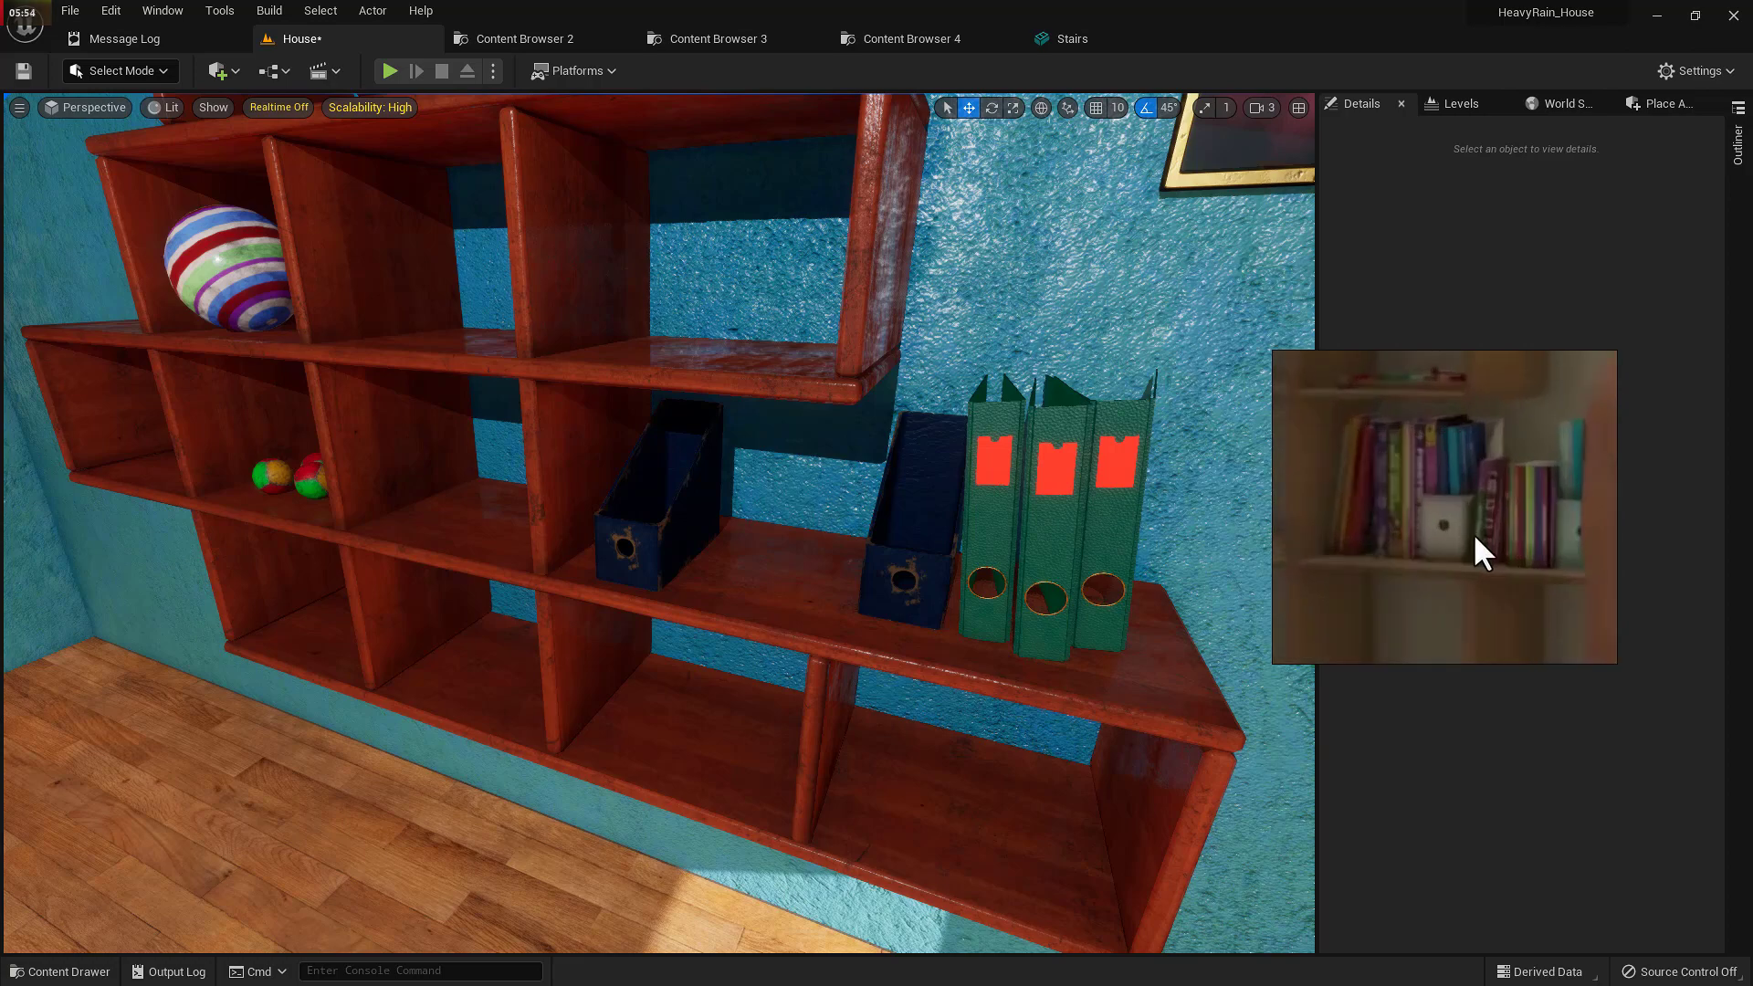
- Select Binder2 and Binder3 on the shelf and examine the green binders and blue magazine holders from several angles
{"action": "right_click_drag", "start_coordinate": [755, 536], "coordinate": [755, 536]}
{"action": "left_click", "coordinate": [755, 536]}
{"action": "right_click_drag", "start_coordinate": [1017, 501], "coordinate": [1016, 501]}
{"action": "left_click", "coordinate": [1010, 576]}
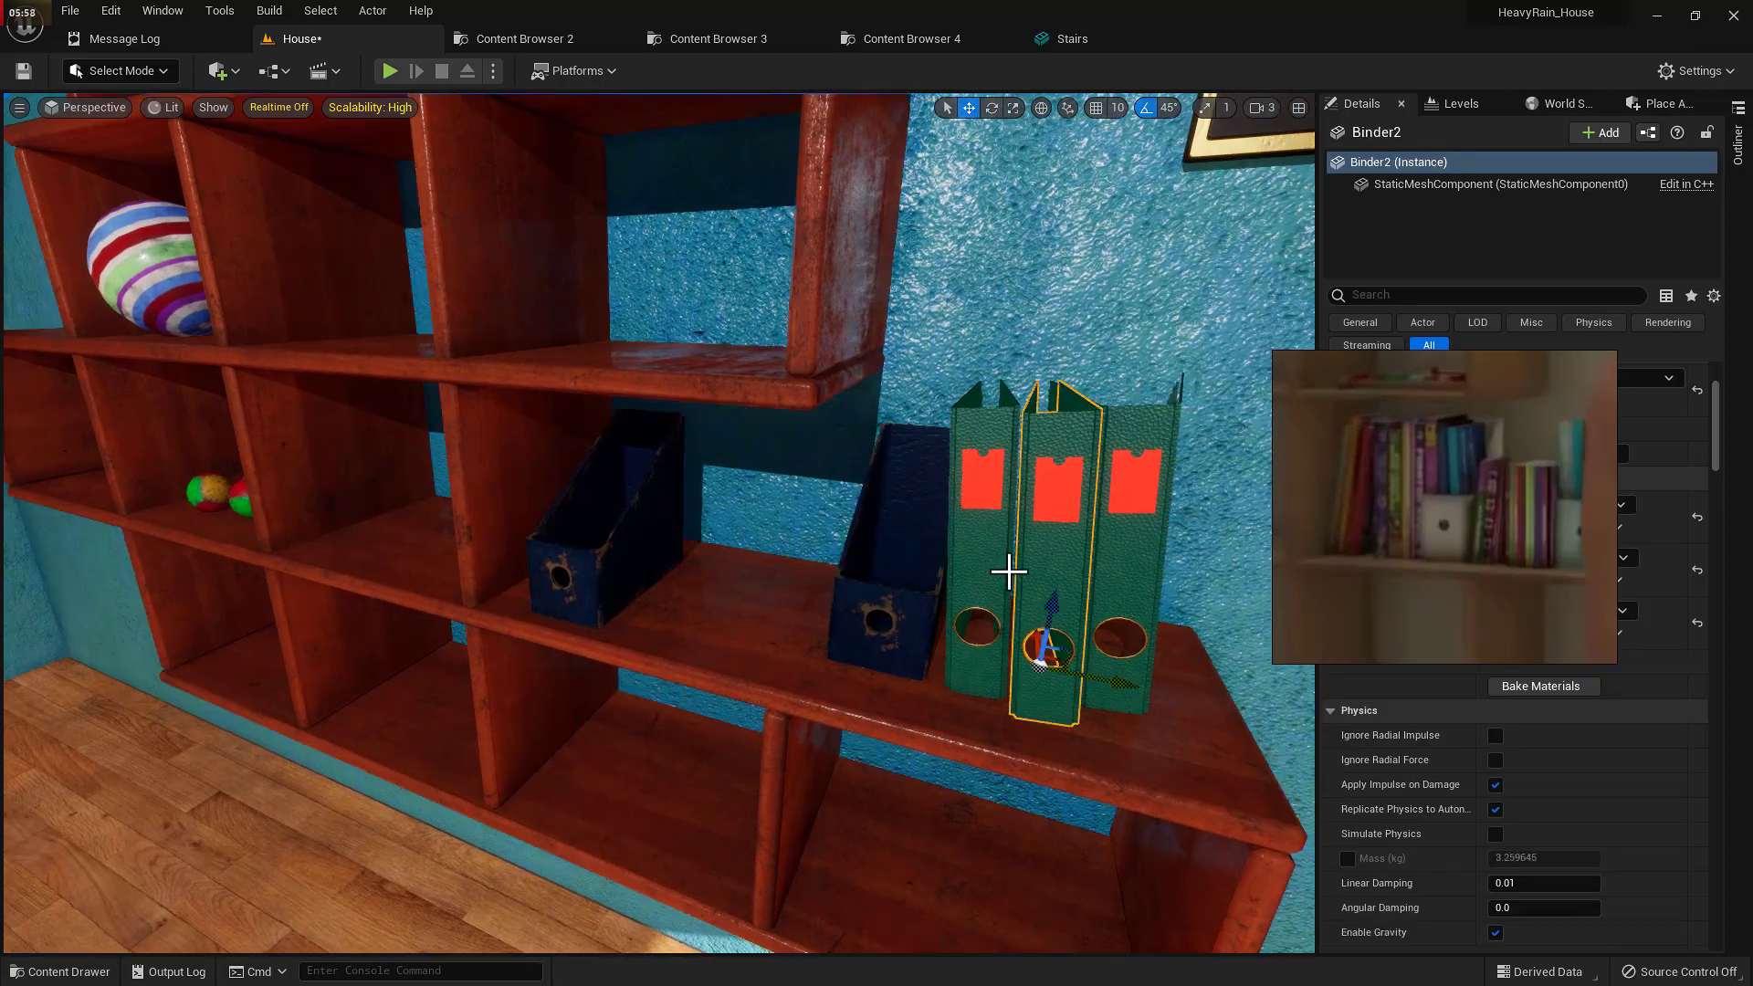
{"action": "key", "text": "w"}
{"action": "right_click_drag", "start_coordinate": [1010, 575], "coordinate": [1009, 575]}
{"action": "right_click_drag", "start_coordinate": [836, 502], "coordinate": [836, 502]}
{"action": "key", "text": "a"}
{"action": "right_click_drag", "start_coordinate": [721, 447], "coordinate": [721, 447]}
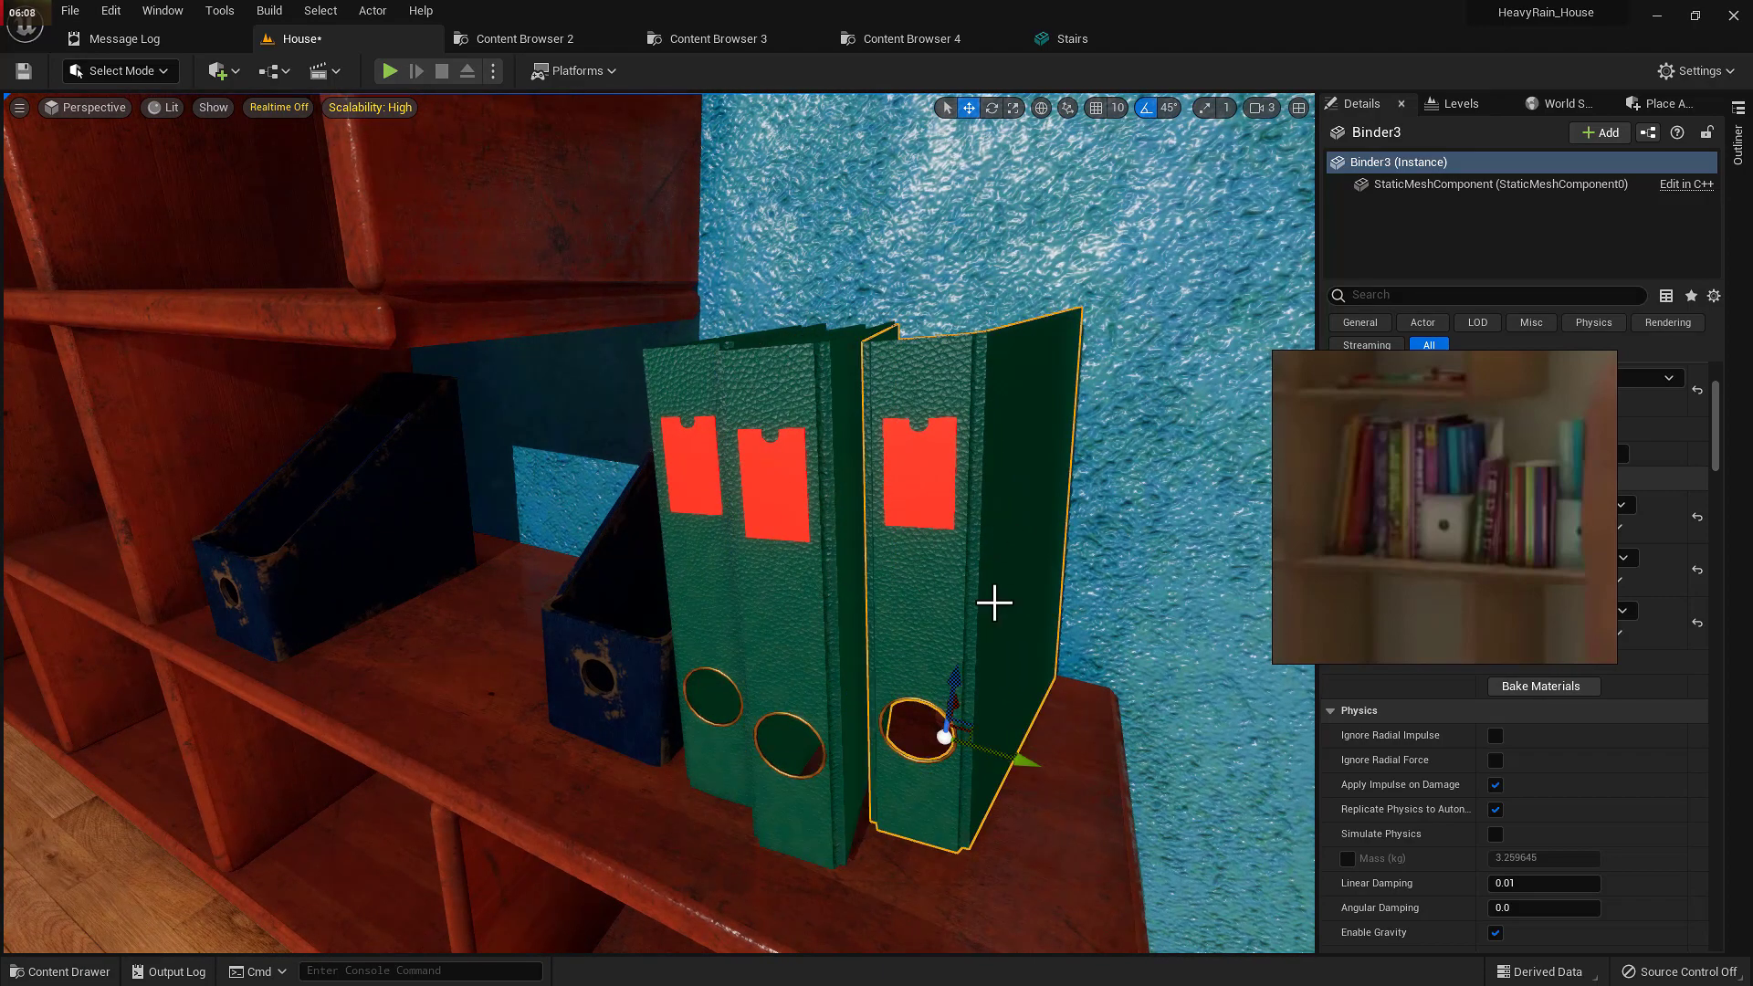
{"action": "right_click_drag", "start_coordinate": [650, 653], "coordinate": [651, 653]}
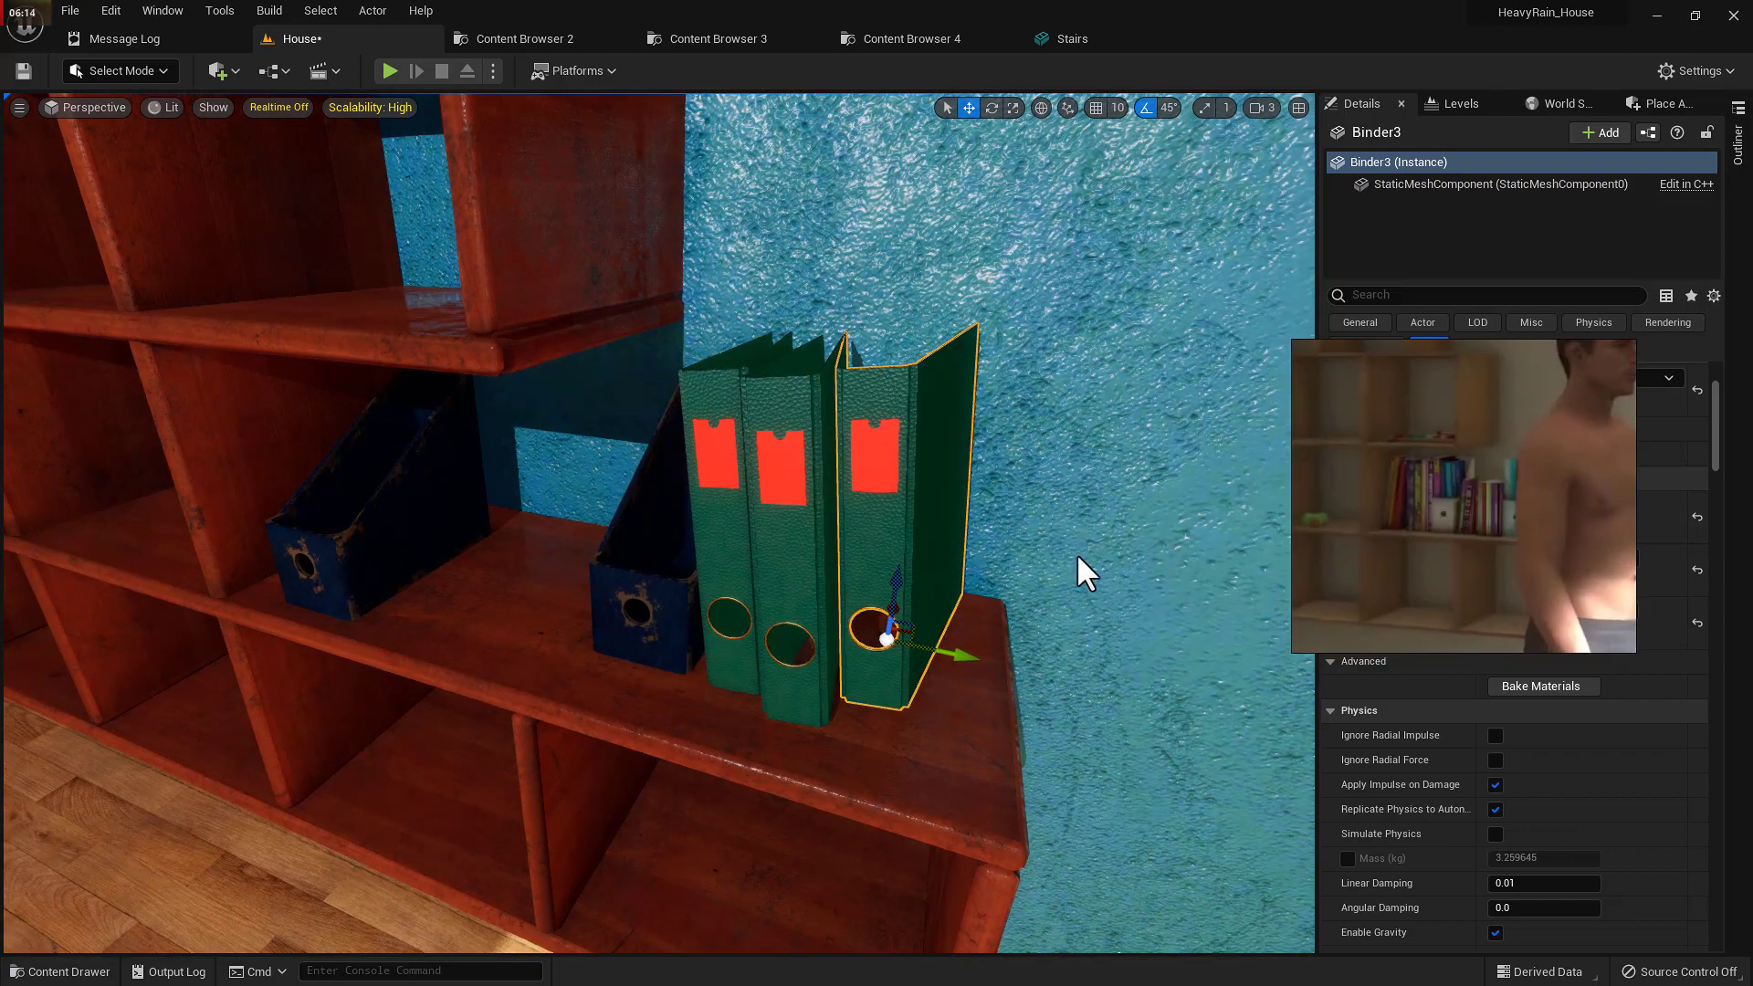
{"action": "right_click_drag", "start_coordinate": [655, 545], "coordinate": [654, 545]}
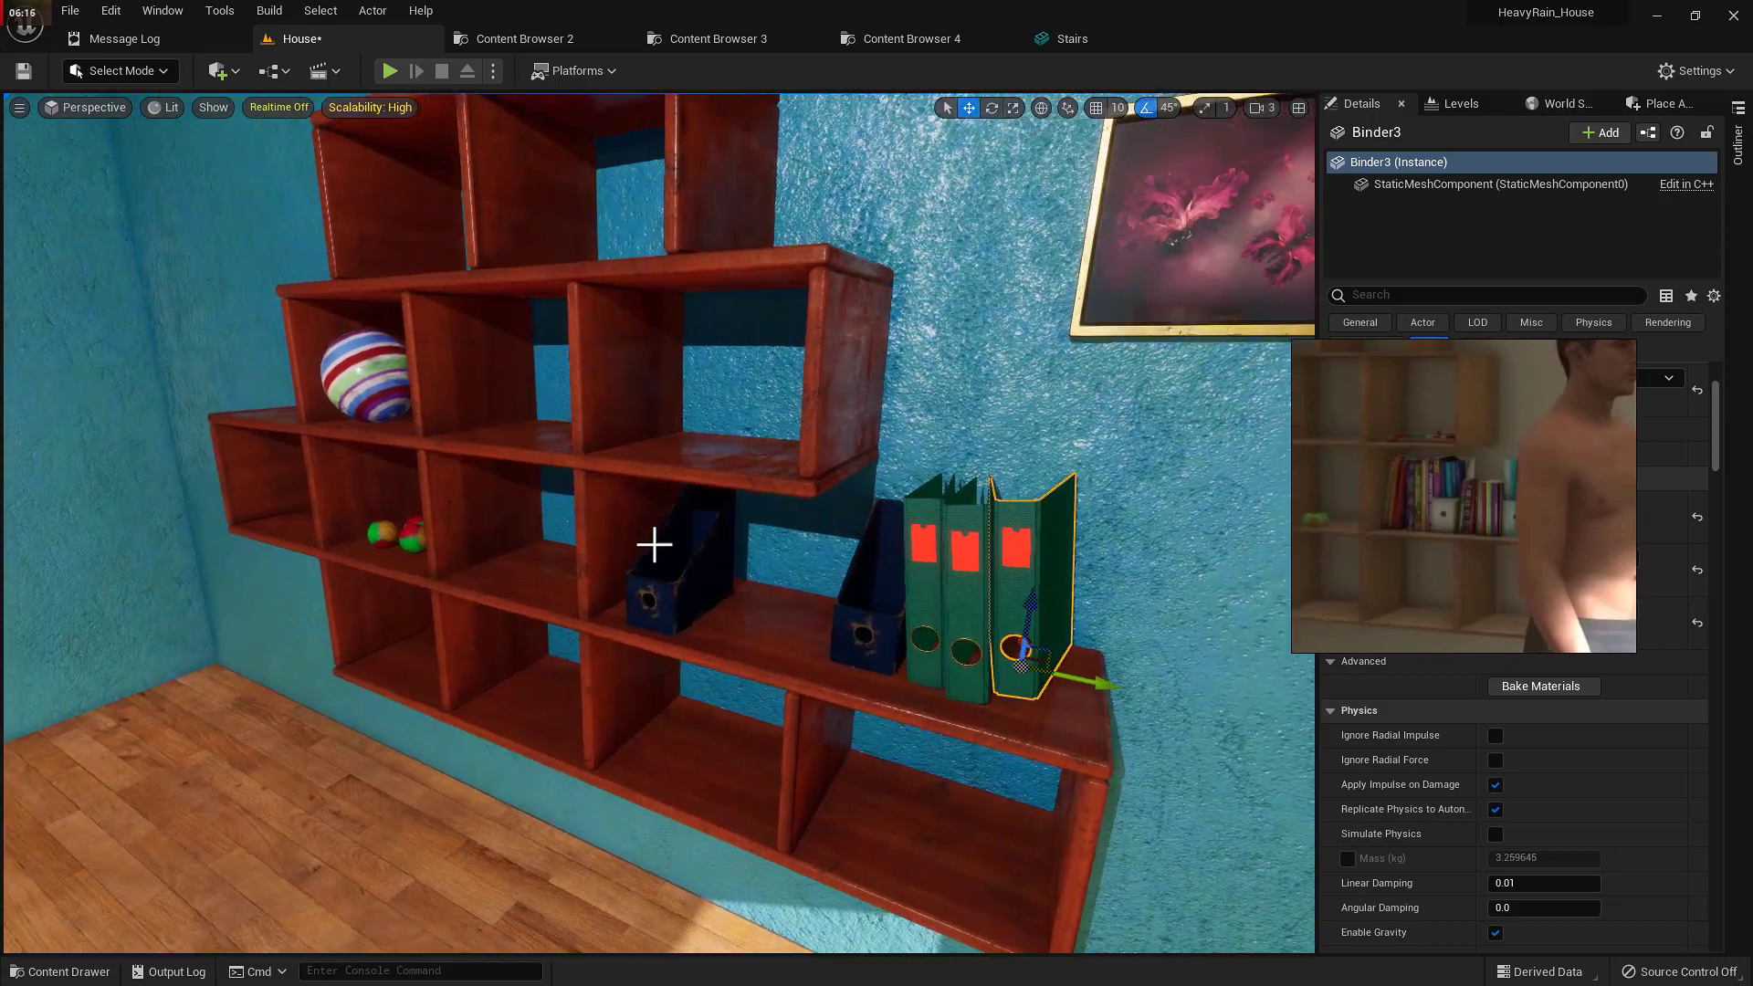
- Select the Dart mesh on the wall above the radiator and view the dartboard up close
{"action": "right_click_drag", "start_coordinate": [721, 644], "coordinate": [721, 644]}
{"action": "right_click_drag", "start_coordinate": [853, 627], "coordinate": [853, 626]}
{"action": "left_click", "coordinate": [913, 315]}
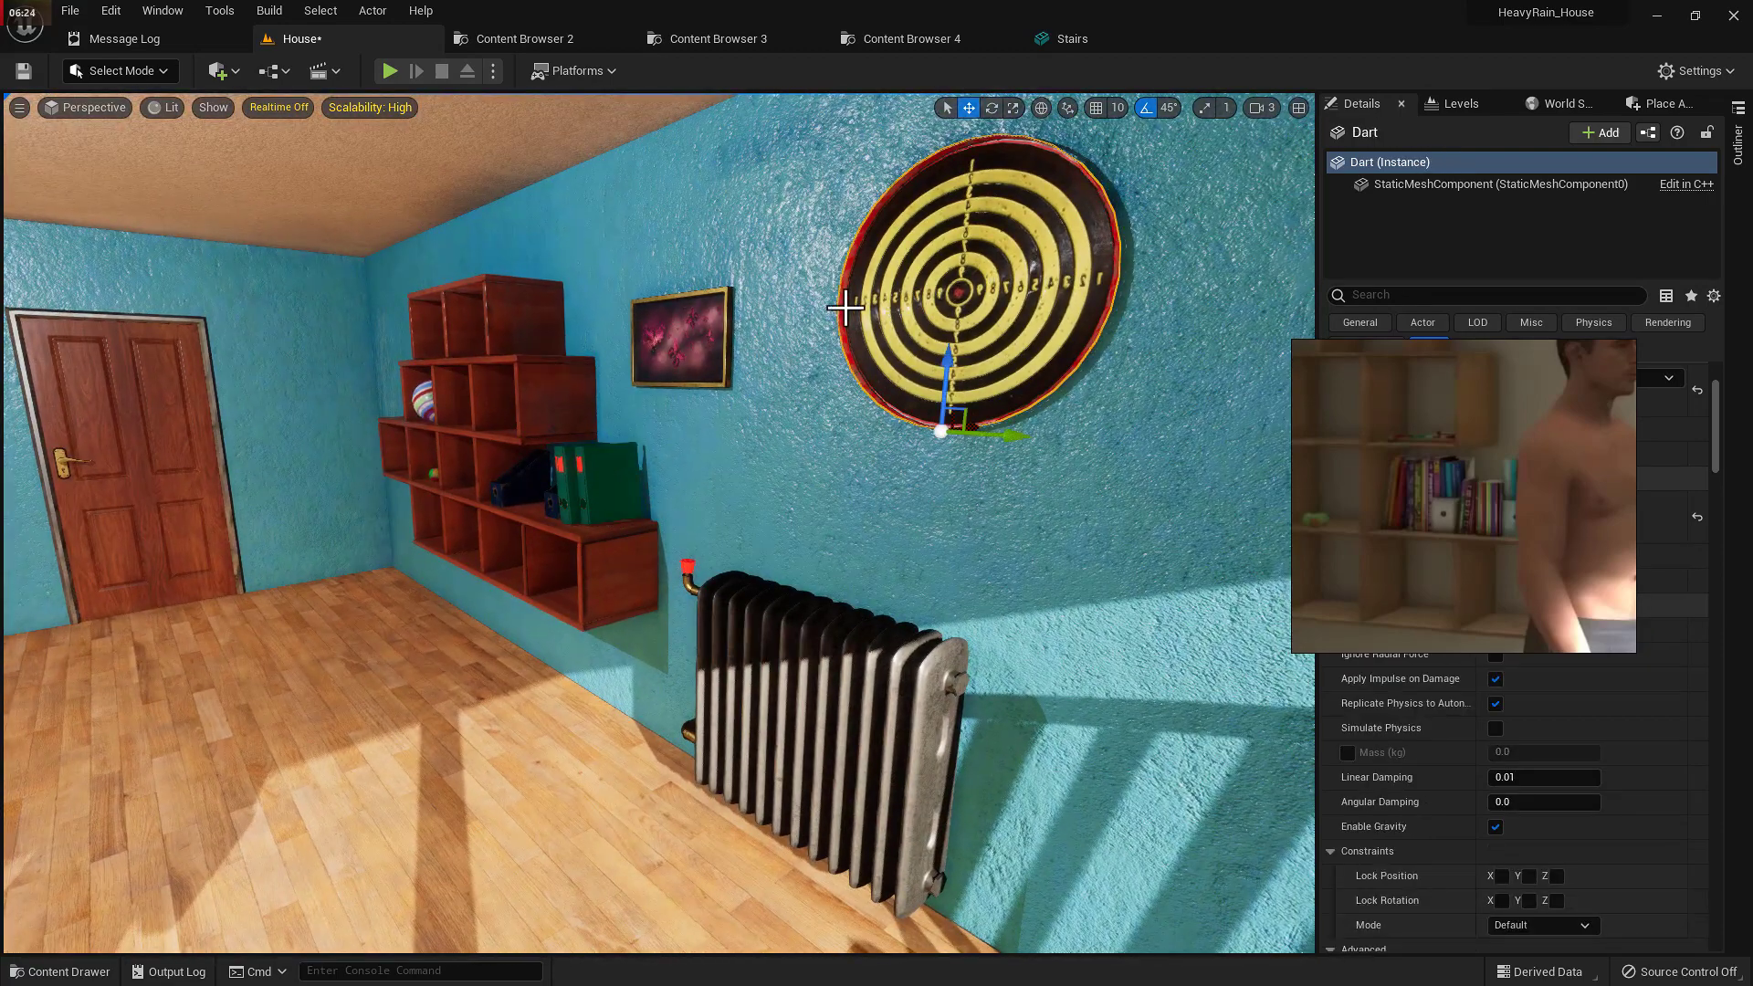
{"action": "right_click_drag", "start_coordinate": [845, 309], "coordinate": [758, 453]}
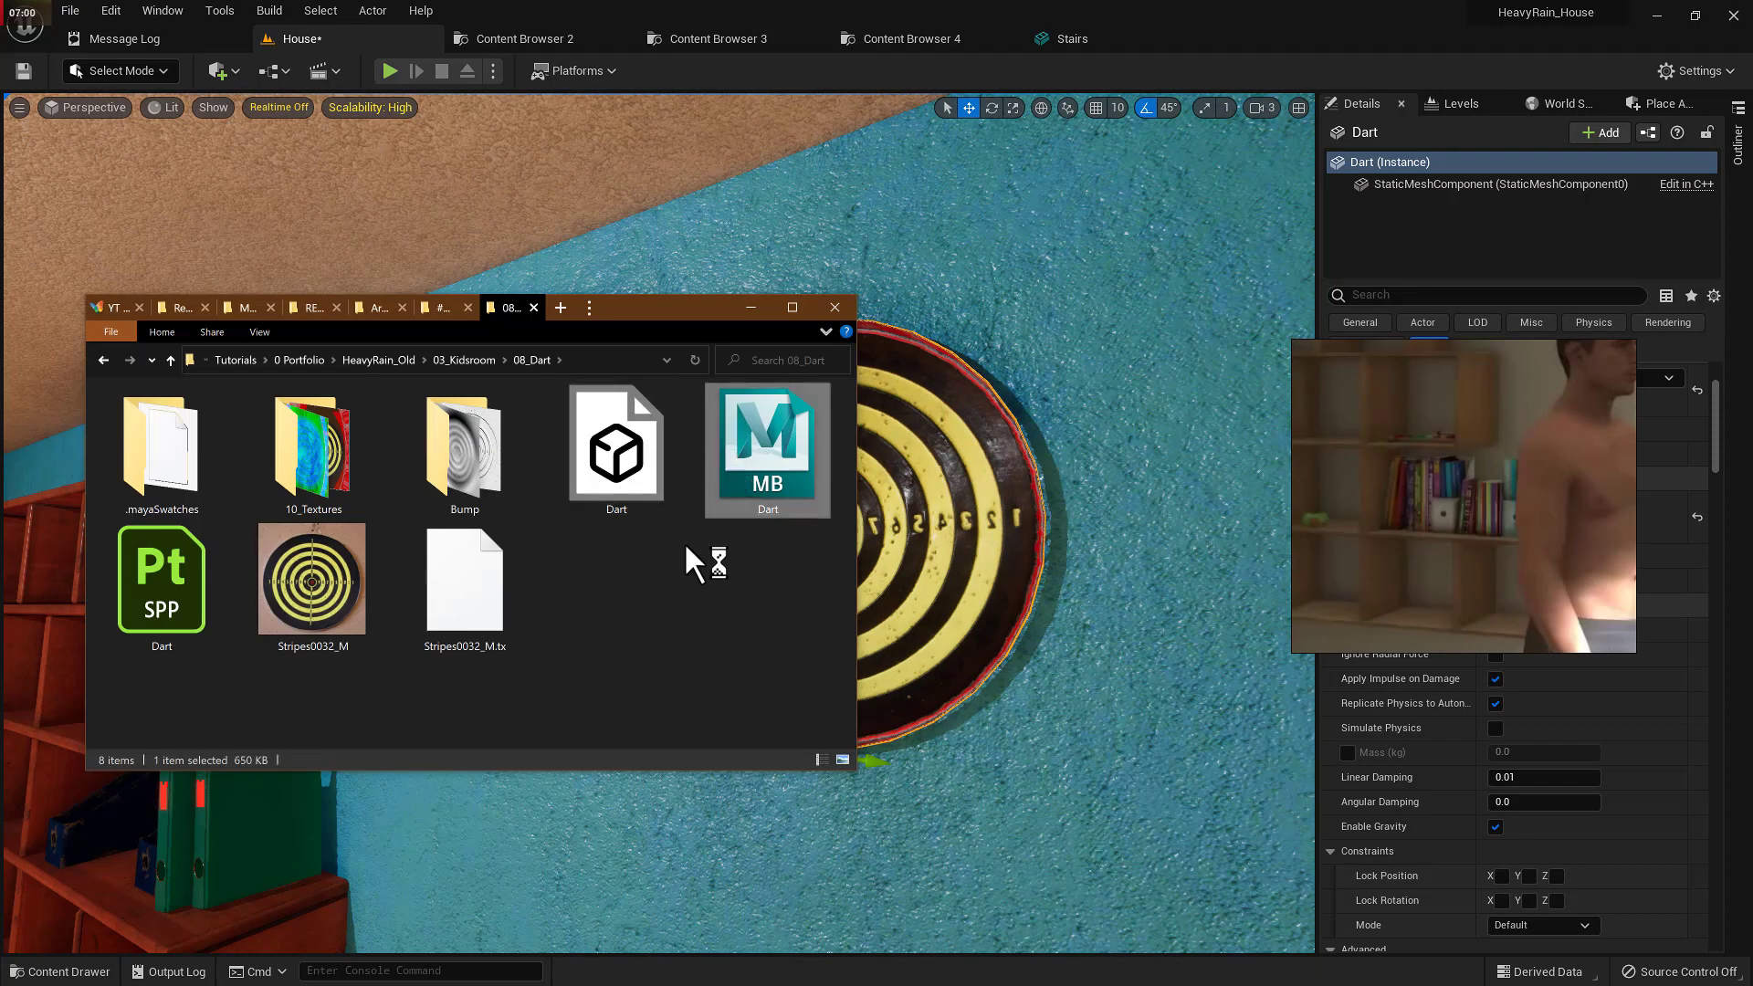
- View the Stripes0032_M dartboard photo from the 08_Dart folder and close the image viewer
{"action": "left_click", "coordinate": [687, 548]}
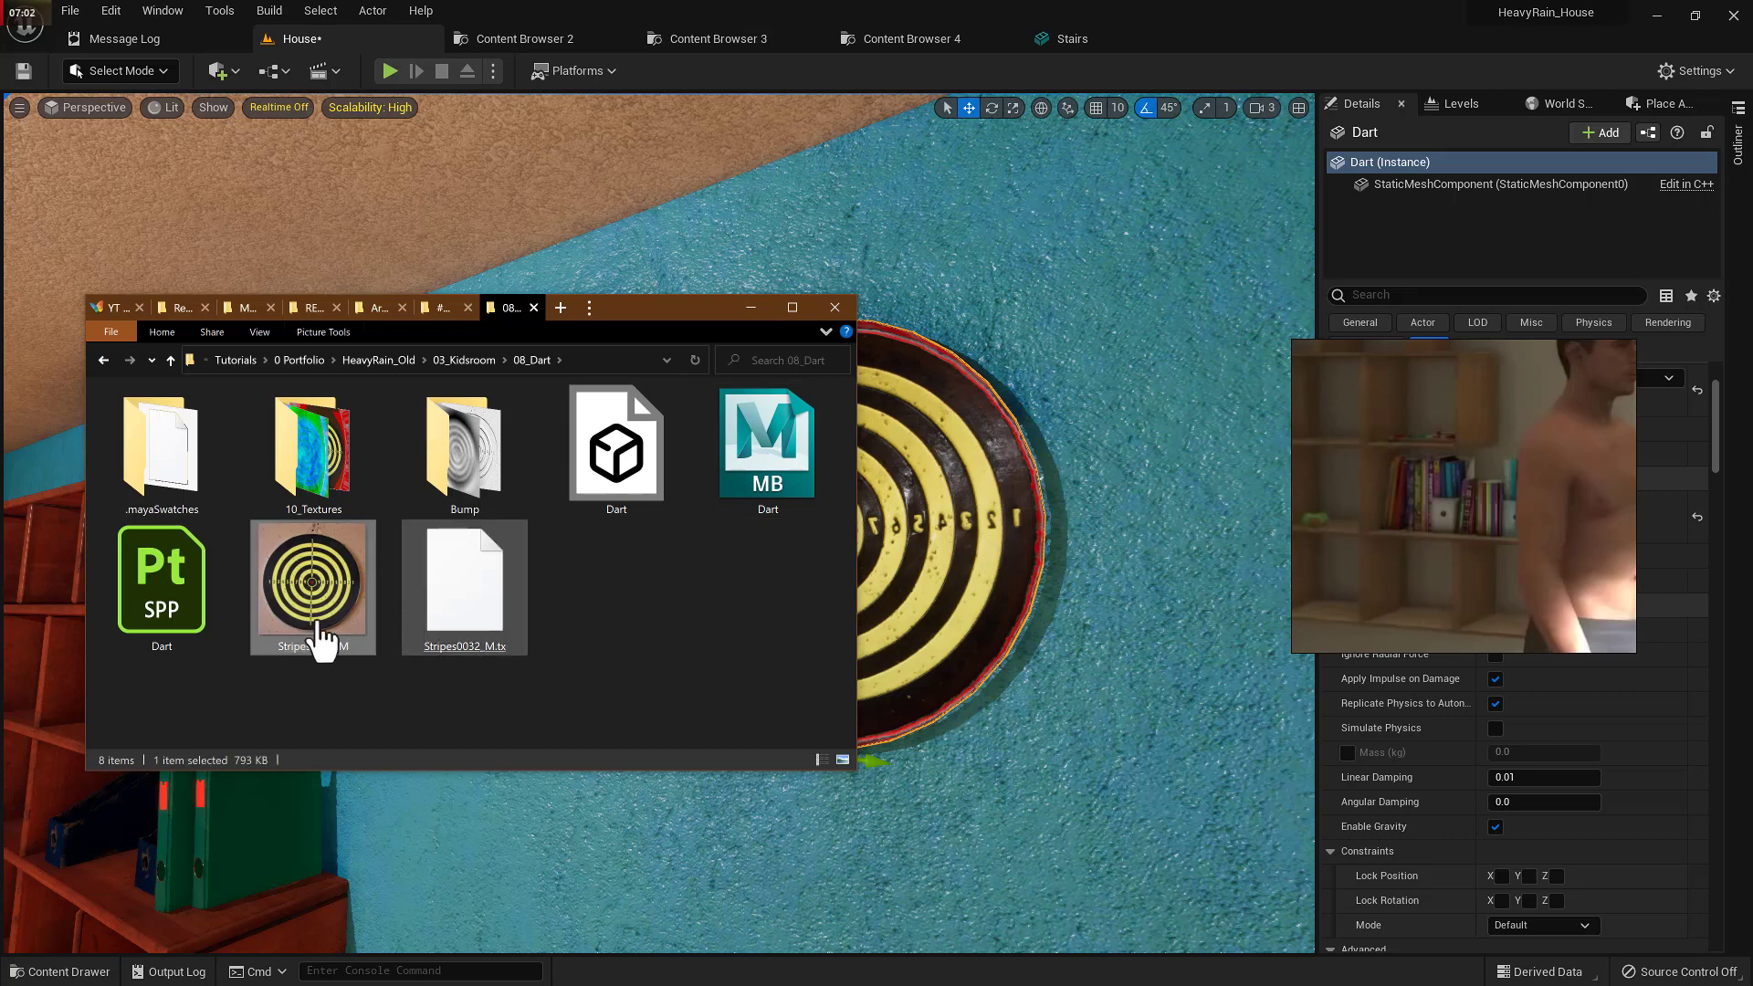
{"action": "double_click", "coordinate": [318, 634]}
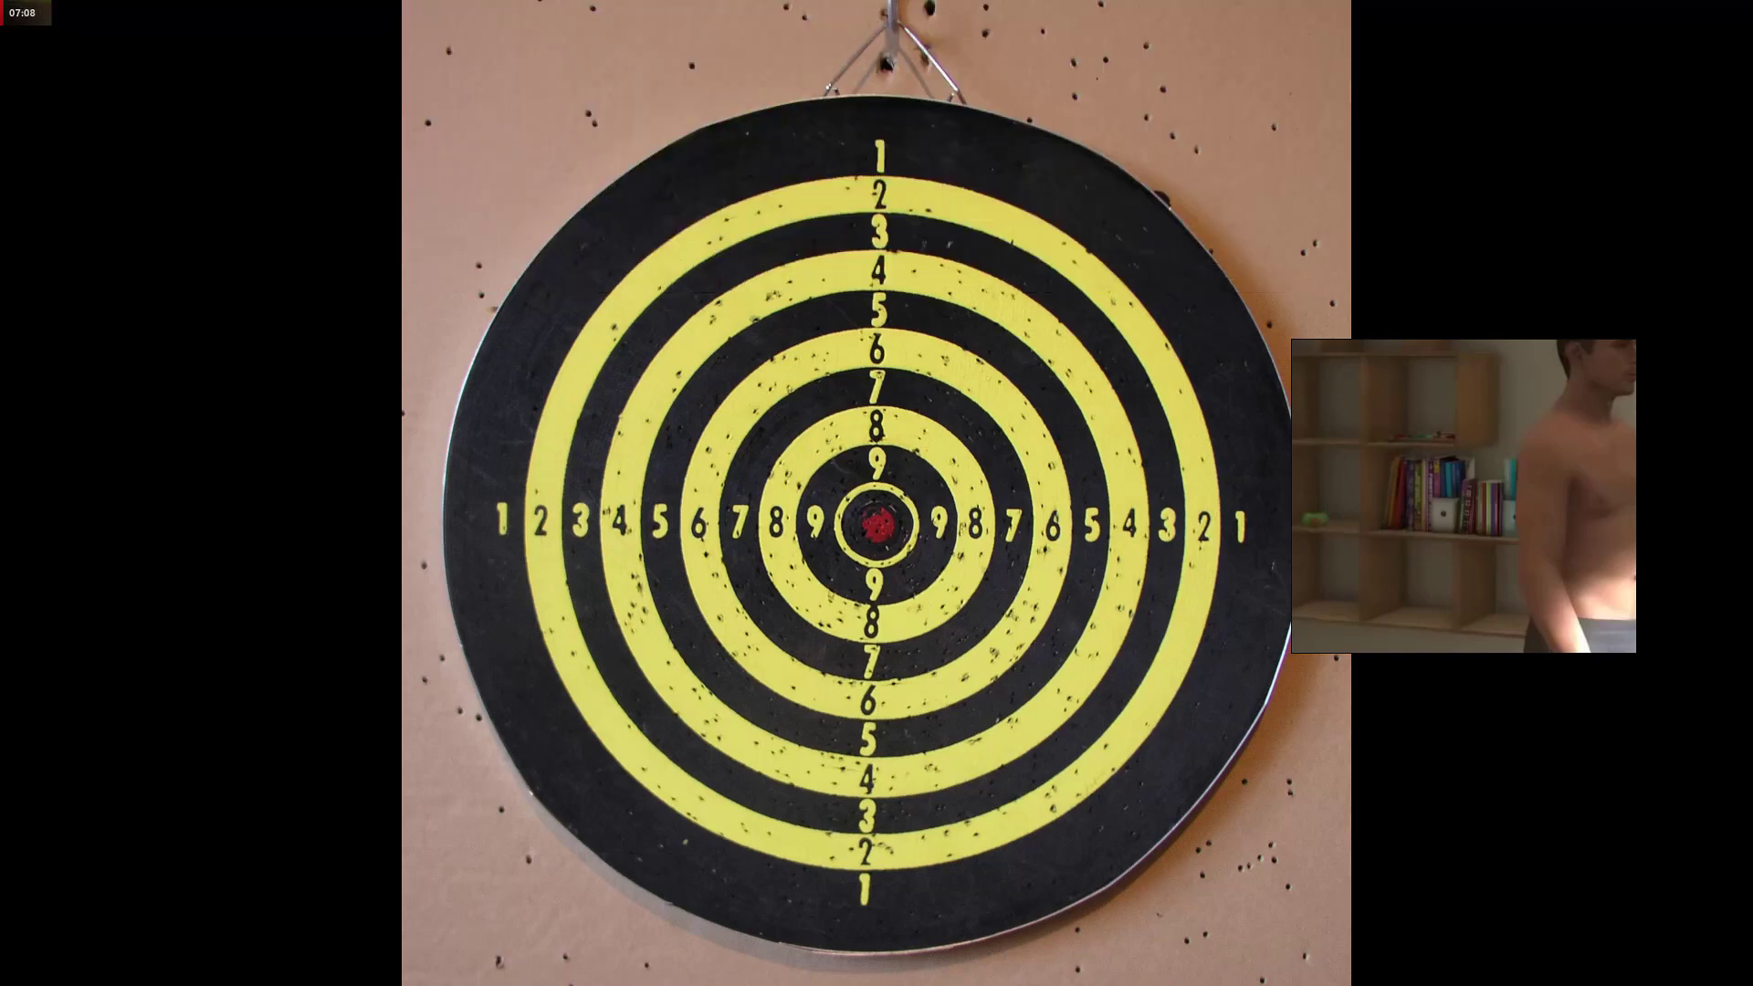
{"action": "left_click", "coordinate": [1743, 7]}
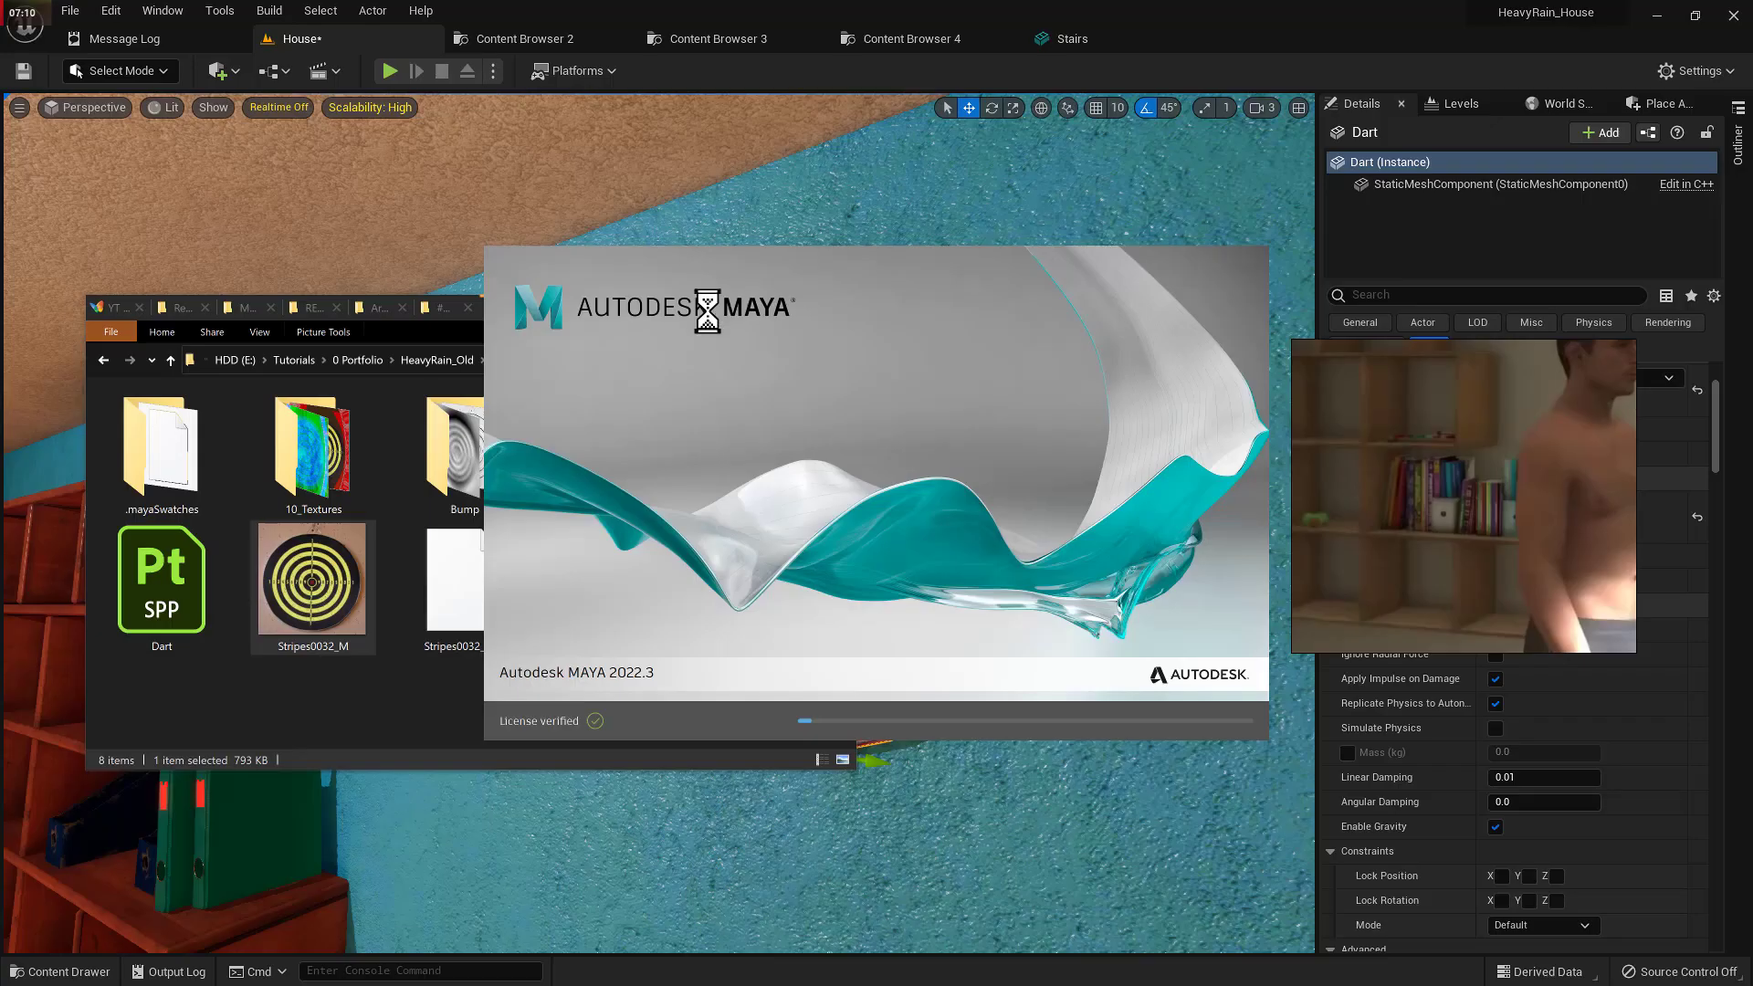
- Look into the dartboard's 10_Textures folder in File Explorer and return to 08_Dart
{"action": "left_click", "coordinate": [669, 328]}
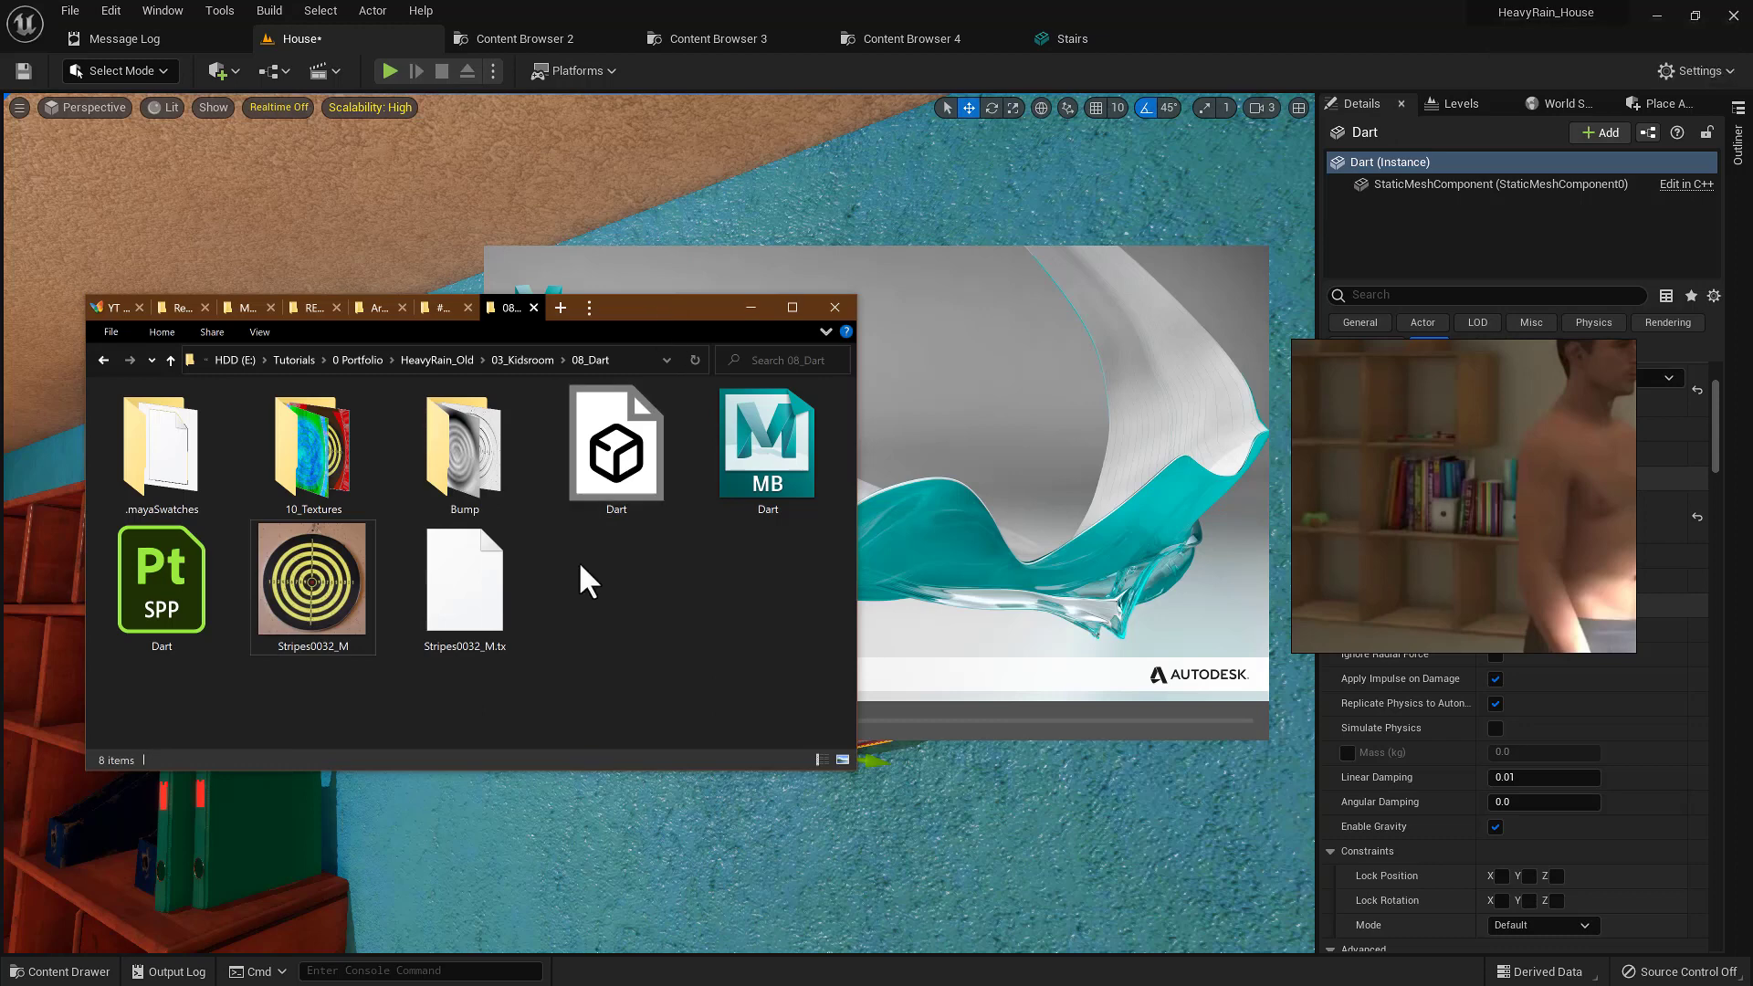
{"action": "left_click", "coordinate": [359, 592]}
{"action": "left_click", "coordinate": [328, 498]}
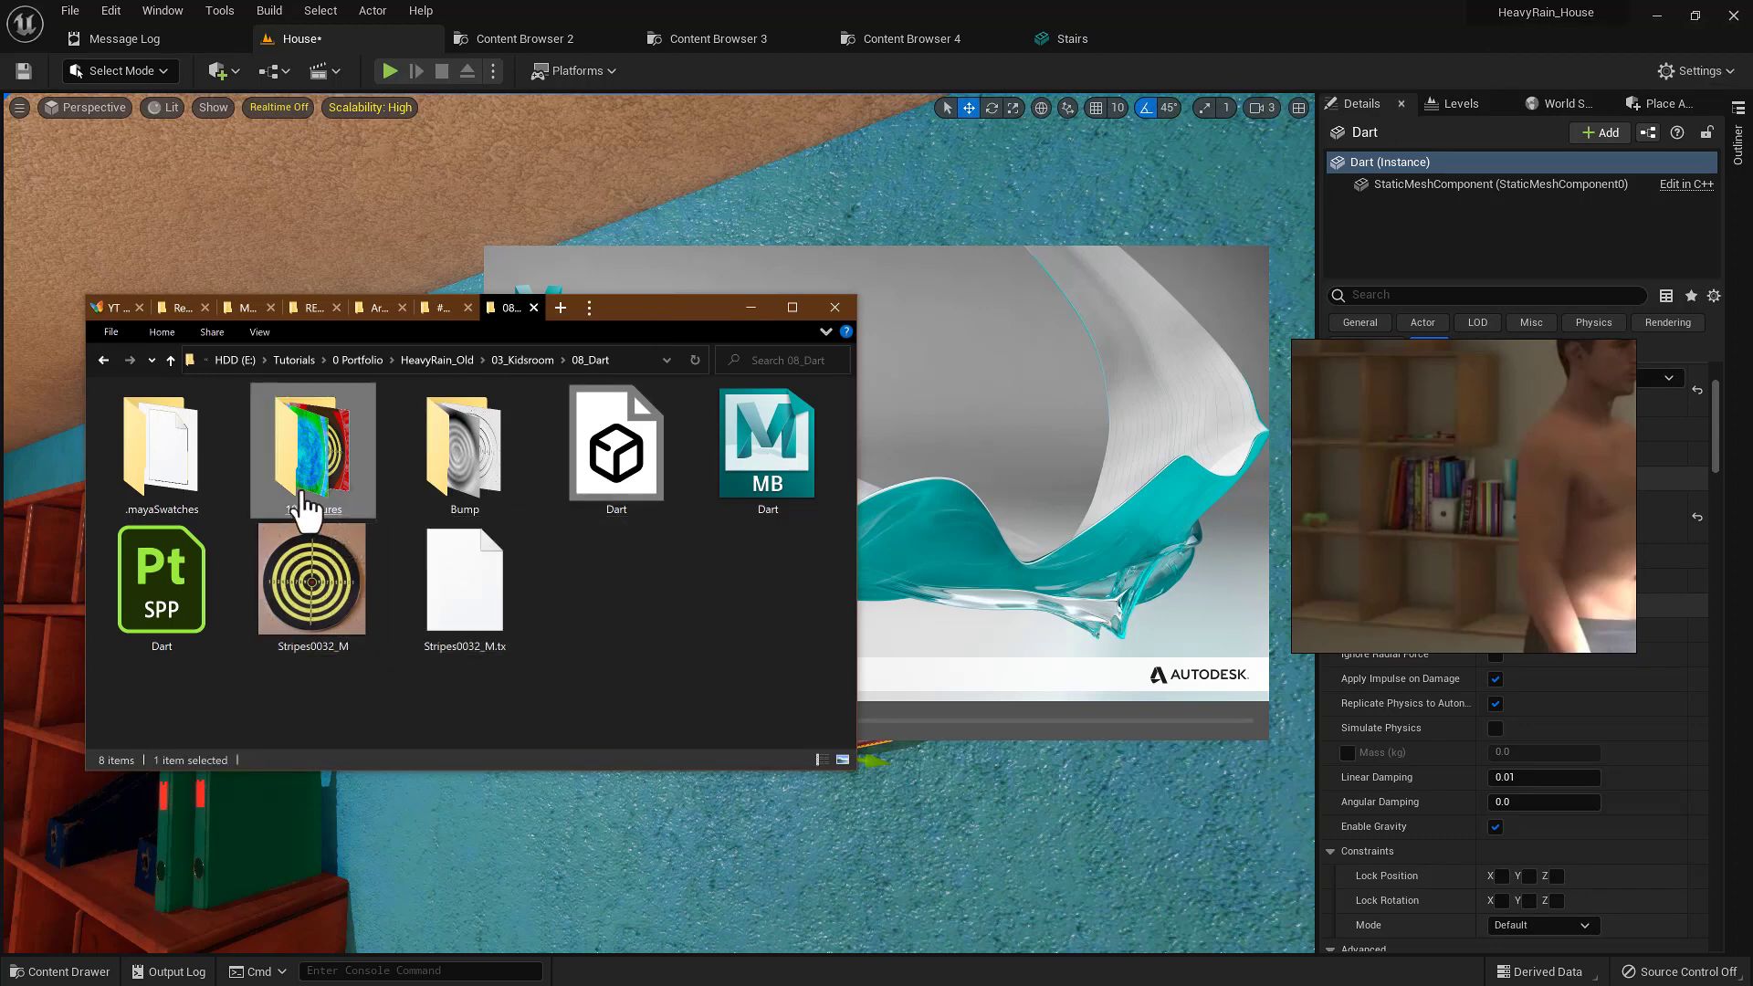
{"action": "double_click", "coordinate": [303, 498]}
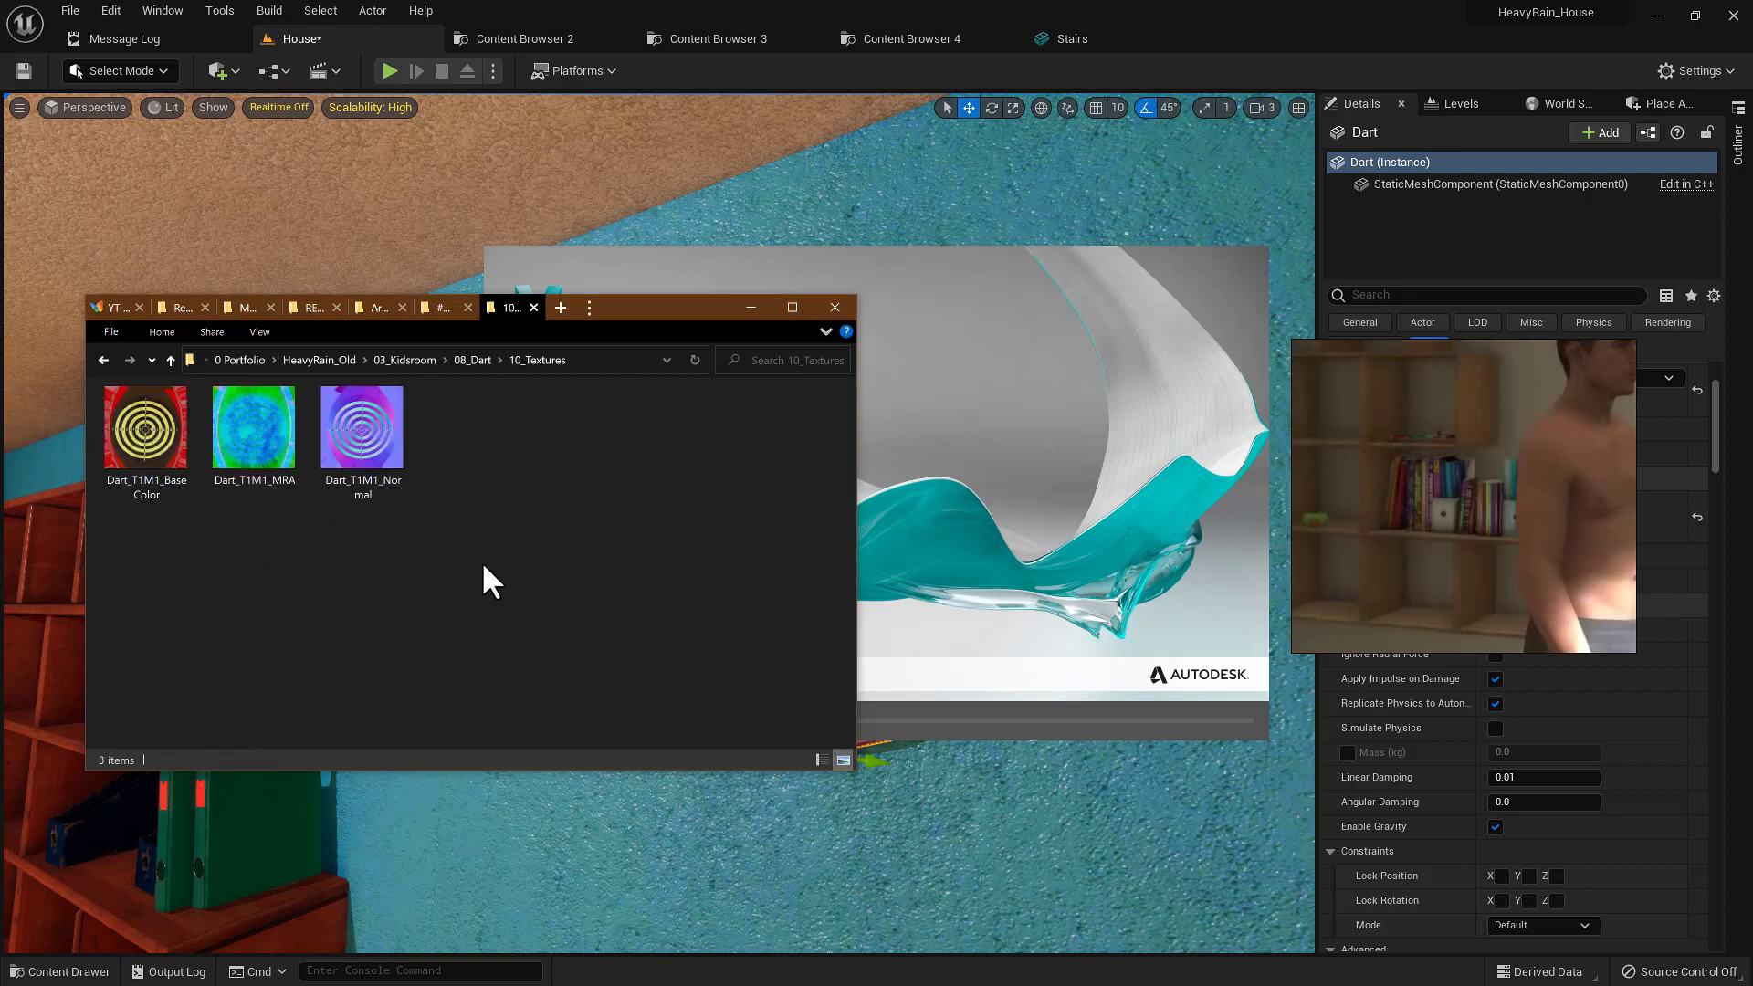
{"action": "key", "text": "alt+Left"}
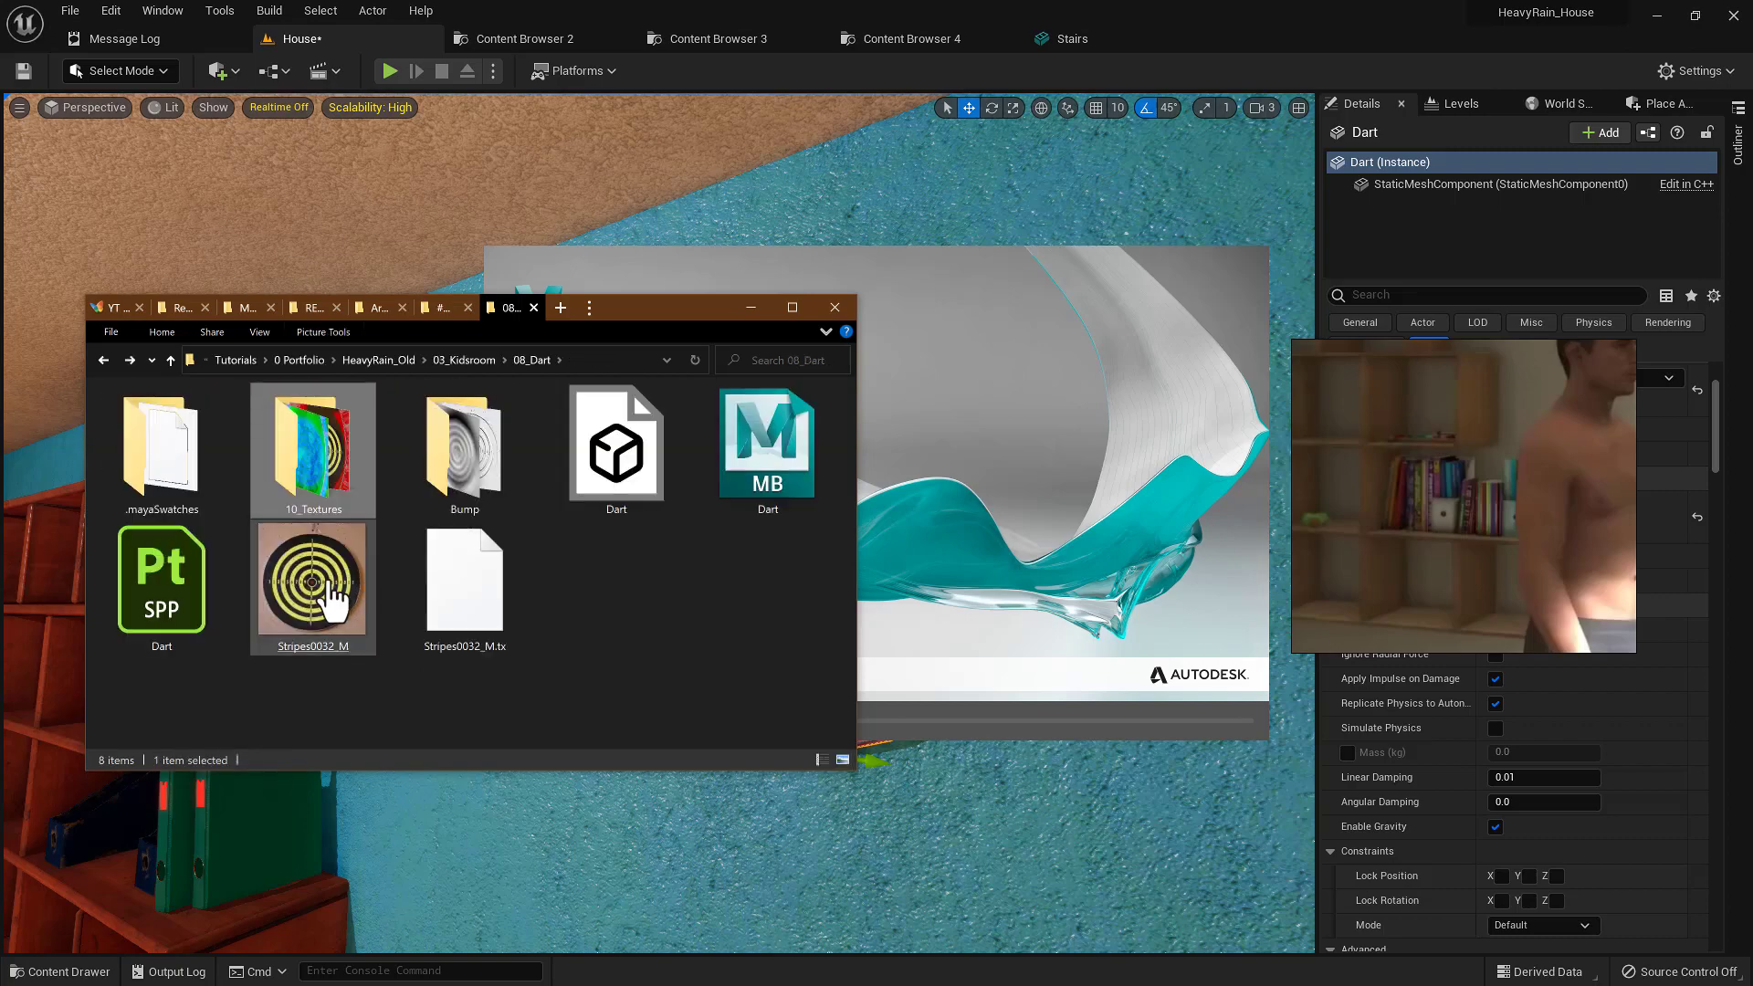
- Bring Unreal Editor to the front and examine the dartboard on the kids' room wall
{"action": "left_click", "coordinate": [899, 2]}
{"action": "mouse_move", "coordinate": [779, 518]}
{"action": "right_mouse_down"}
{"action": "mouse_move", "coordinate": [1004, 512]}
{"action": "mouse_move", "coordinate": [634, 513]}
{"action": "mouse_move", "coordinate": [789, 517]}
{"action": "right_mouse_up"}
{"action": "key", "text": "w"}
{"action": "key", "text": "a"}
{"action": "key", "text": "s"}
{"action": "key", "text": "a"}
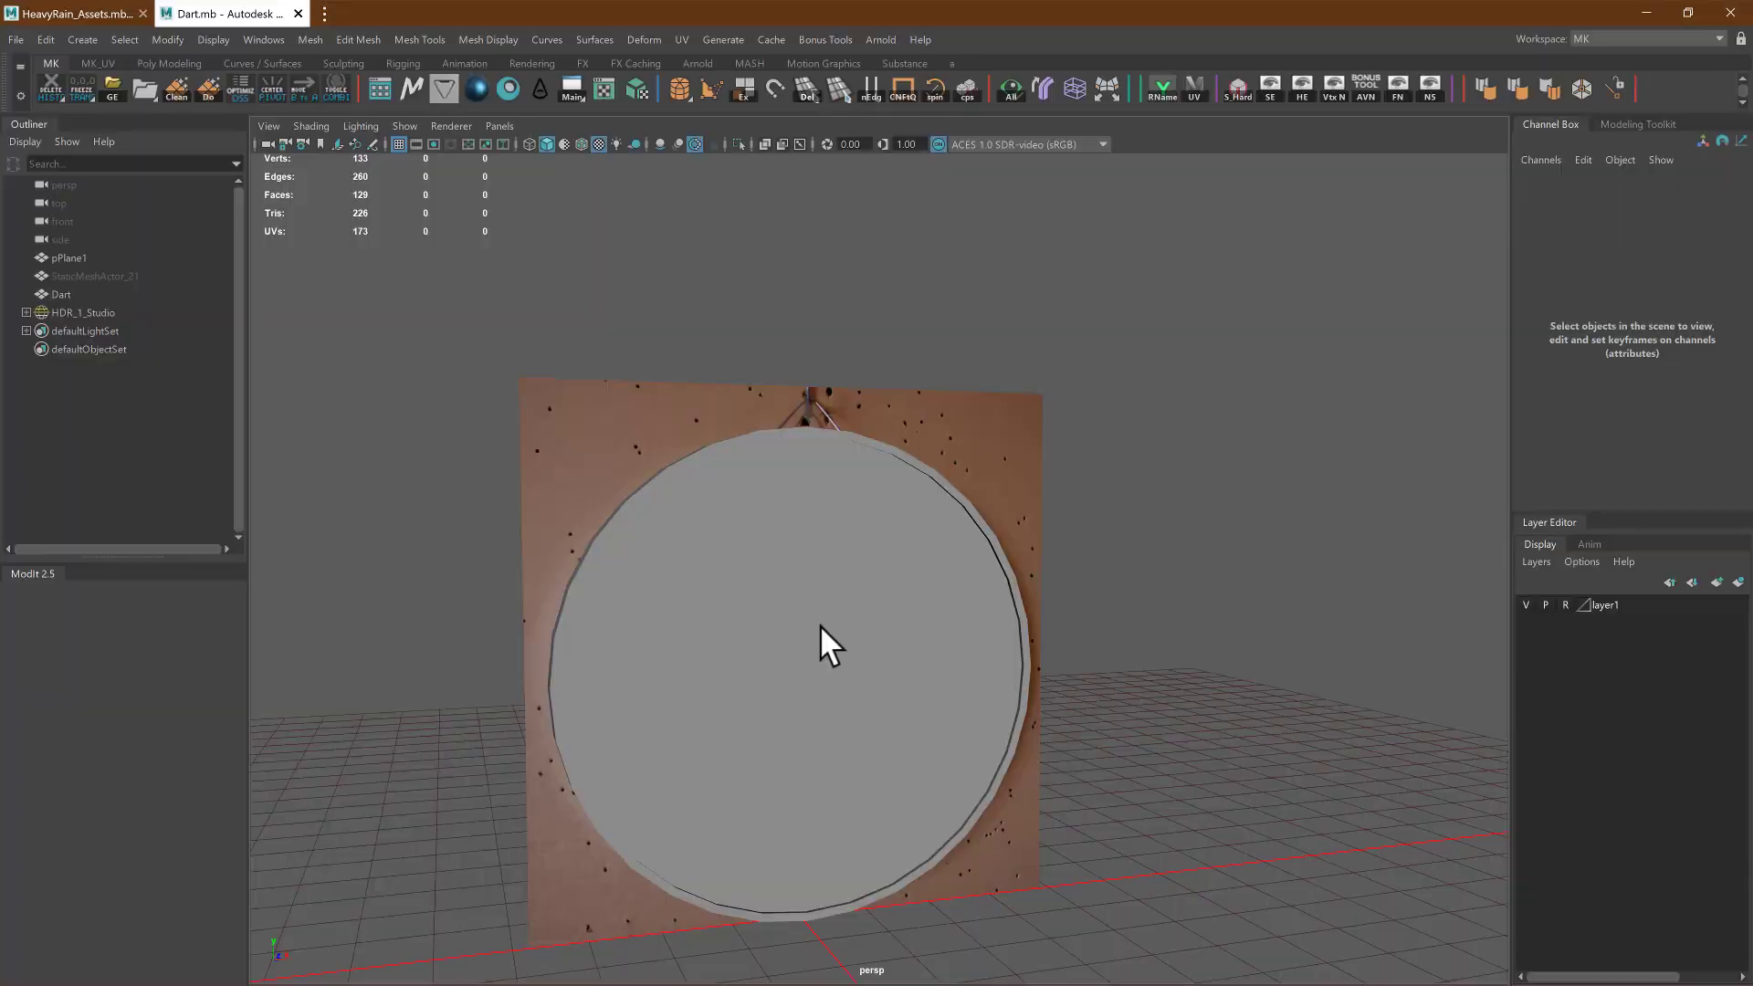
- Select the Dart mesh in Maya, inspect its topology, and toggle its visibility to compare it with the reference image plane
{"action": "left_click", "coordinate": [820, 624]}
{"action": "left_click_drag", "start_coordinate": [1006, 517], "coordinate": [912, 521], "text": "alt"}
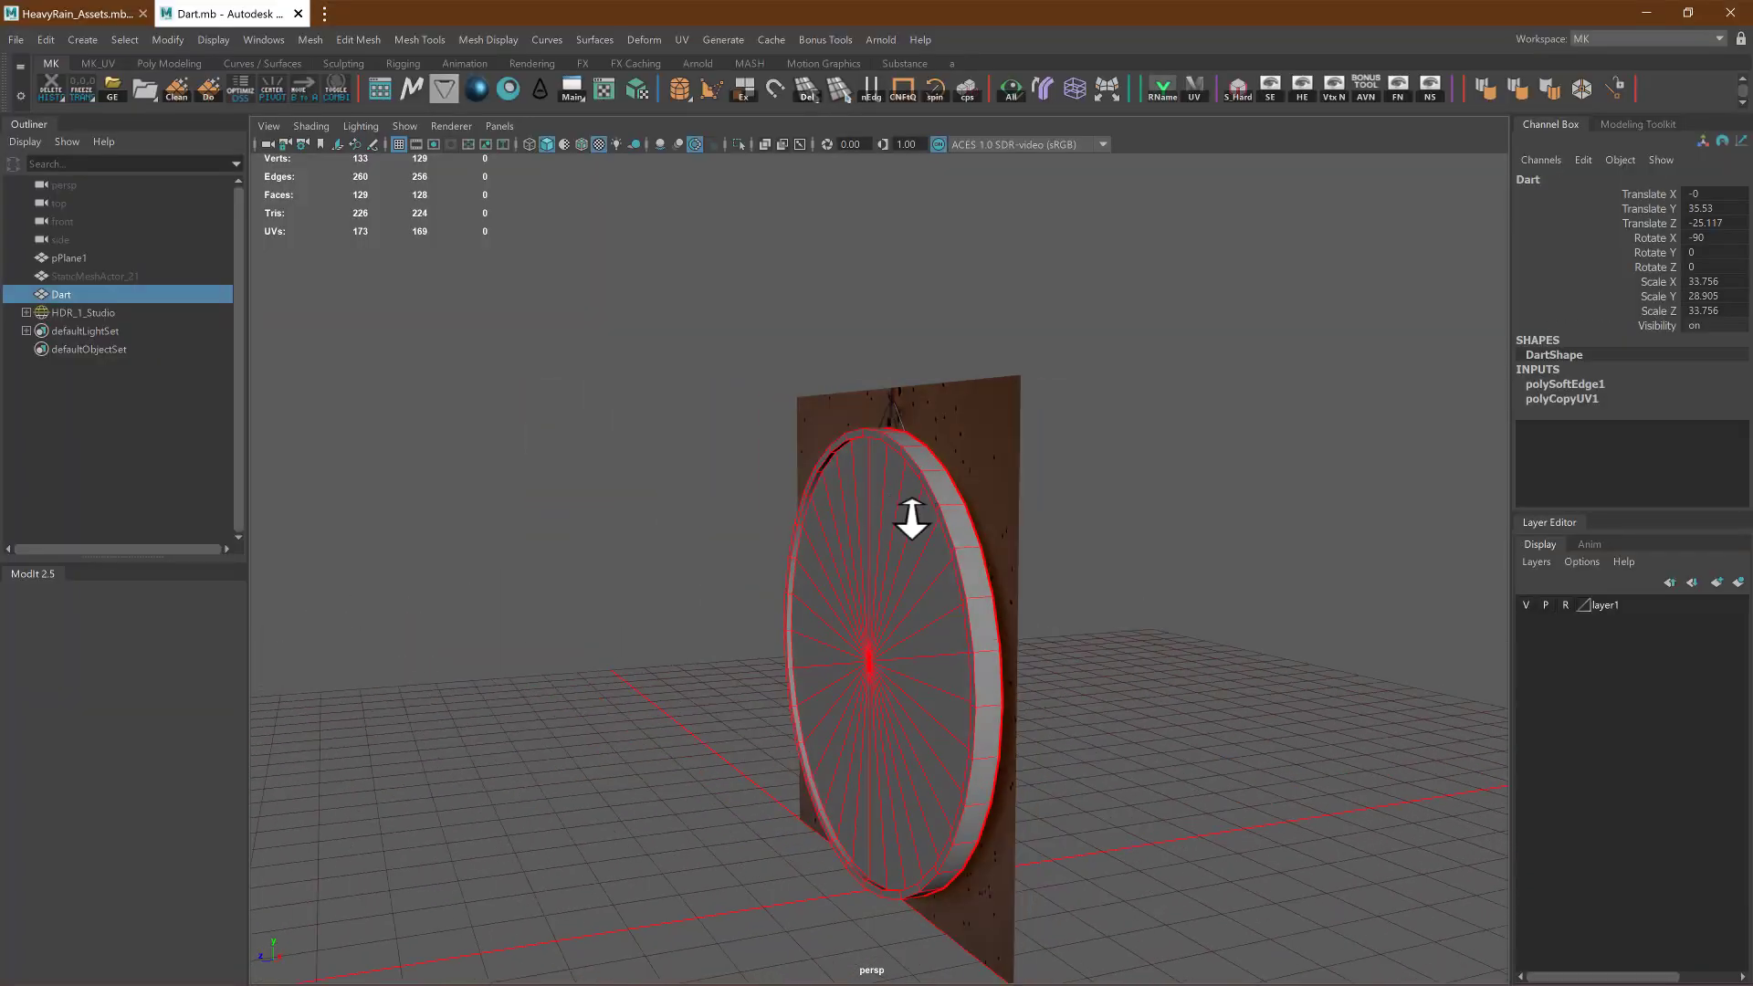
{"action": "right_click_drag", "start_coordinate": [913, 521], "coordinate": [895, 561], "text": "alt"}
{"action": "left_click_drag", "start_coordinate": [894, 561], "coordinate": [928, 595], "text": "alt"}
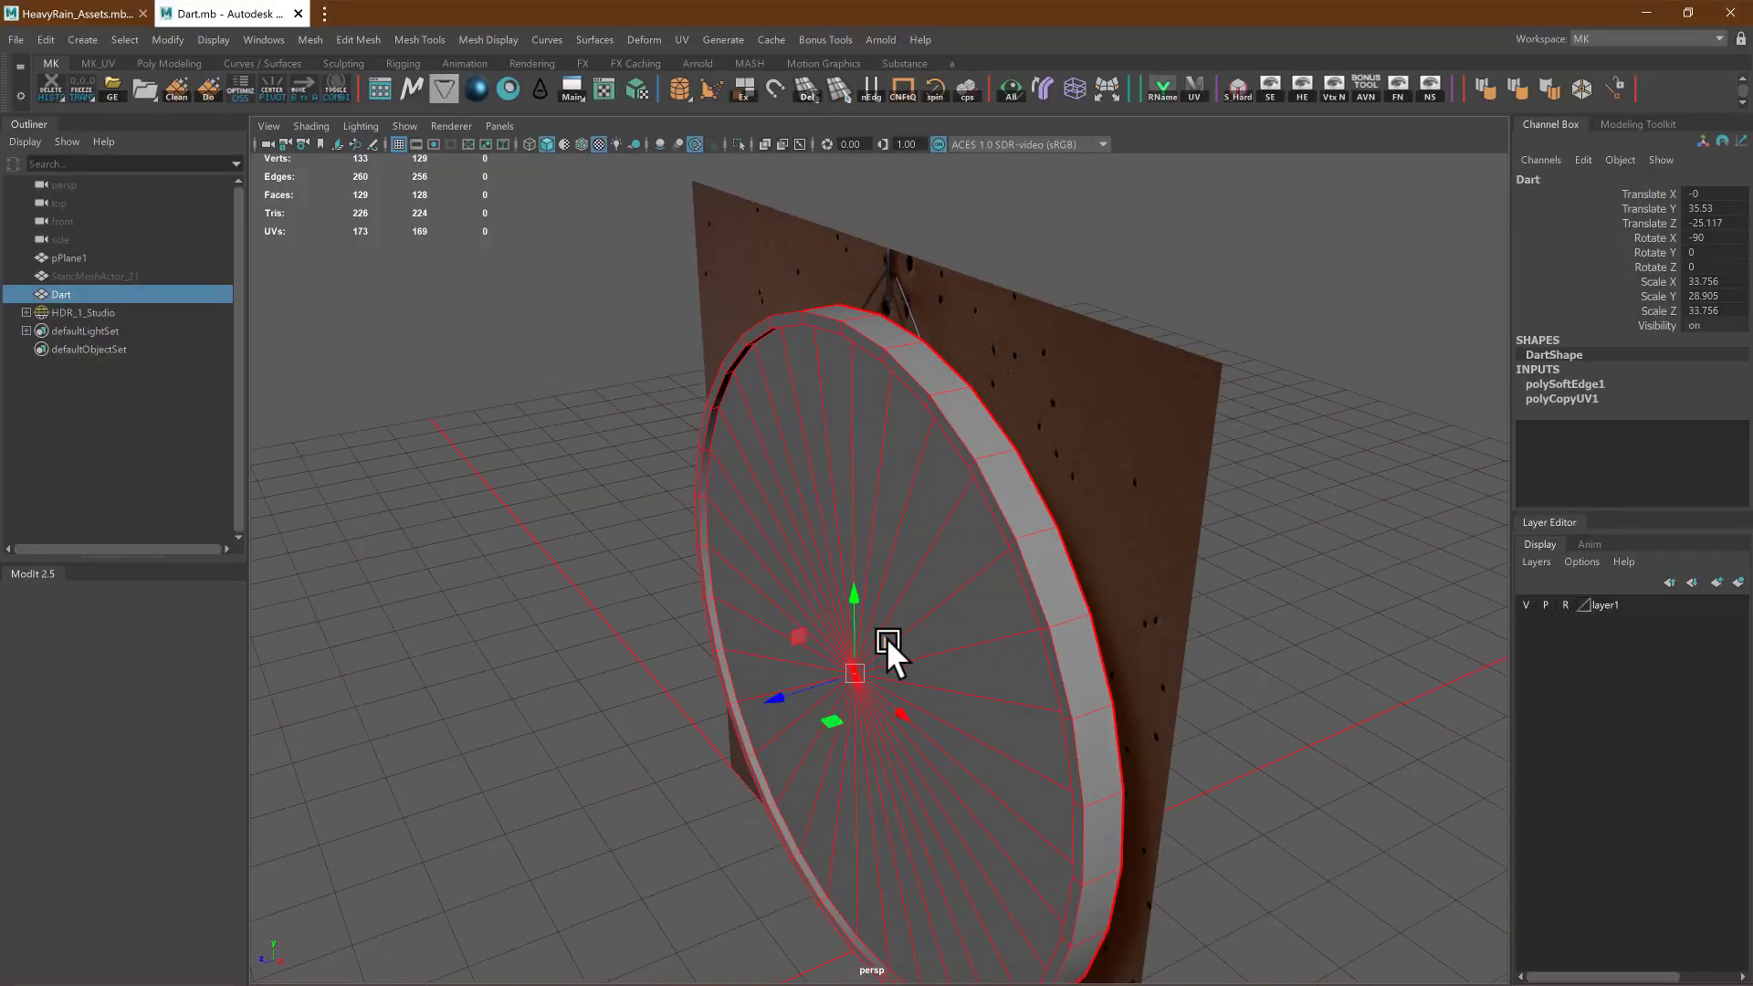
{"action": "key", "text": "h"}
{"action": "left_click_drag", "start_coordinate": [650, 581], "coordinate": [622, 493], "text": "alt"}
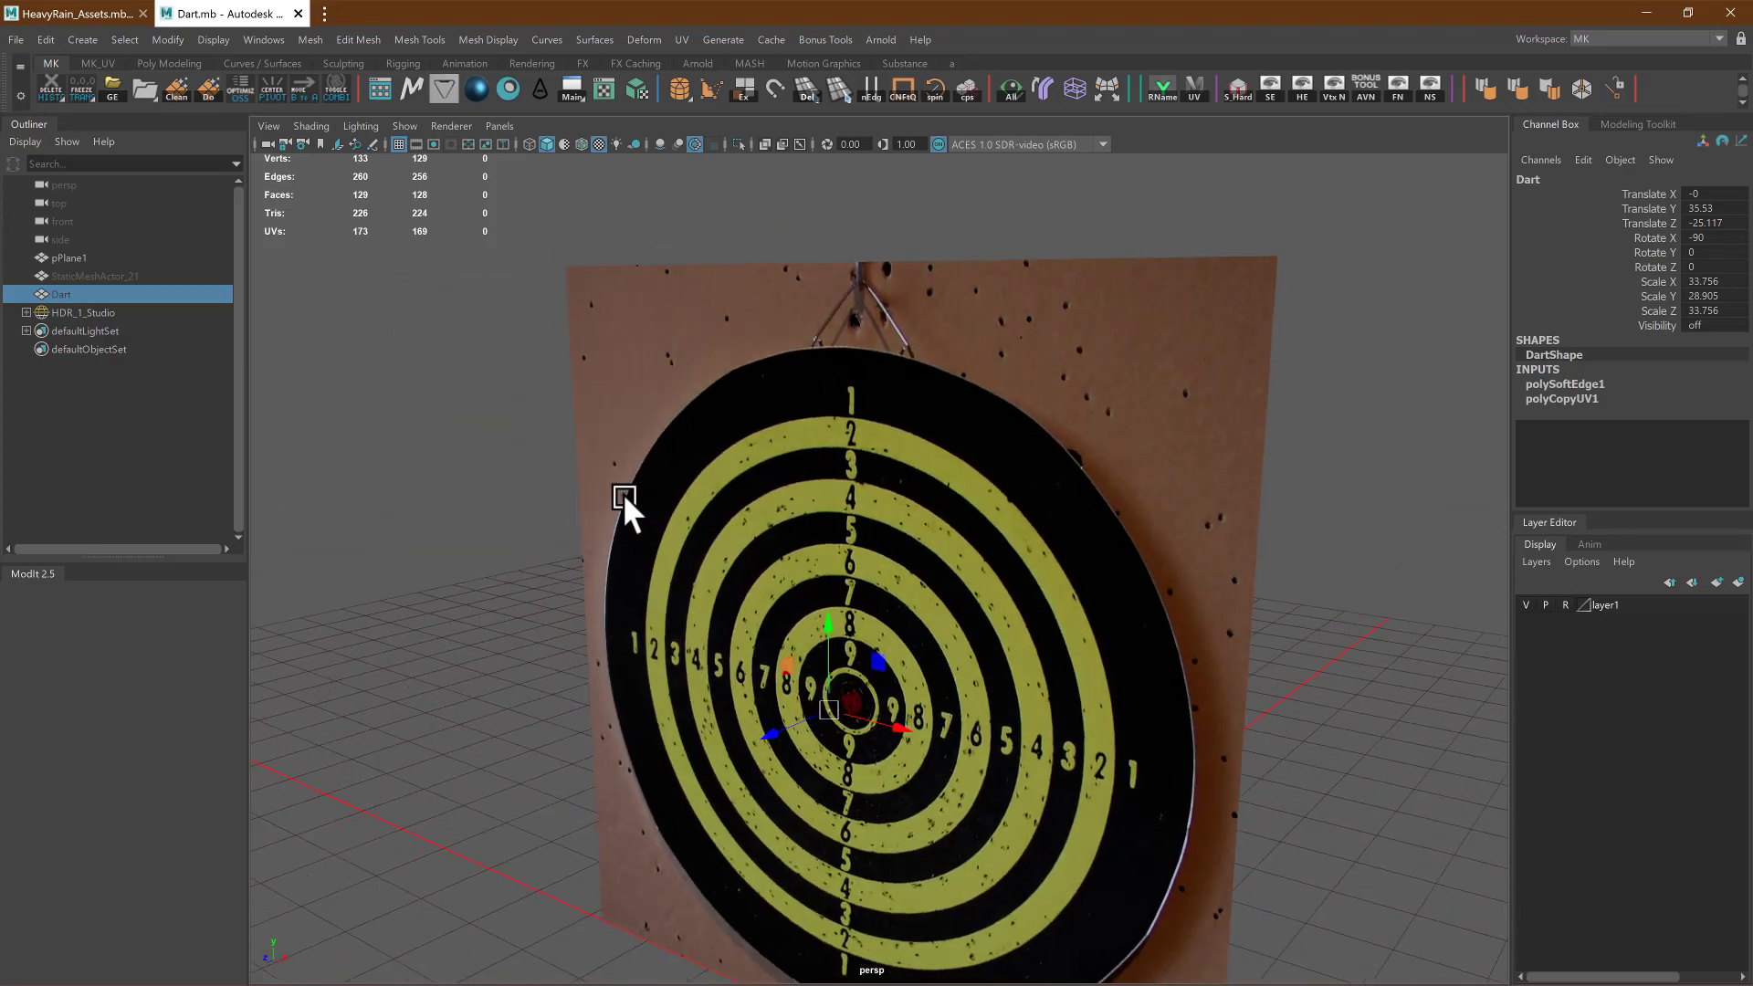
{"action": "scroll", "coordinate": [697, 503], "scroll_direction": "down", "scroll_amount": 3}
{"action": "key", "text": "h"}
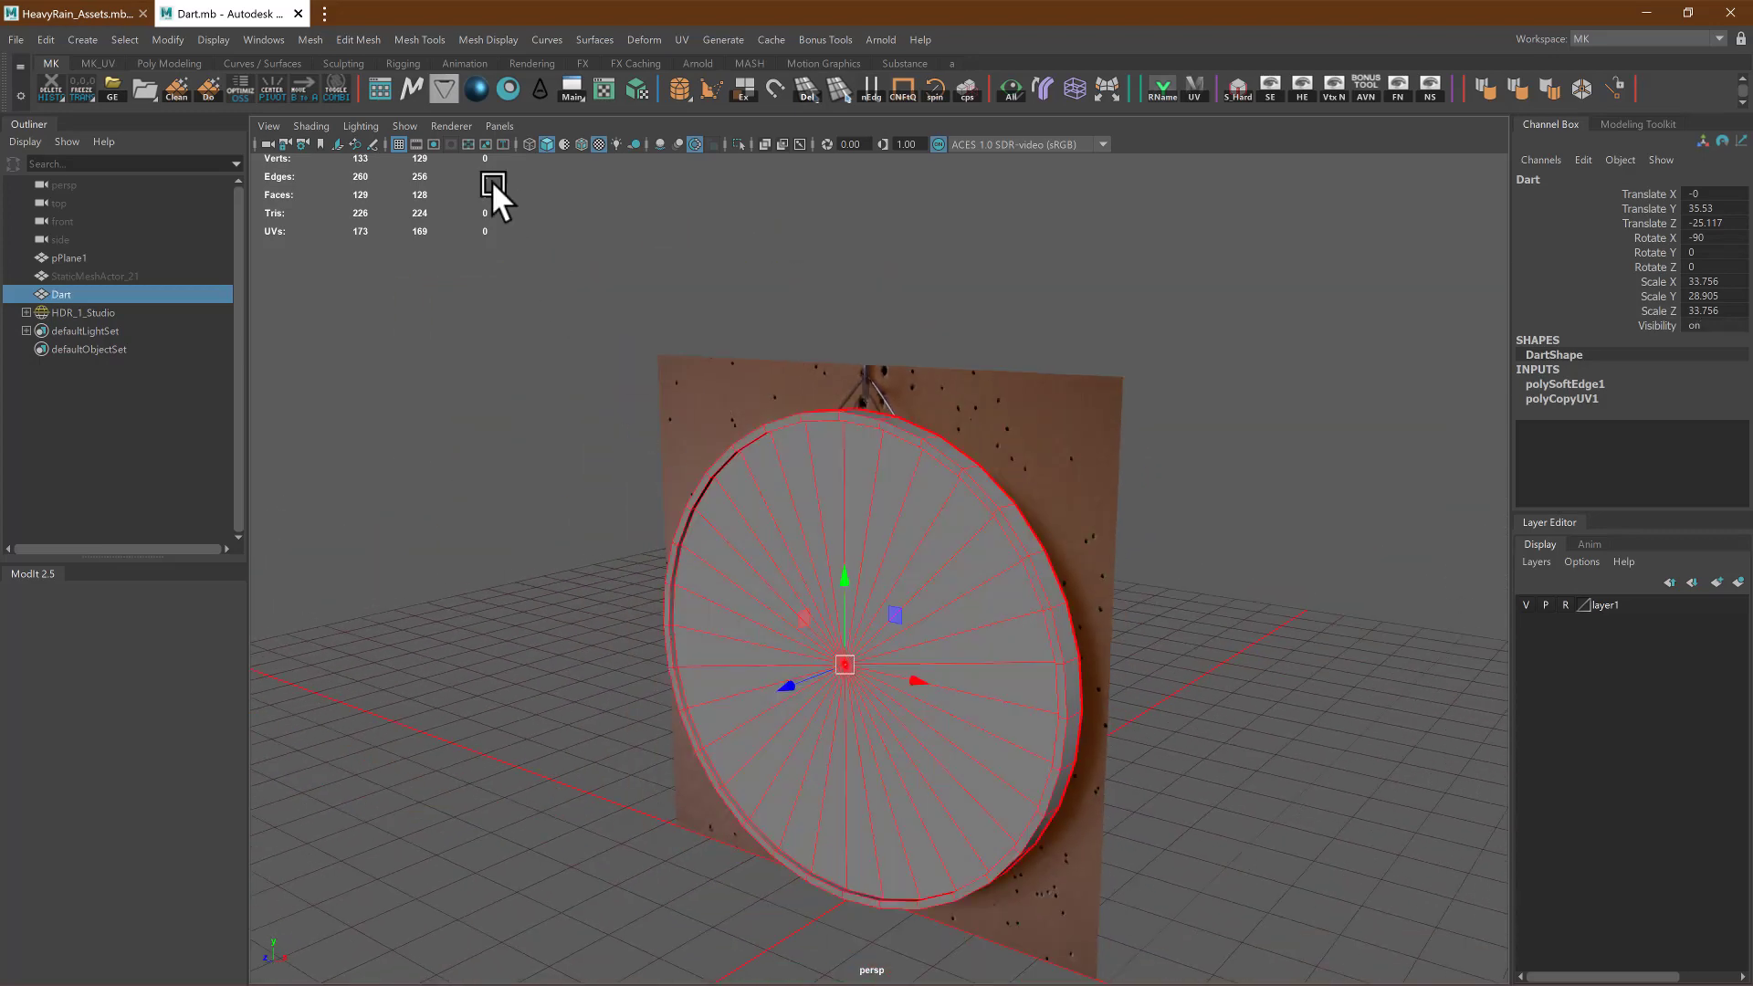
- Switch Maya to the UV workspace and examine the Dart mesh's UV layout with the texture image display toggled
{"action": "left_click", "coordinate": [561, 90]}
{"action": "scroll", "coordinate": [575, 438], "scroll_direction": "down", "scroll_amount": 2}
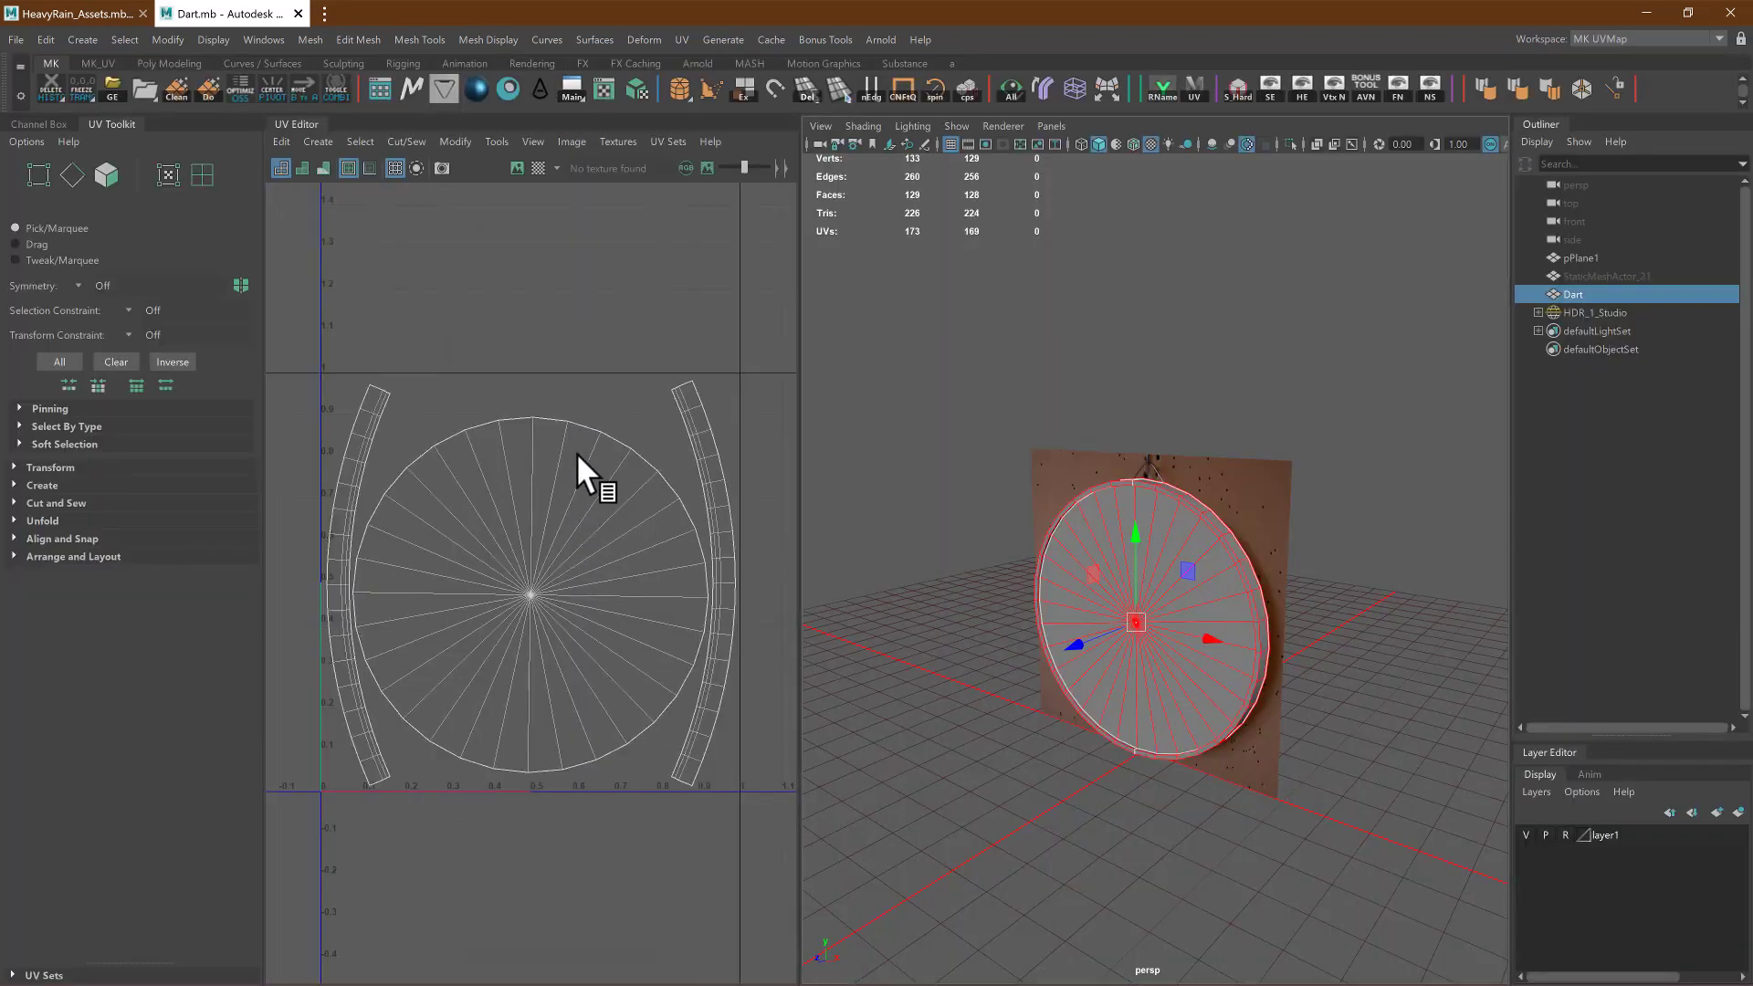
{"action": "left_click", "coordinate": [517, 168]}
{"action": "left_click", "coordinate": [1207, 375]}
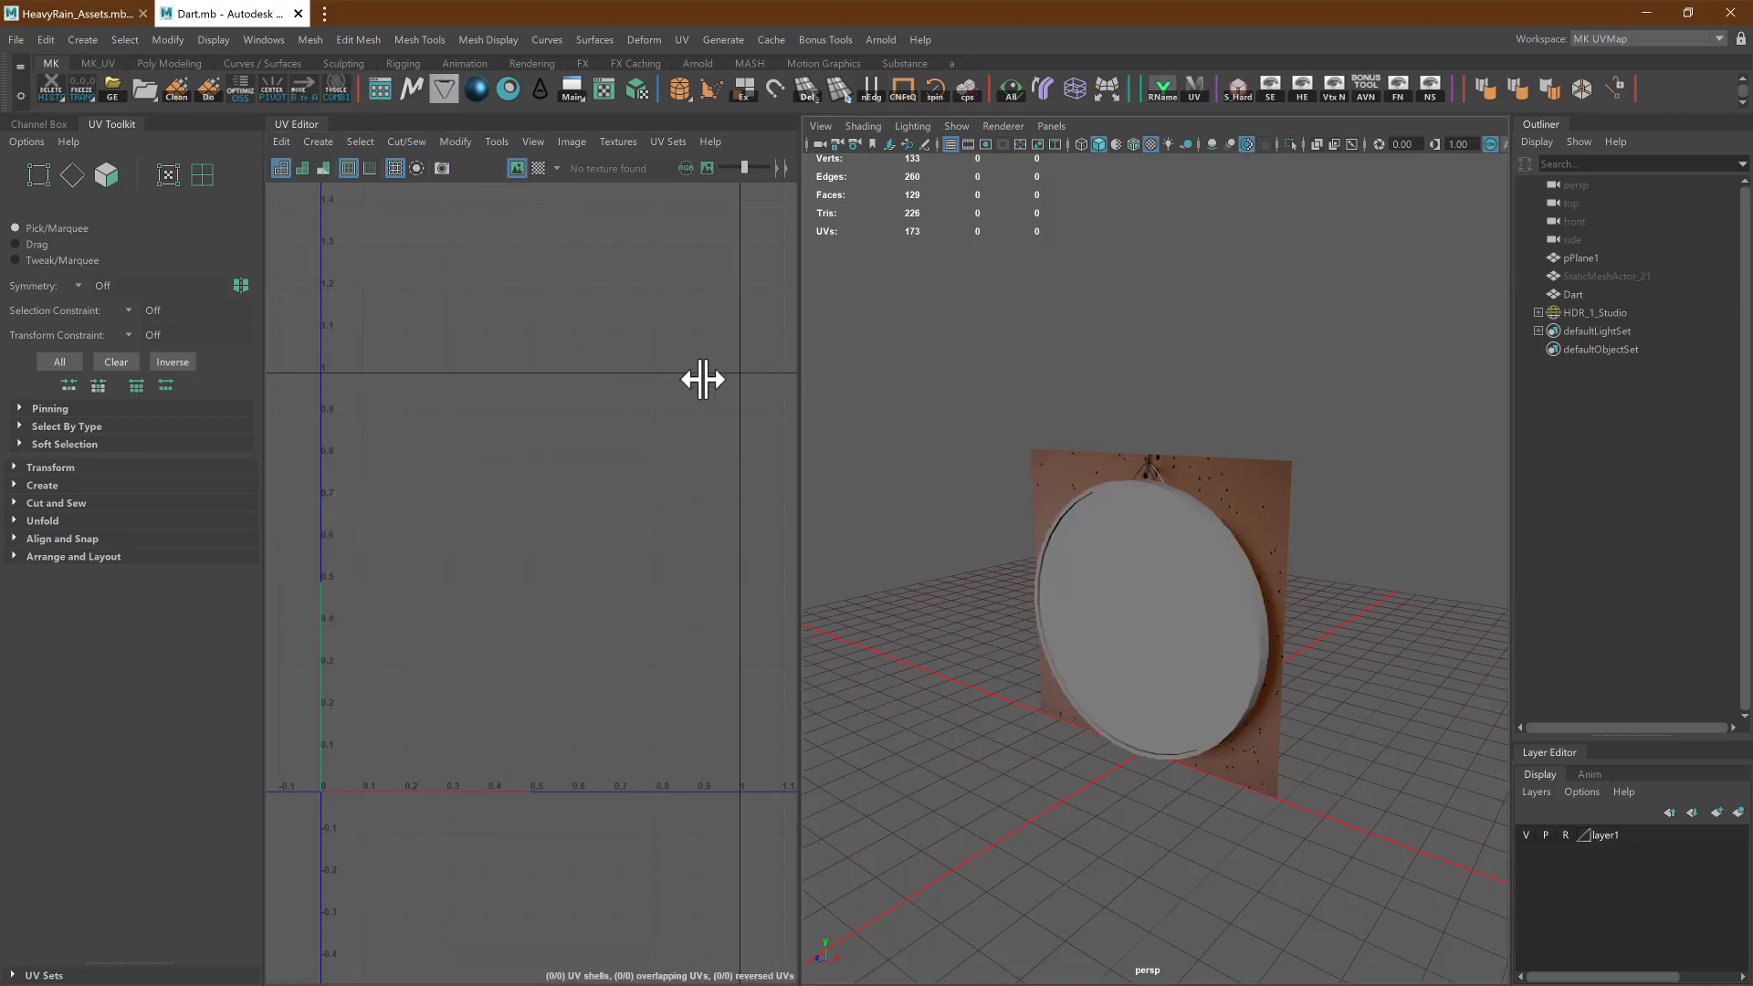
{"action": "left_click", "coordinate": [1203, 570]}
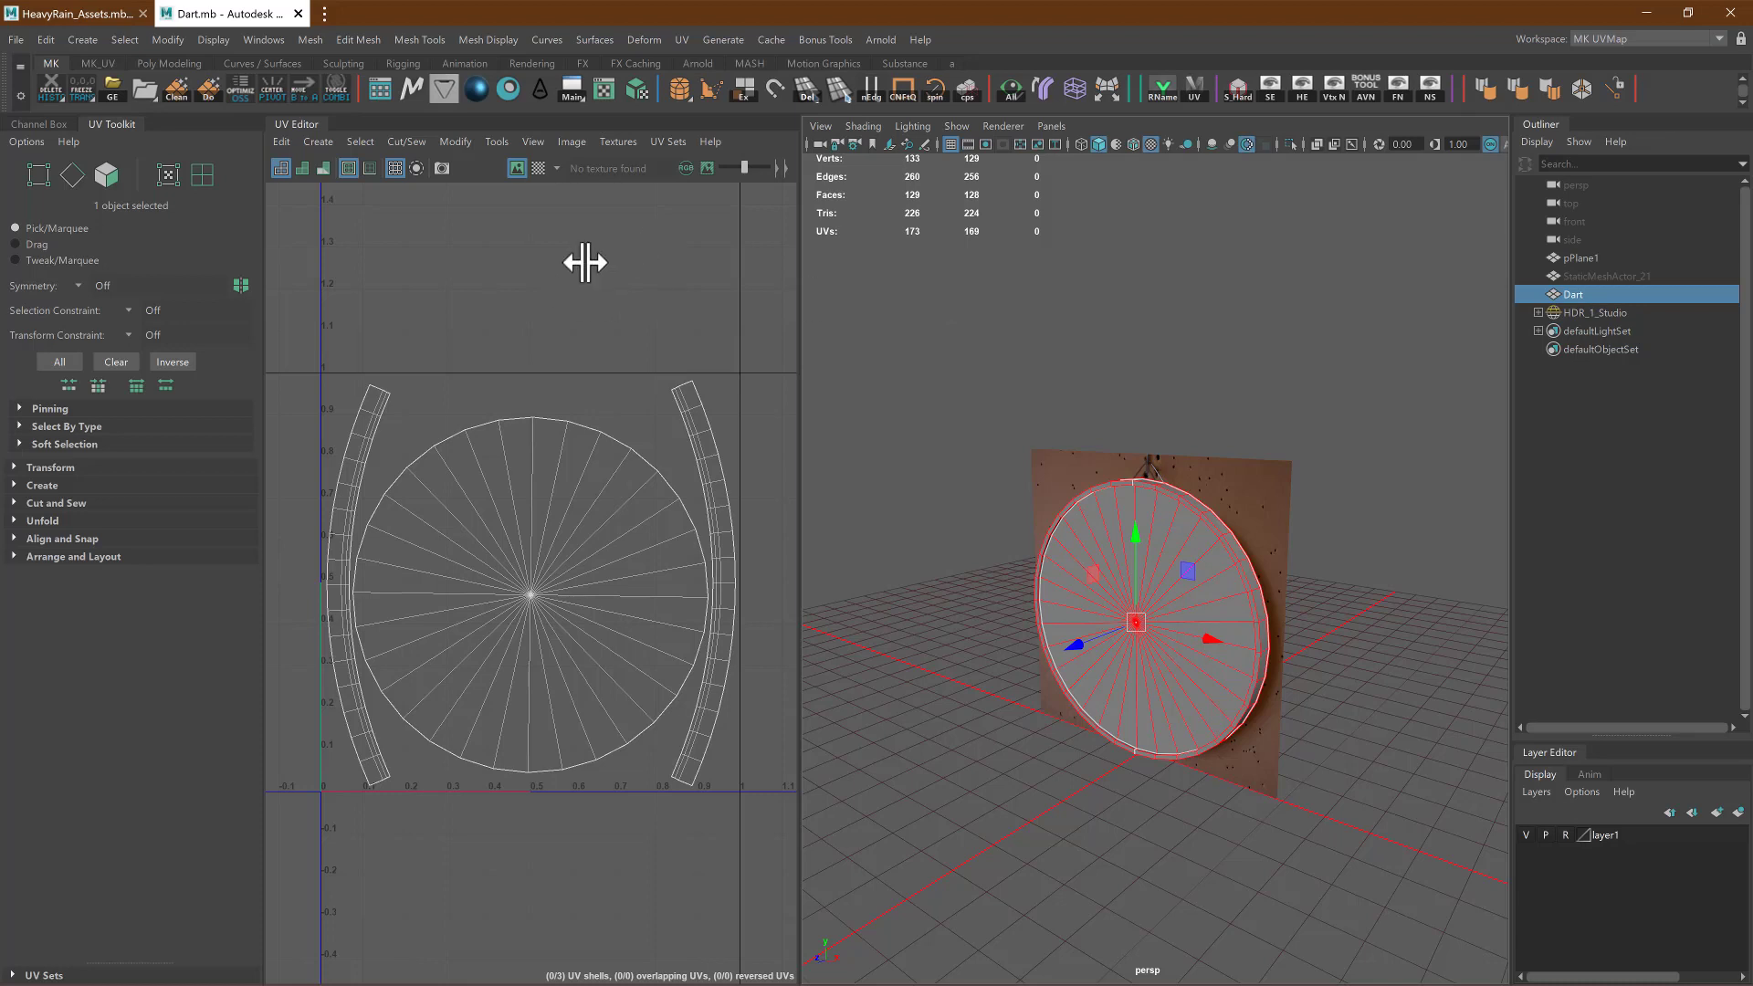
{"action": "left_click", "coordinate": [1038, 299]}
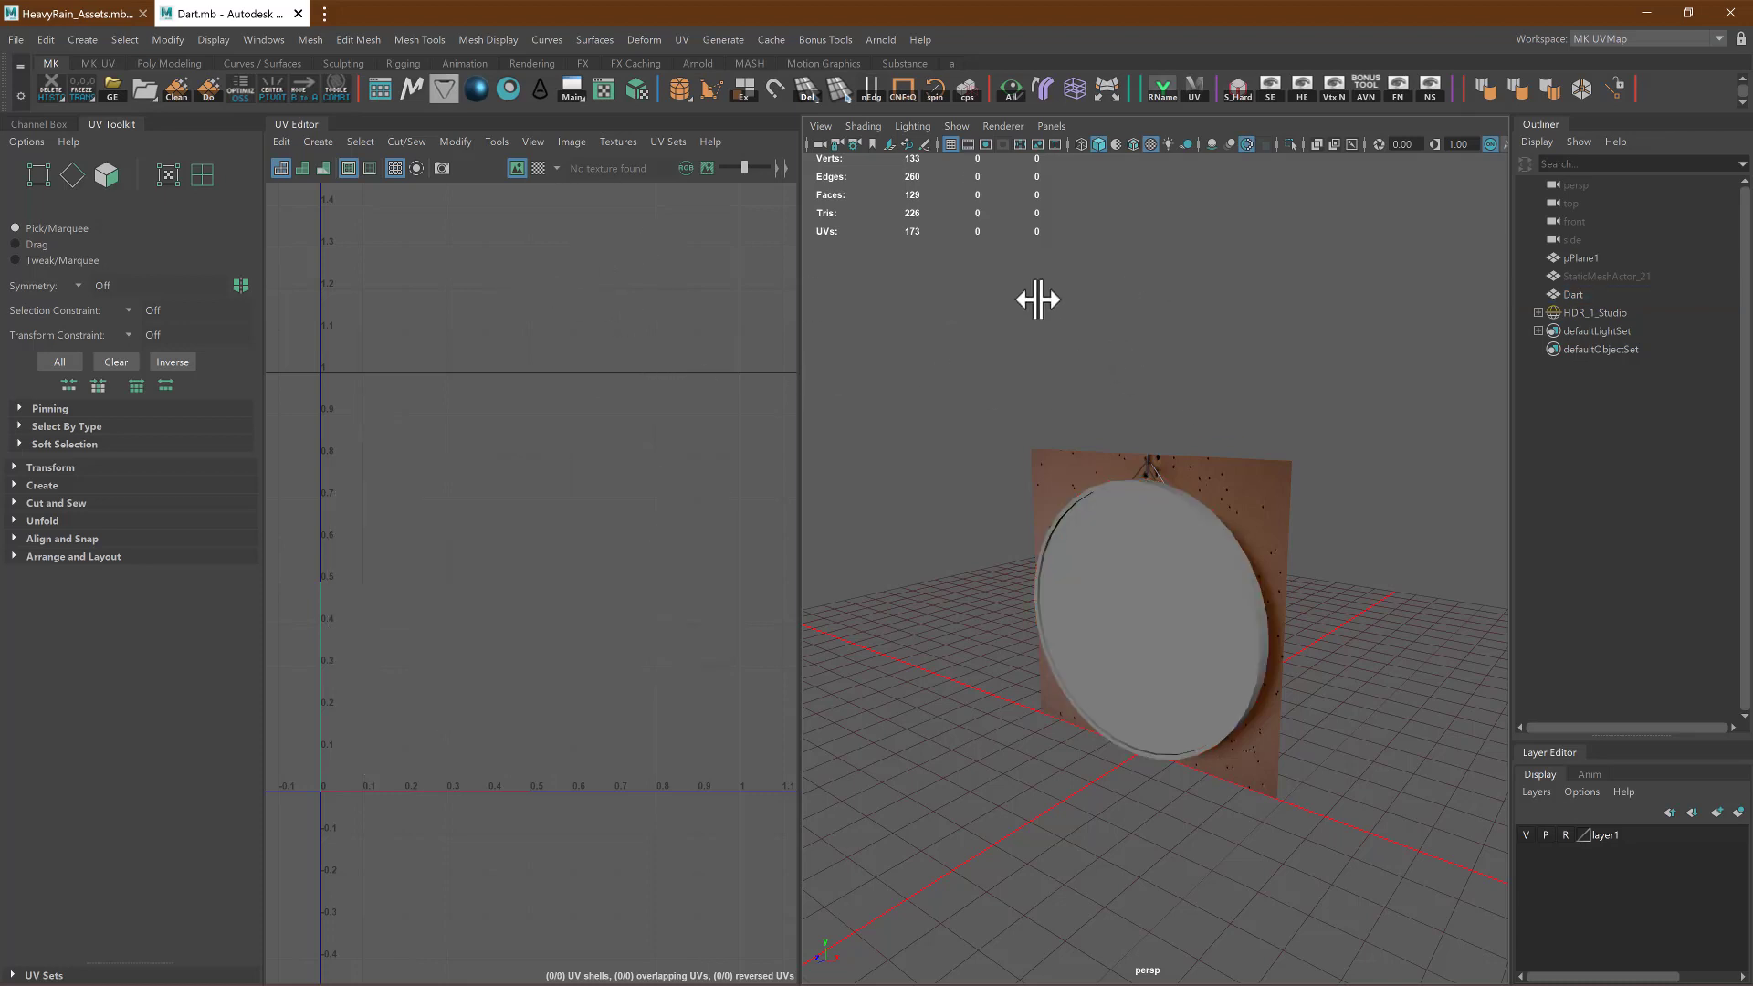
- Close Dart.mb without saving the changes and switch back to Unreal Editor
{"action": "left_click", "coordinate": [298, 14]}
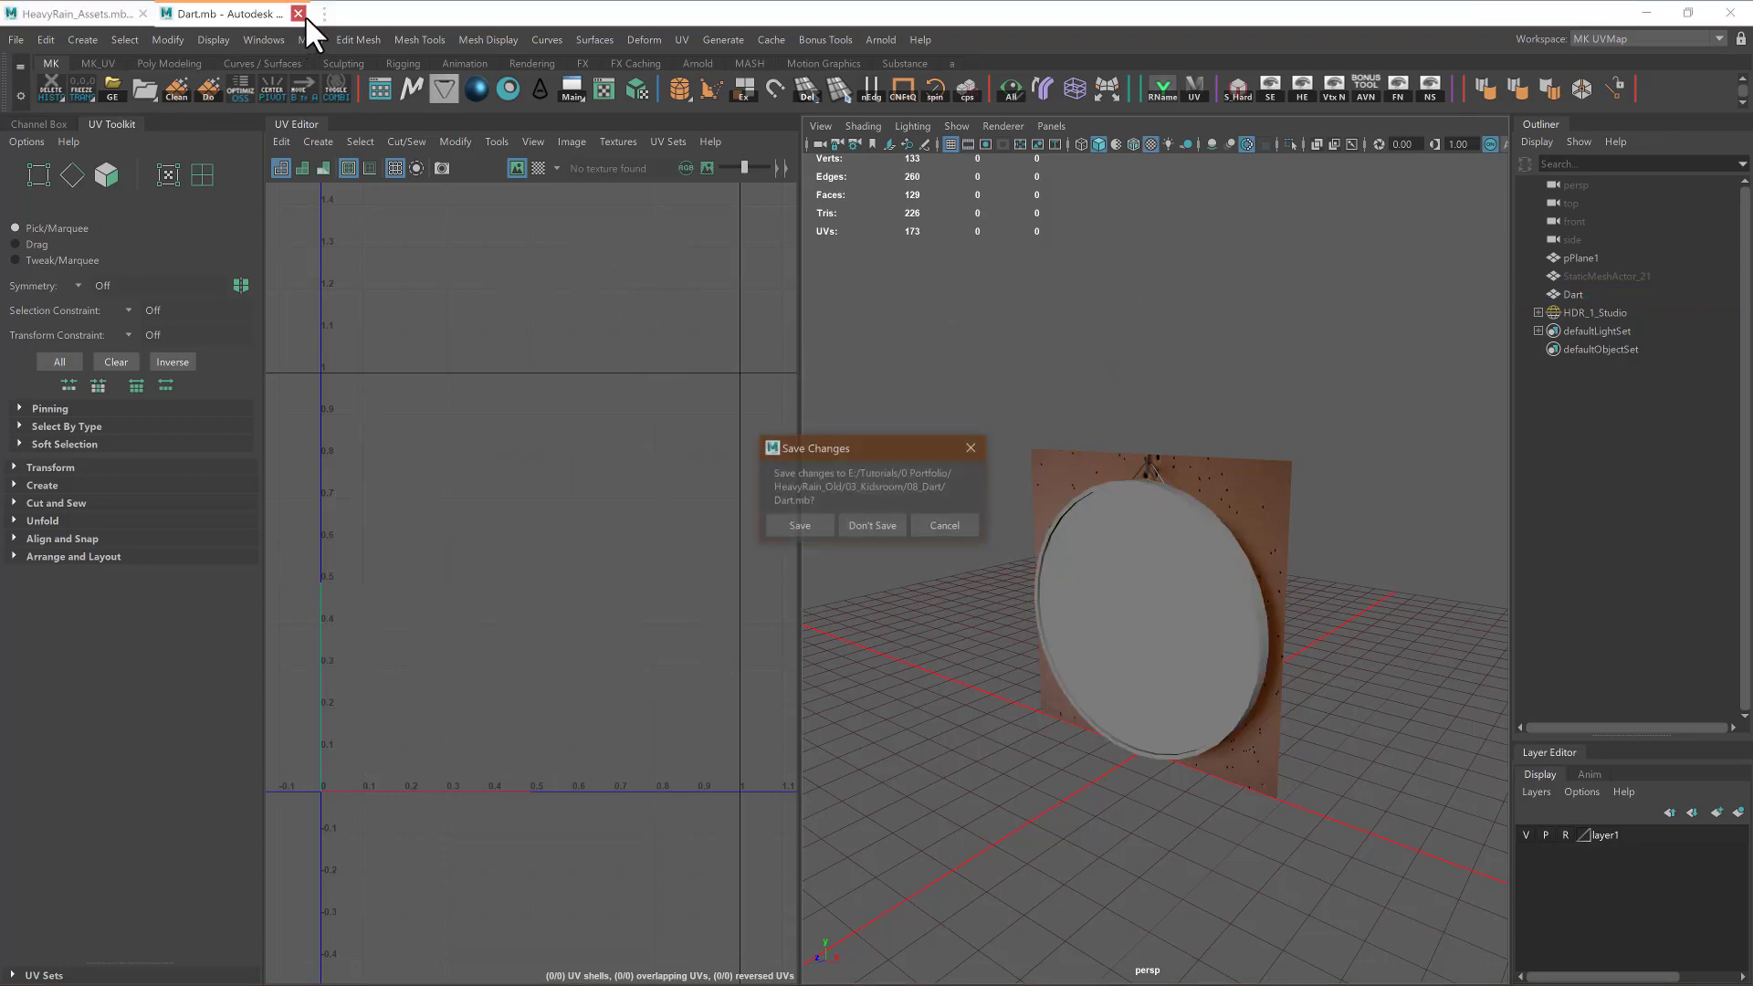
{"action": "left_click", "coordinate": [882, 526]}
{"action": "key", "text": "alt+Tab"}
{"action": "key", "text": "alt+Tab"}
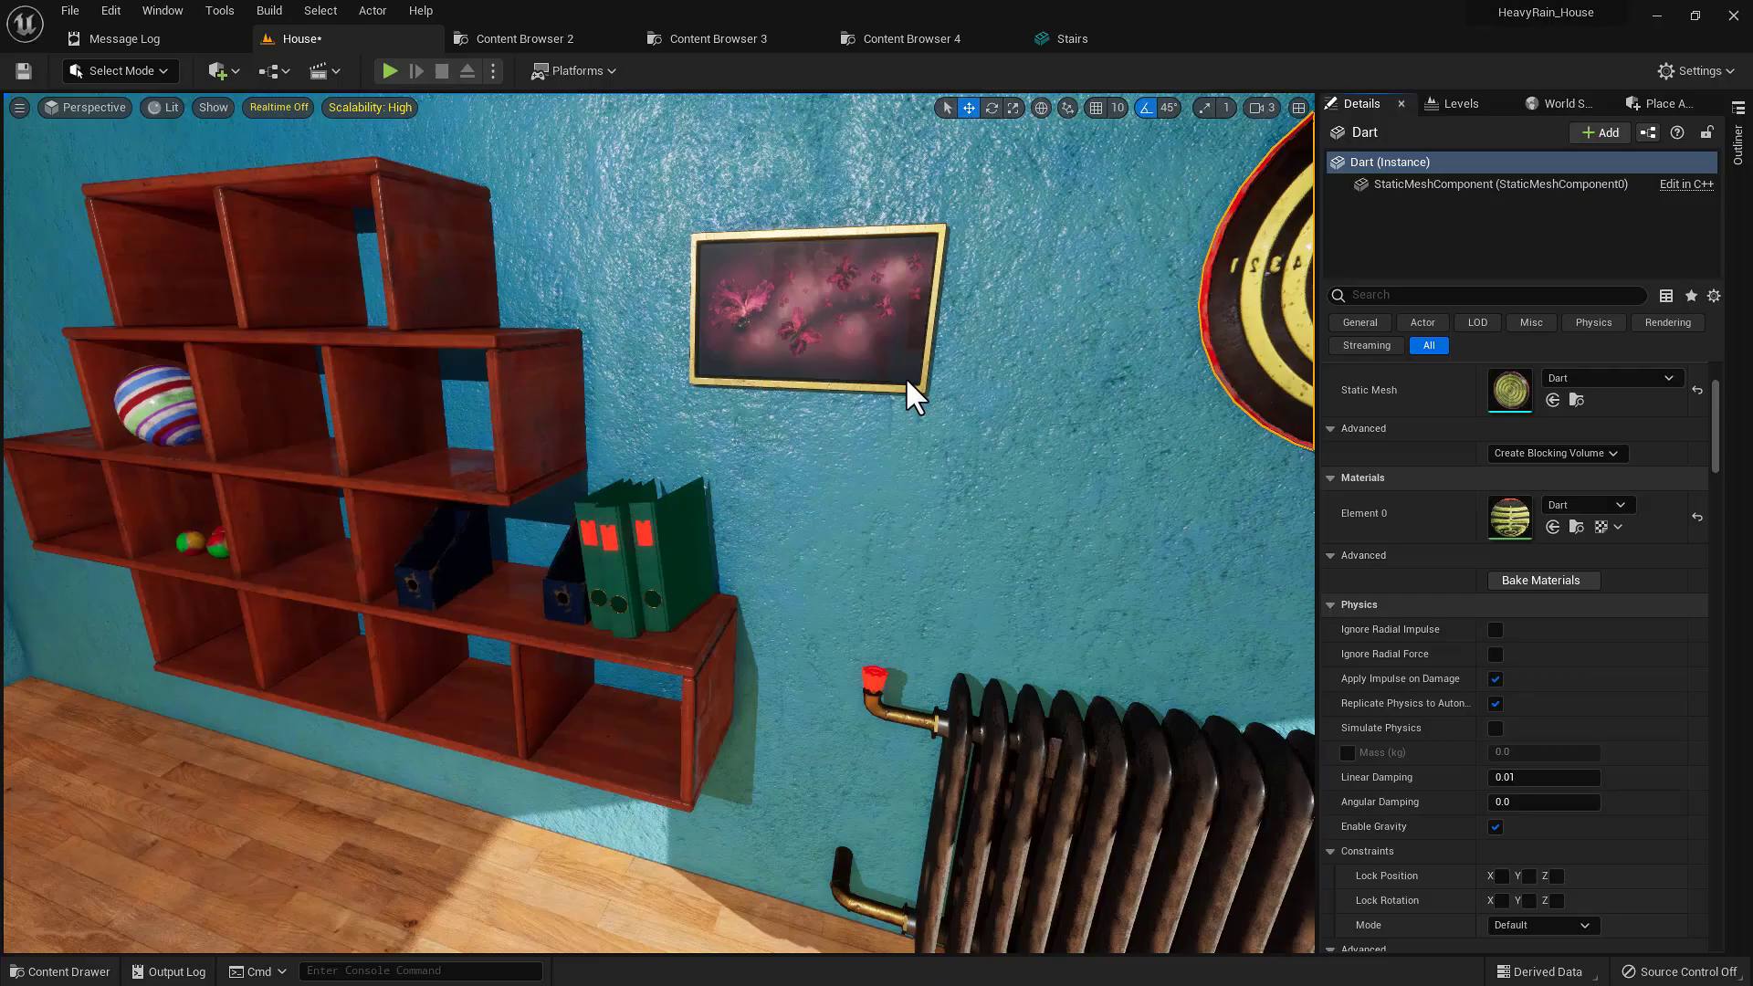
- Select the Desk_Kids mesh near the balcony and examine the hammer, screw and screwdriver on the floor beside it
{"action": "right_click_drag", "start_coordinate": [906, 377], "coordinate": [240, 415]}
{"action": "right_click_drag", "start_coordinate": [1132, 407], "coordinate": [939, 397]}
{"action": "left_click", "coordinate": [790, 541]}
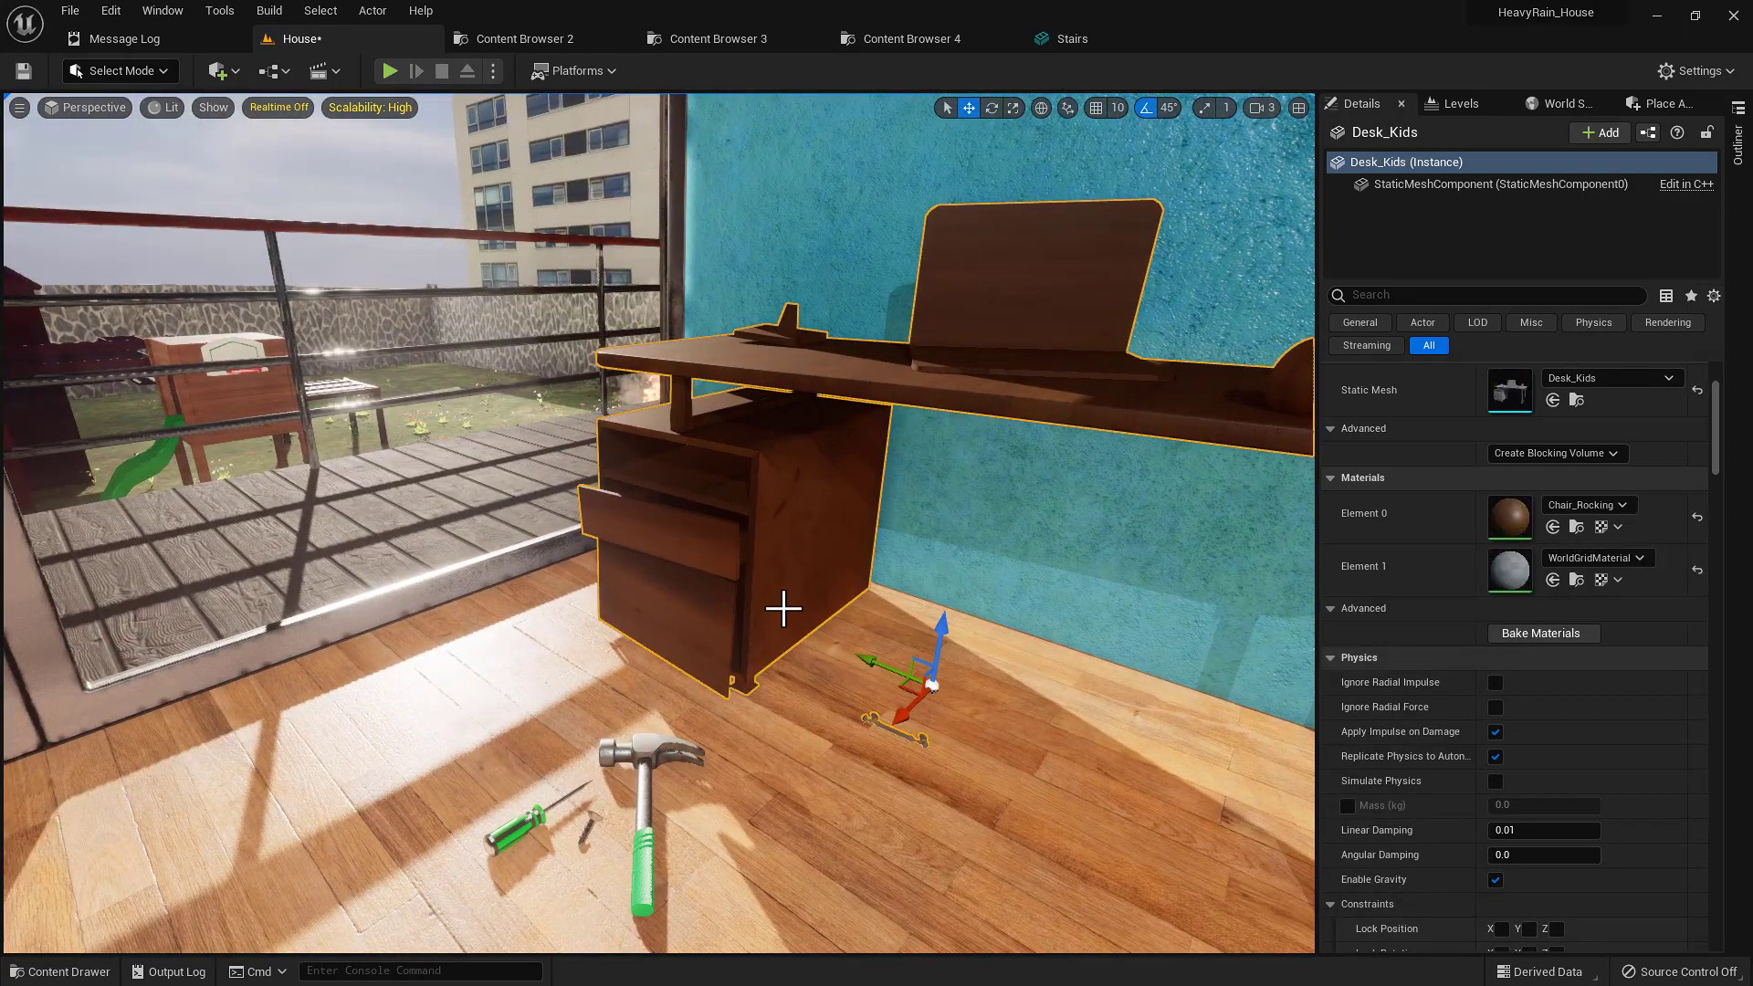
{"action": "right_click_drag", "start_coordinate": [784, 608], "coordinate": [758, 692]}
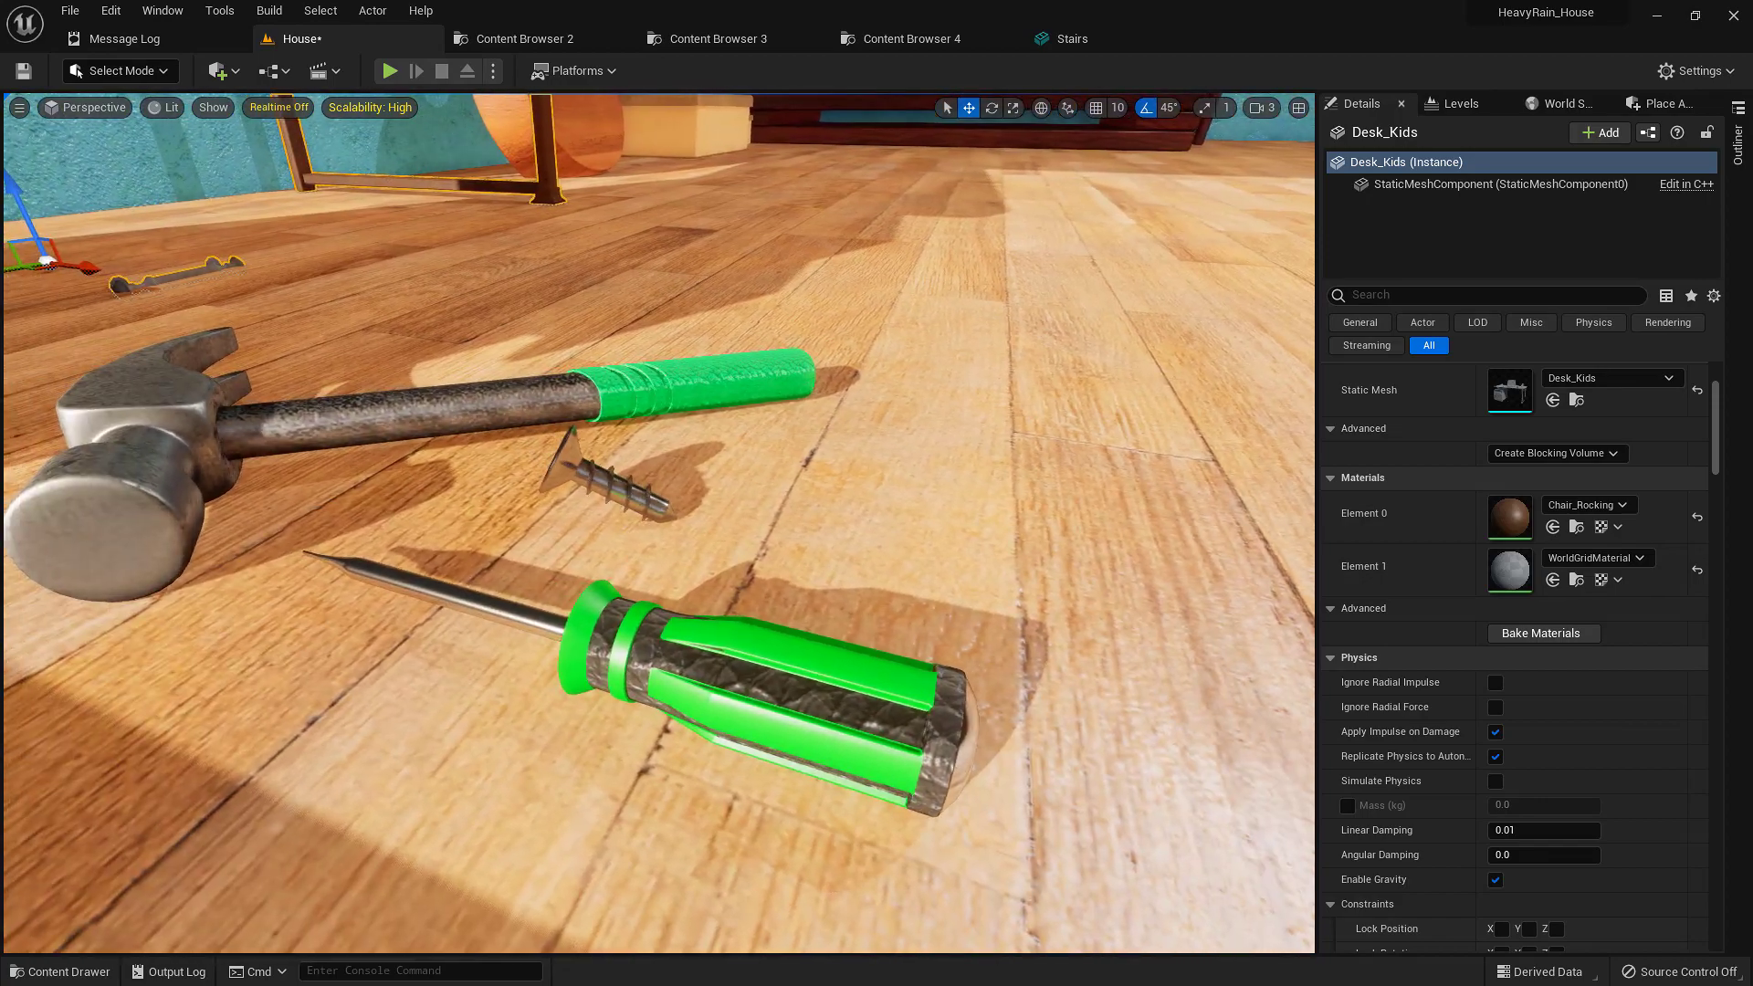
- Focus on the selected Desk_Kids mesh and examine it beside the guitar and wall pictures
{"action": "key", "text": "f"}
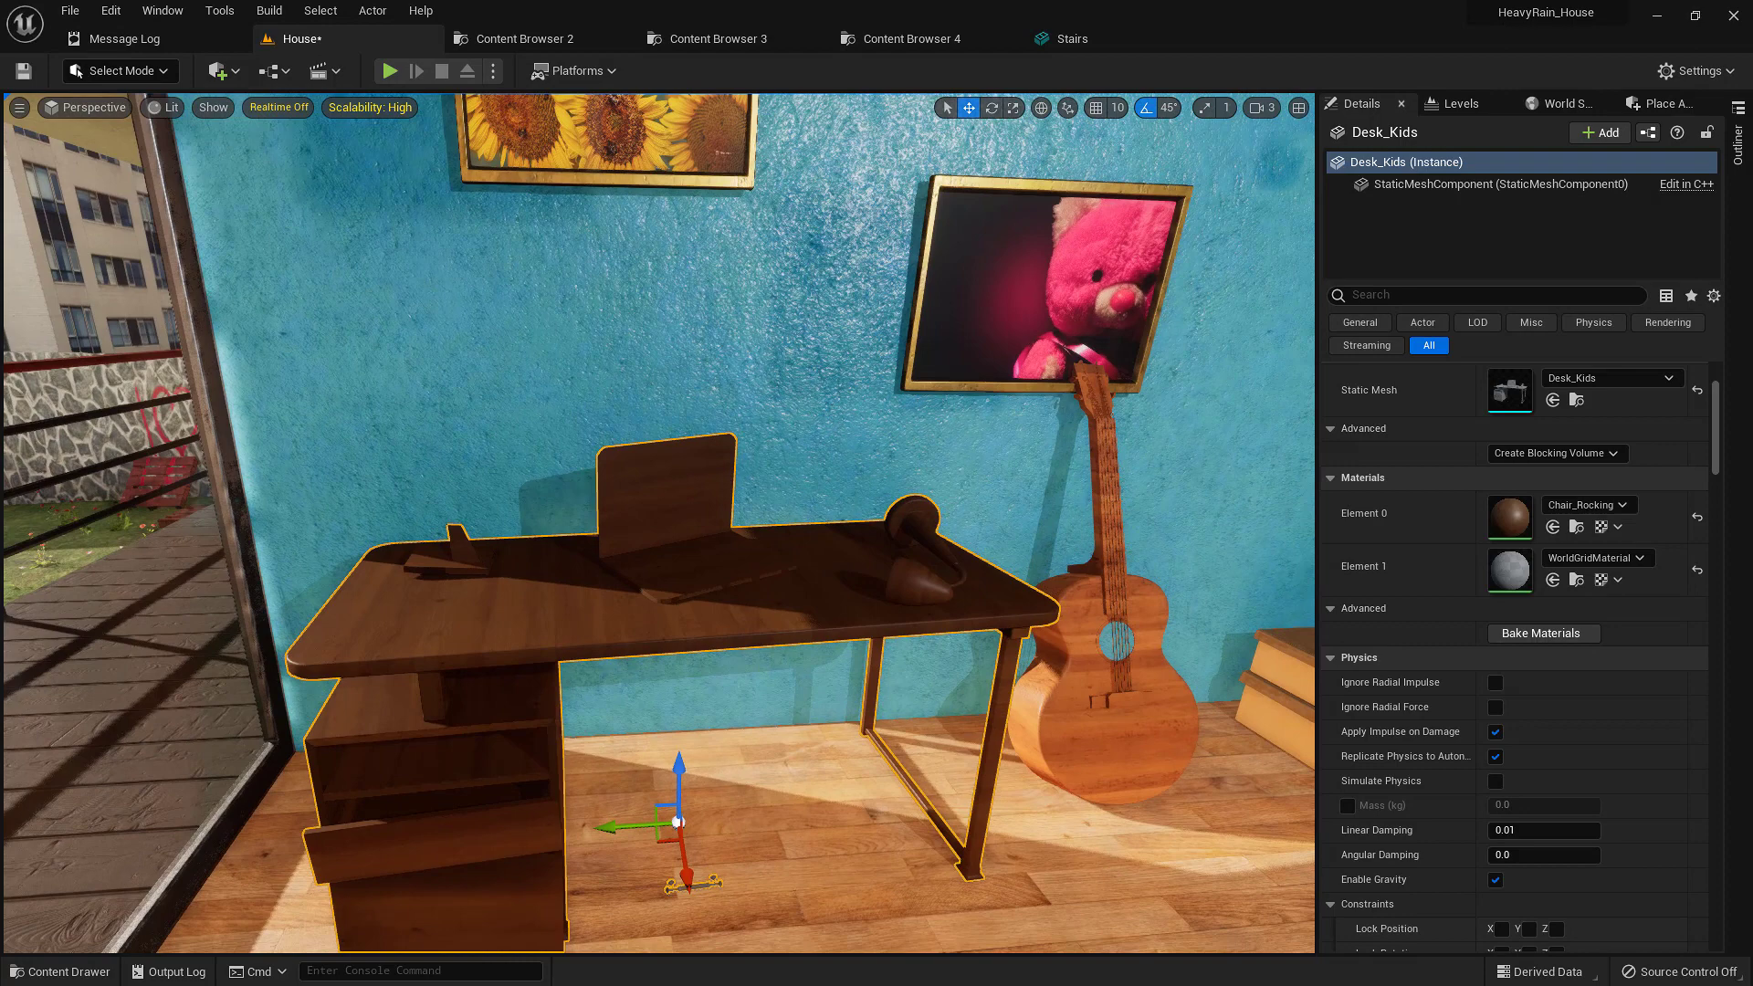
{"action": "right_click_drag", "start_coordinate": [658, 523], "coordinate": [584, 530]}
{"action": "right_click_drag", "start_coordinate": [675, 703], "coordinate": [703, 710]}
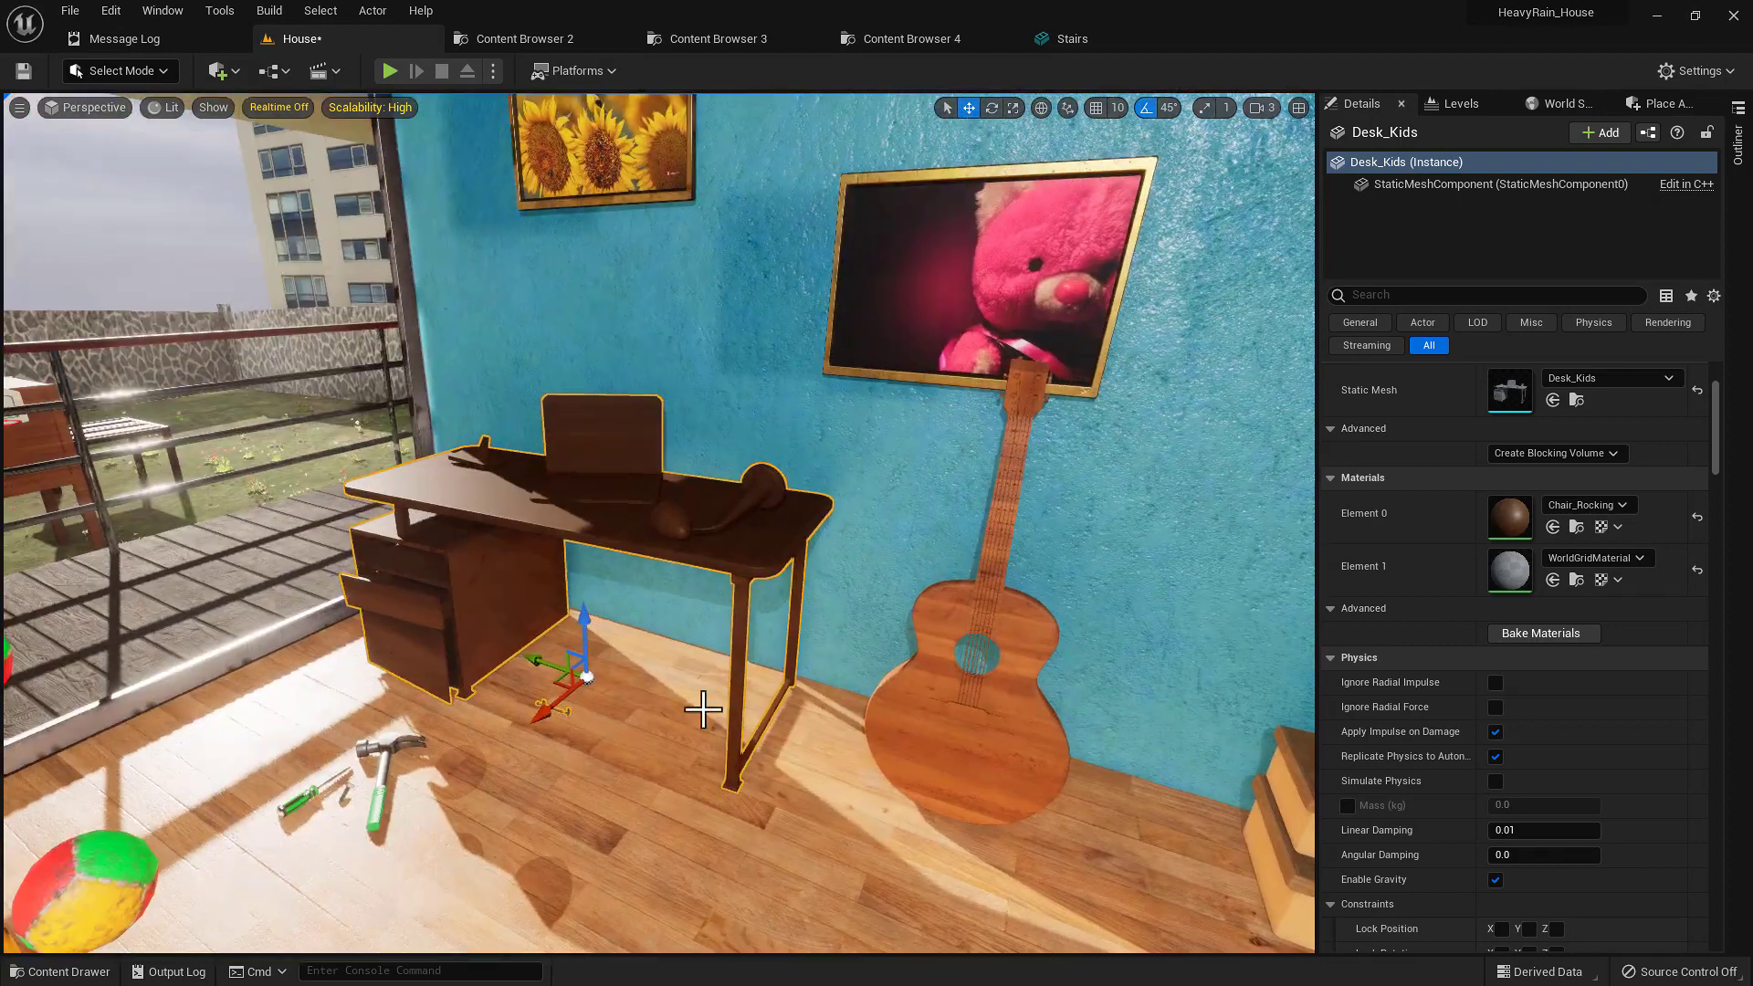
- Open the 02 - Desk folder in File Explorer, under Tutorials, 0 Portfolio, #Don't Work on them, keeping the desk in Unreal visible
{"action": "key", "text": "super+e"}
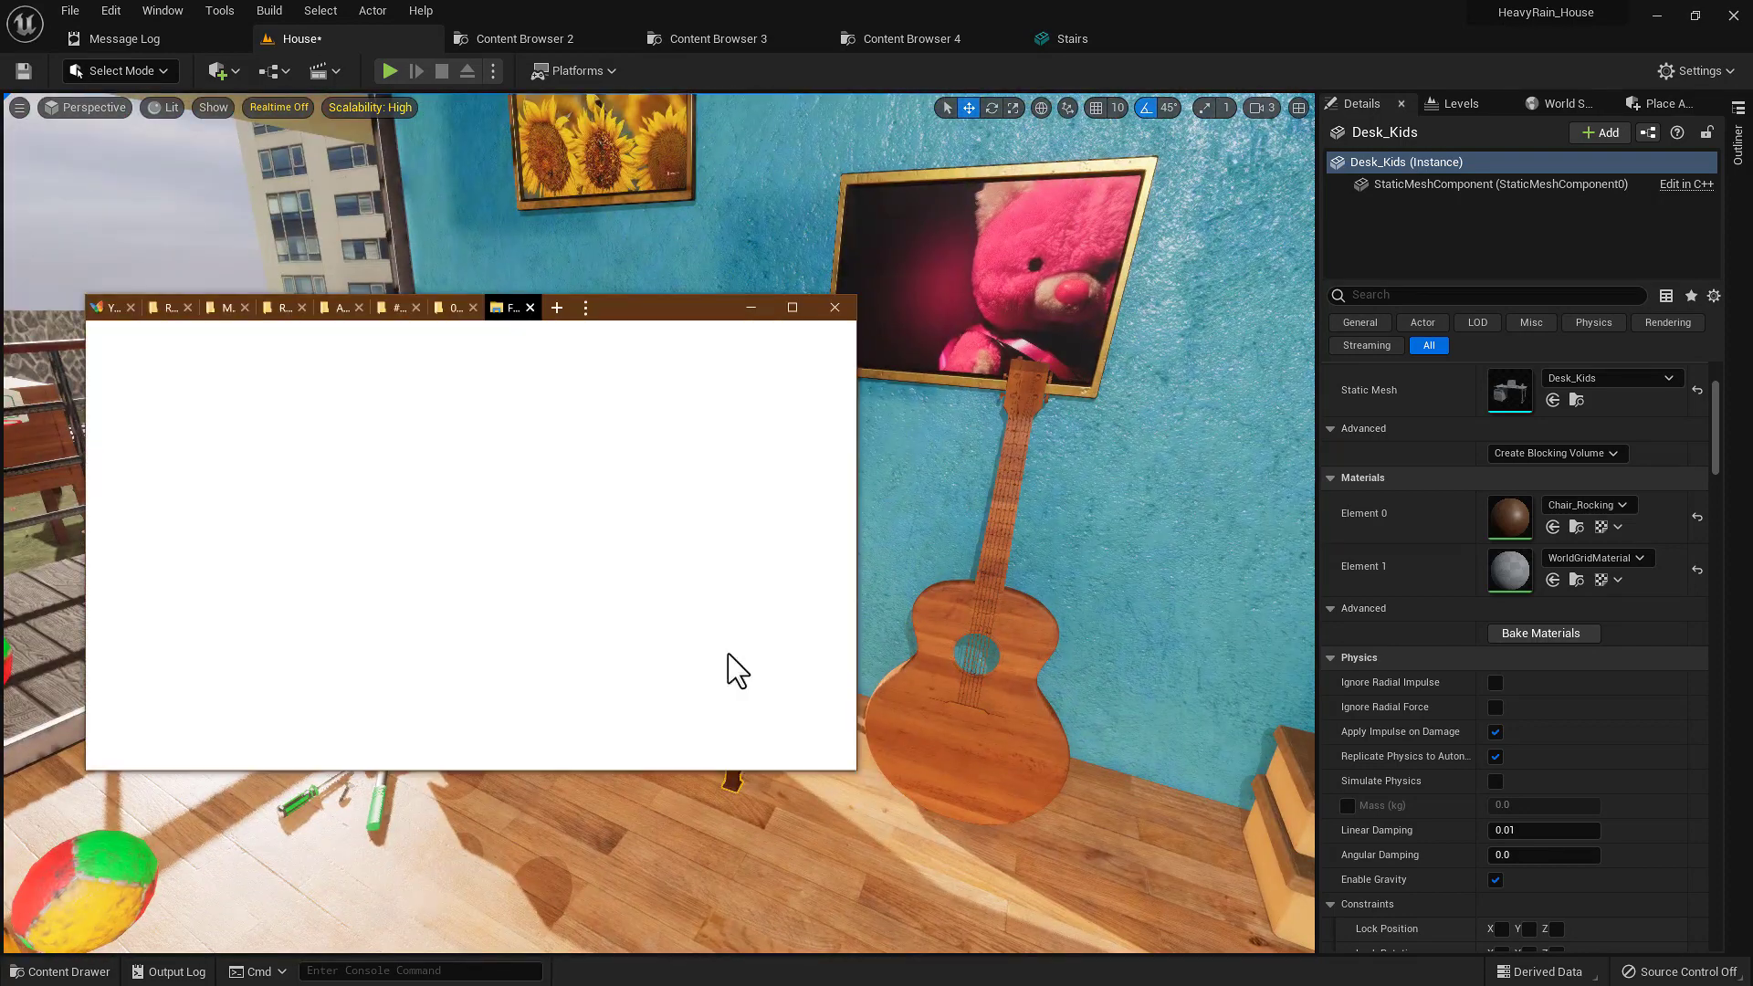
{"action": "left_click", "coordinate": [207, 630]}
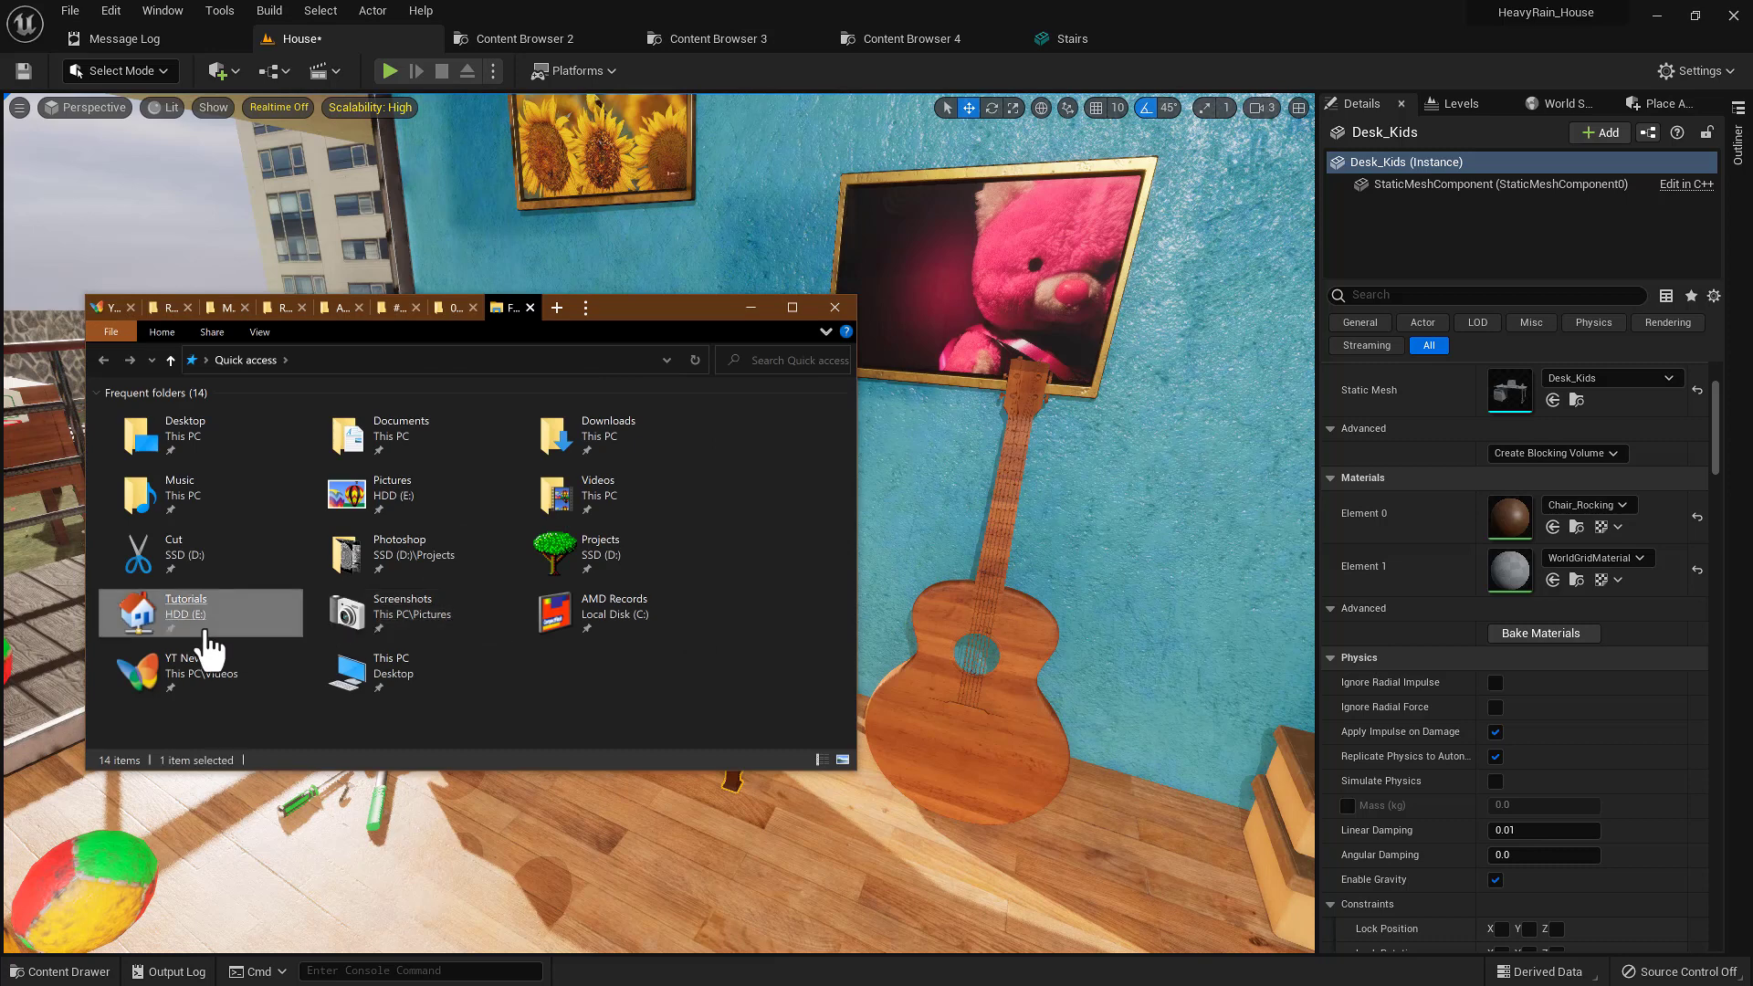
{"action": "double_click", "coordinate": [204, 630]}
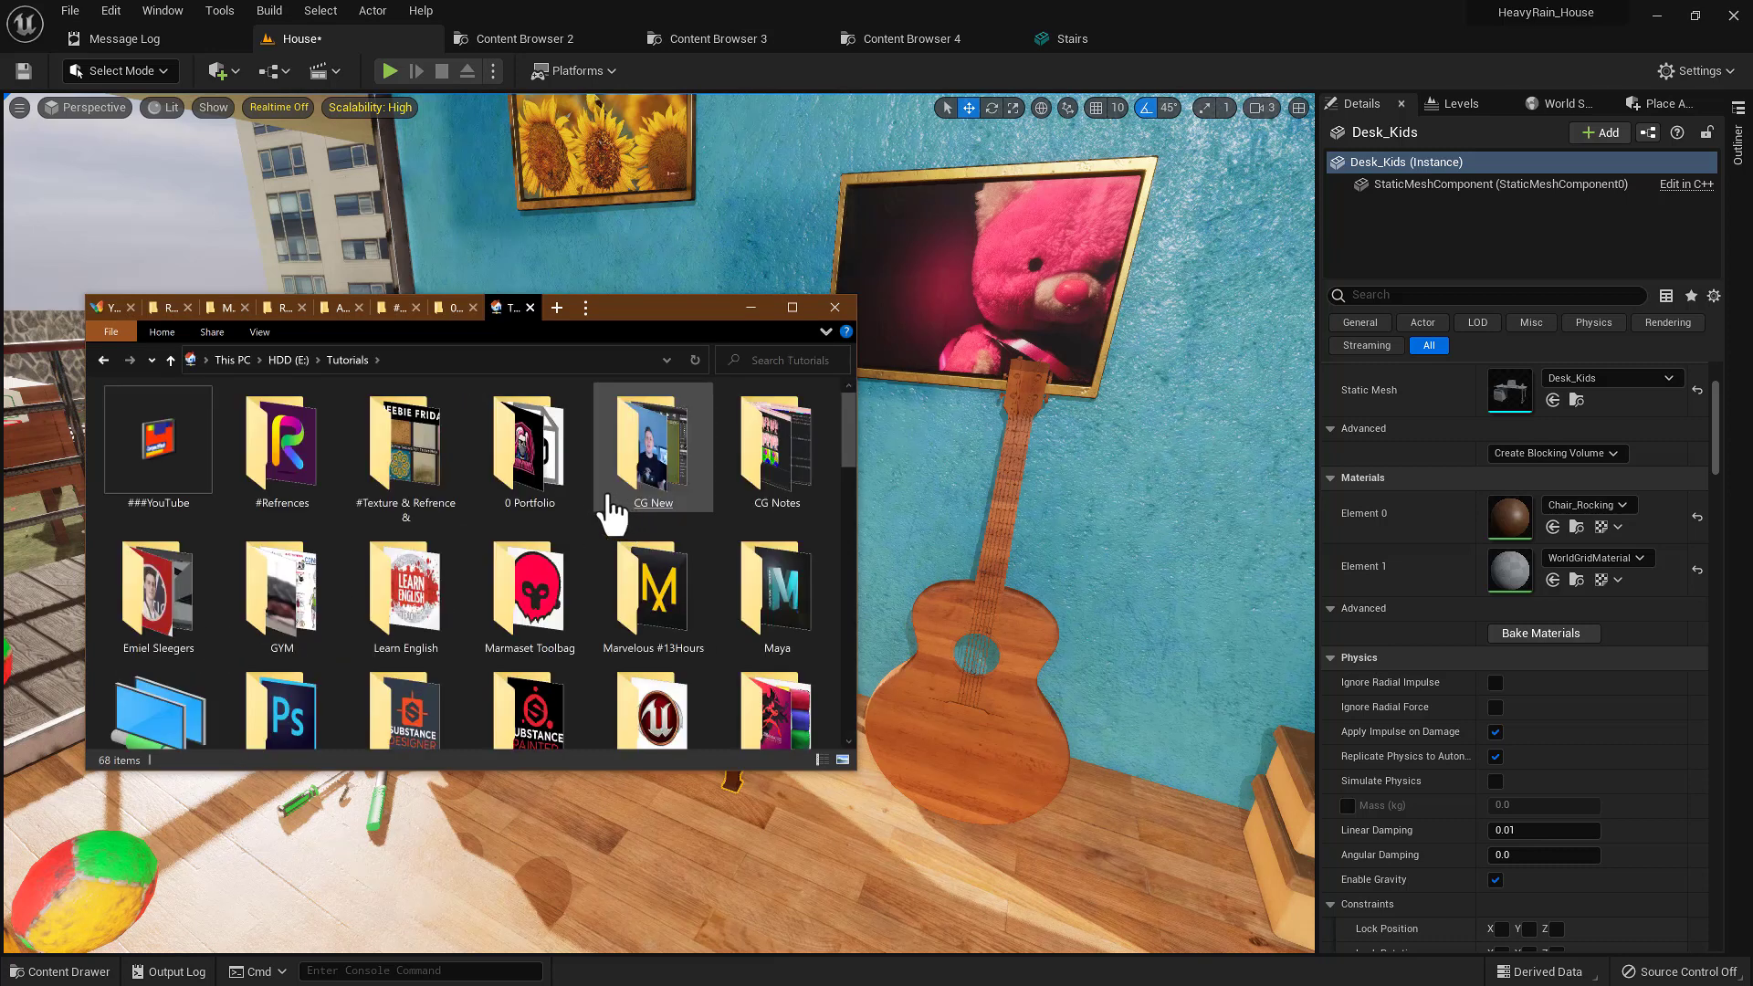
{"action": "double_click", "coordinate": [490, 467]}
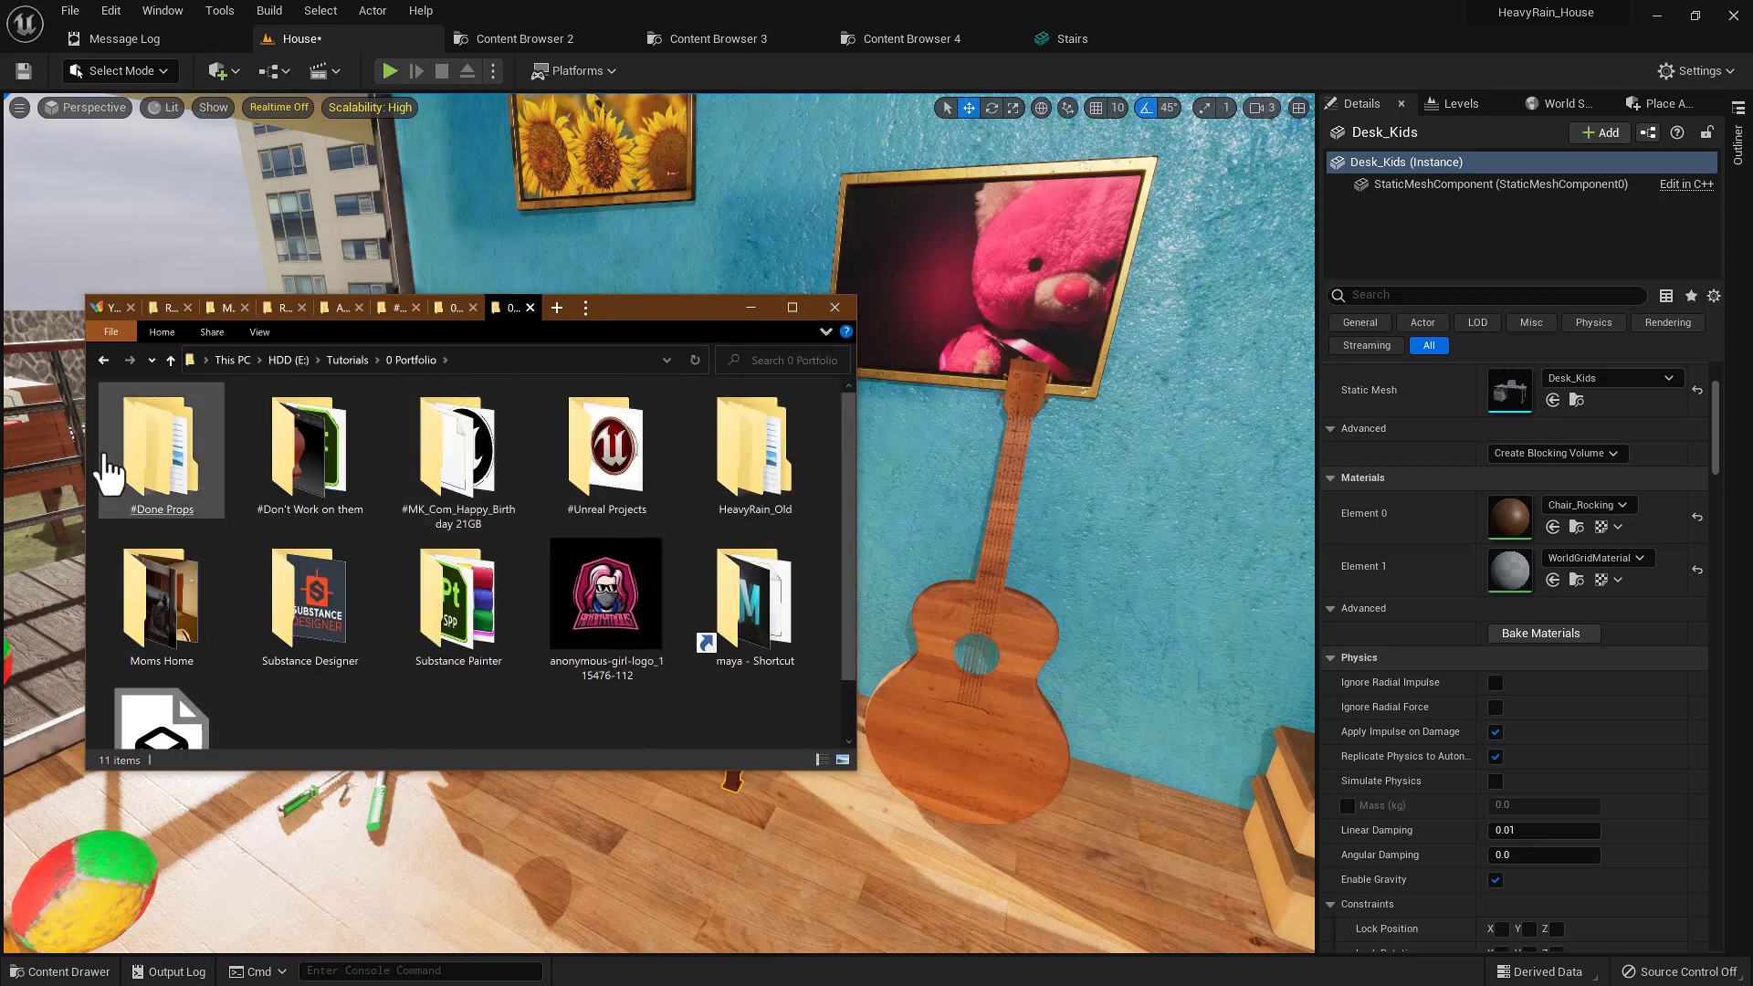
{"action": "double_click", "coordinate": [310, 456]}
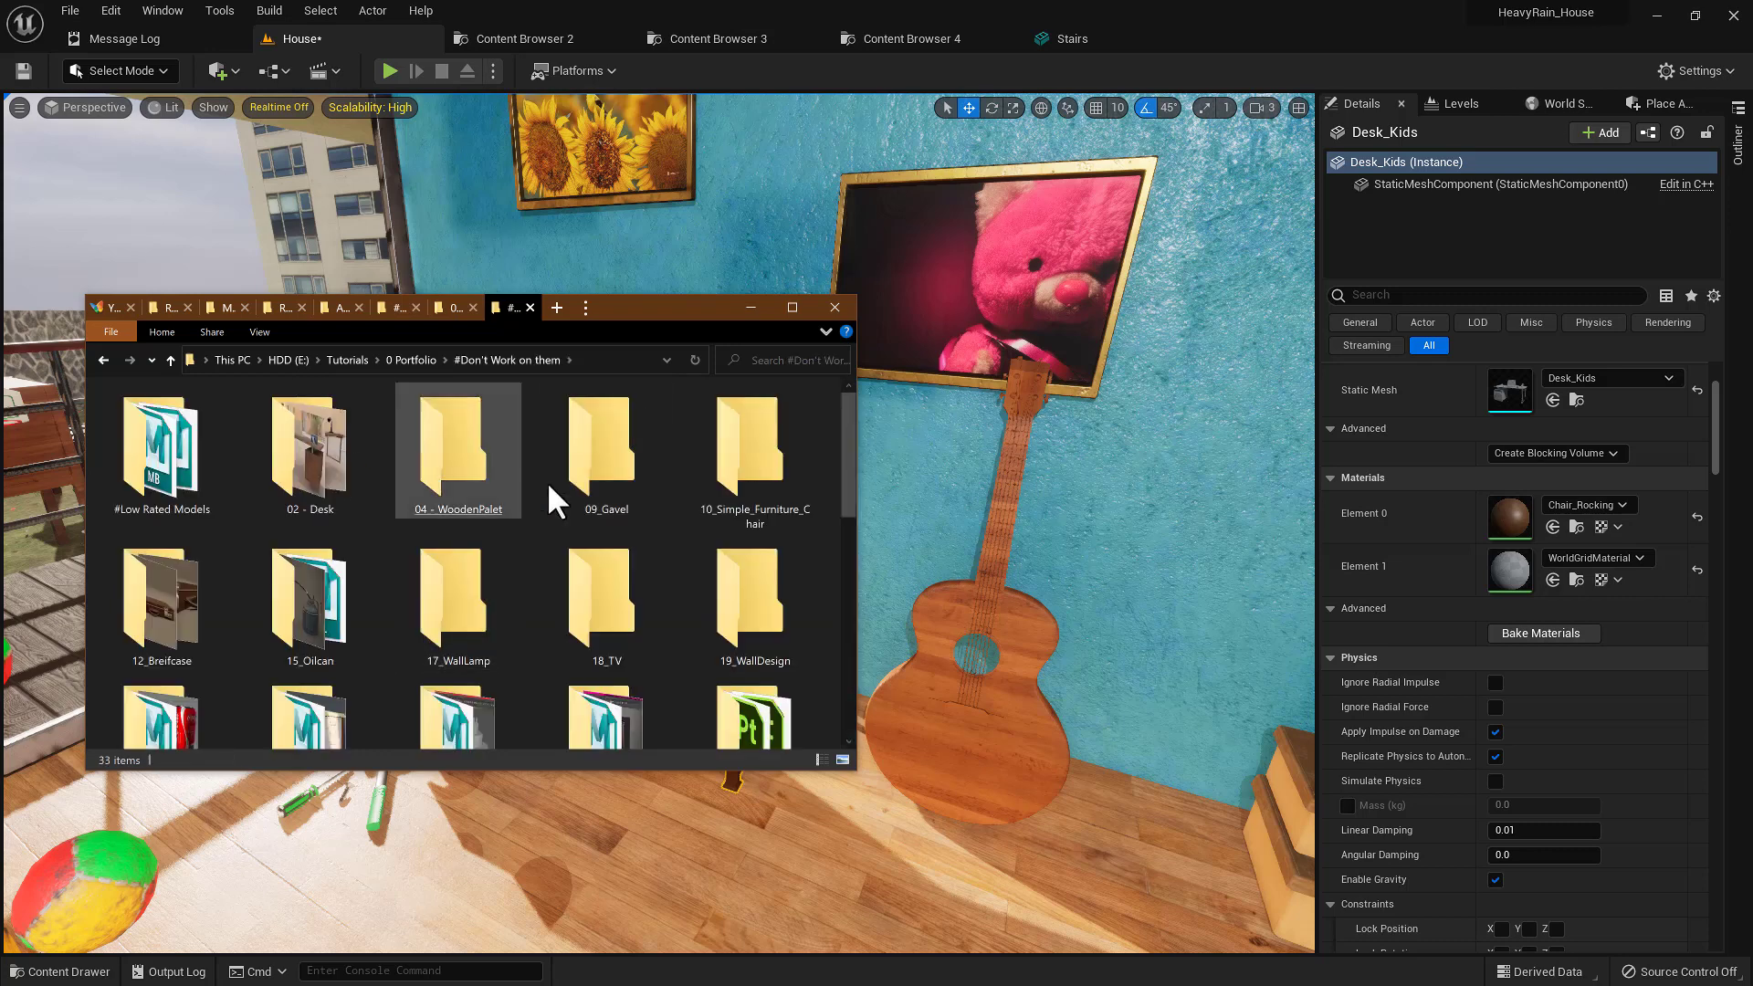
{"action": "left_click_drag", "start_coordinate": [671, 310], "coordinate": [1255, 247]}
{"action": "left_click", "coordinate": [913, 422]}
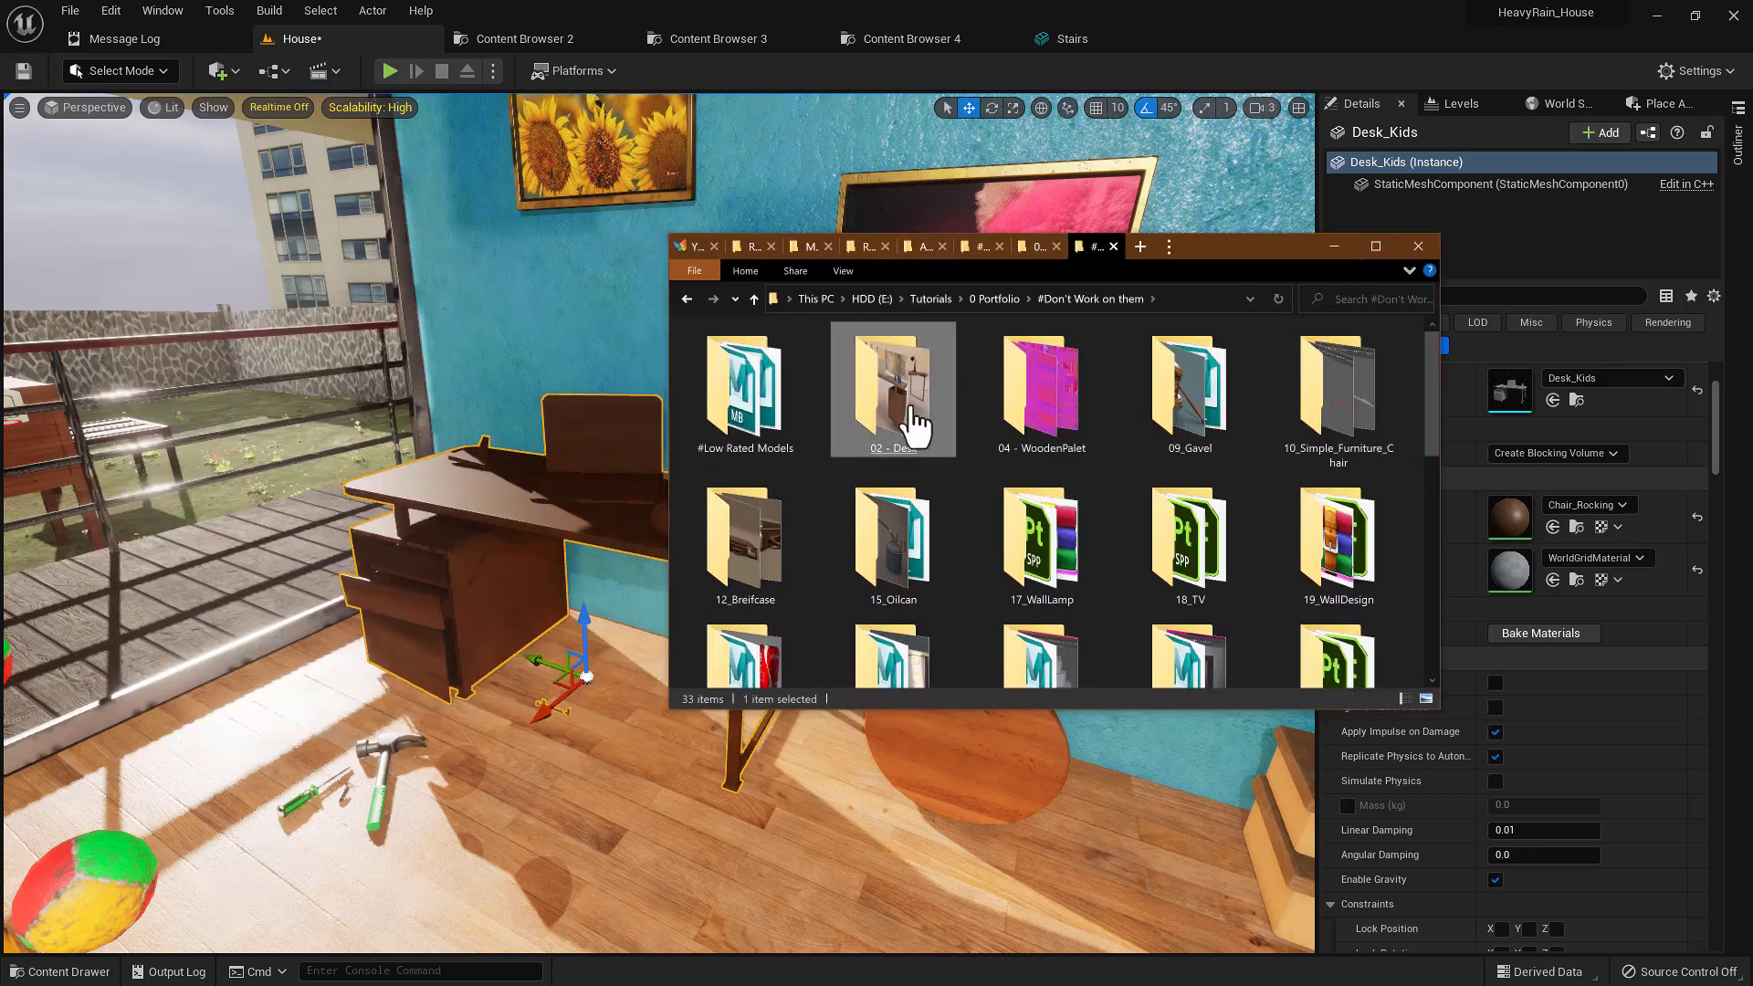
{"action": "double_click", "coordinate": [913, 422]}
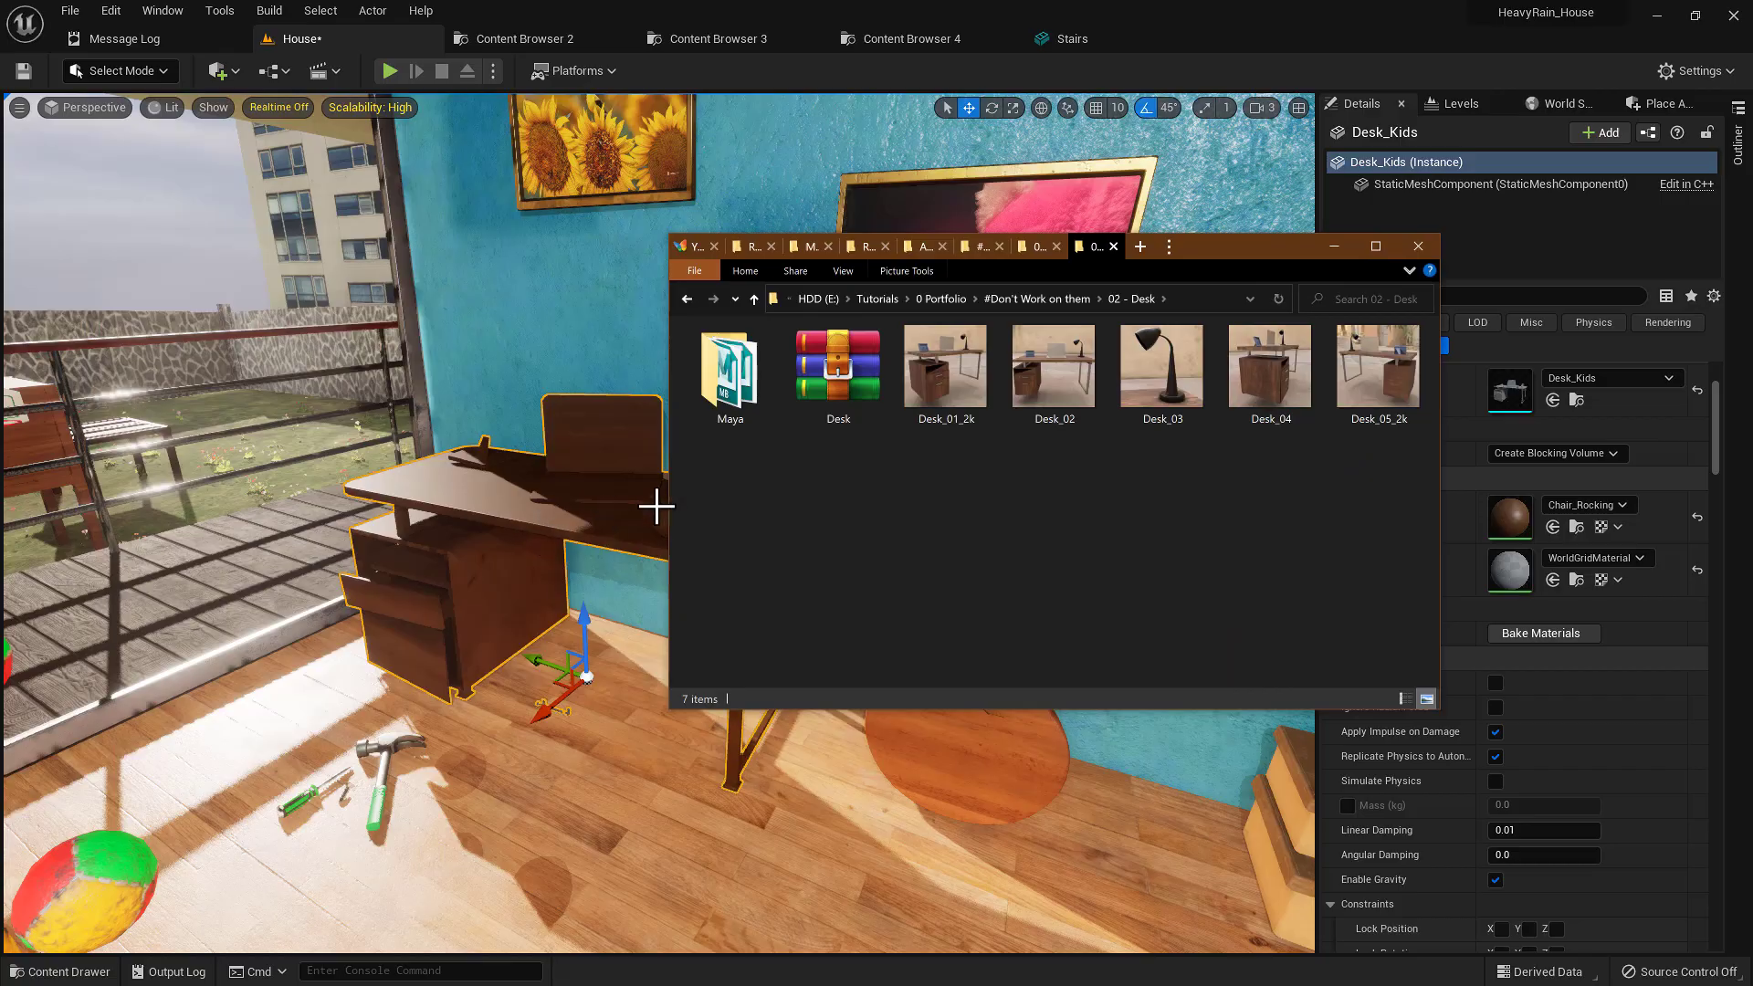
- View the desk render images from the 02 - Desk folder and compare them with the desk in the Unreal room
{"action": "double_click", "coordinate": [968, 395]}
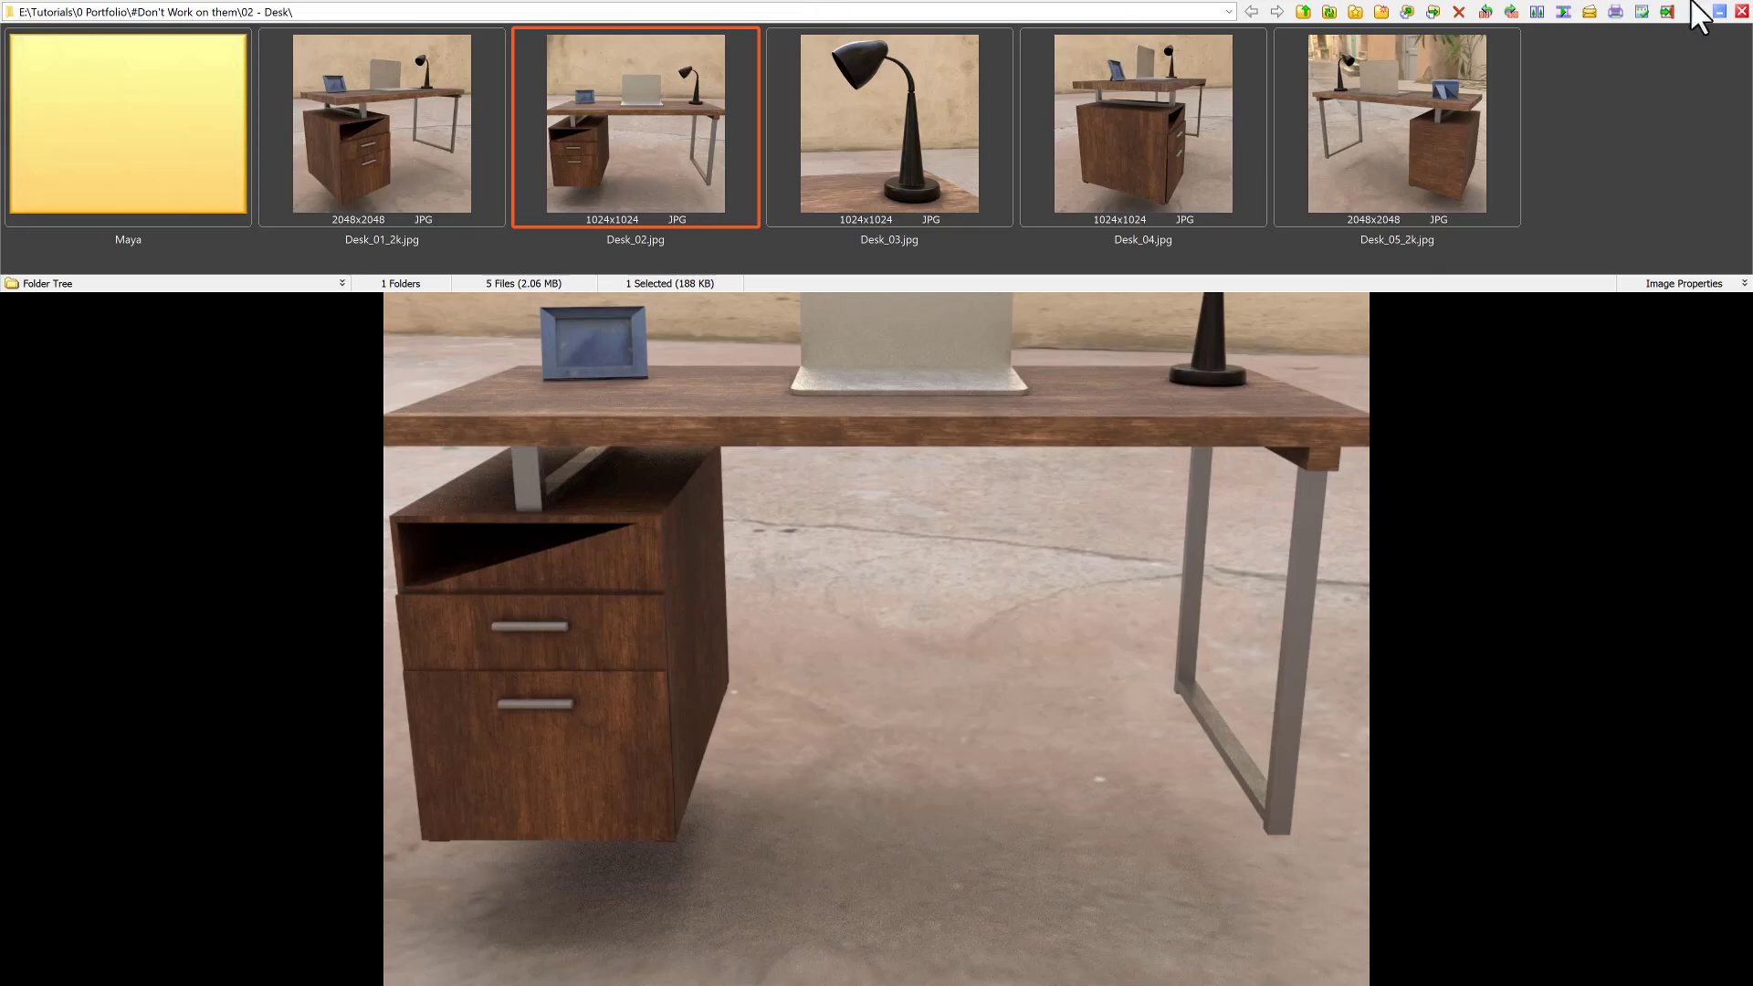
{"action": "left_click", "coordinate": [1735, 13]}
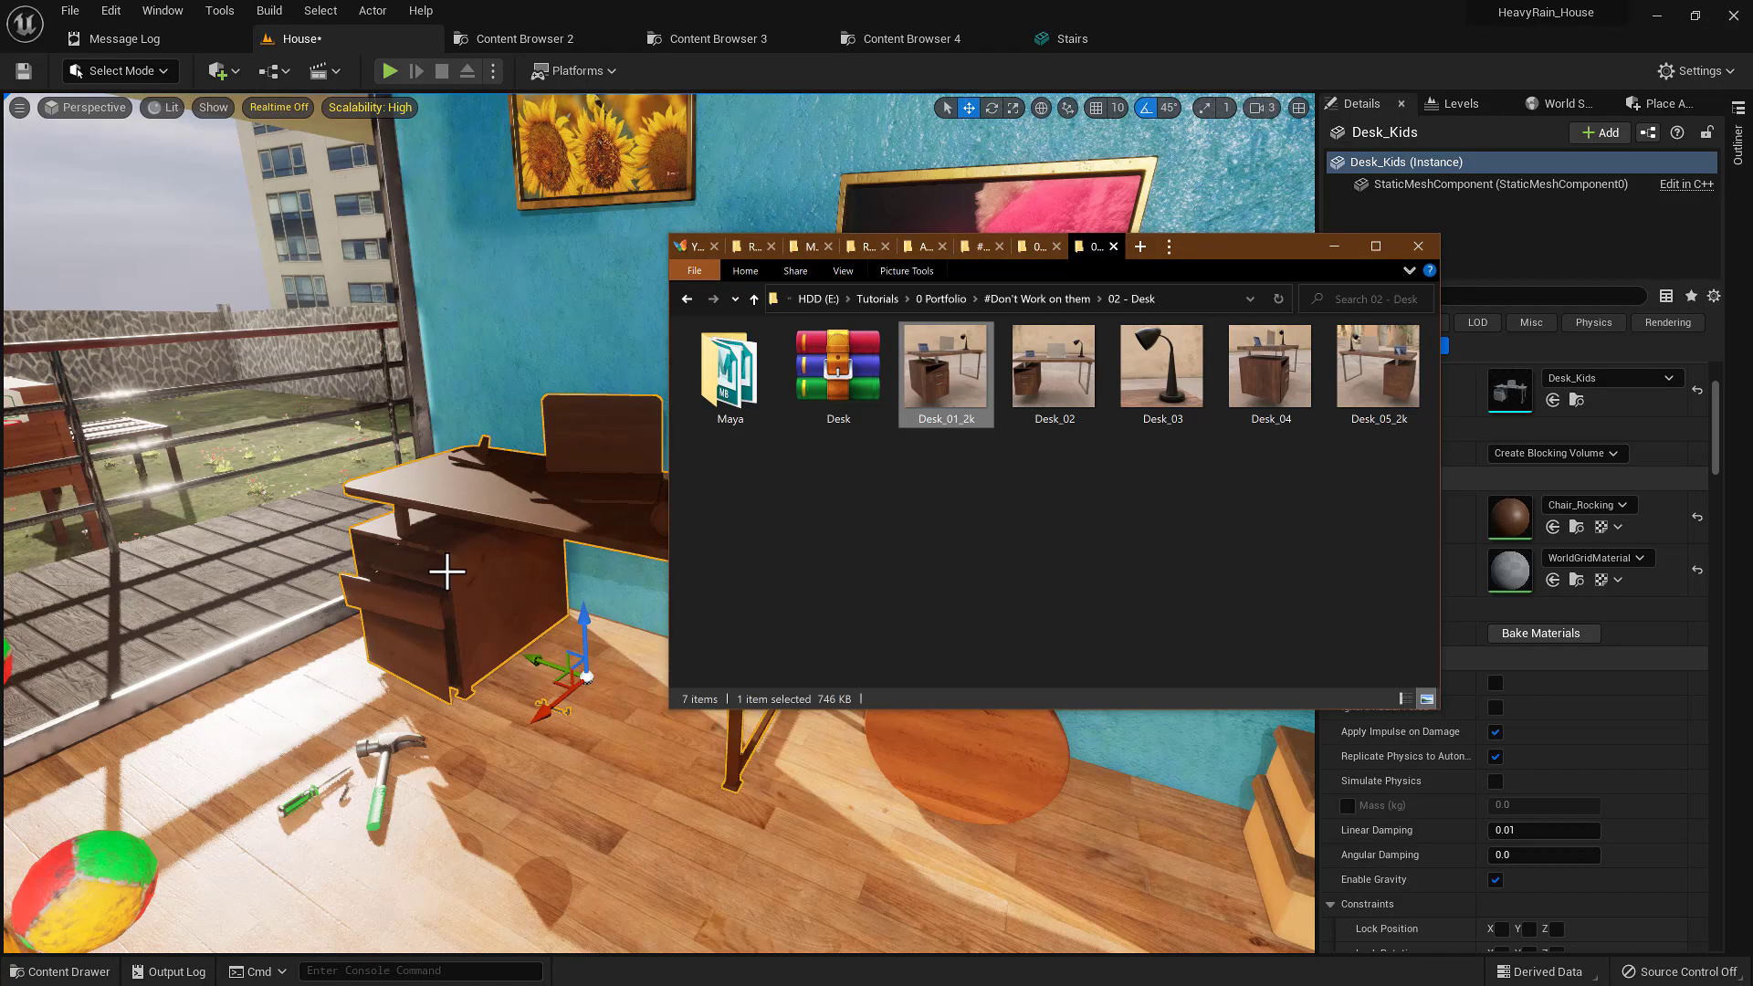
{"action": "mouse_move", "coordinate": [524, 541]}
{"action": "right_mouse_down"}
{"action": "mouse_move", "coordinate": [558, 522]}
{"action": "mouse_move", "coordinate": [546, 535]}
{"action": "right_mouse_up"}
{"action": "key", "text": "alt+Tab"}
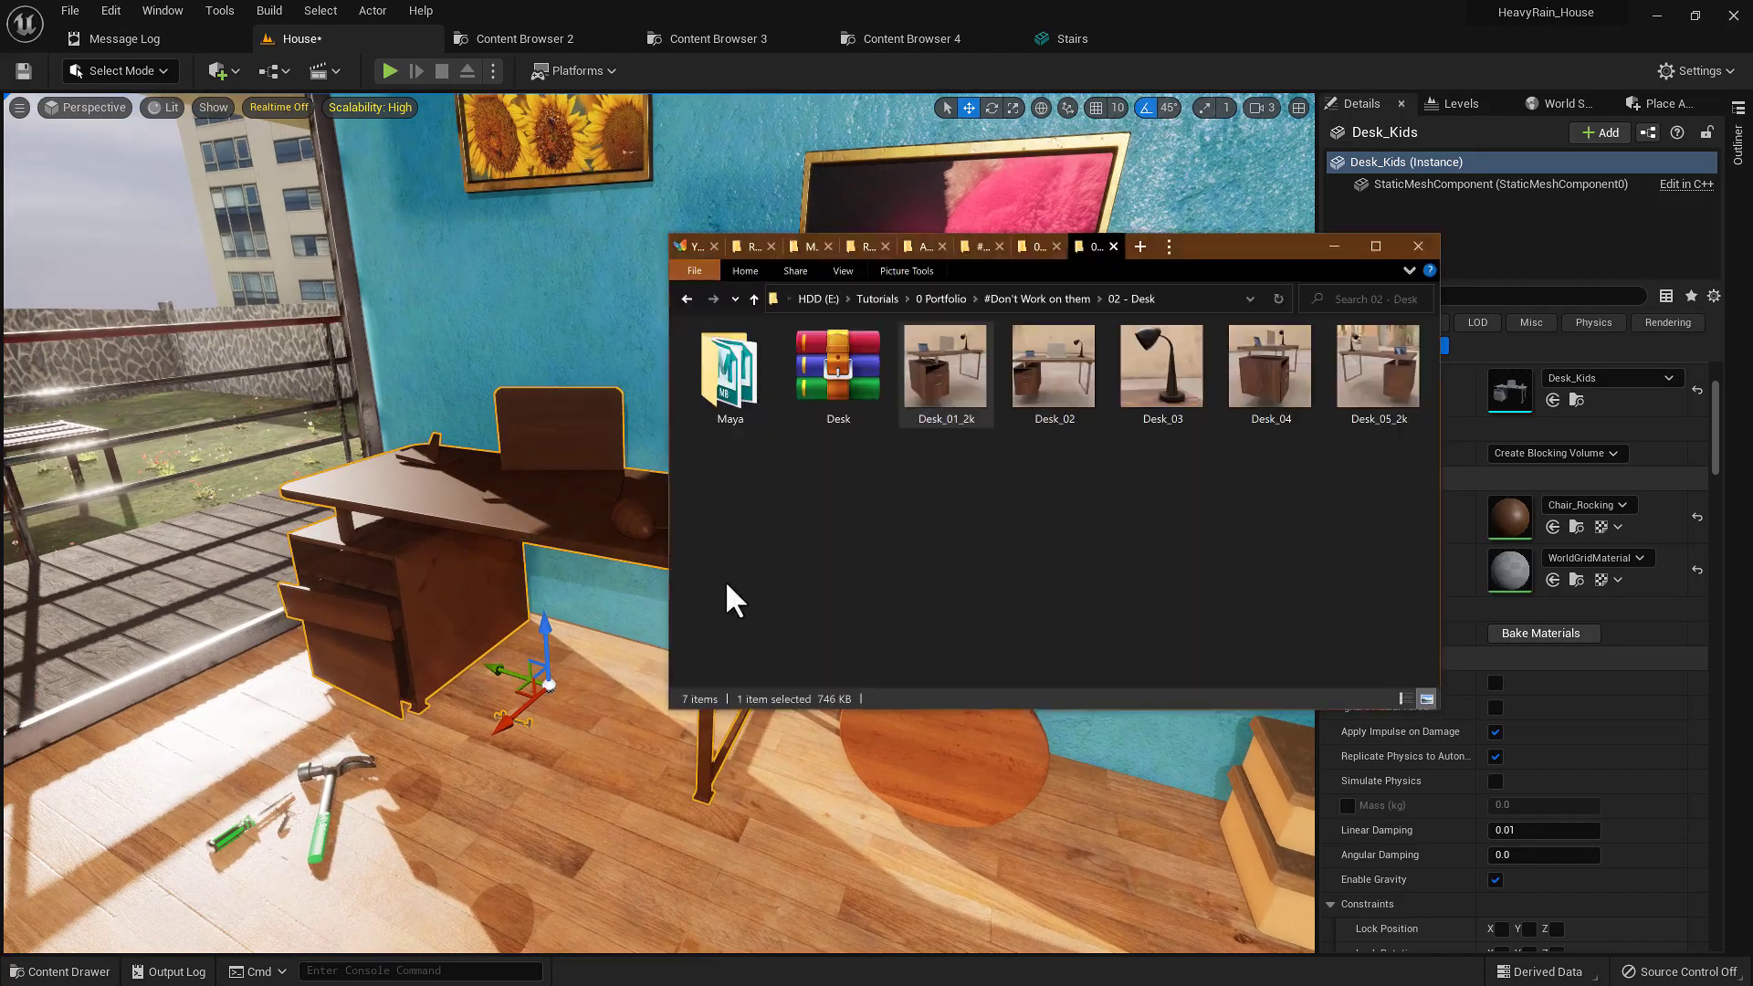
- Check the file details of the Desk ZIP archive and return to the desk in Unreal Editor
{"action": "left_click", "coordinate": [840, 514]}
{"action": "left_click", "coordinate": [842, 424]}
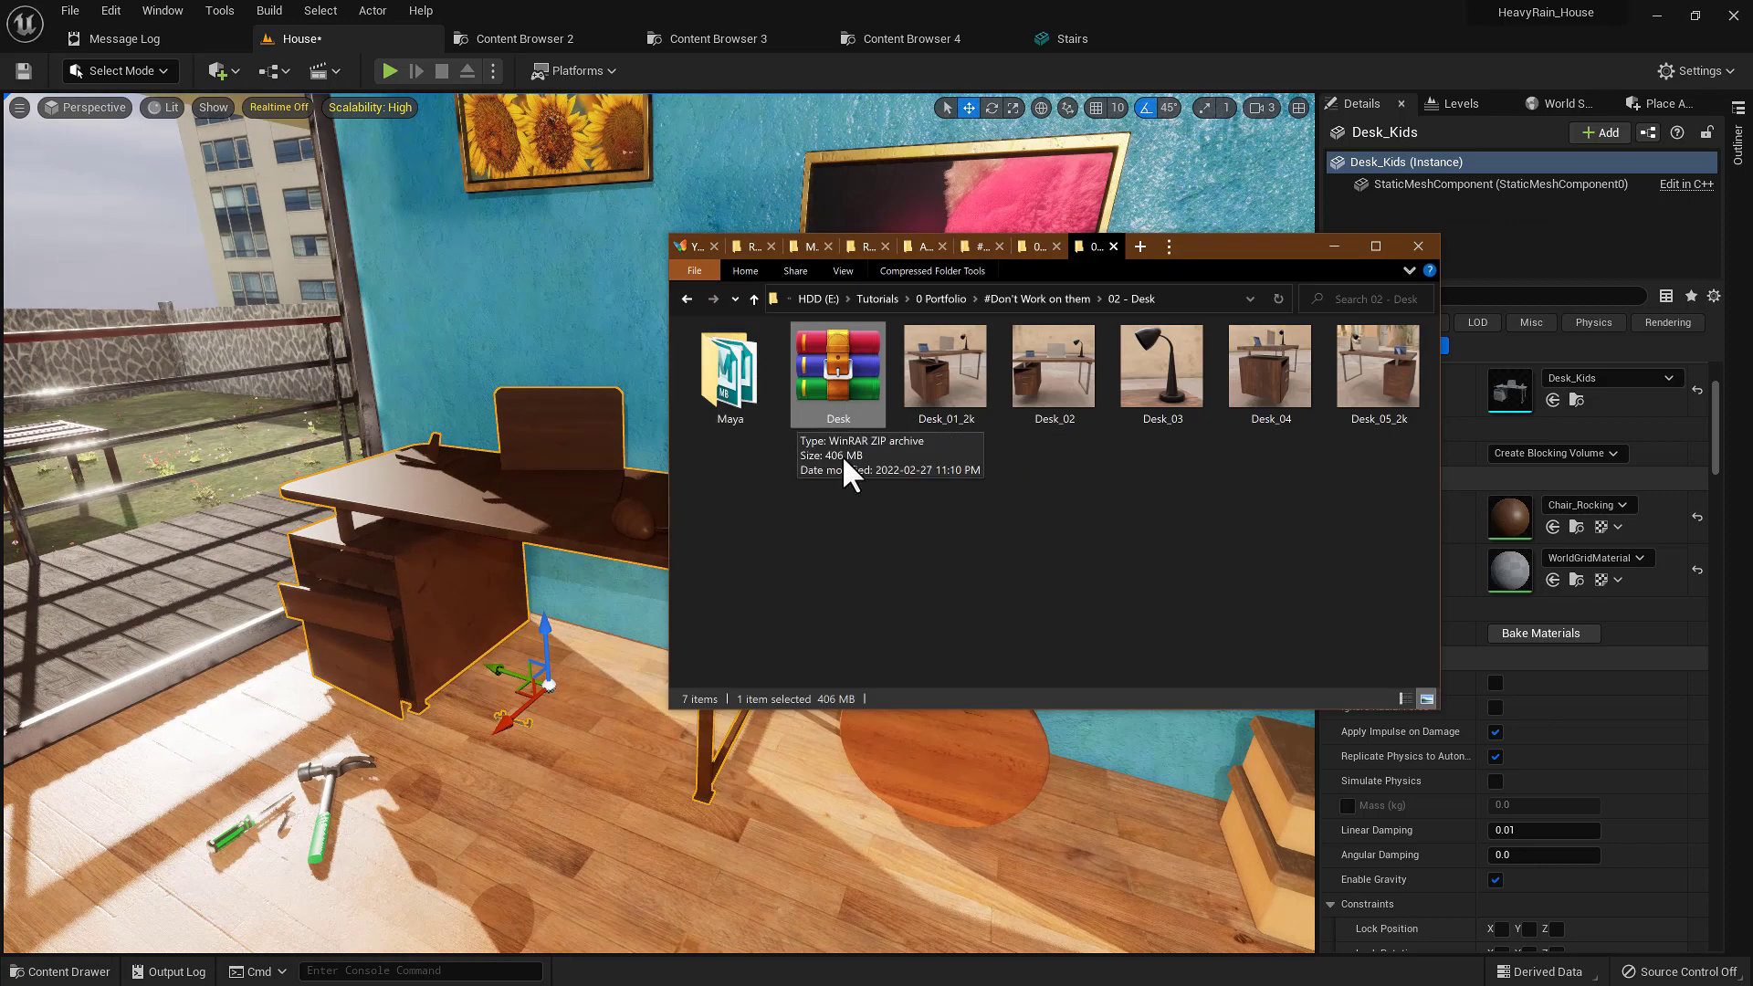
{"action": "left_click", "coordinate": [875, 509]}
{"action": "right_click_drag", "start_coordinate": [543, 529], "coordinate": [580, 528]}
{"action": "left_click", "coordinate": [545, 38]}
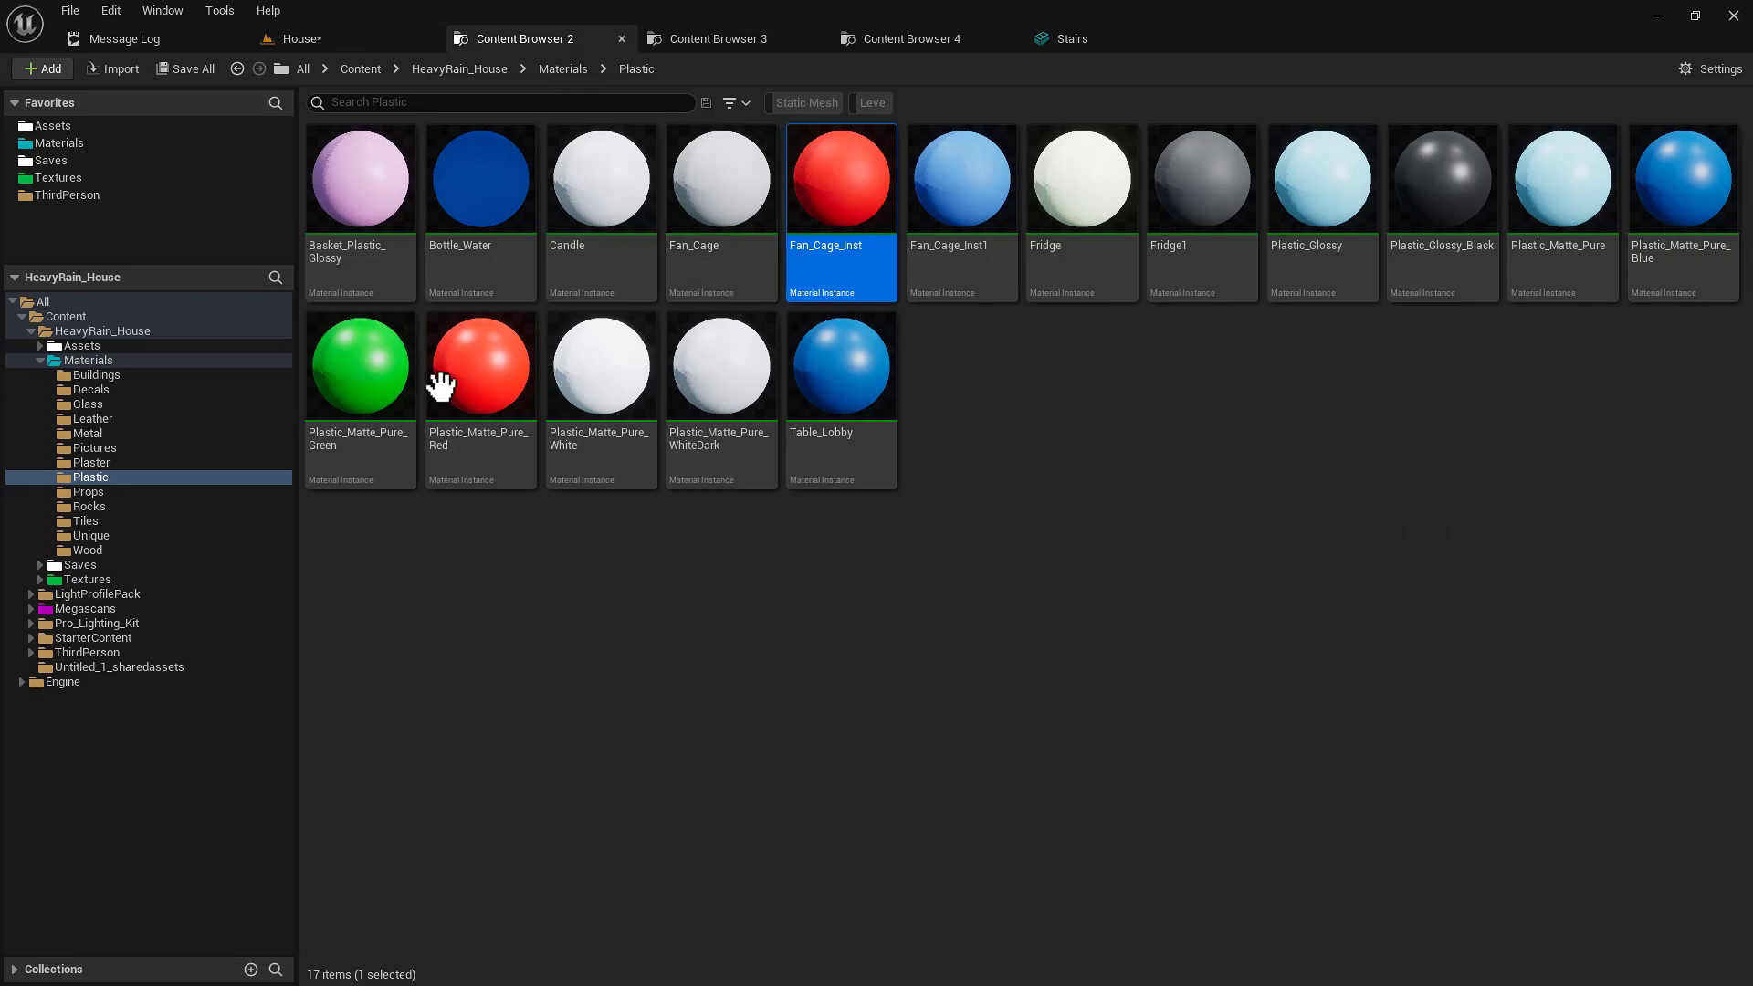
{"action": "key", "text": "alt+Left"}
{"action": "left_click", "coordinate": [315, 42]}
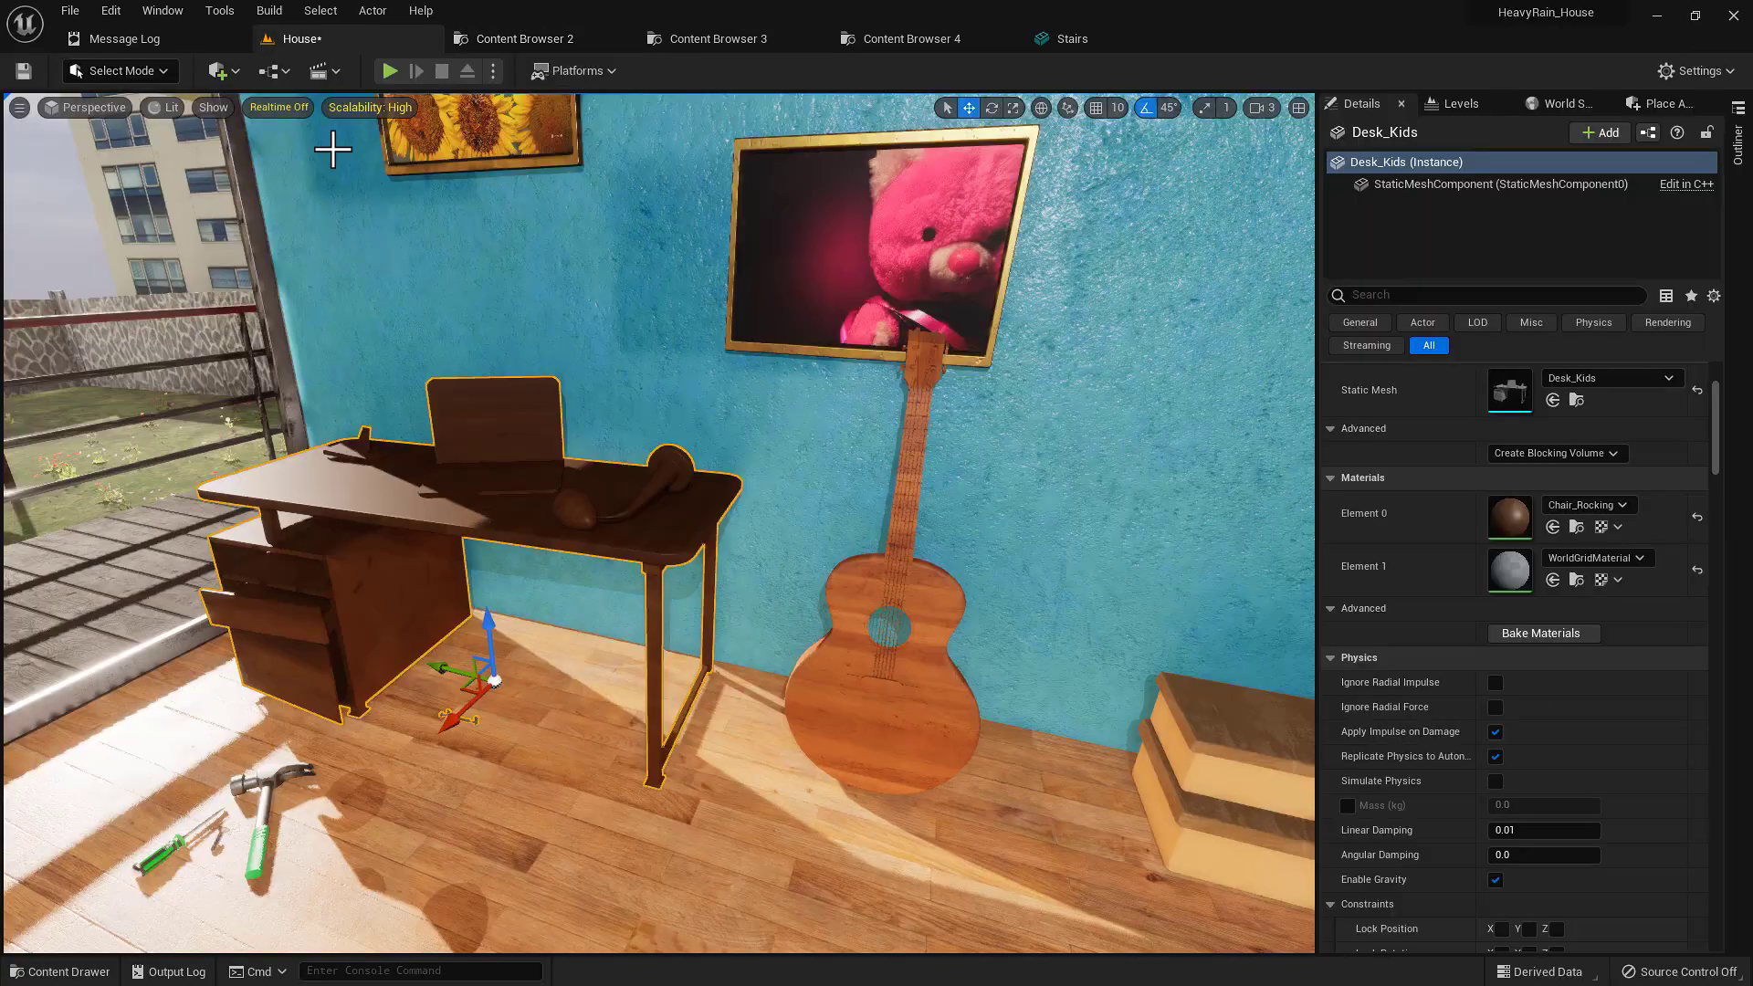
- Return to File Explorer and look through the prop project folders in #Don't Work on them
{"action": "right_click_drag", "start_coordinate": [540, 500], "coordinate": [505, 501]}
{"action": "key", "text": "alt+Tab"}
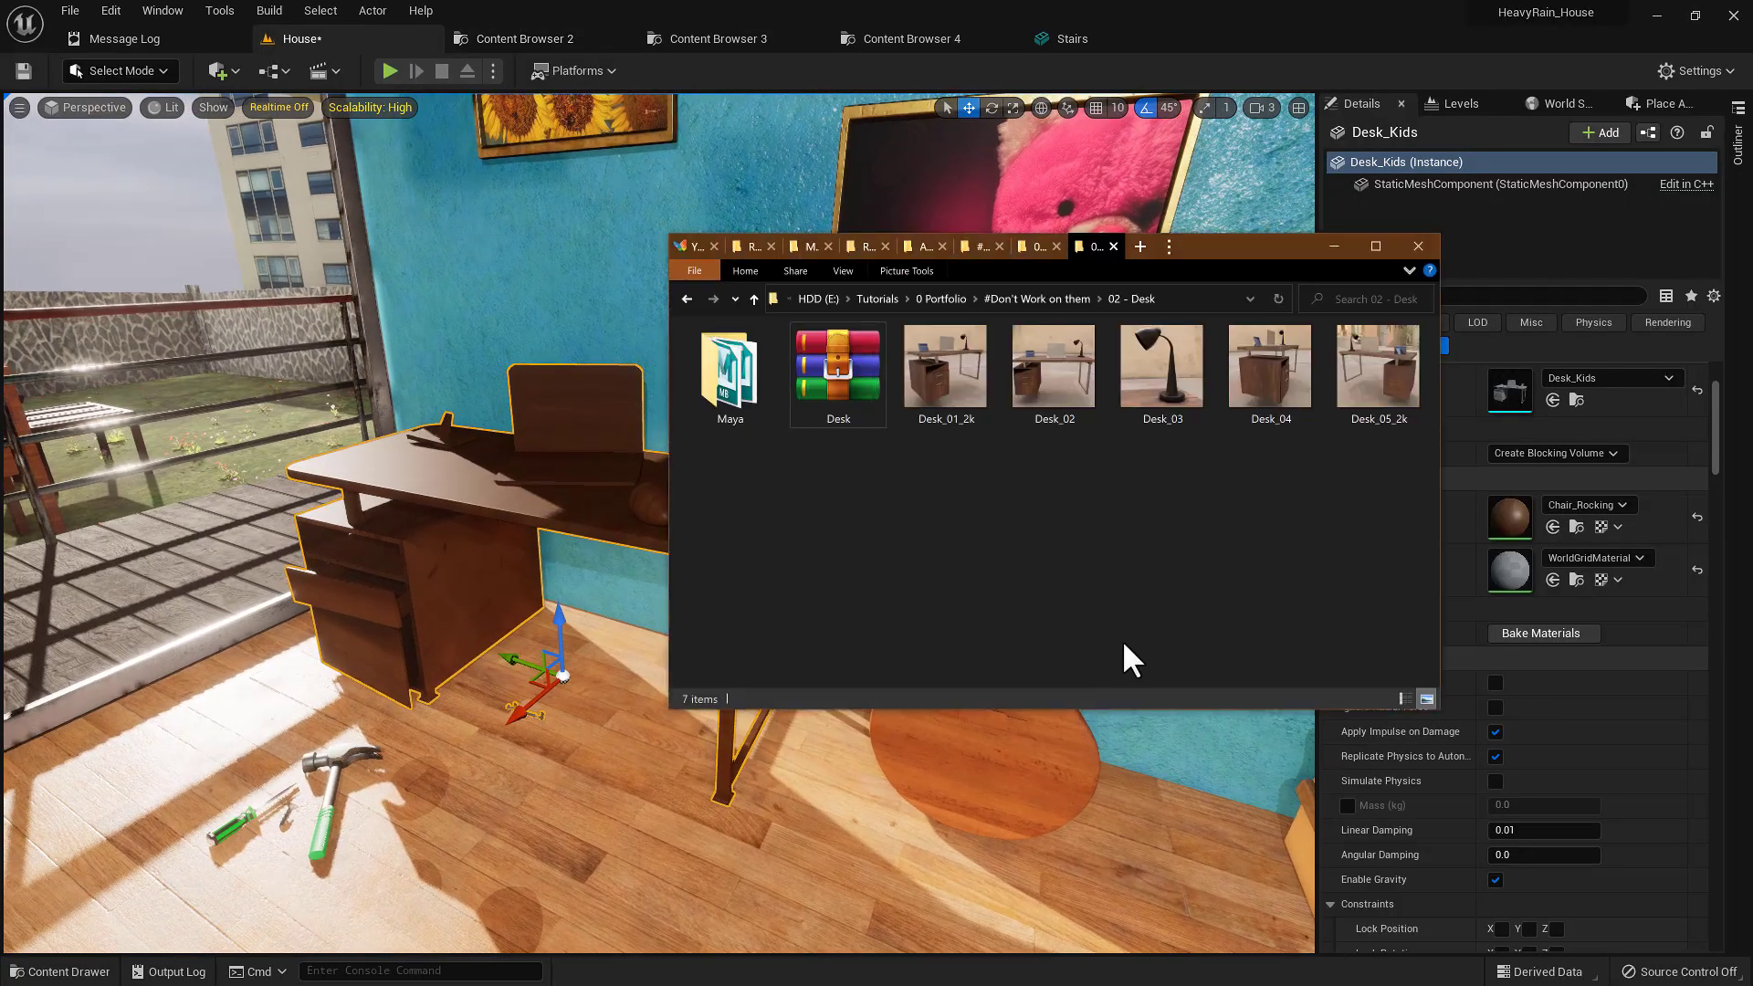
{"action": "key", "text": "alt+Up"}
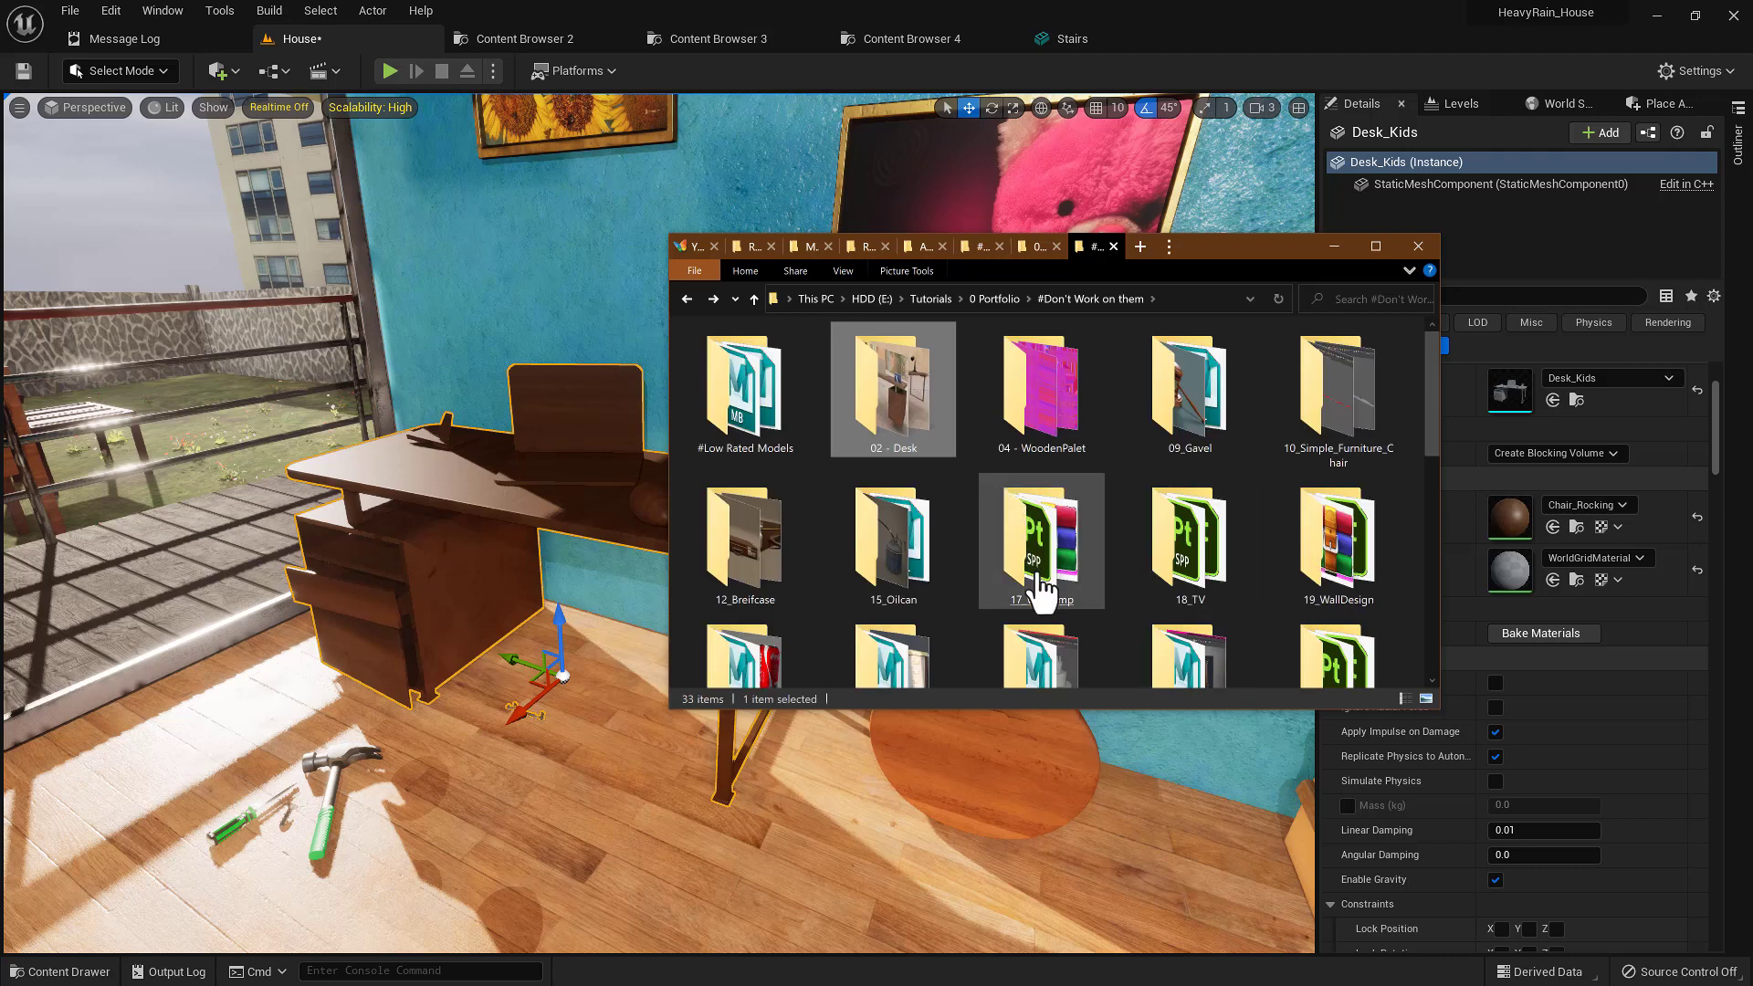
{"action": "key", "text": "Down"}
{"action": "key", "text": "Down"}
{"action": "key", "text": "Down"}
{"action": "key", "text": "Down"}
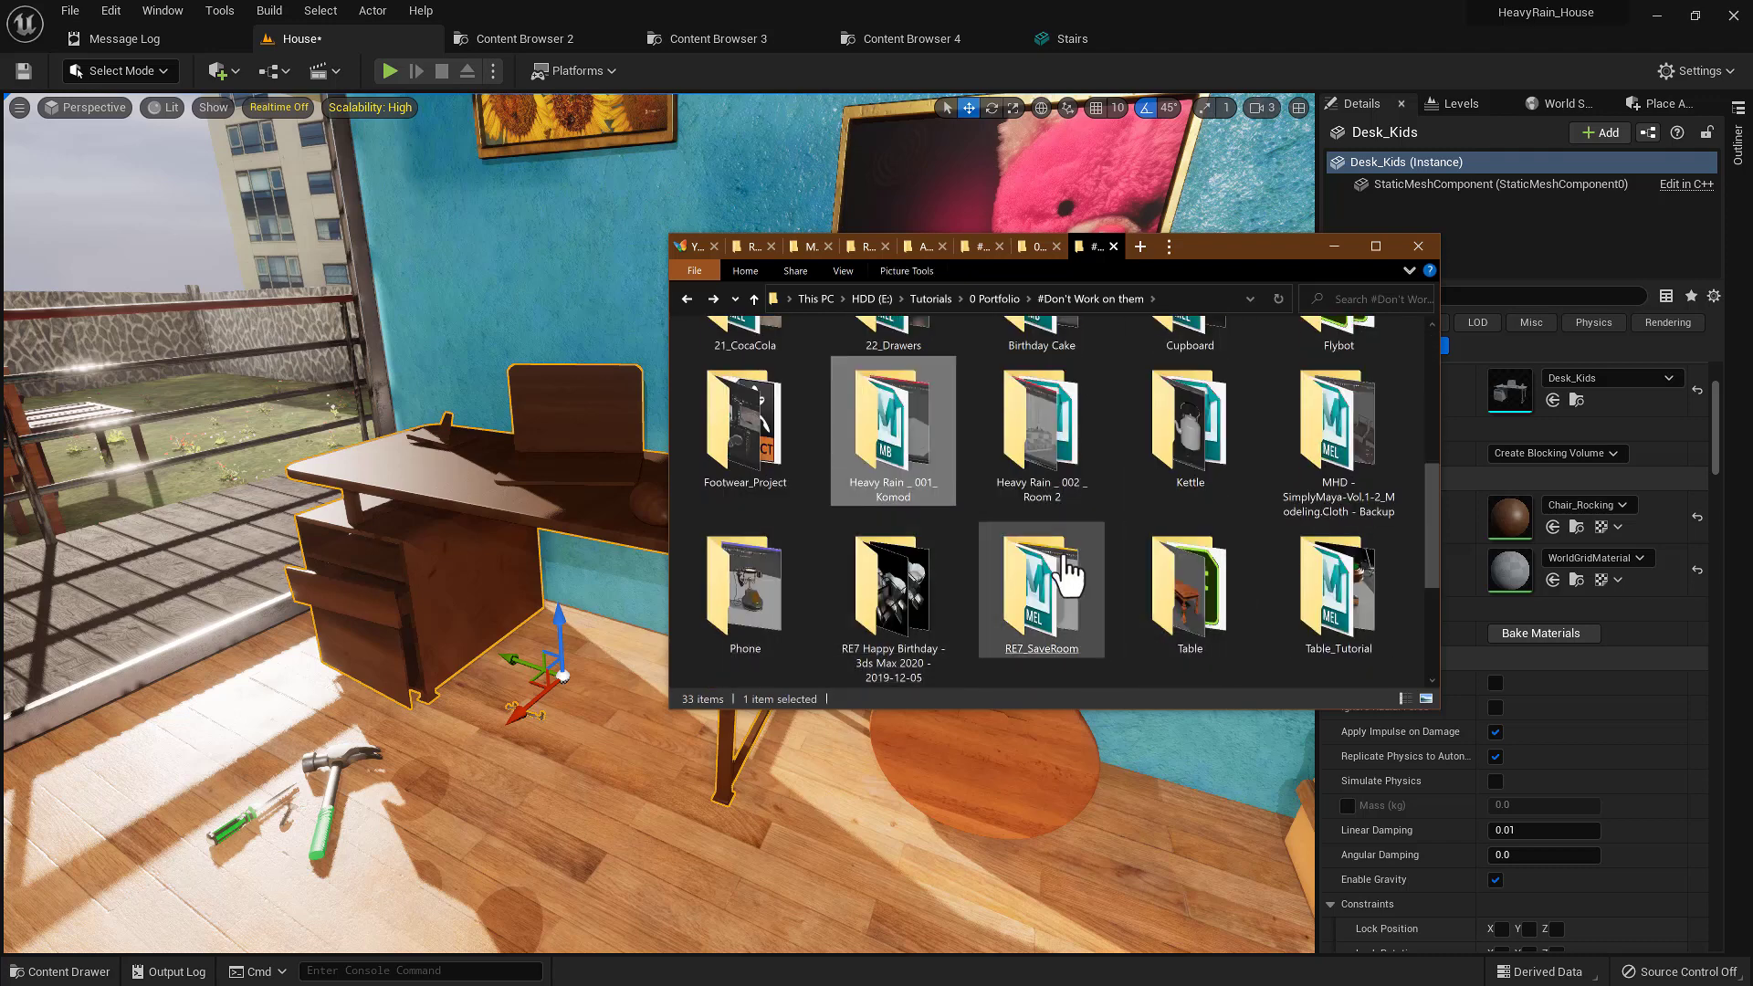
{"action": "scroll", "coordinate": [1077, 547], "scroll_direction": "down", "scroll_amount": 3}
{"action": "scroll", "coordinate": [1004, 502], "scroll_direction": "up", "scroll_amount": 5}
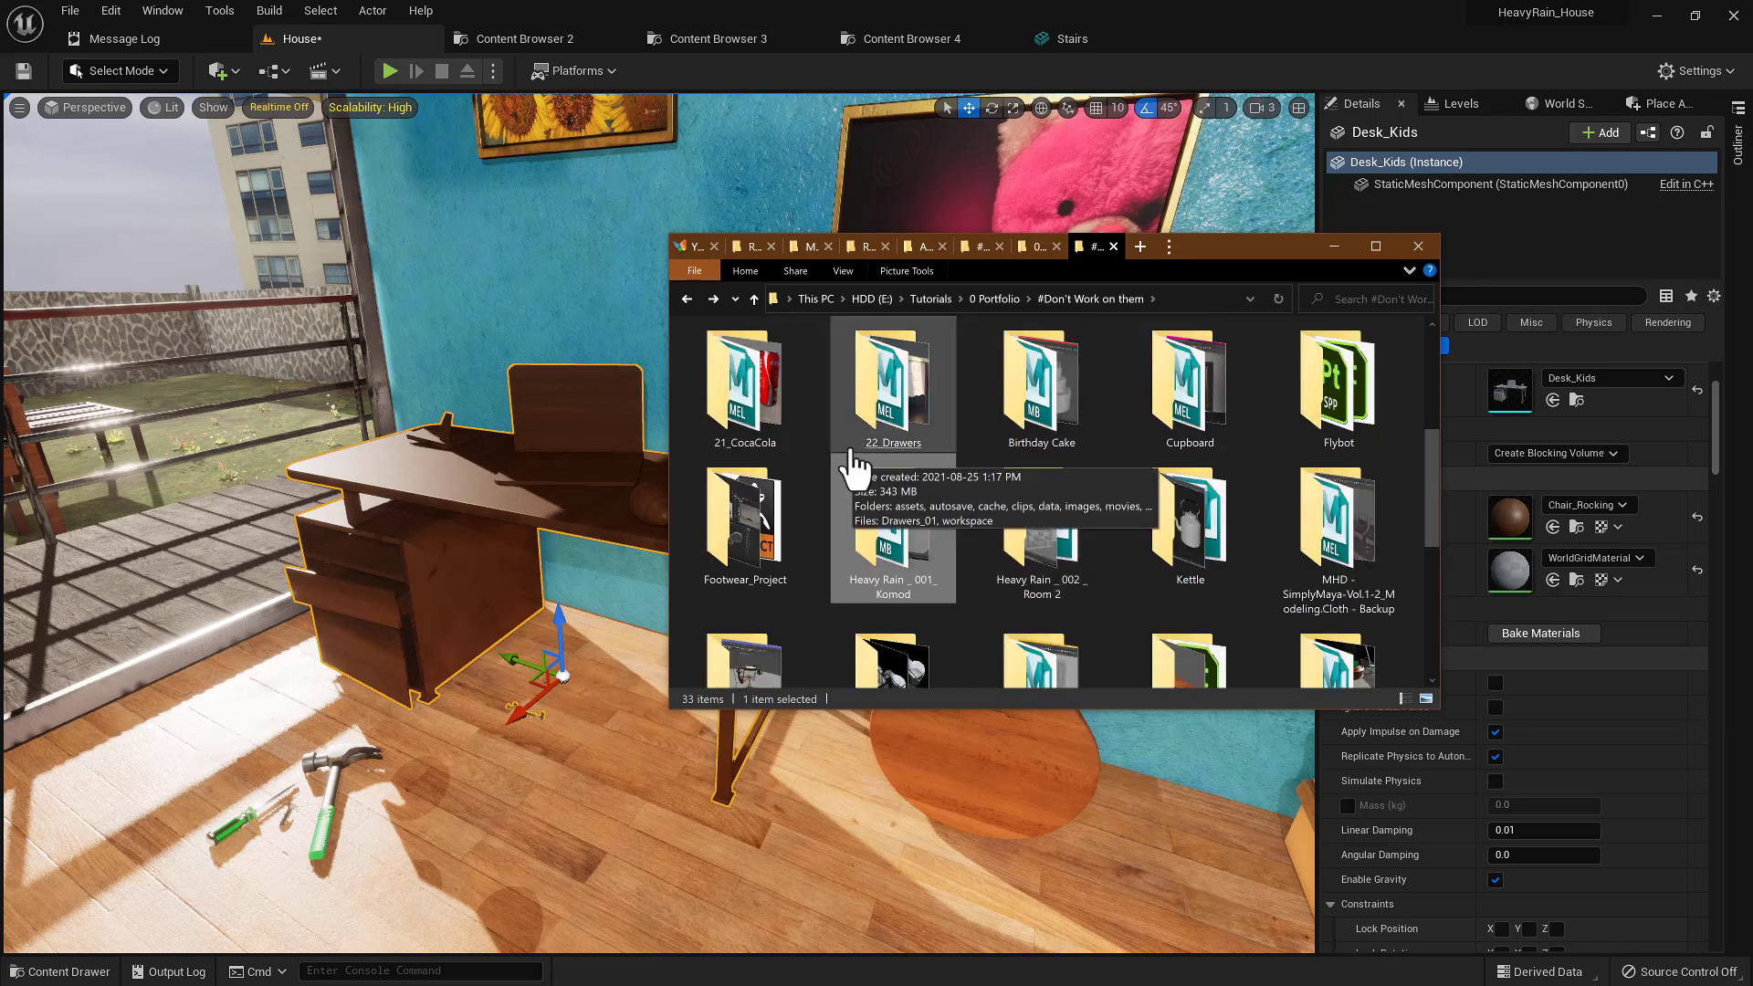
- Open the 14_Scewdriver folder in #Low Rated Models, view the Screwdriver render and check its Maya binary file
{"action": "double_click", "coordinate": [766, 419]}
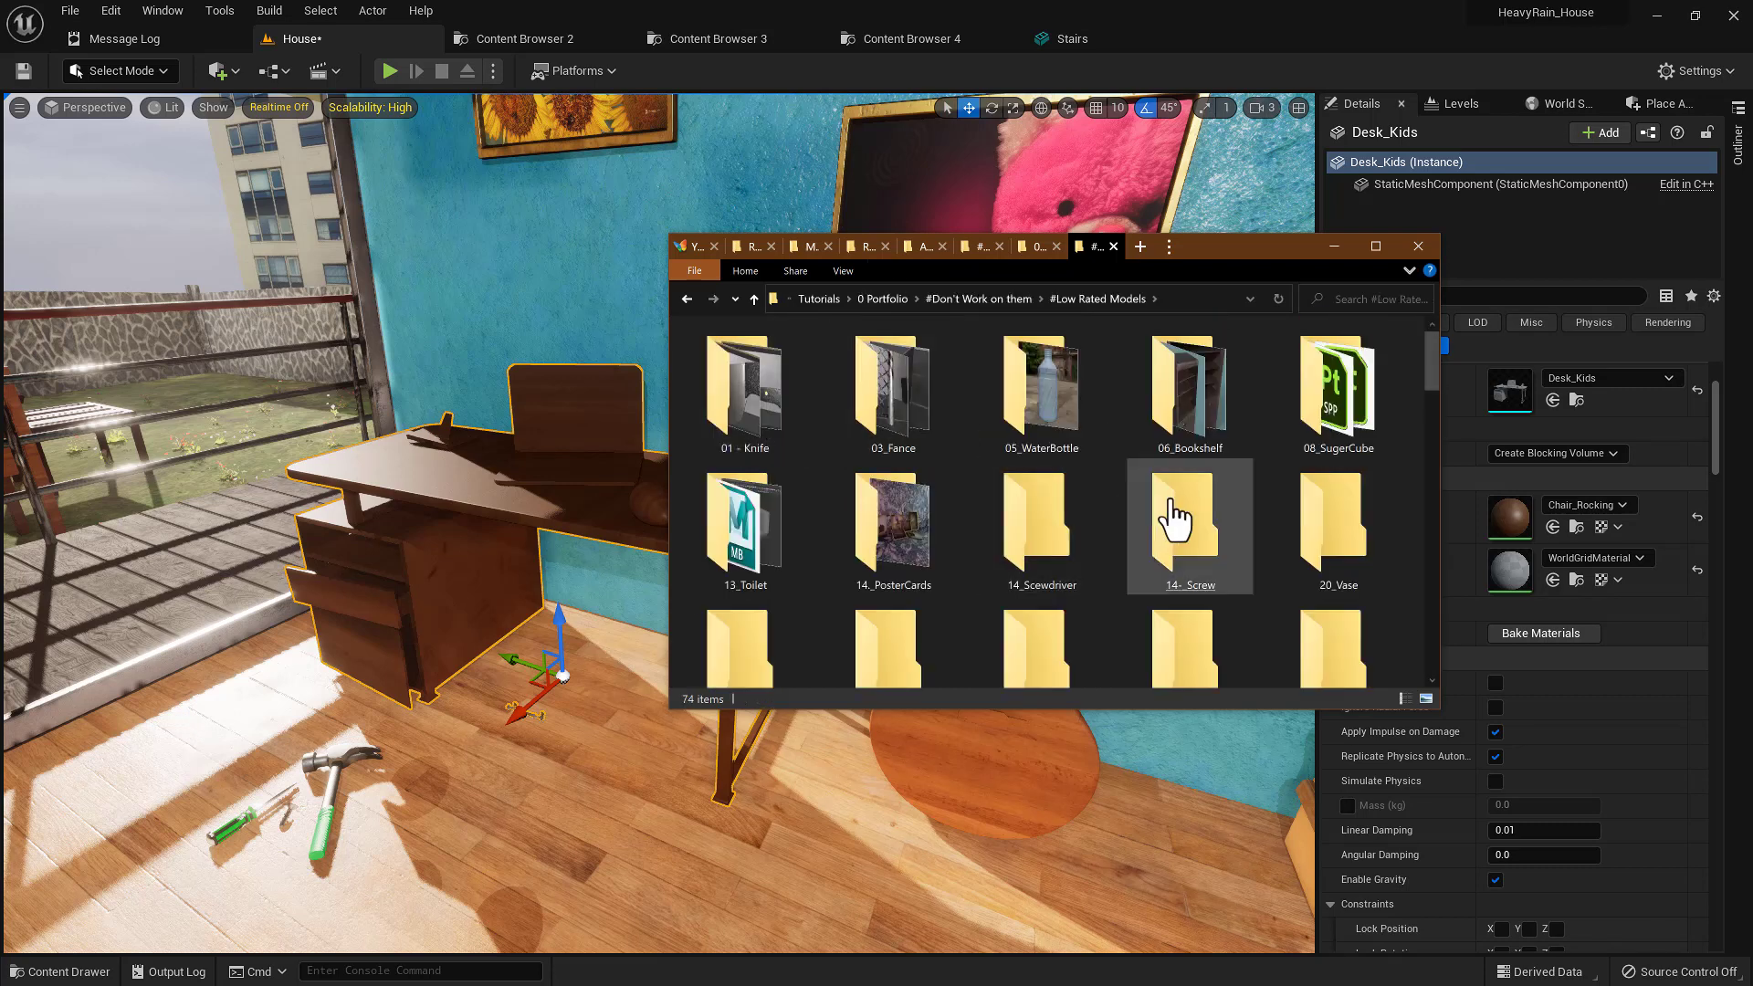
{"action": "scroll", "coordinate": [1168, 553], "scroll_direction": "down", "scroll_amount": 1}
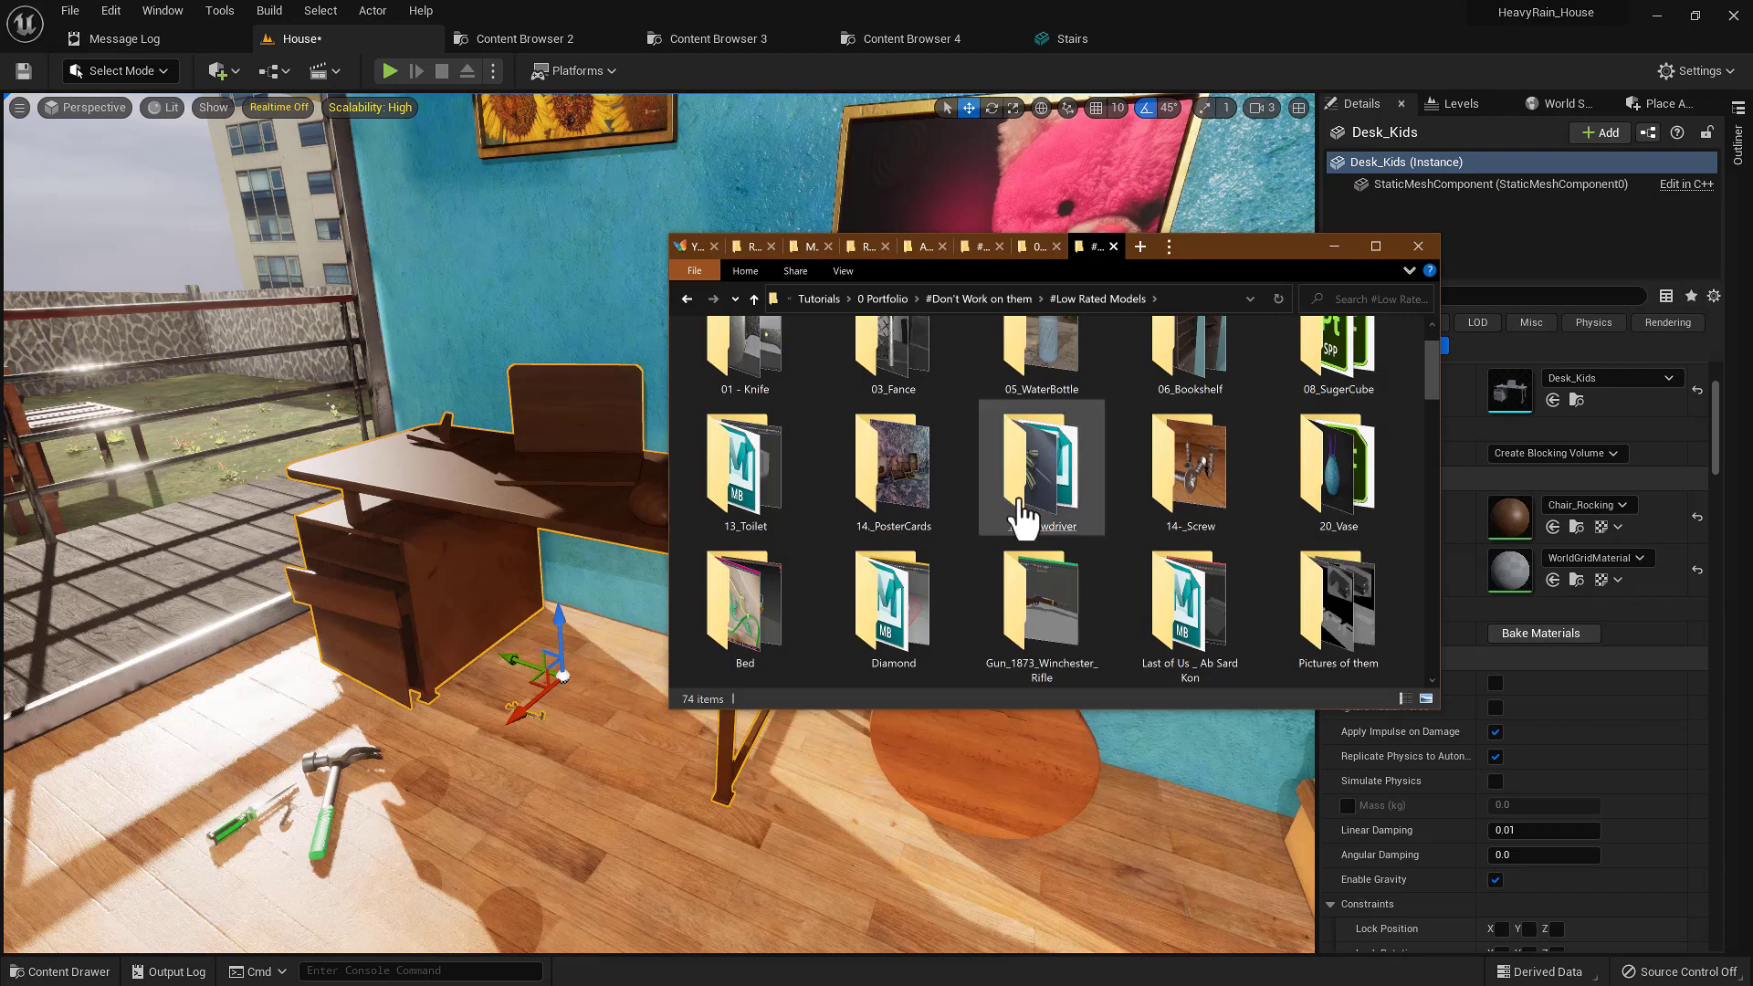
{"action": "double_click", "coordinate": [1040, 470]}
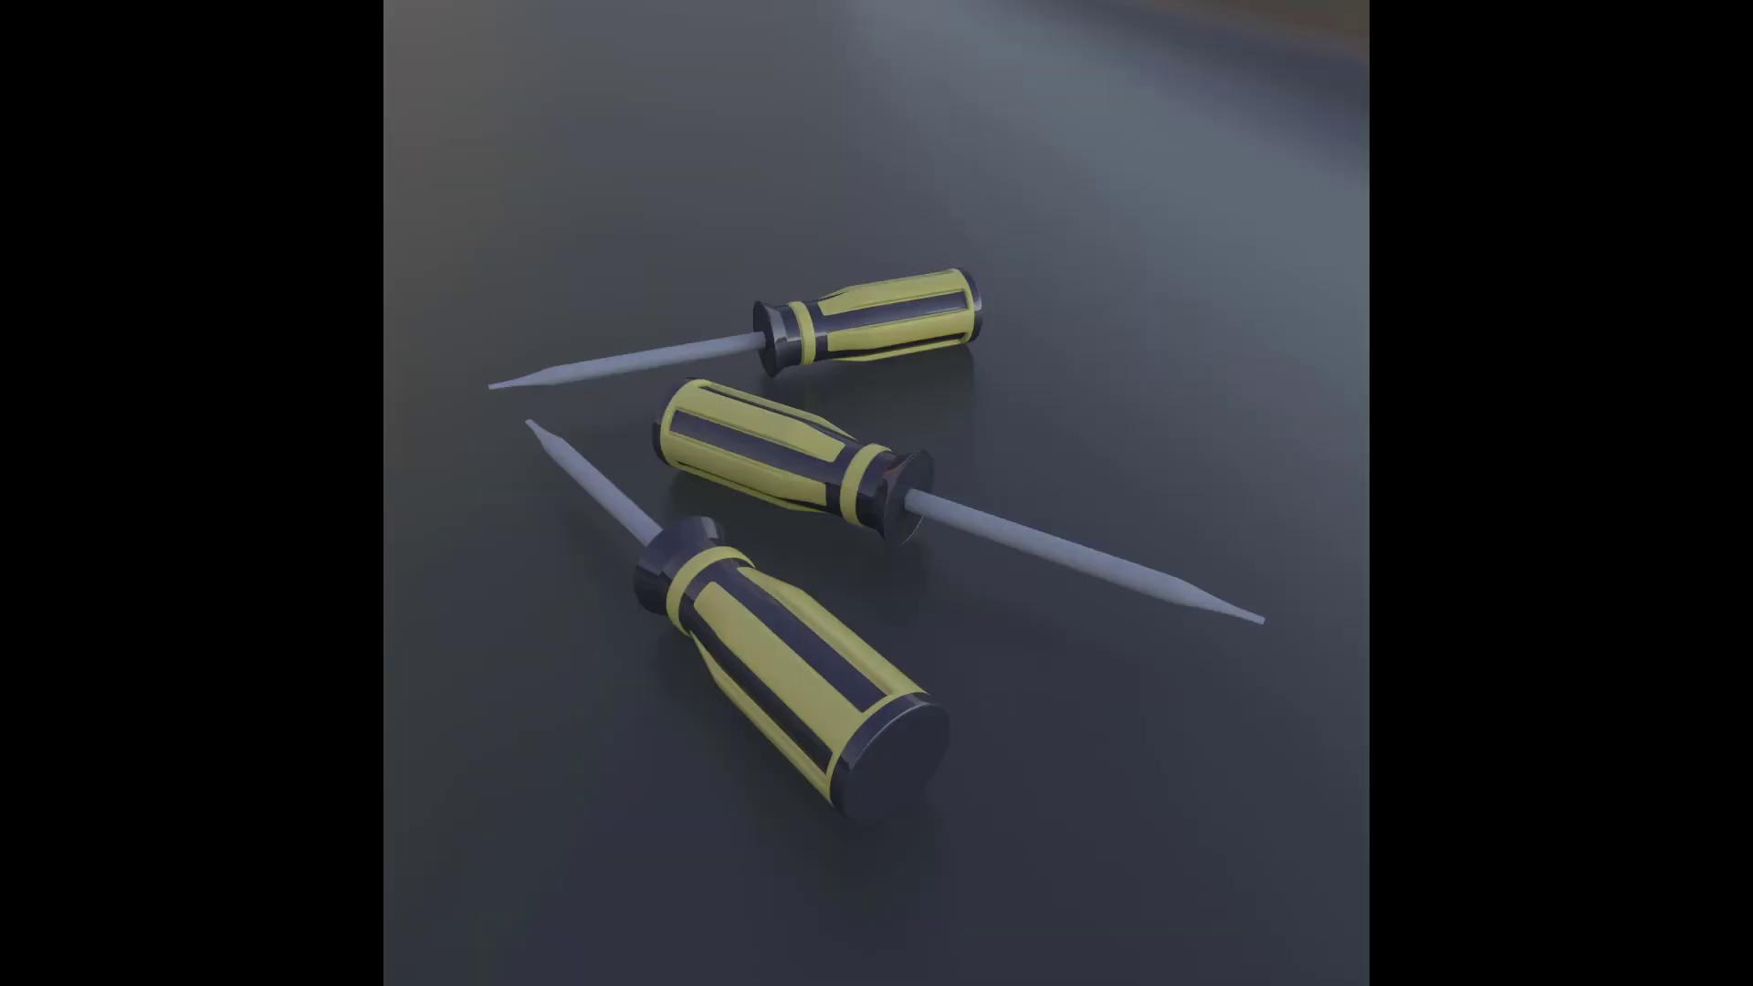
{"action": "key", "text": "Escape"}
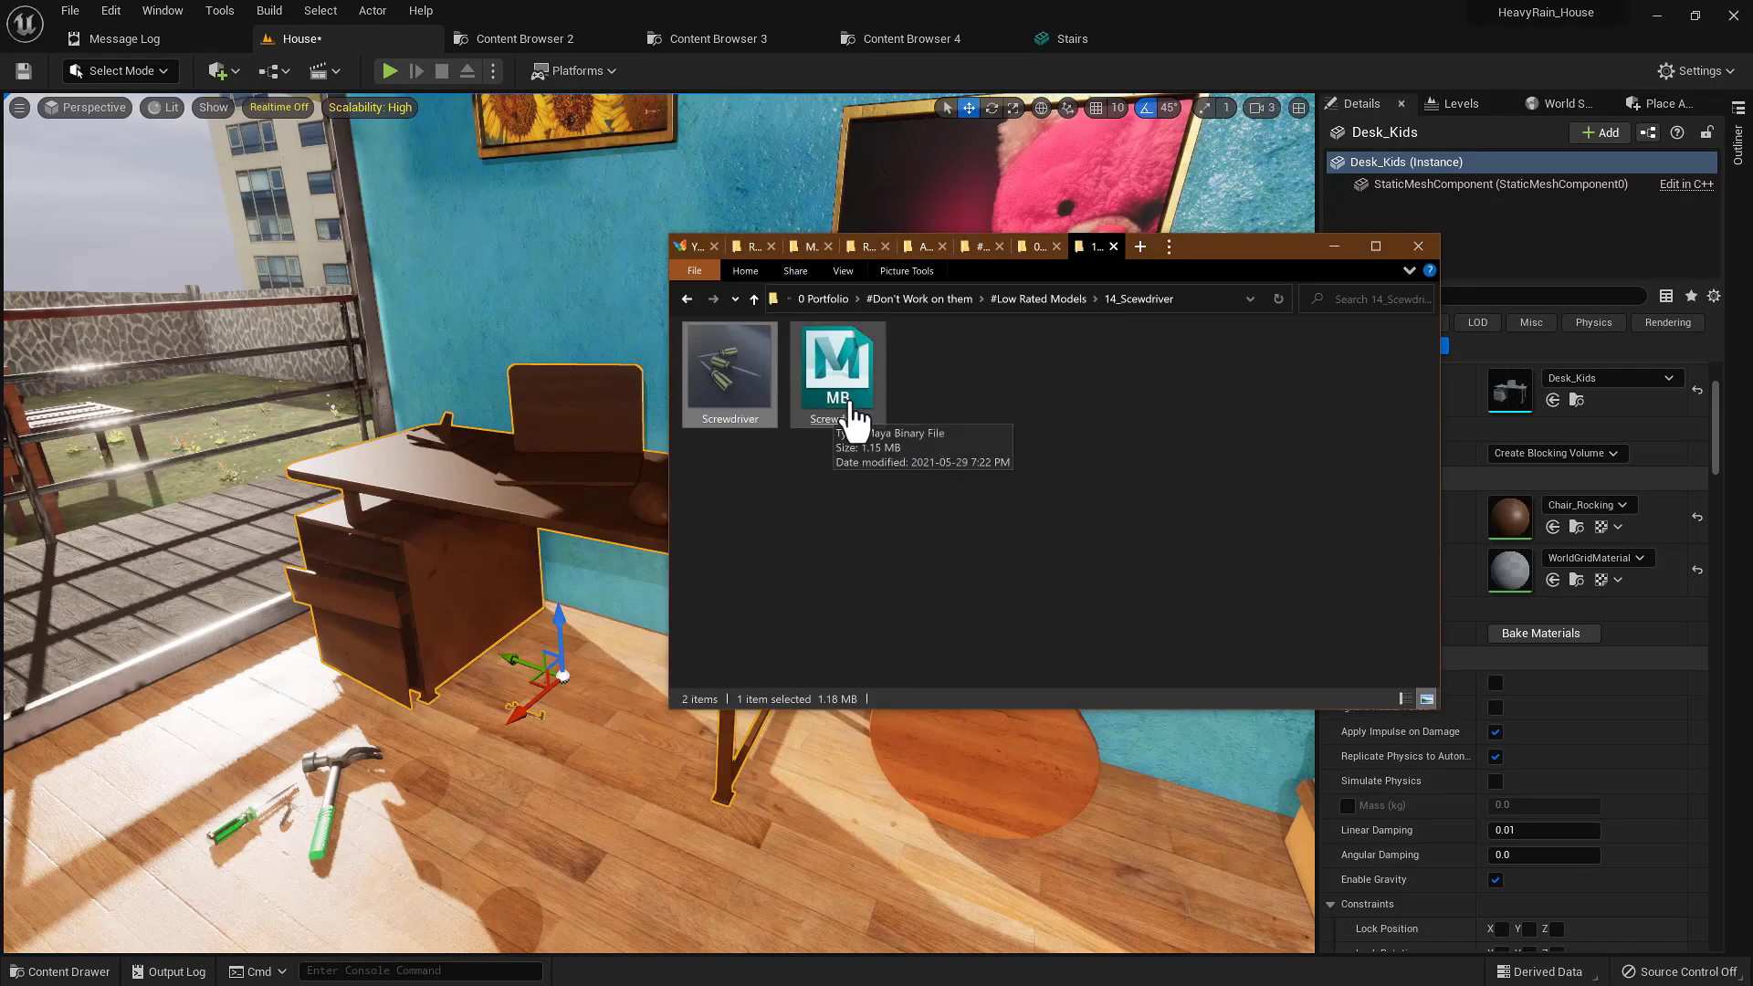
{"action": "left_click", "coordinate": [852, 415]}
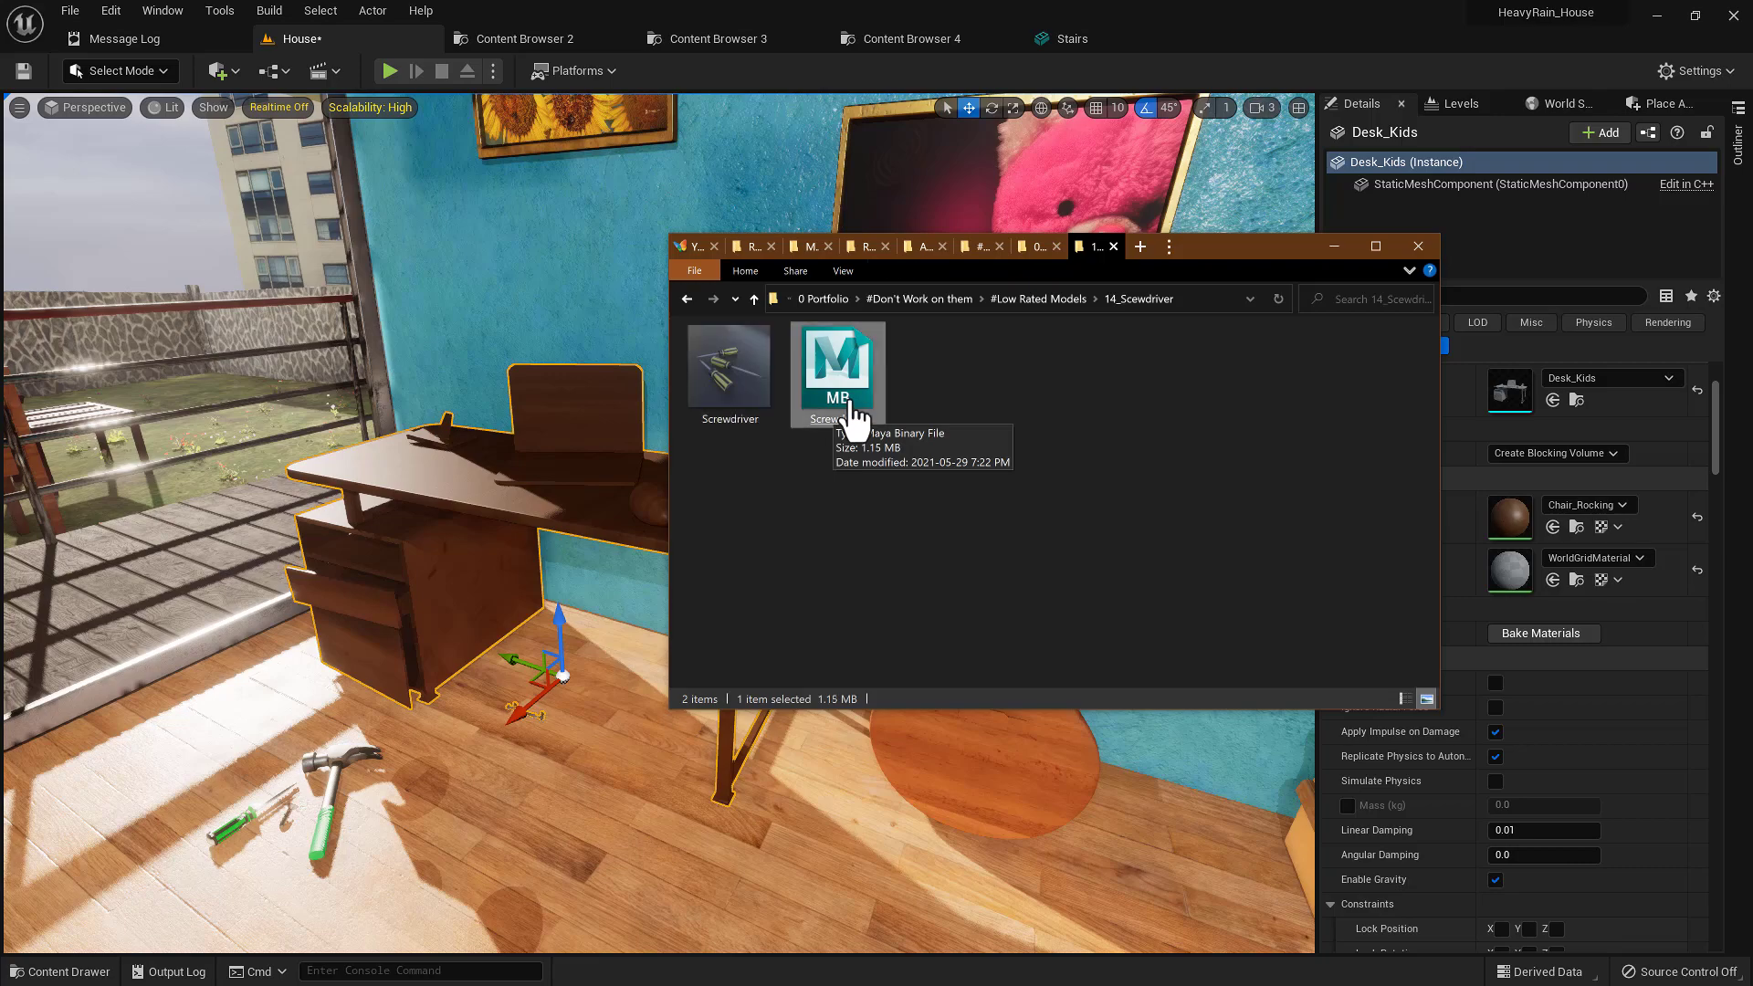
- Switch back to Unreal Editor and examine the stack of coloured dice by the balcony from several sides
{"action": "right_click_drag", "start_coordinate": [524, 577], "coordinate": [1297, 516]}
{"action": "key", "text": "w"}
{"action": "key", "text": "a"}
{"action": "key", "text": "a"}
{"action": "key", "text": "d"}
{"action": "key", "text": "a"}
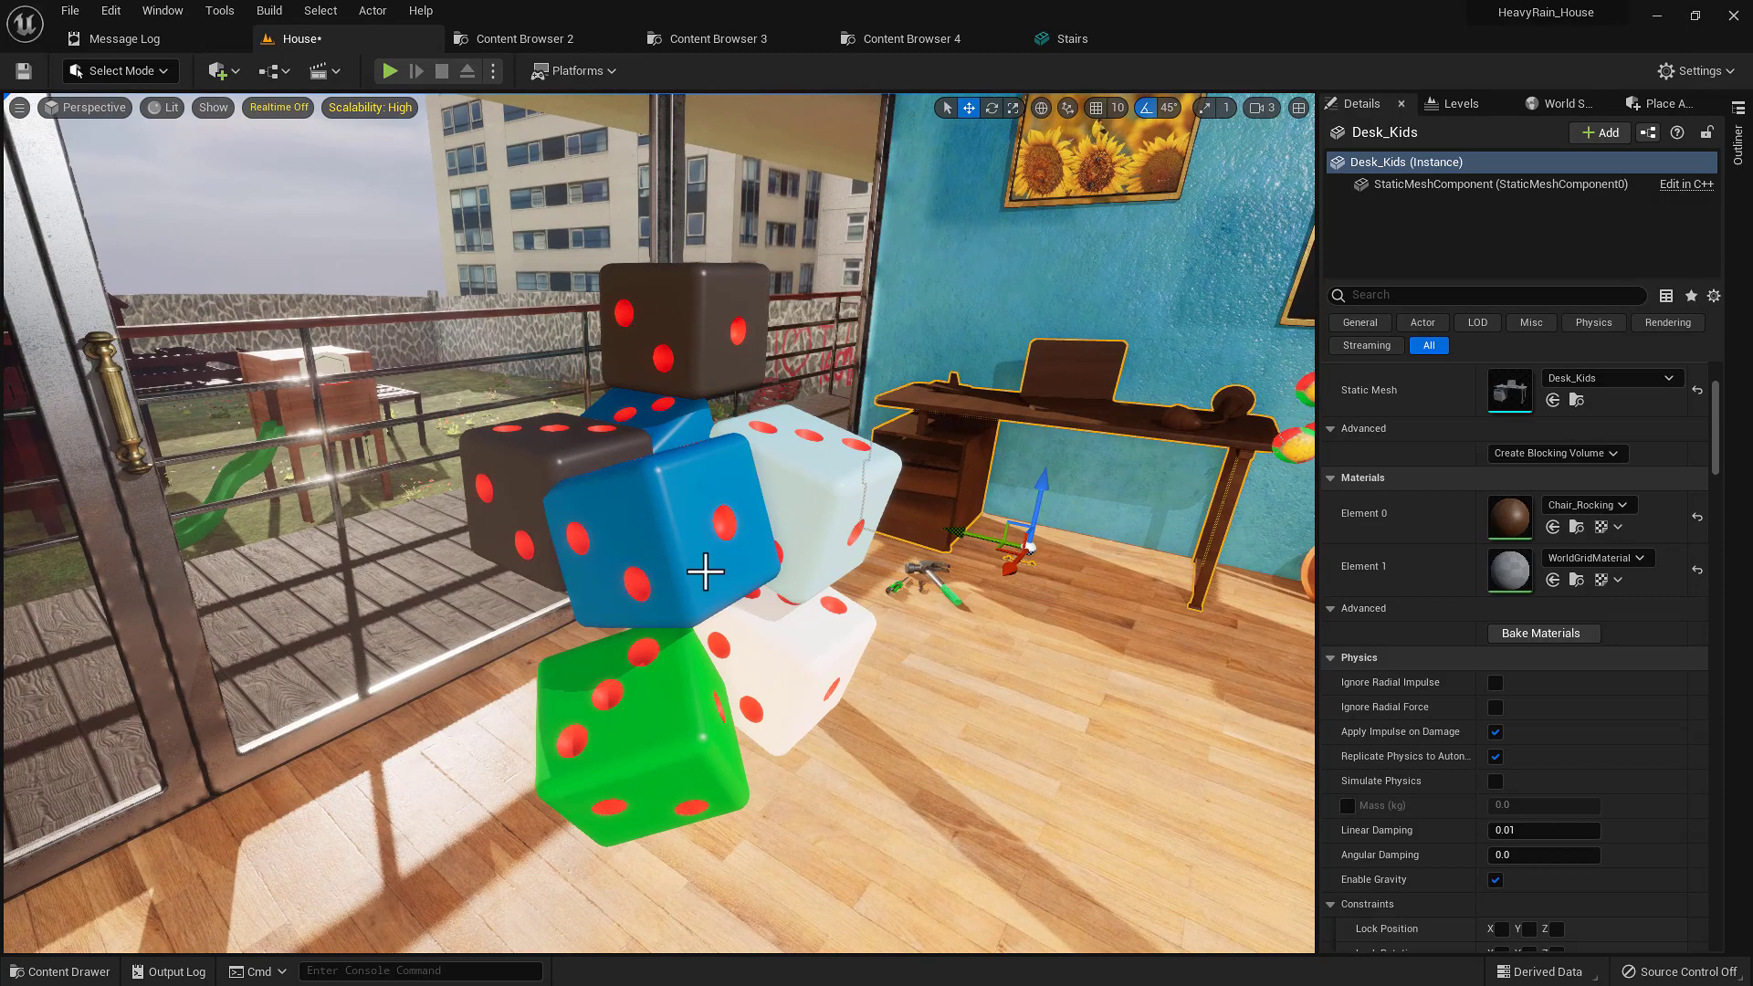
{"action": "right_click_drag", "start_coordinate": [705, 573], "coordinate": [338, 530]}
{"action": "key", "text": "d"}
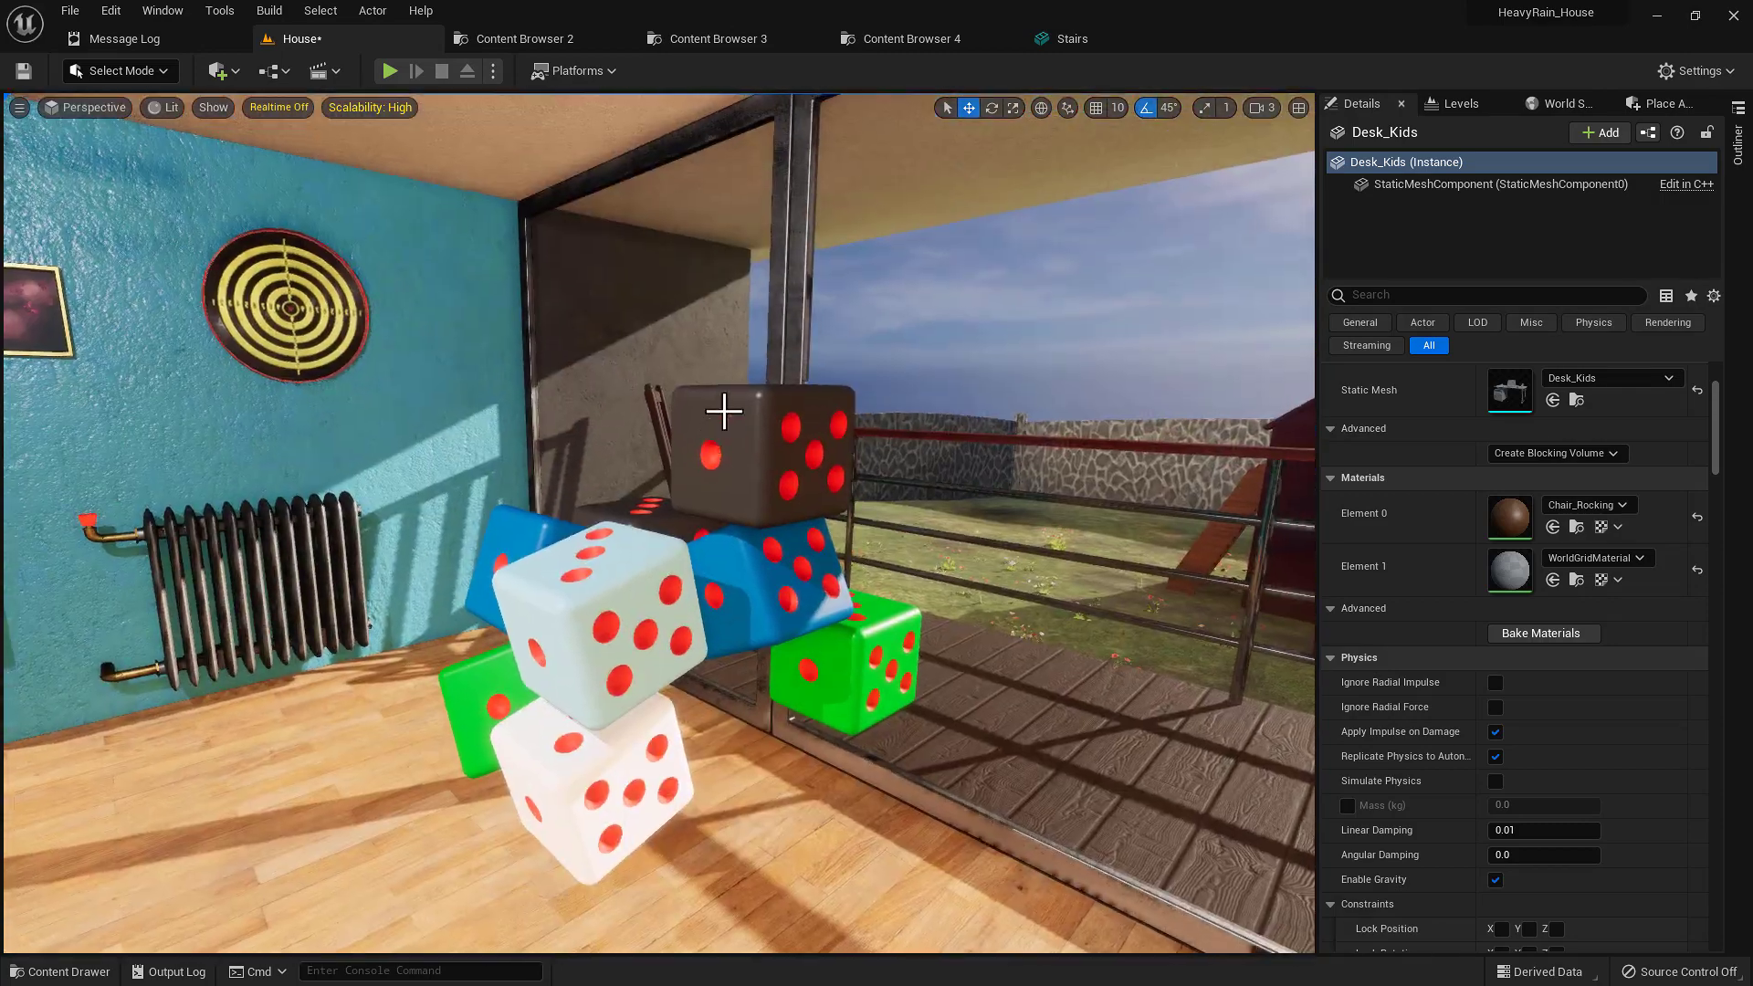
- Select the top black die of the stack and inspect its Simulate Physics setting
{"action": "left_click", "coordinate": [724, 413]}
{"action": "scroll", "coordinate": [1557, 764], "scroll_direction": "down", "scroll_amount": 3}
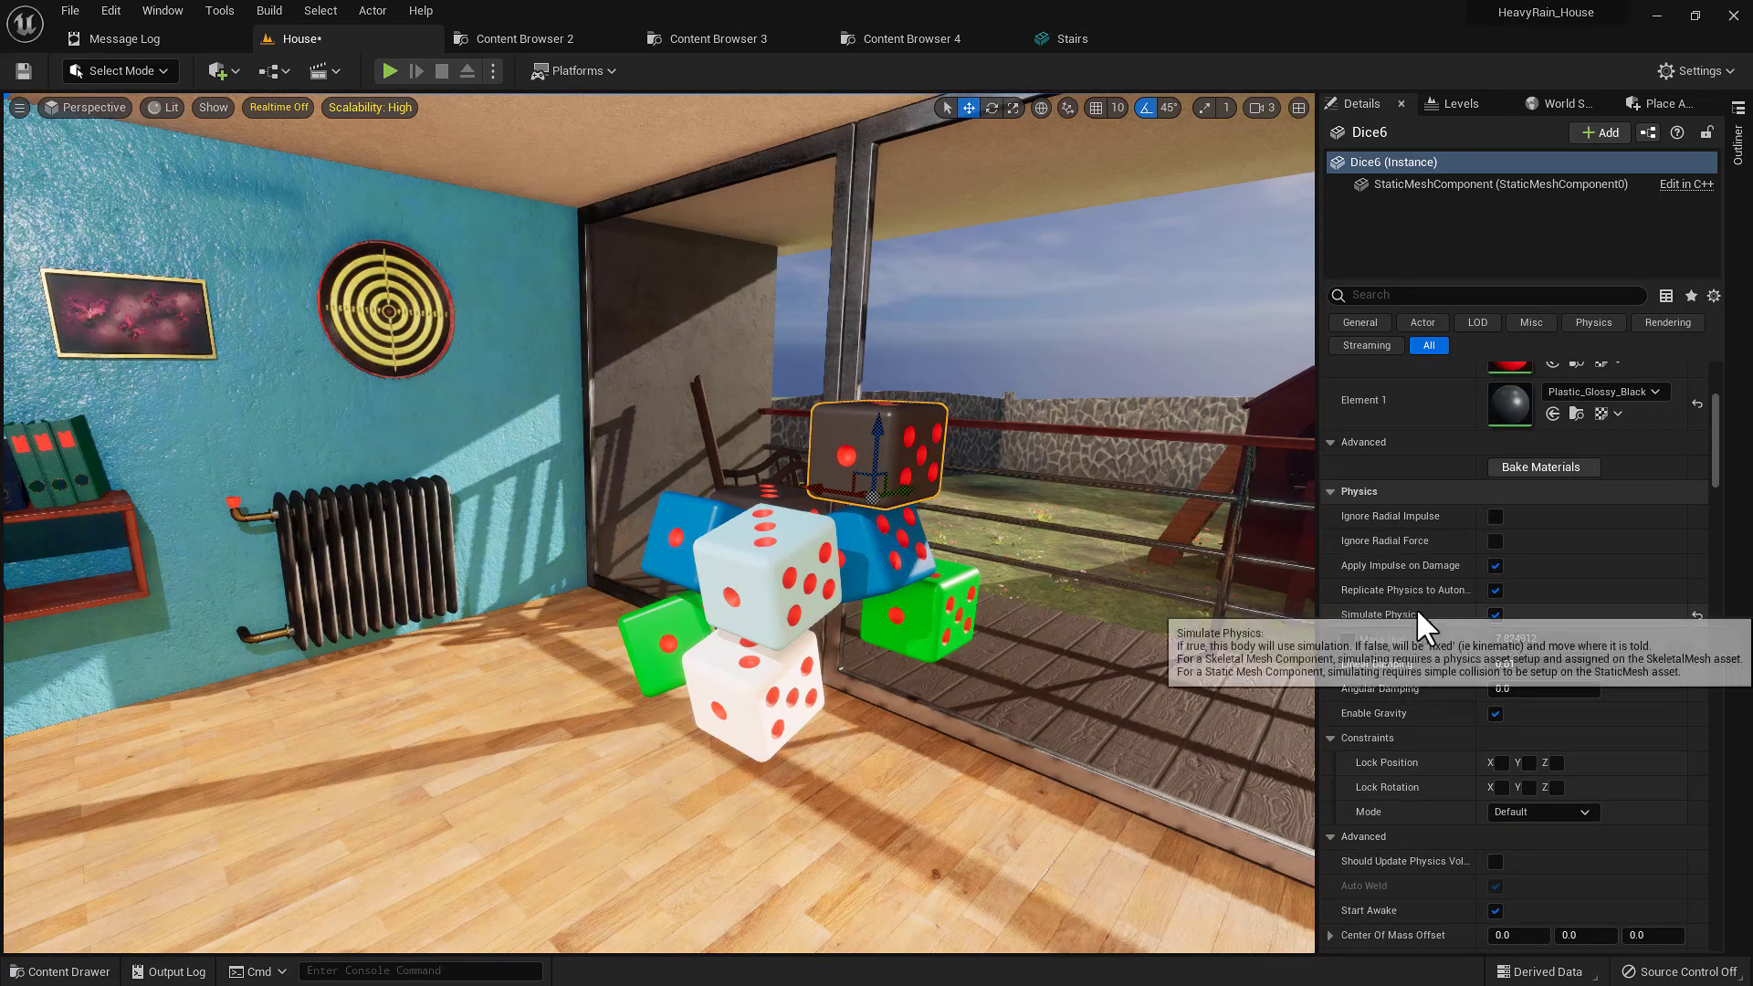
{"action": "key", "text": "a"}
{"action": "right_click_drag", "start_coordinate": [867, 630], "coordinate": [818, 634]}
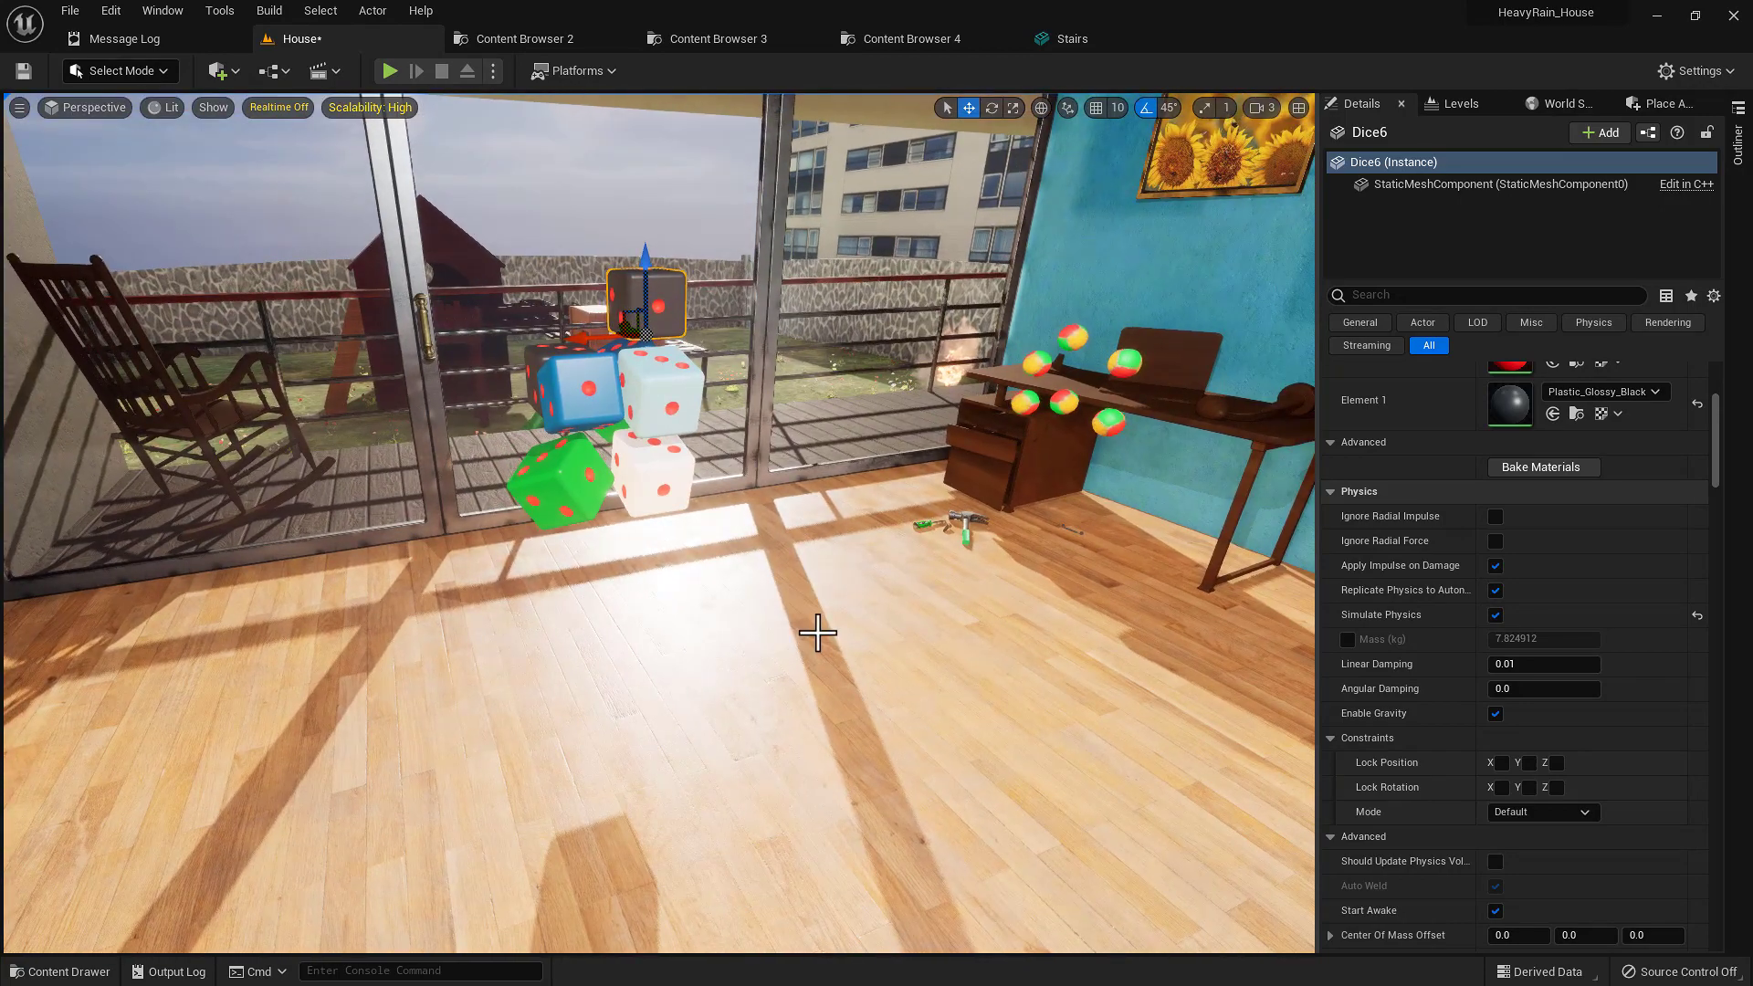
- Play the level, walk the character among the dice and balls to test their physics, and stop playing
{"action": "key", "text": "alt+p"}
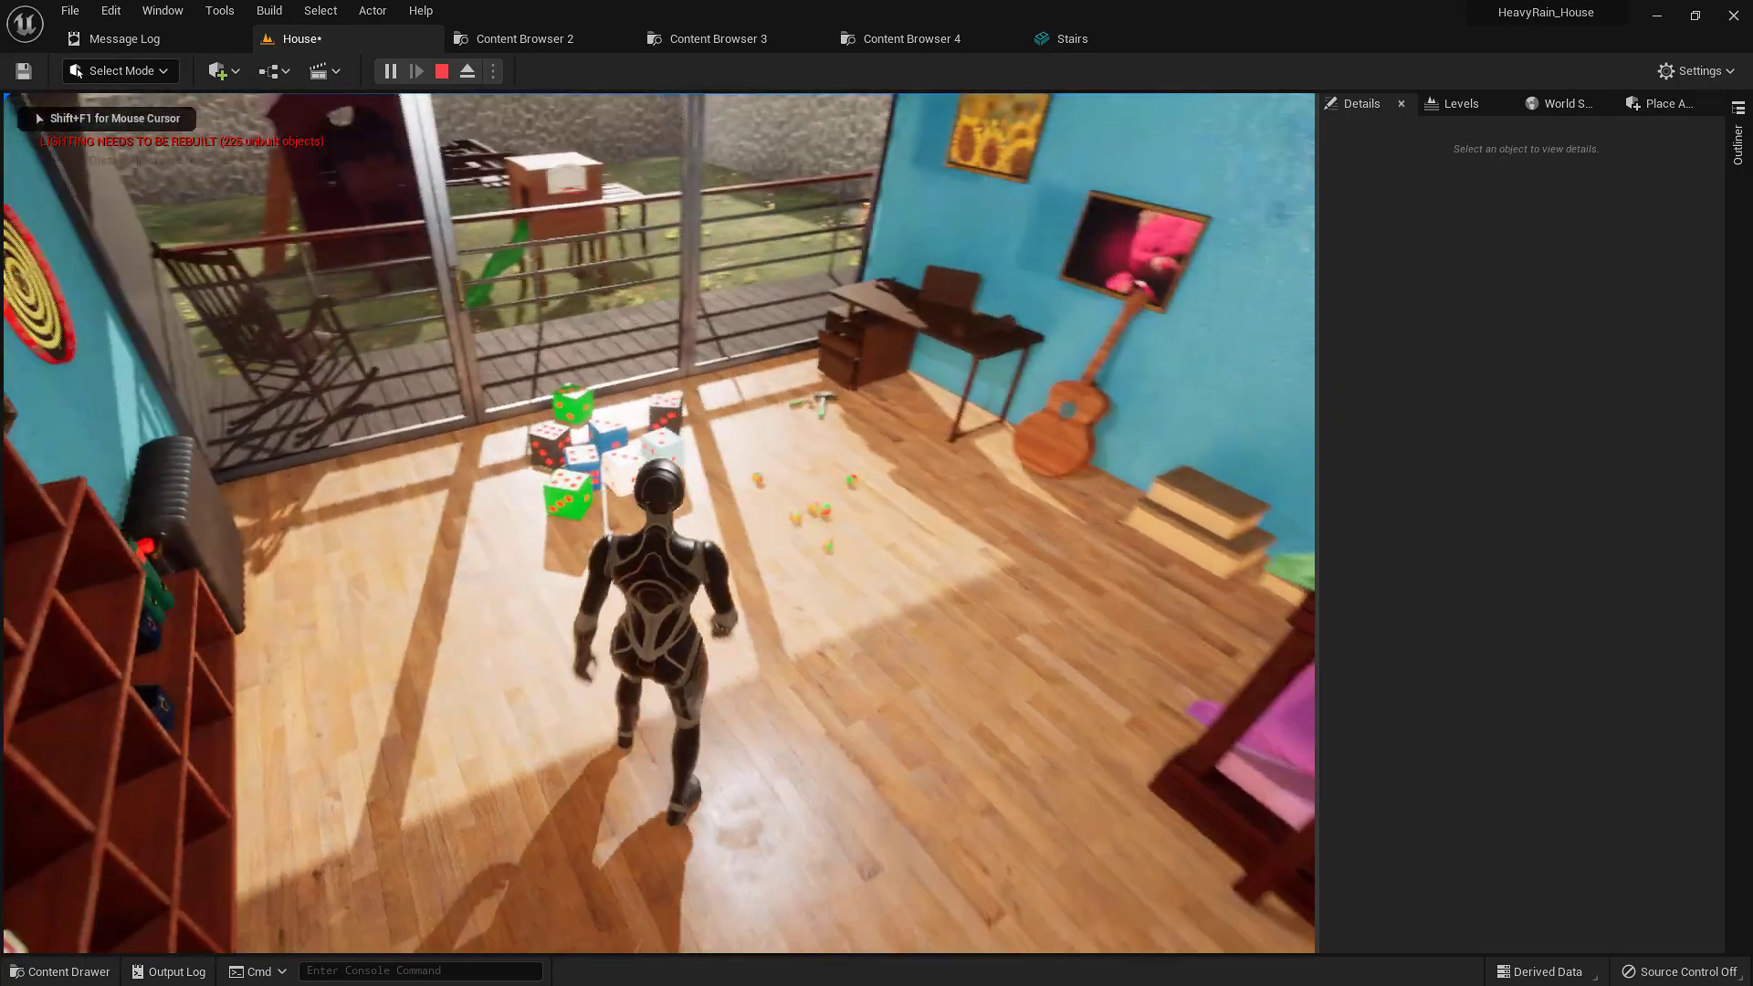
{"action": "key", "text": "w"}
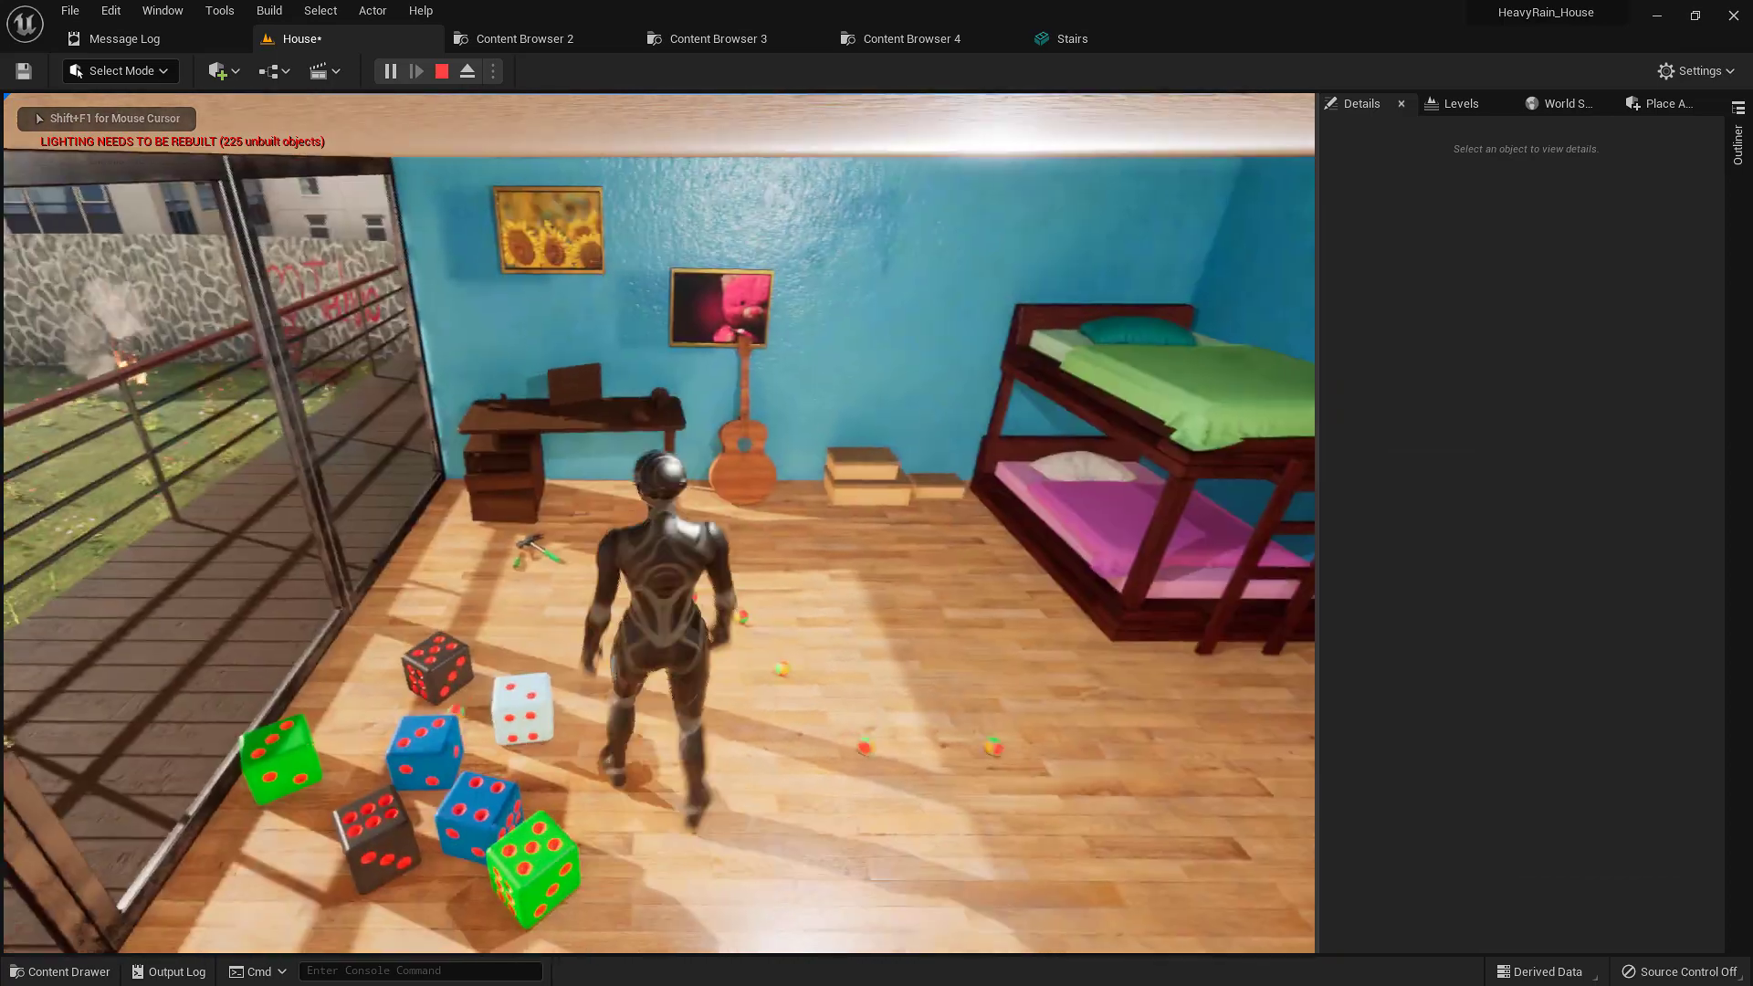
{"action": "key", "text": "Escape"}
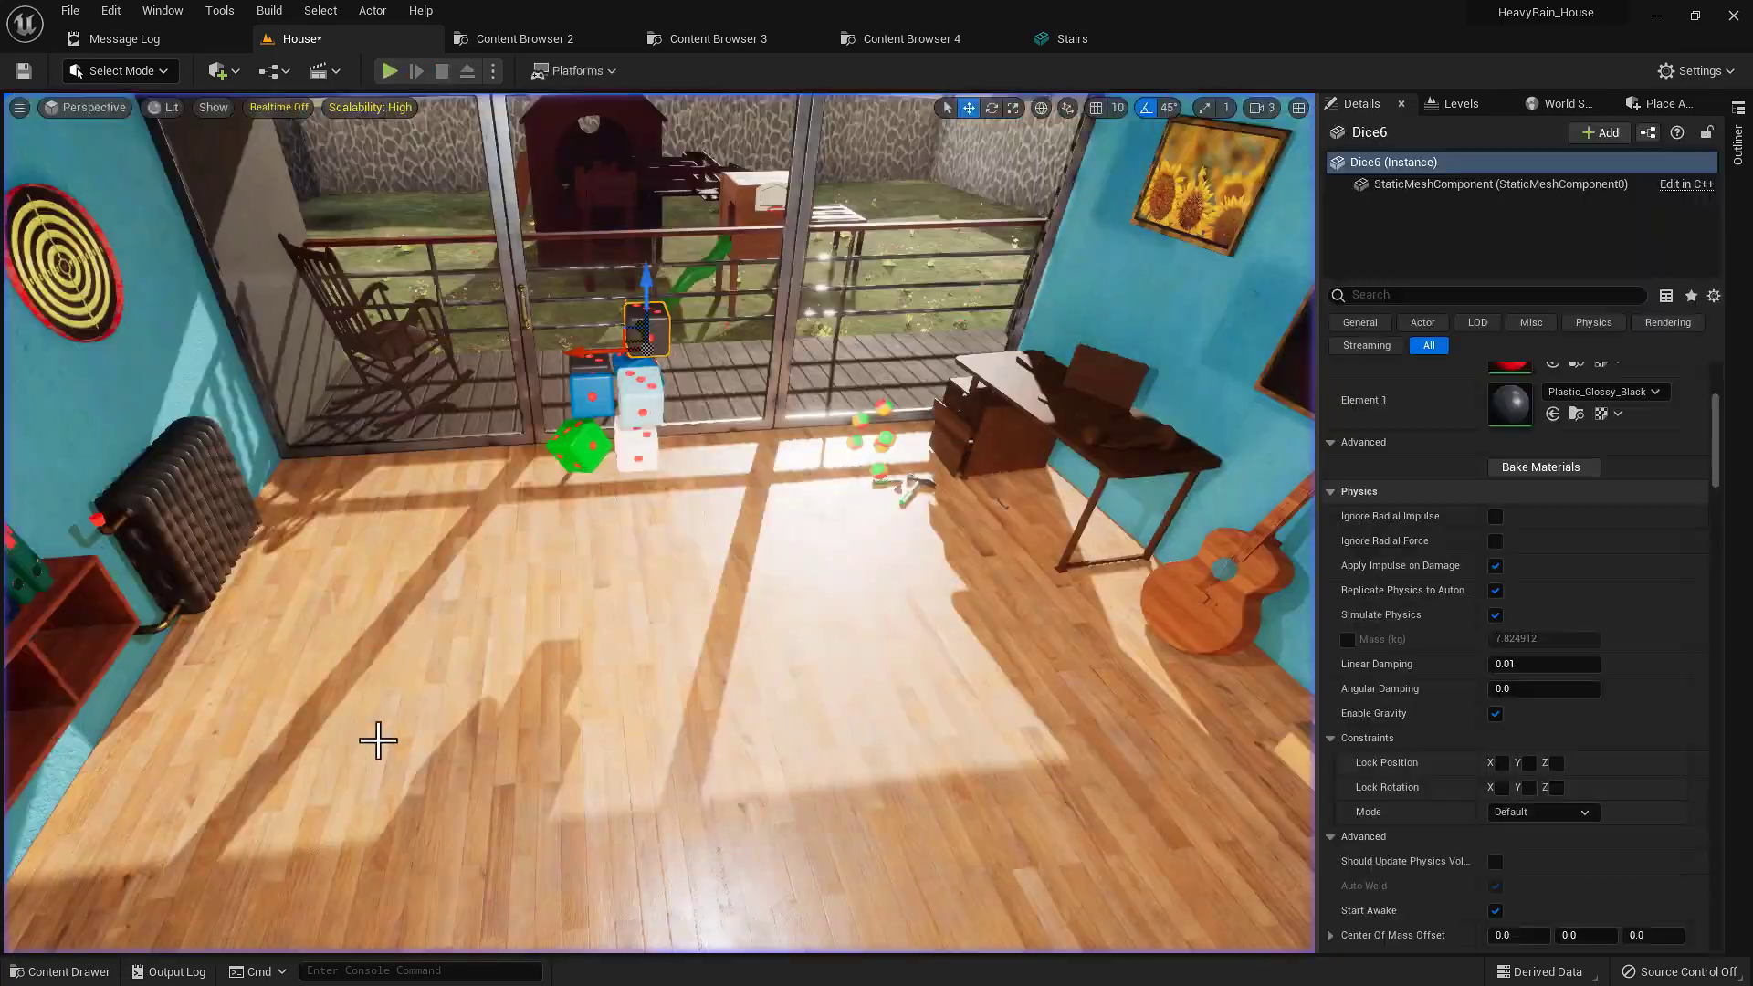
- Look through the project folders in #Low Rated Models and its parent #Don't Work on them folder
{"action": "key", "text": "w"}
{"action": "right_click_drag", "start_coordinate": [659, 523], "coordinate": [790, 535]}
{"action": "key", "text": "w"}
{"action": "key", "text": "alt+Tab"}
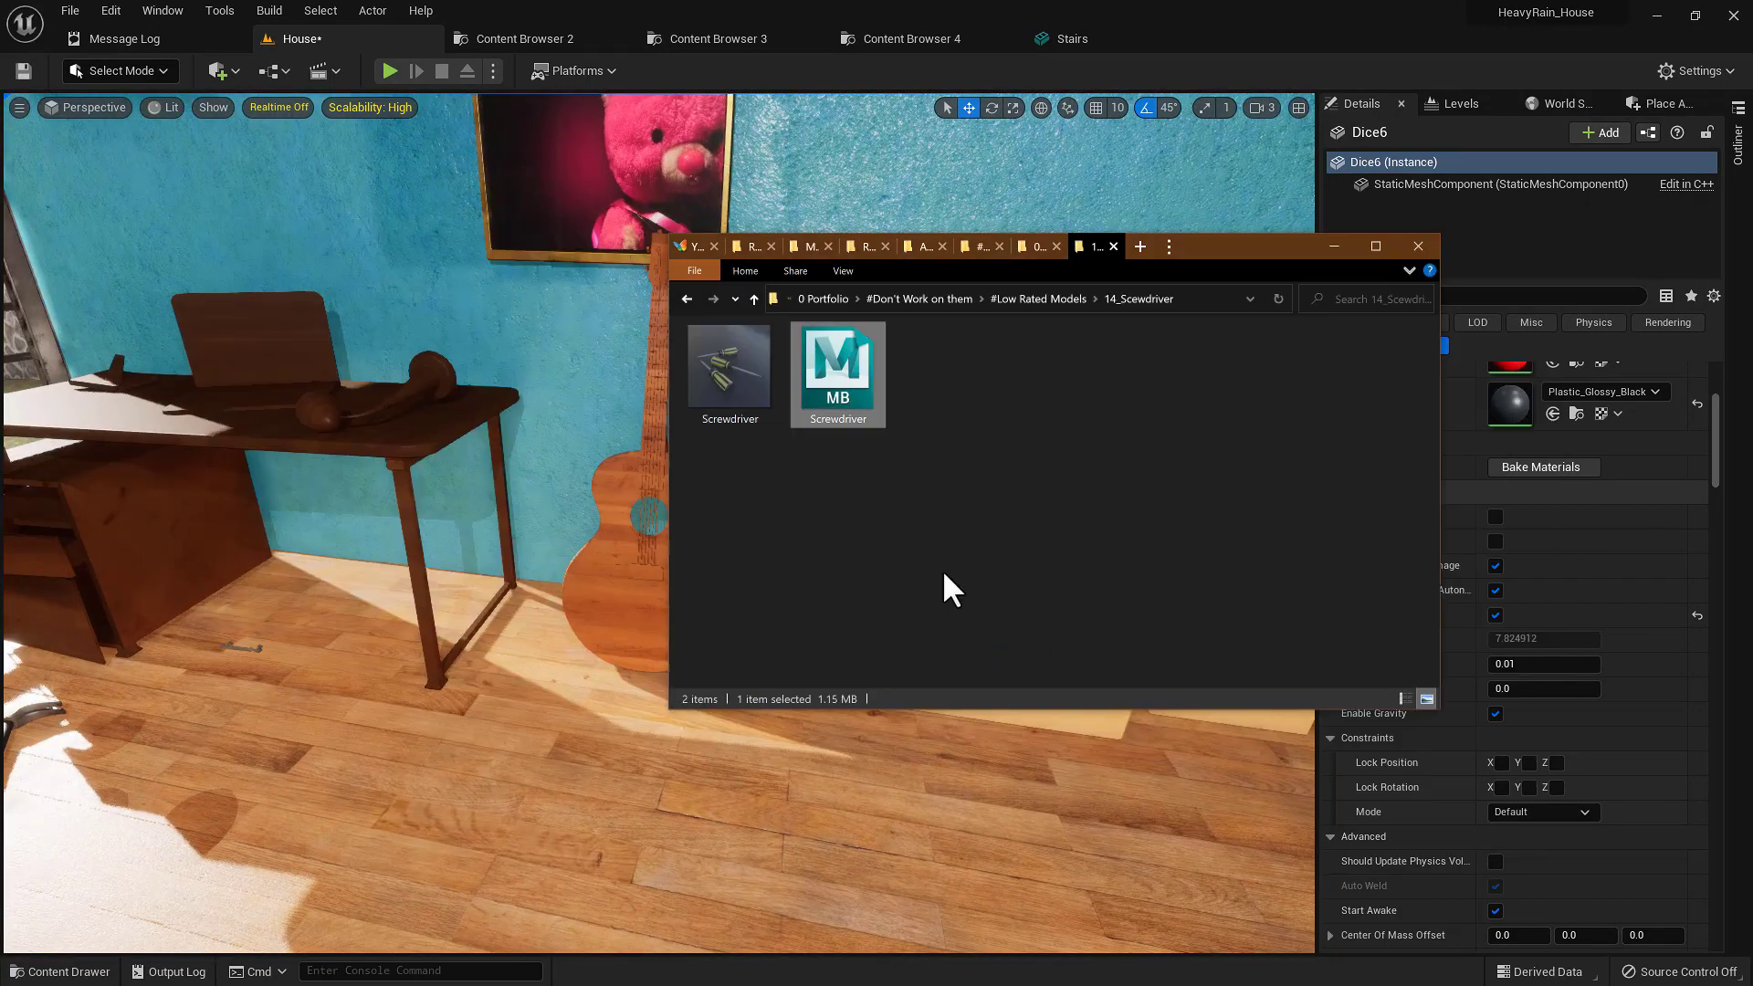
{"action": "key", "text": "BackSpace"}
{"action": "scroll", "coordinate": [1257, 471], "scroll_direction": "down", "scroll_amount": 1}
{"action": "scroll", "coordinate": [1177, 566], "scroll_direction": "down", "scroll_amount": 1}
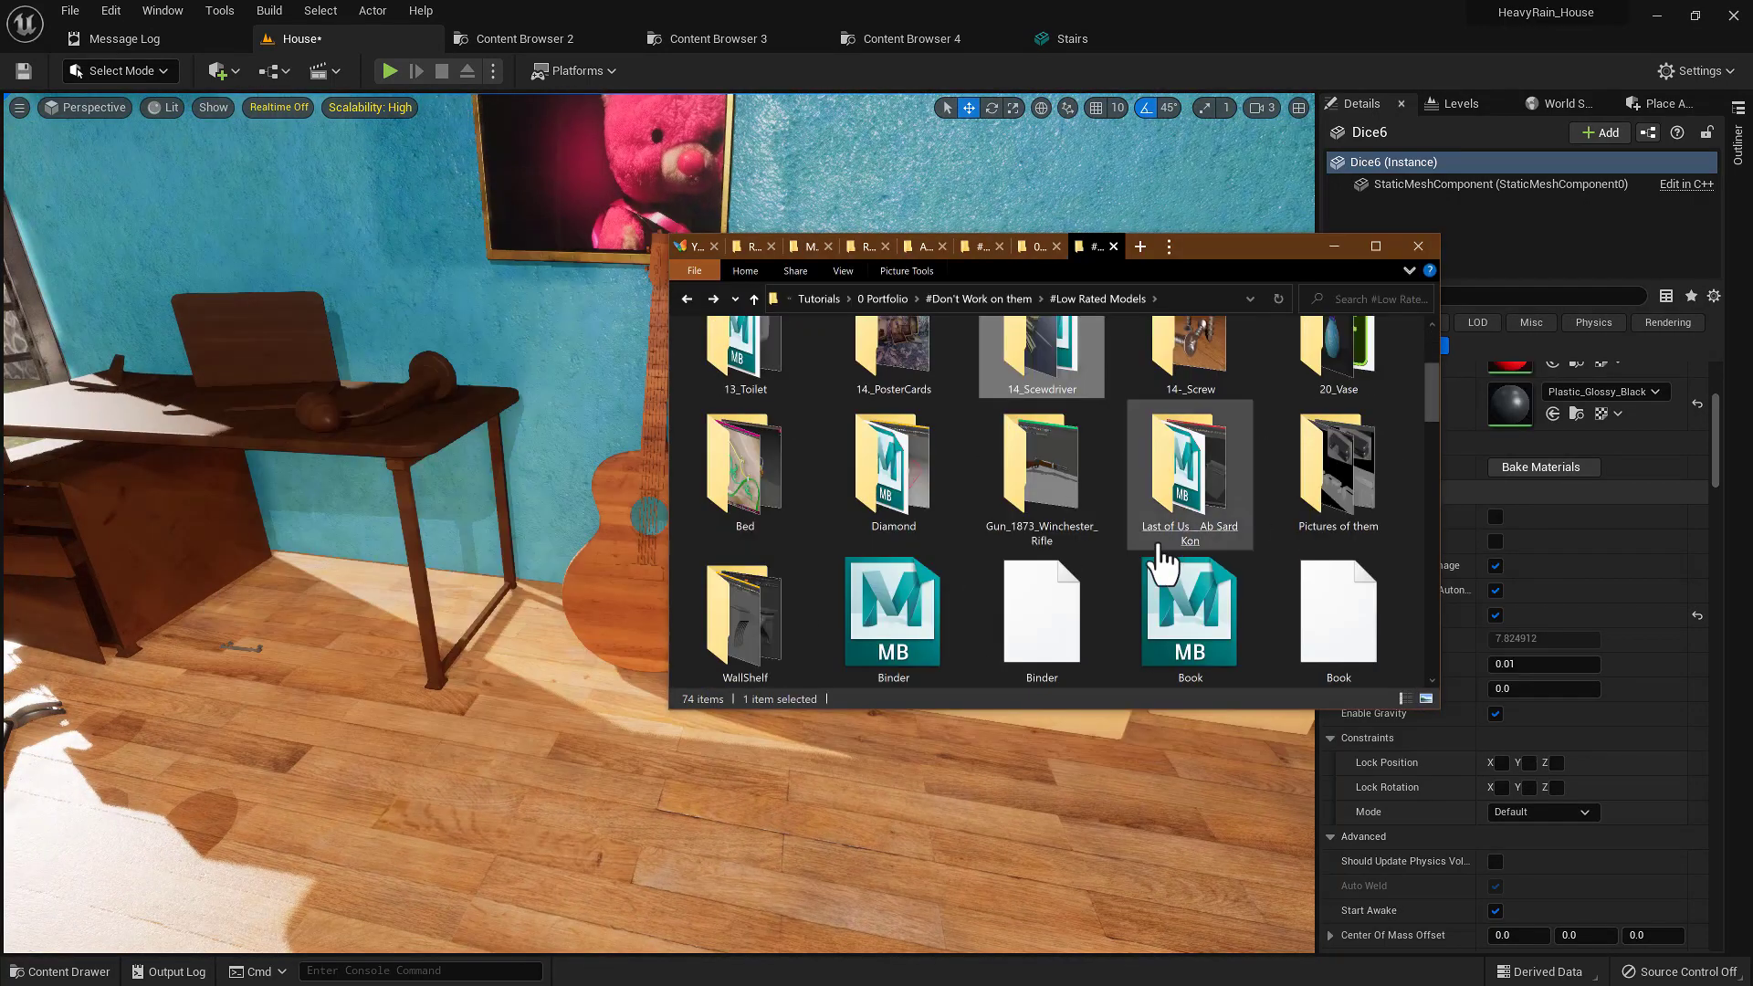
{"action": "scroll", "coordinate": [1178, 561], "scroll_direction": "up", "scroll_amount": 2}
{"action": "double_click", "coordinate": [1178, 547]}
{"action": "key", "text": "BackSpace"}
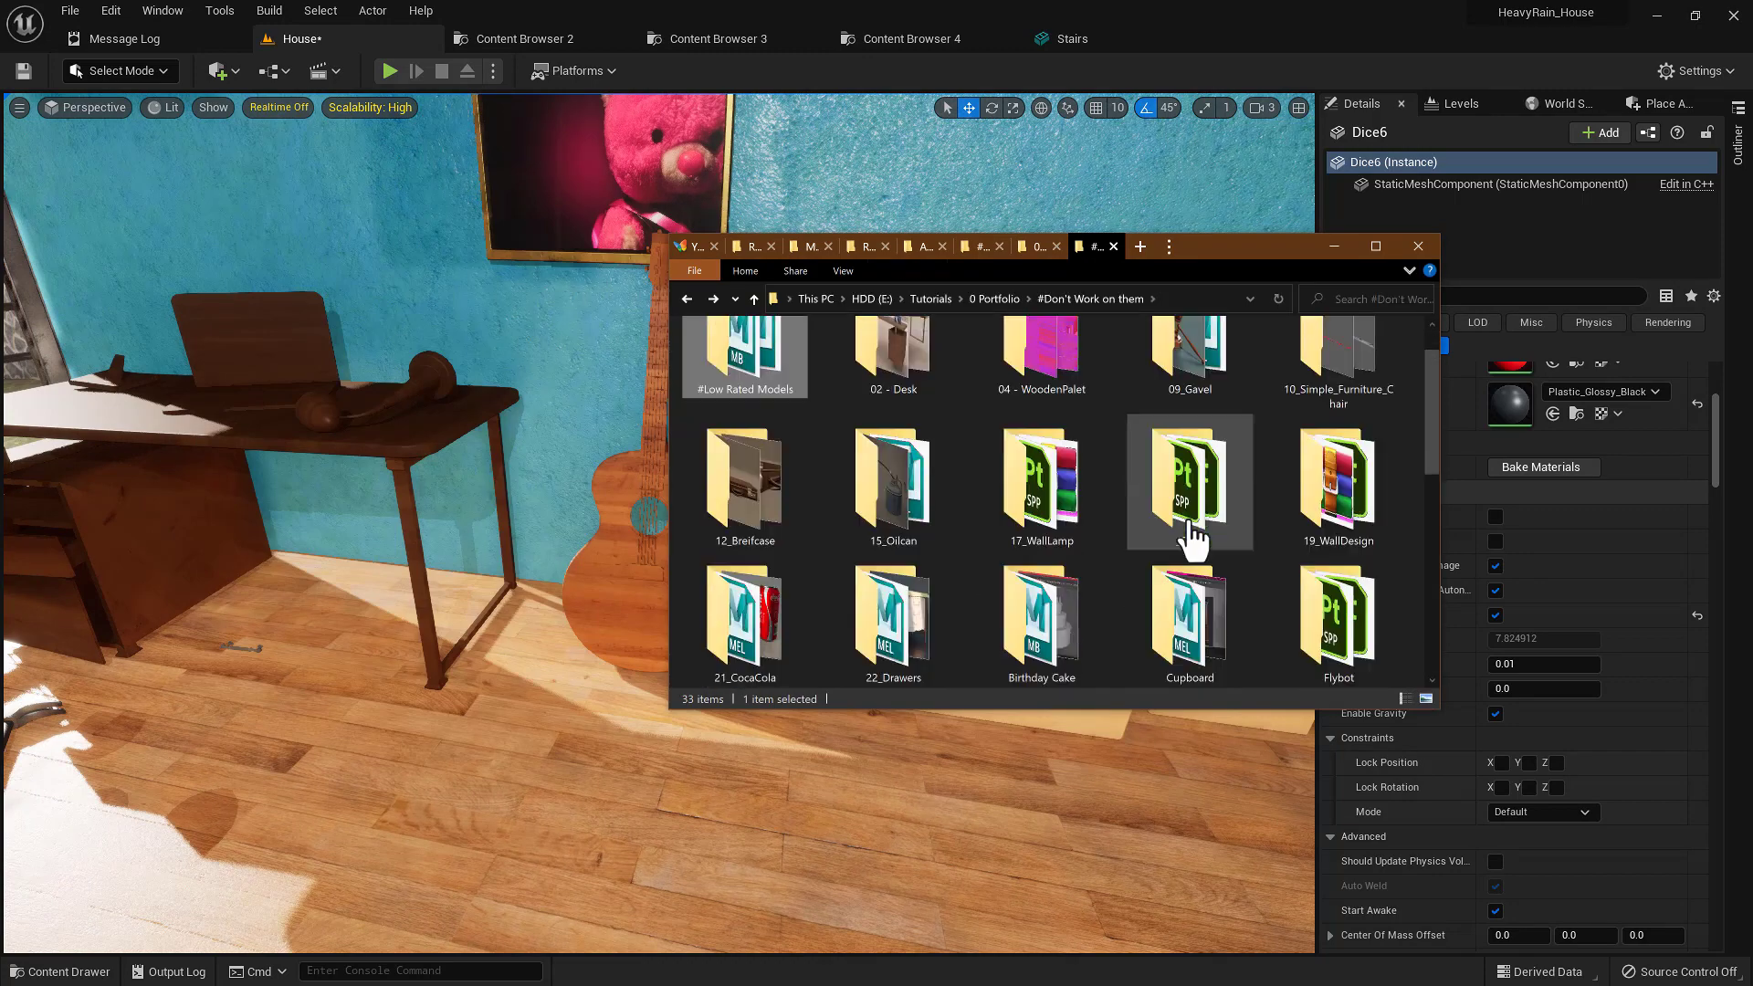
{"action": "scroll", "coordinate": [1187, 548], "scroll_direction": "down", "scroll_amount": 3}
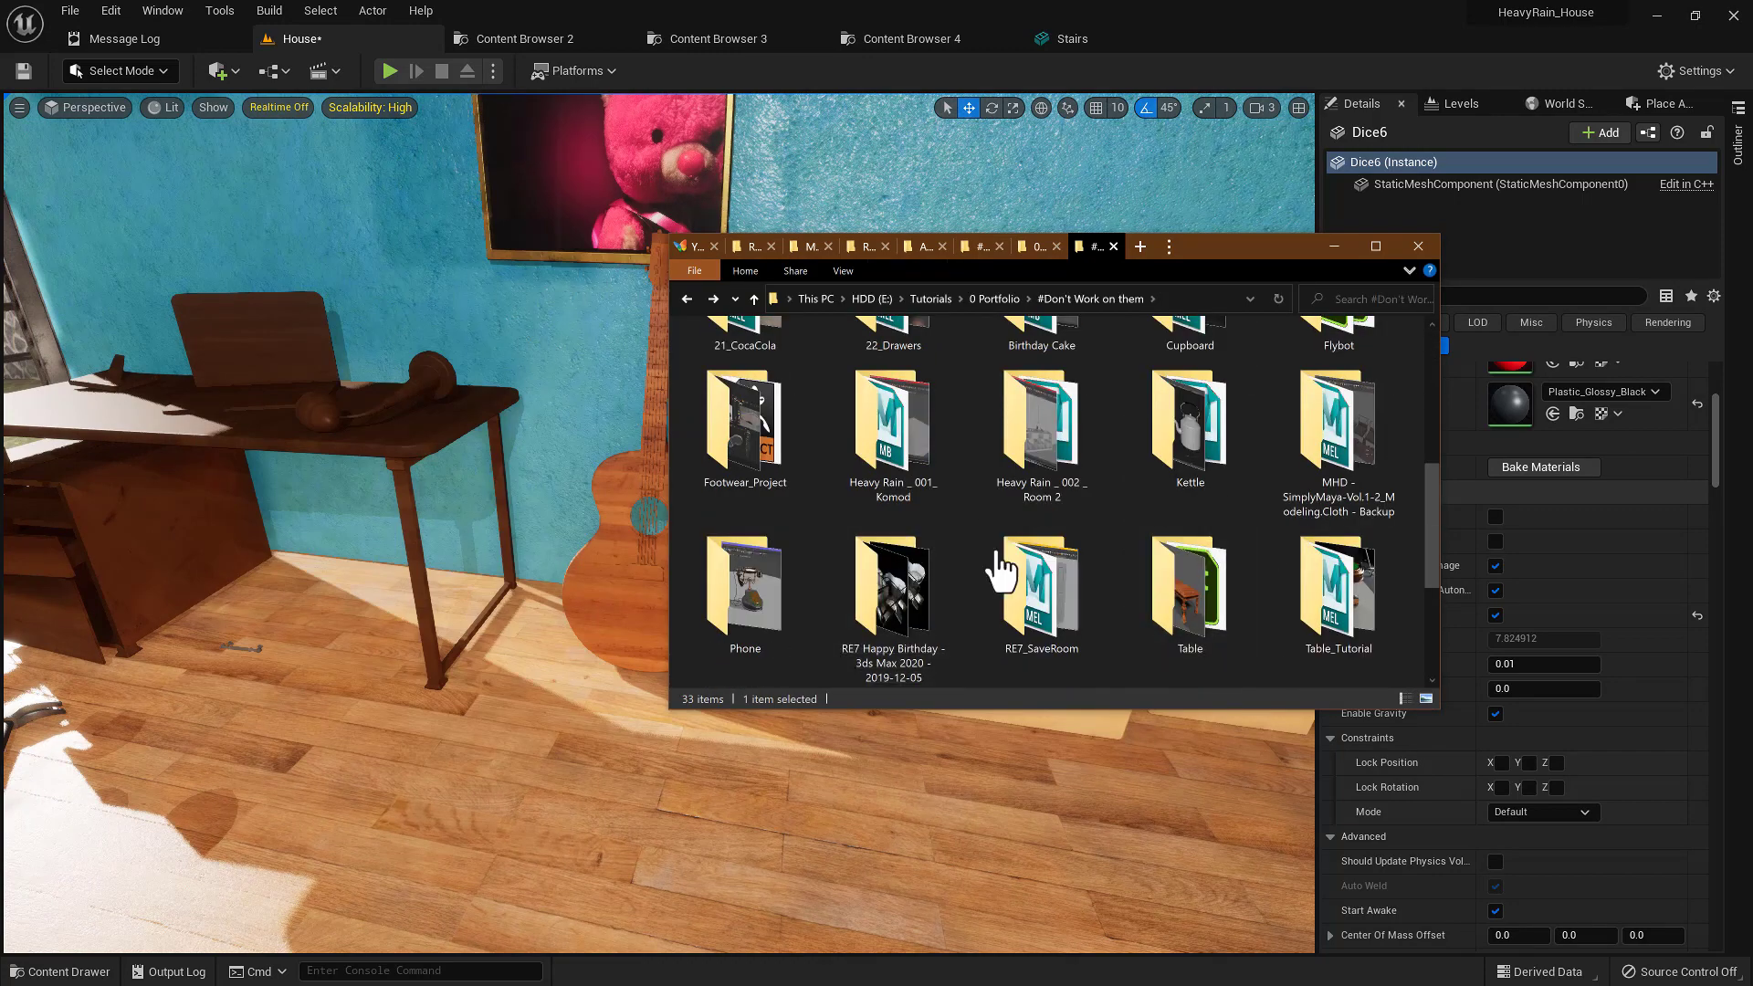
{"action": "scroll", "coordinate": [1057, 567], "scroll_direction": "up", "scroll_amount": 4}
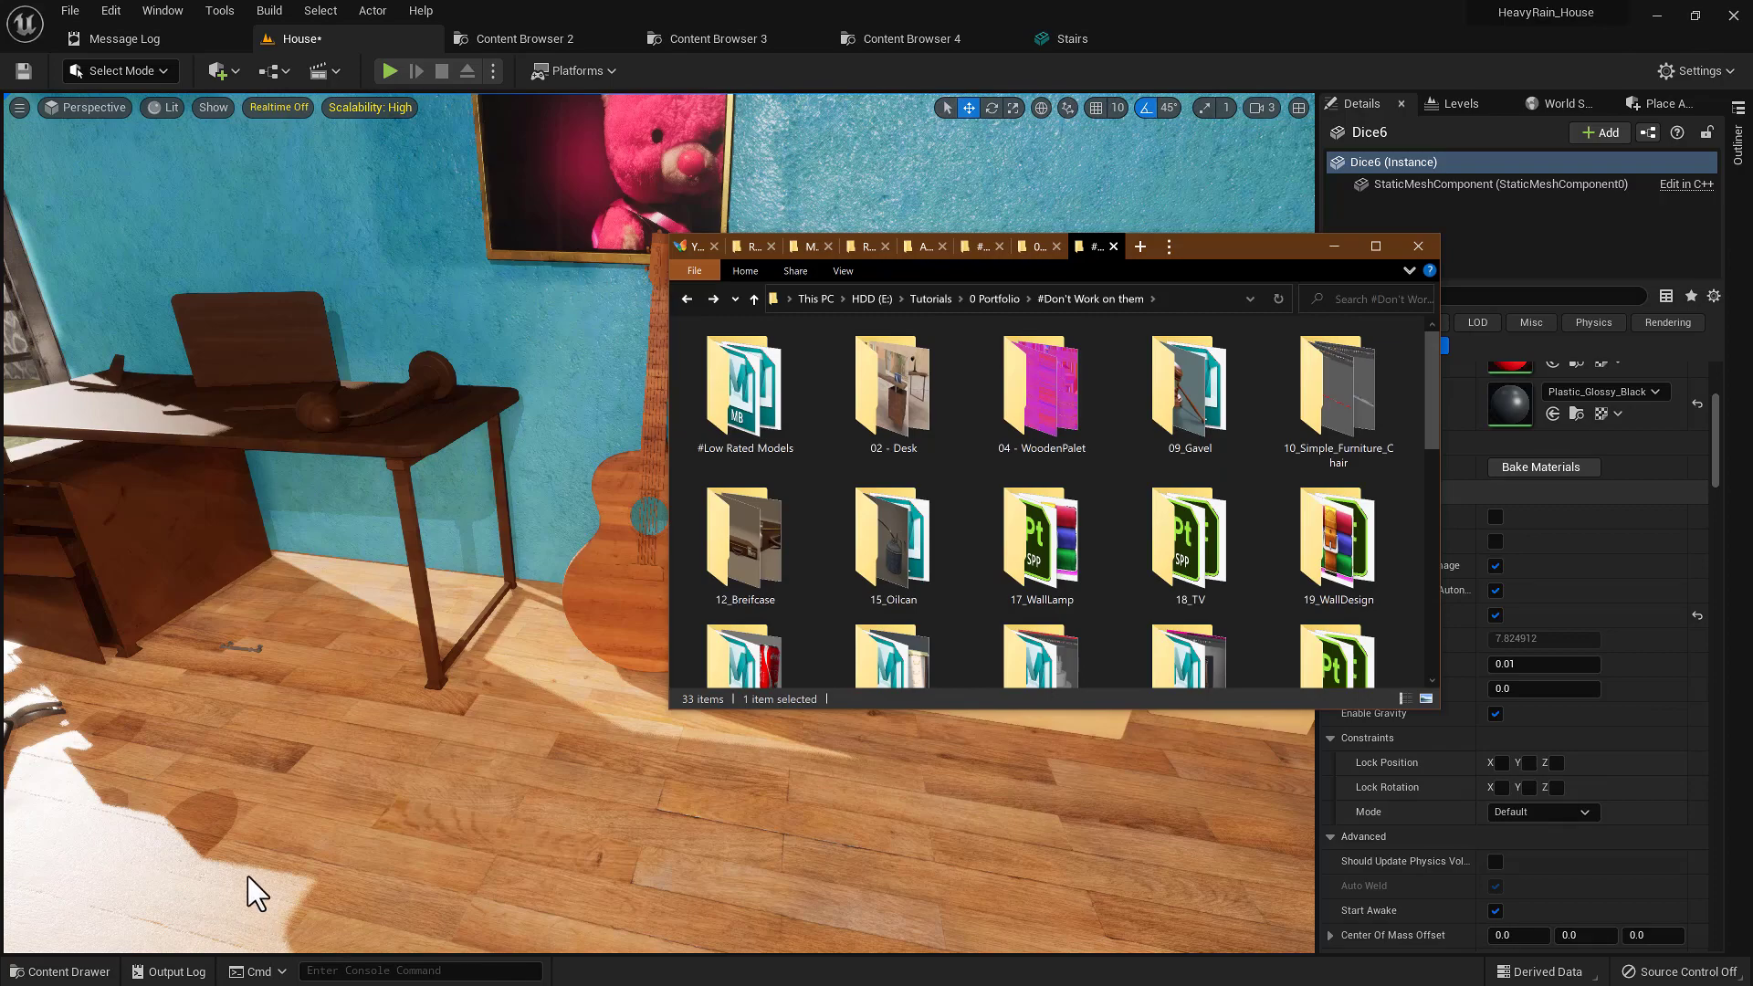
- Return to Unreal Editor, select the guitar leaning against the wall and inspect its mesh, material and physics settings
{"action": "right_click_drag", "start_coordinate": [519, 598], "coordinate": [576, 675]}
{"action": "key", "text": "w"}
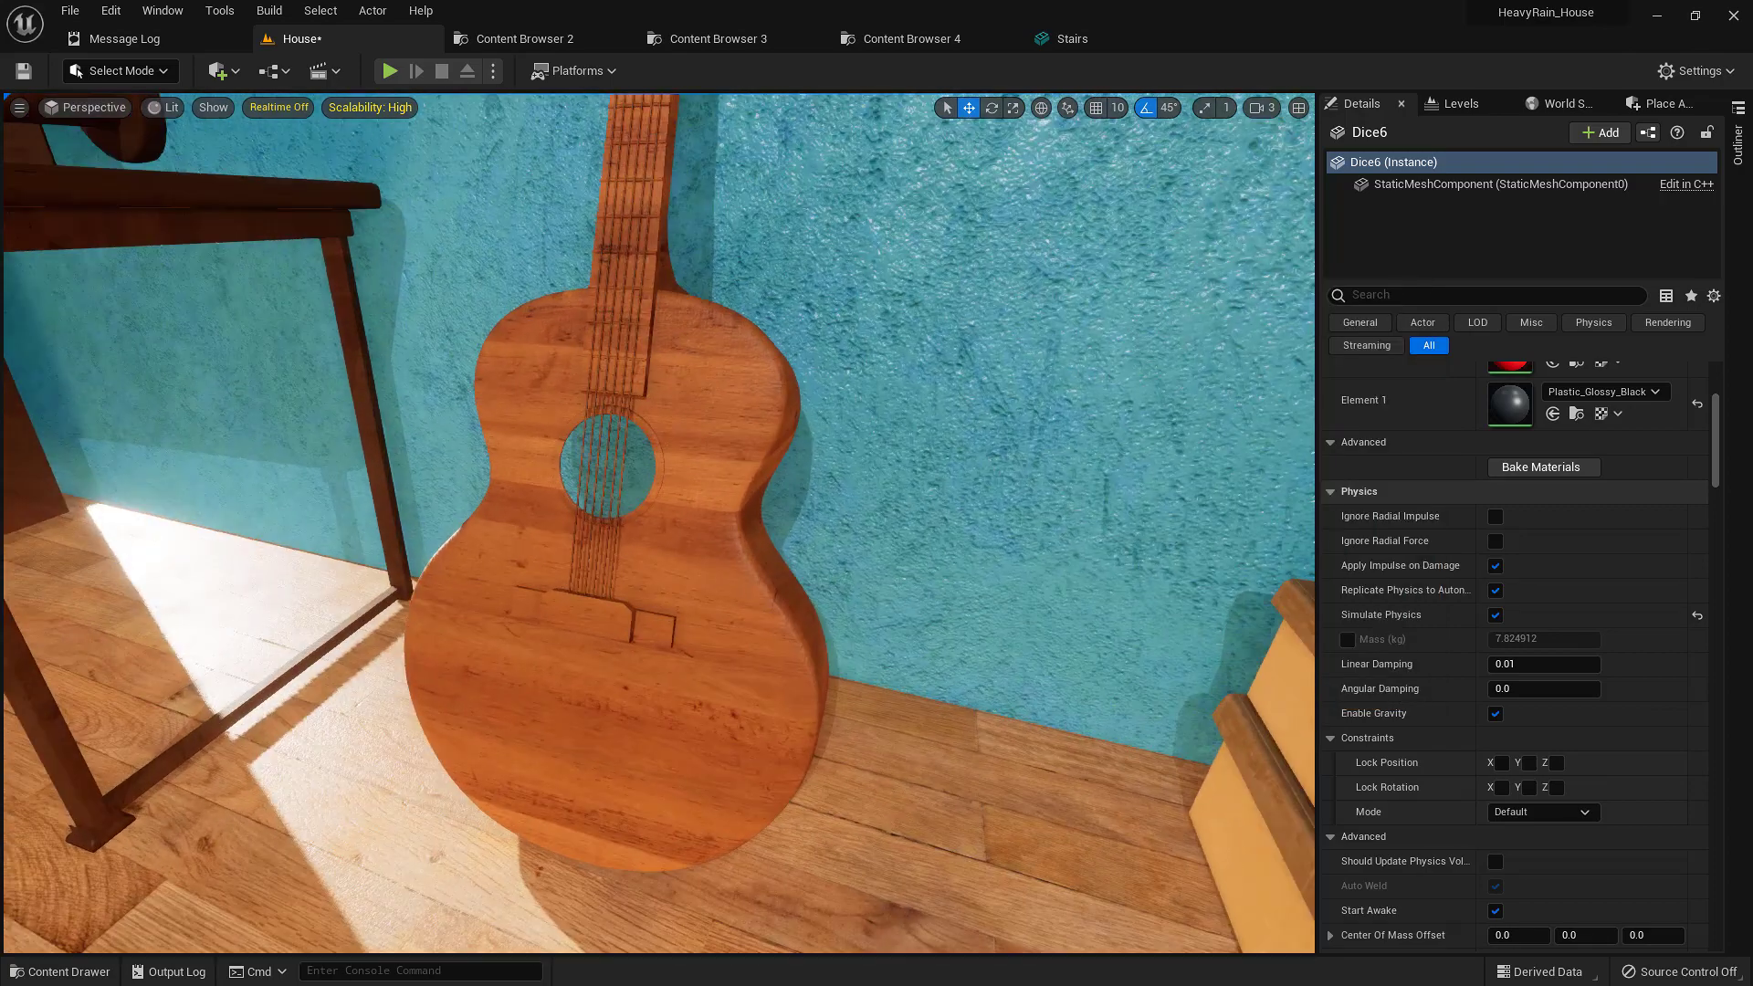
{"action": "left_click", "coordinate": [611, 623]}
{"action": "right_click_drag", "start_coordinate": [670, 749], "coordinate": [632, 703]}
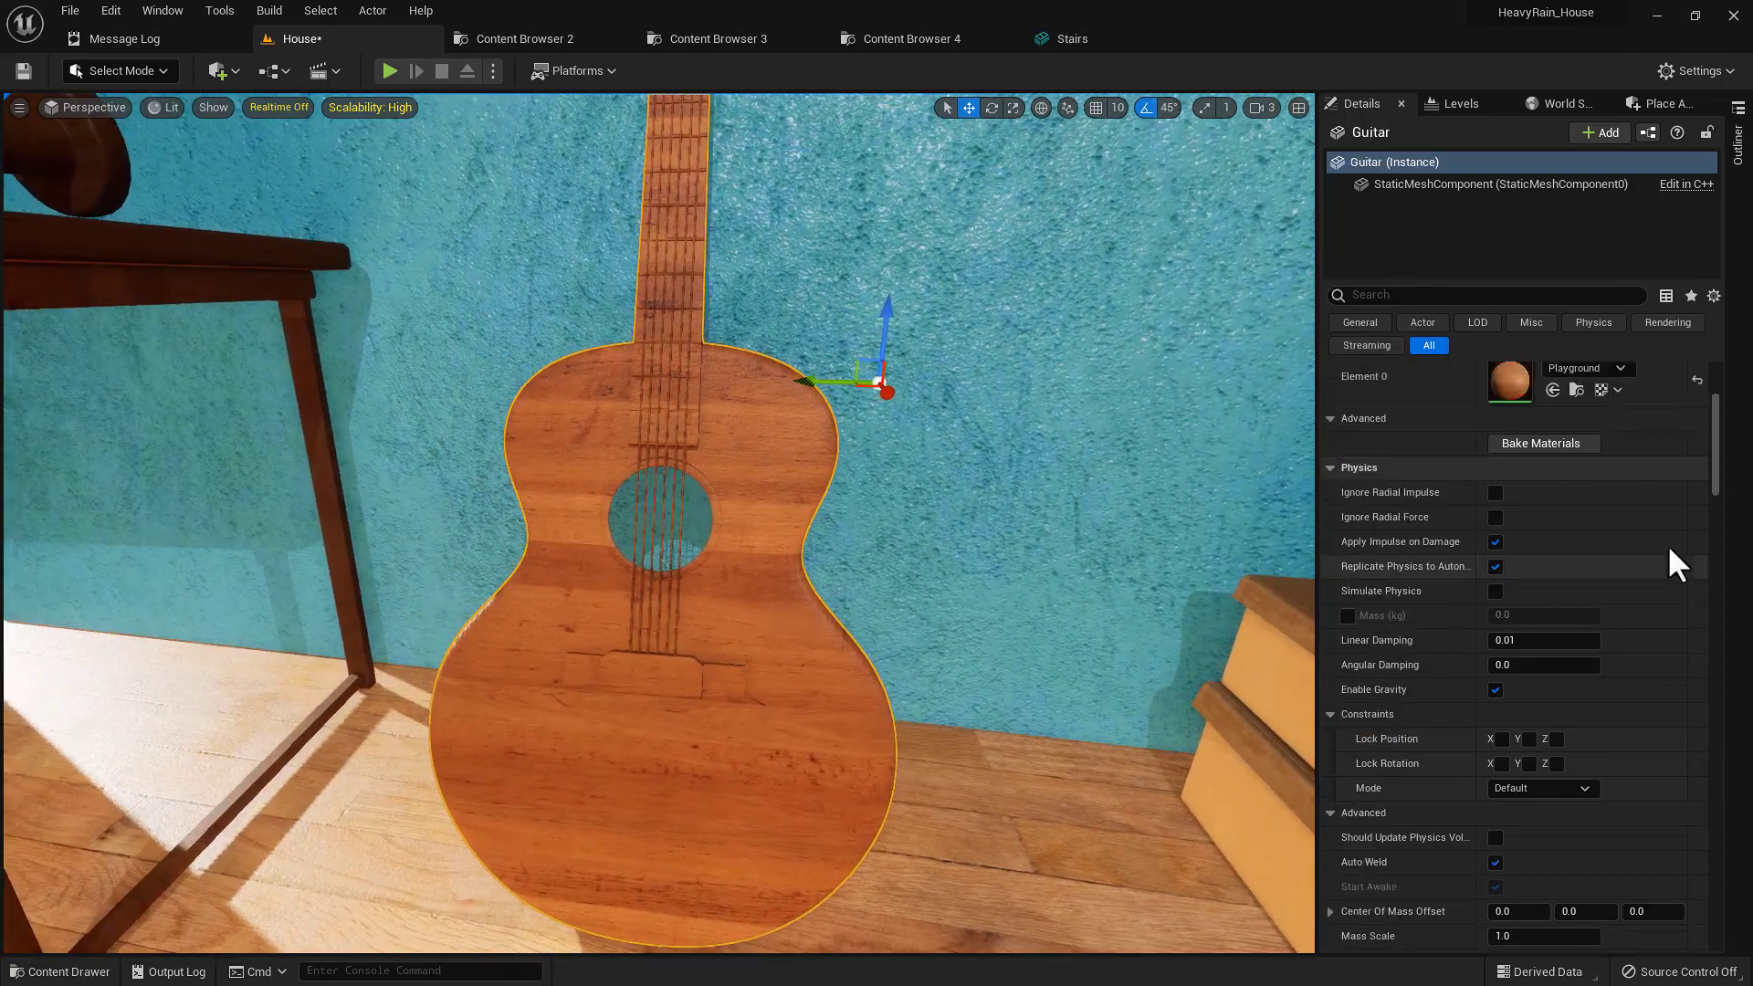
{"action": "scroll", "coordinate": [1657, 566], "scroll_direction": "up", "scroll_amount": 4}
{"action": "left_click_drag", "start_coordinate": [667, 652], "coordinate": [744, 665], "text": "alt"}
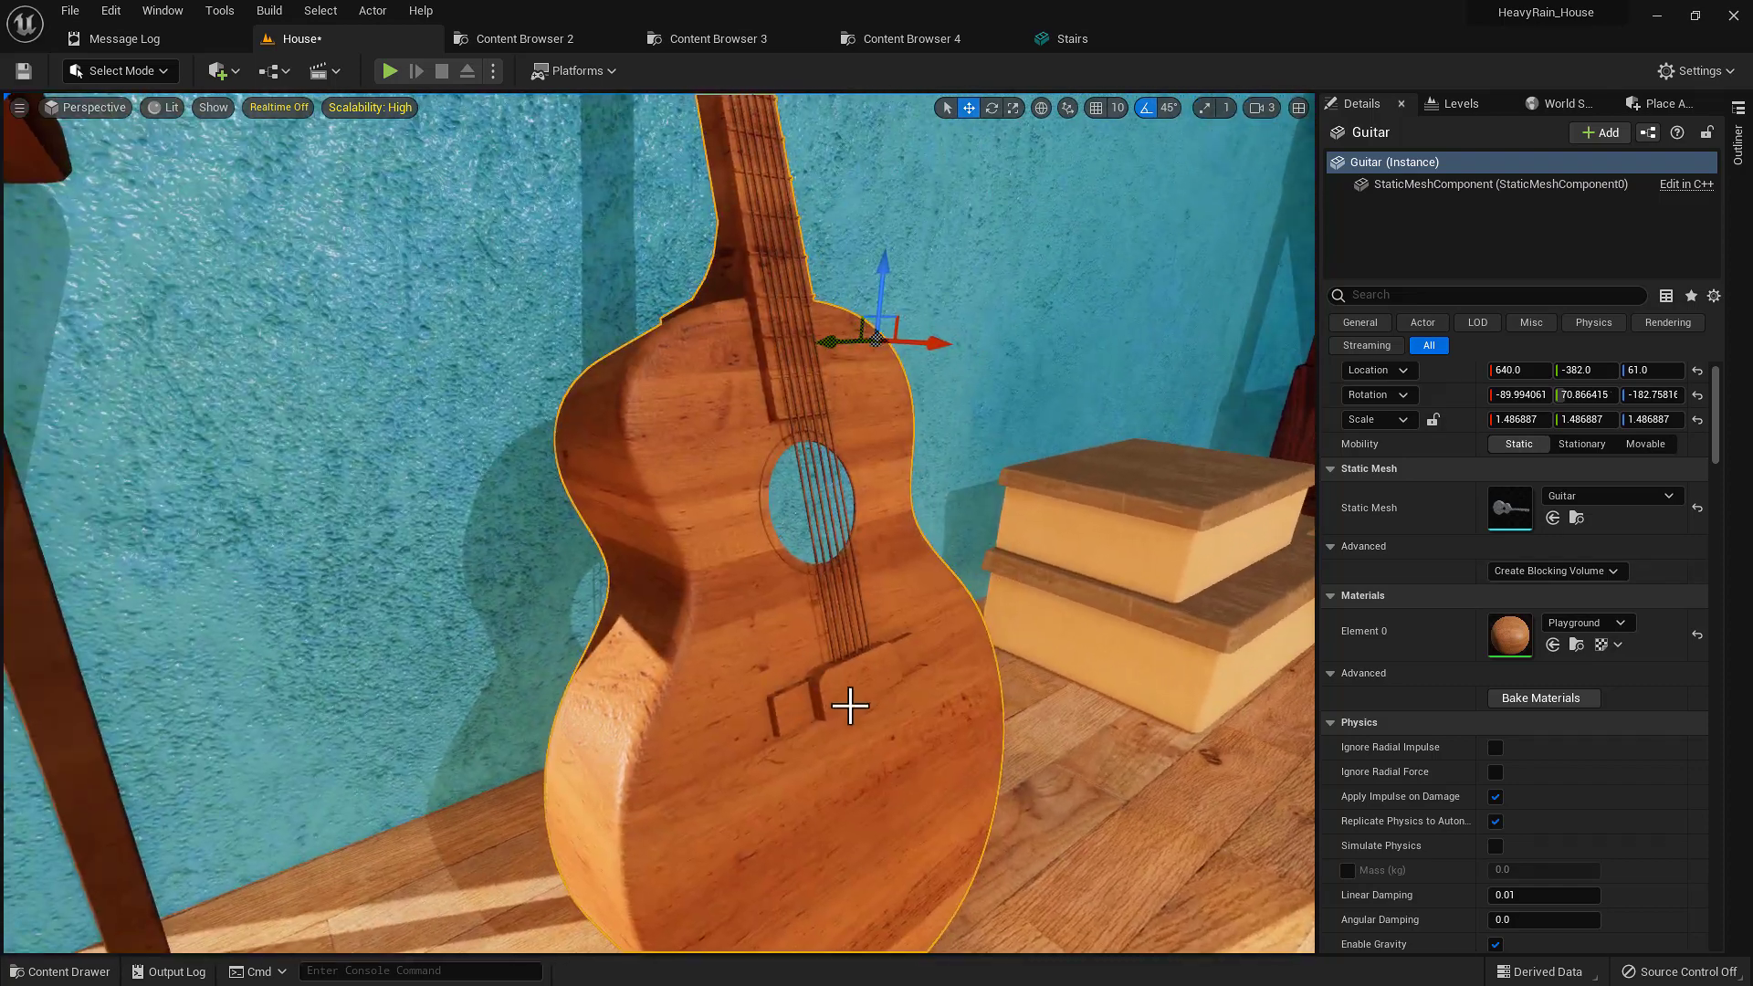
- Examine the guitar's body, strings and sound hole up close from several angles
{"action": "key", "text": "s"}
{"action": "right_click_drag", "start_coordinate": [786, 622], "coordinate": [644, 671]}
{"action": "key", "text": "w"}
{"action": "key", "text": "a"}
{"action": "key", "text": "w"}
{"action": "key", "text": "w"}
{"action": "key", "text": "s"}
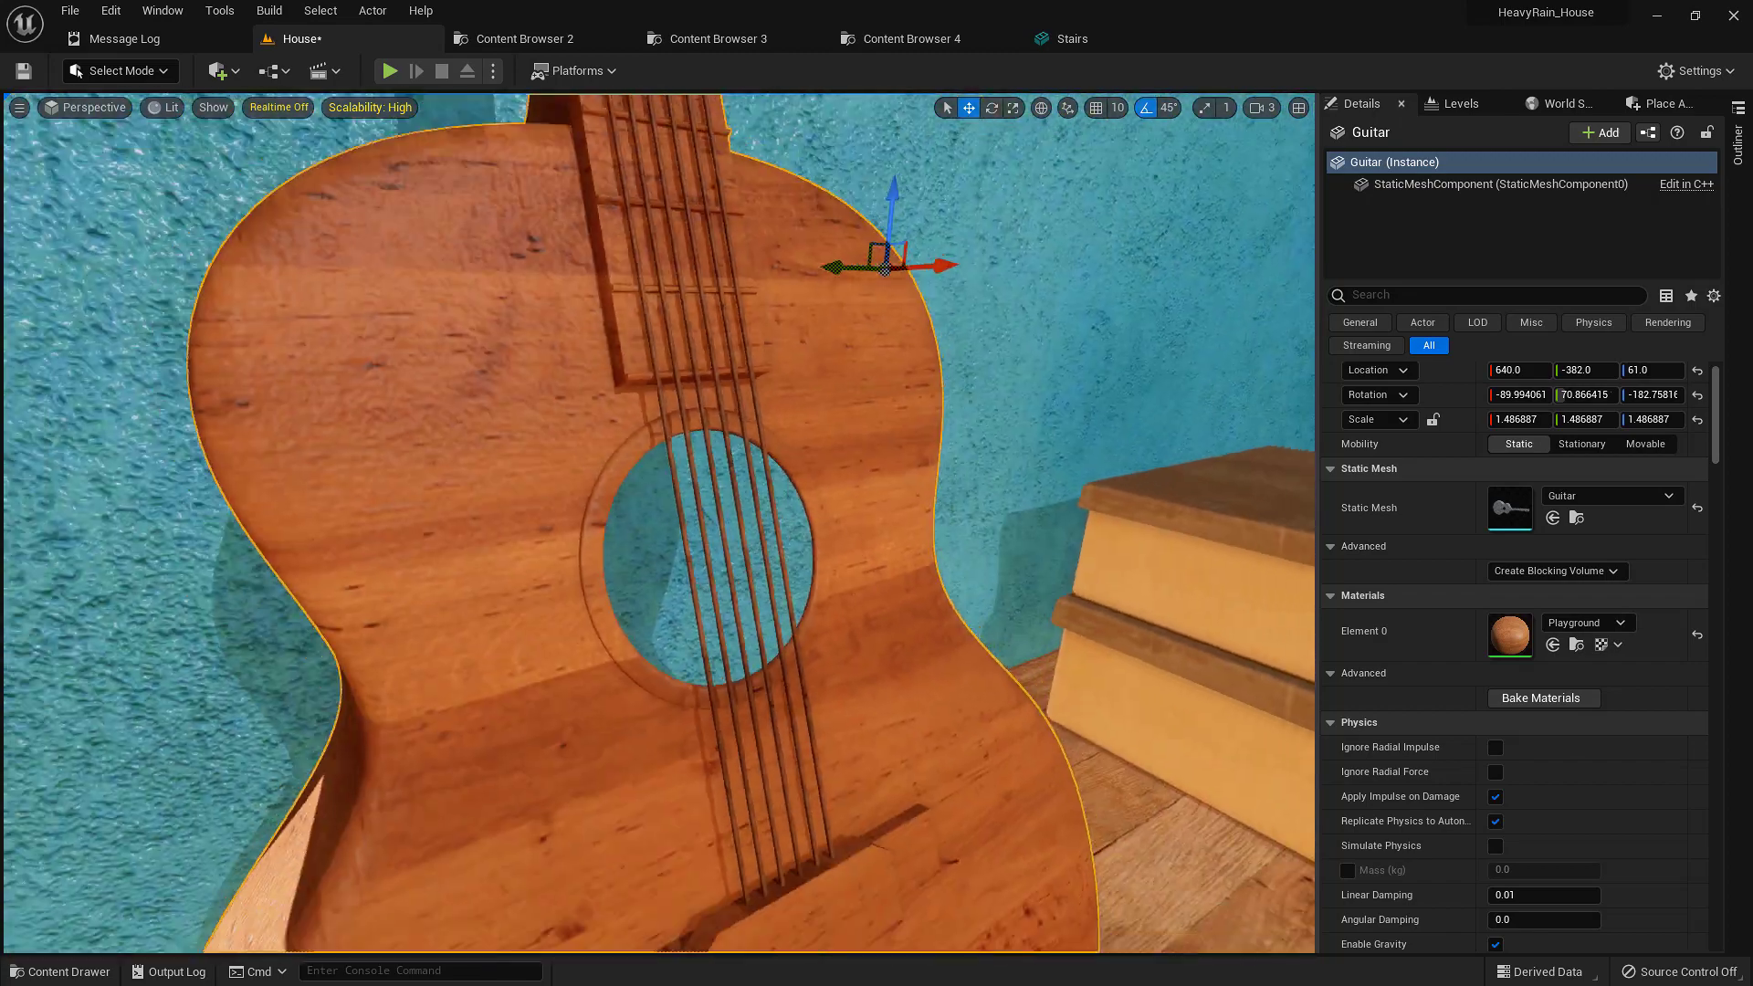
{"action": "key", "text": "s"}
{"action": "key", "text": "s"}
- Select the radiator with the red valve and the kids' bunk bed in turn to inspect their assigned materials
{"action": "mouse_move", "coordinate": [828, 683]}
{"action": "right_mouse_down"}
{"action": "mouse_move", "coordinate": [867, 683]}
{"action": "mouse_move", "coordinate": [828, 683]}
{"action": "right_mouse_up"}
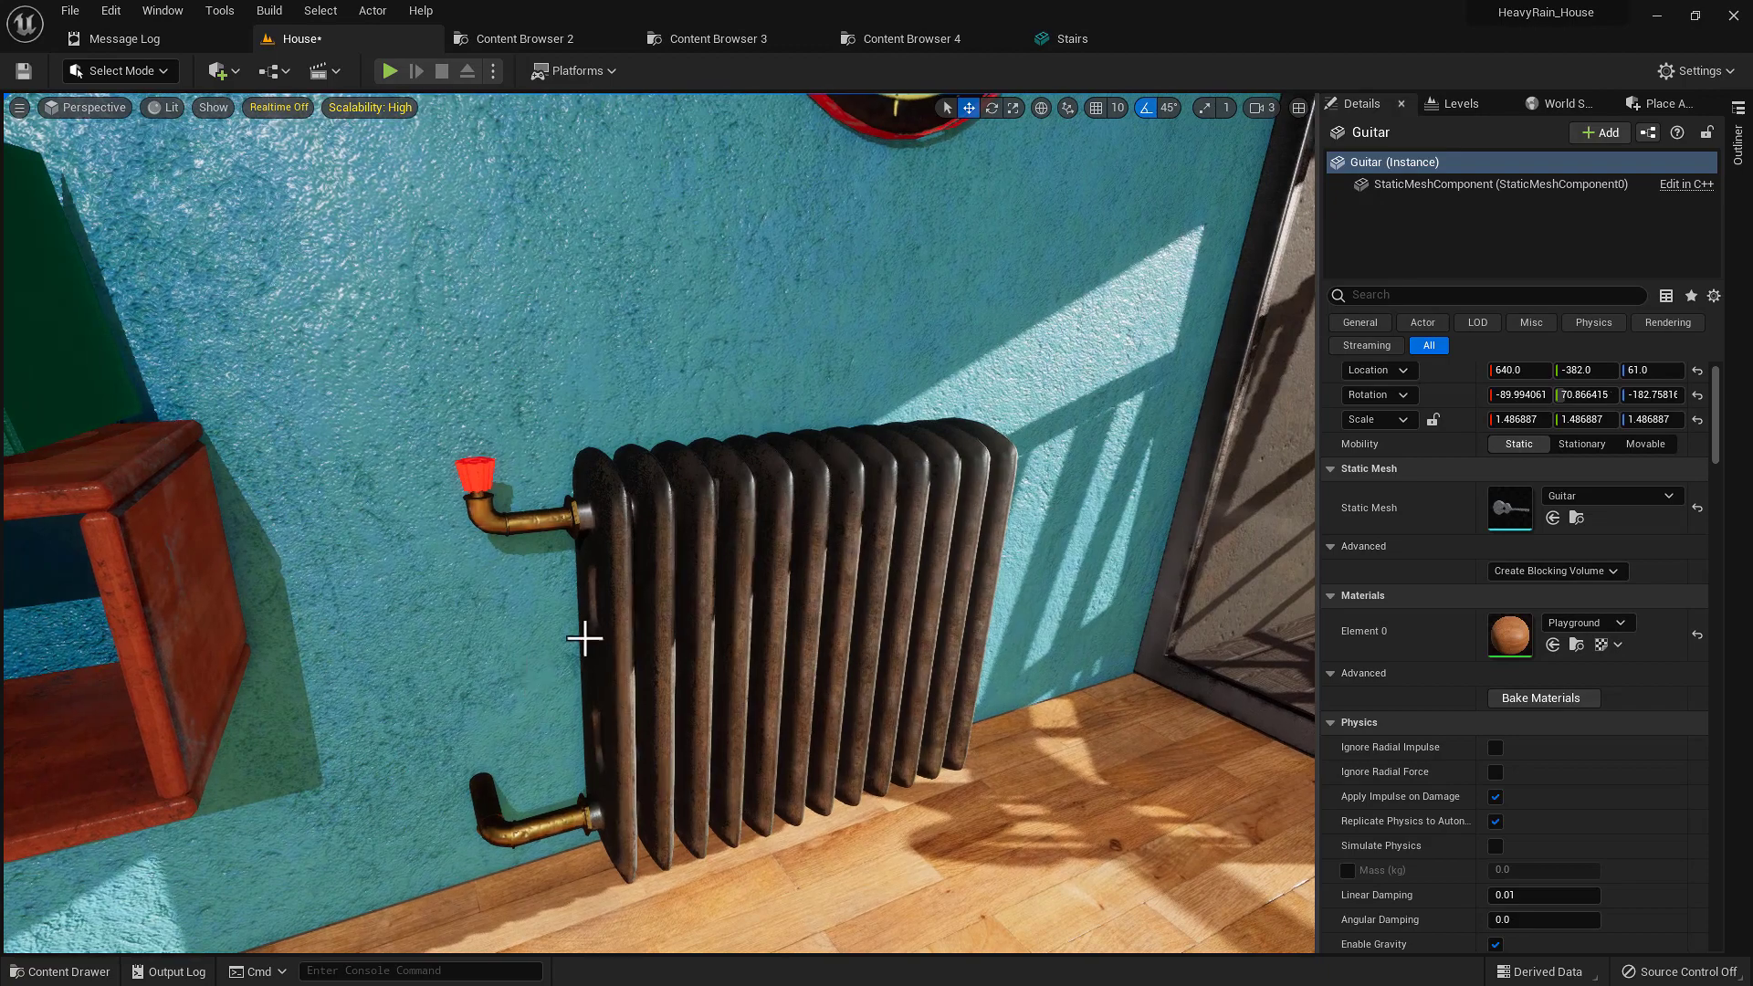
{"action": "left_click", "coordinate": [774, 654]}
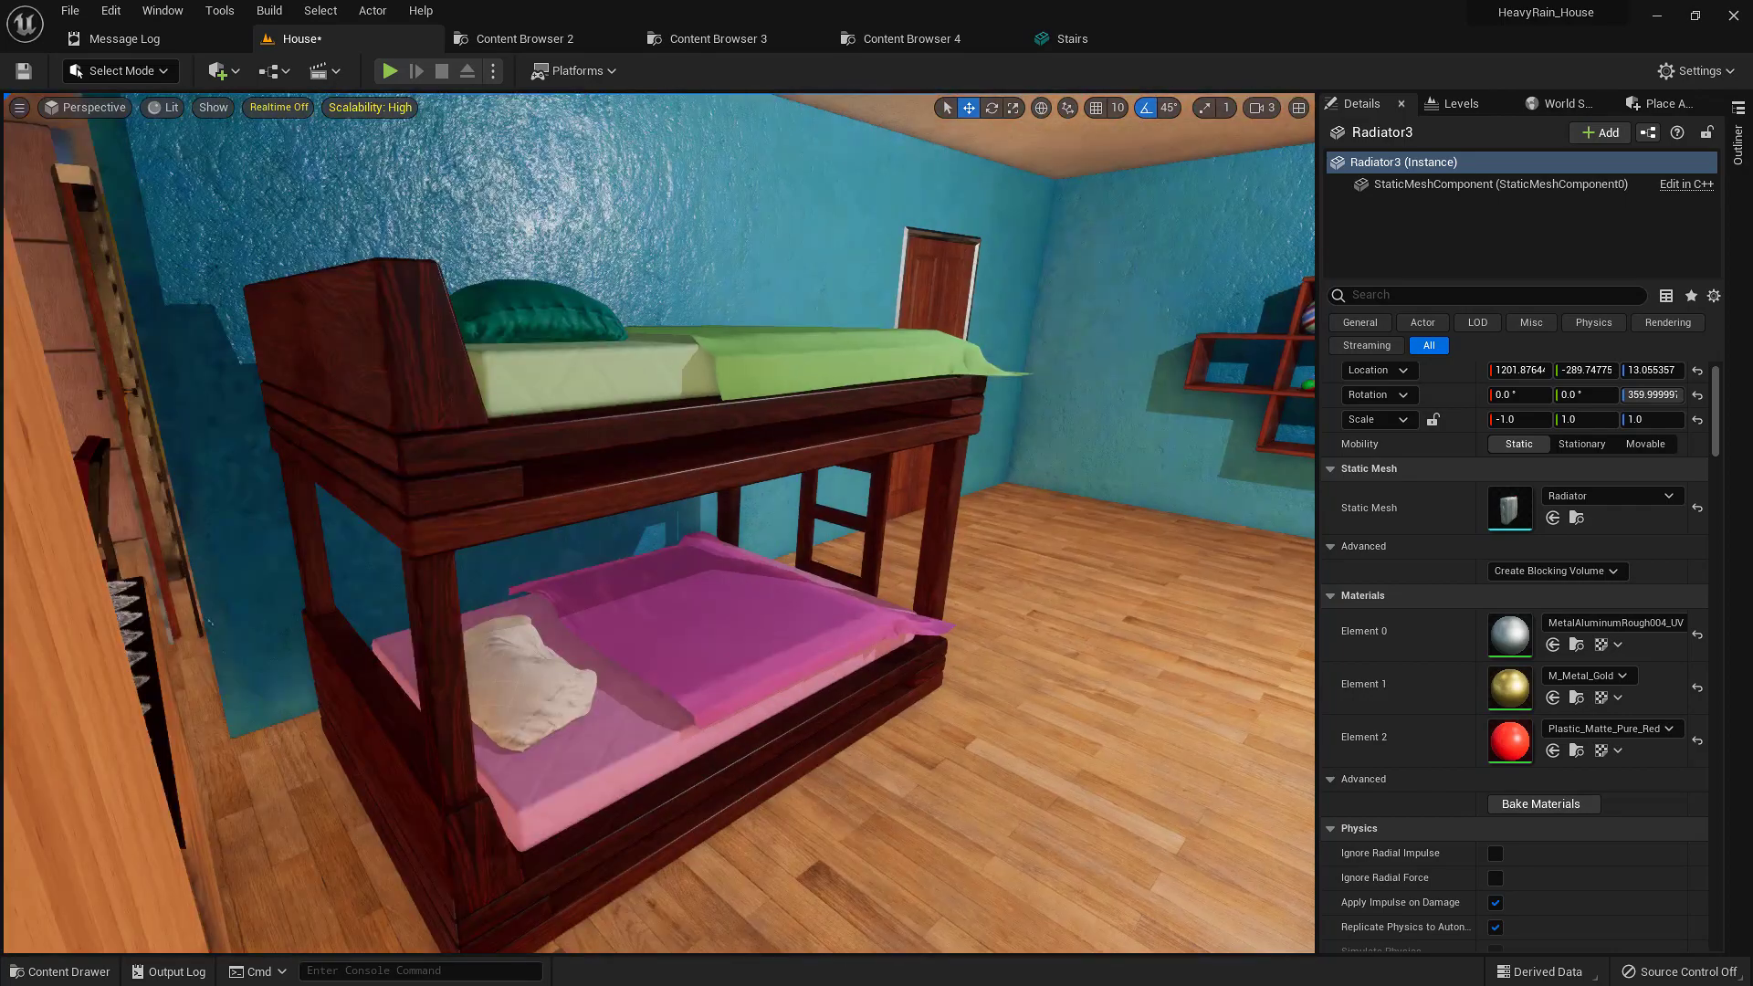
{"action": "right_click_drag", "start_coordinate": [886, 598], "coordinate": [822, 575]}
{"action": "left_click", "coordinate": [885, 598]}
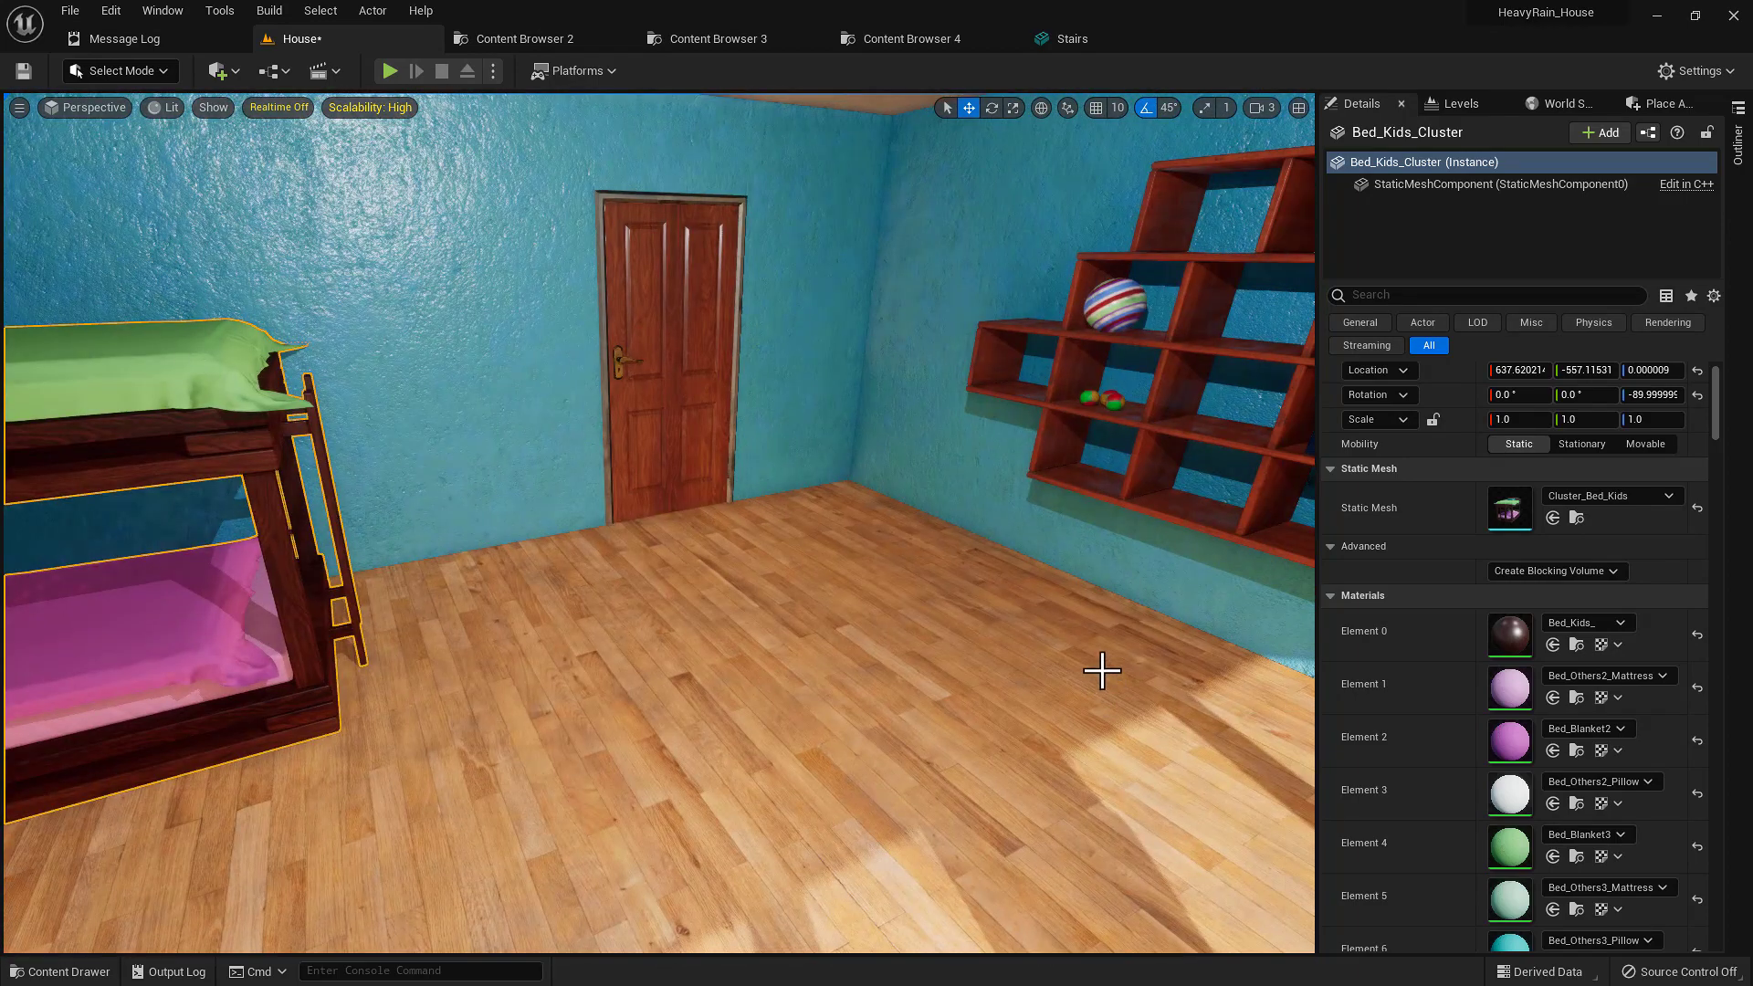
- Open the Asset_Setup level from the Saves folder, saving the changed House level
{"action": "key", "text": "ctrl+space"}
{"action": "double_click", "coordinate": [495, 598]}
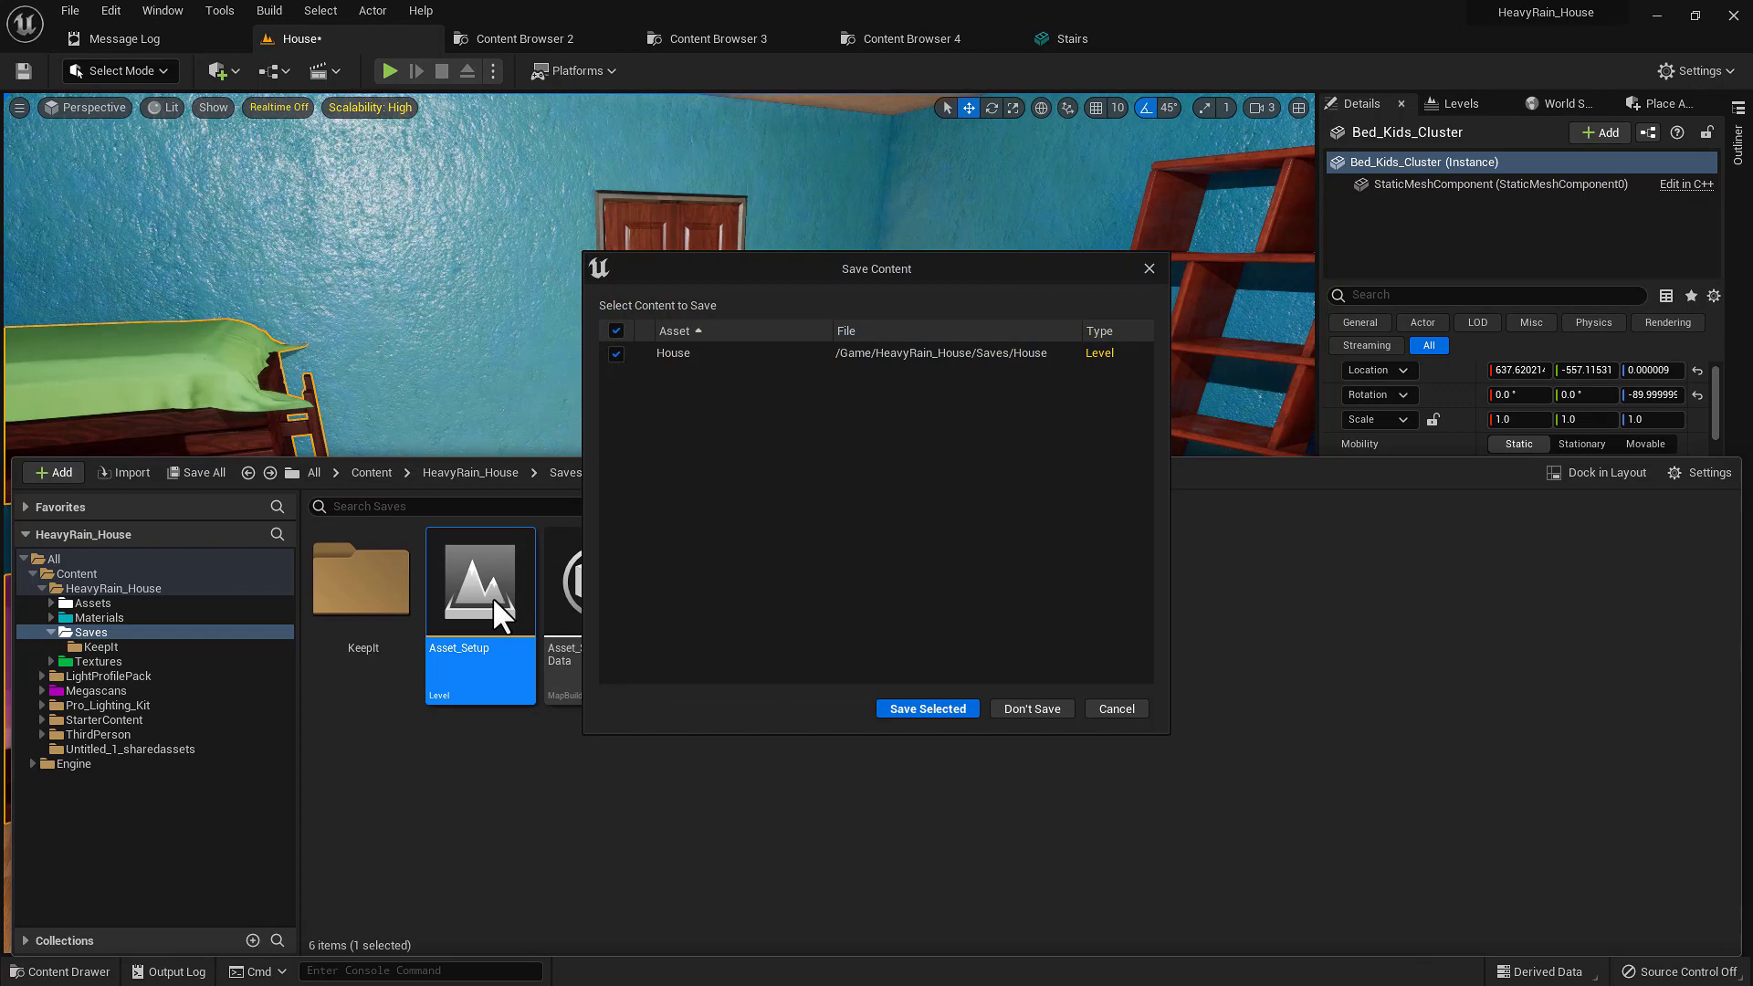
{"action": "key", "text": "Return"}
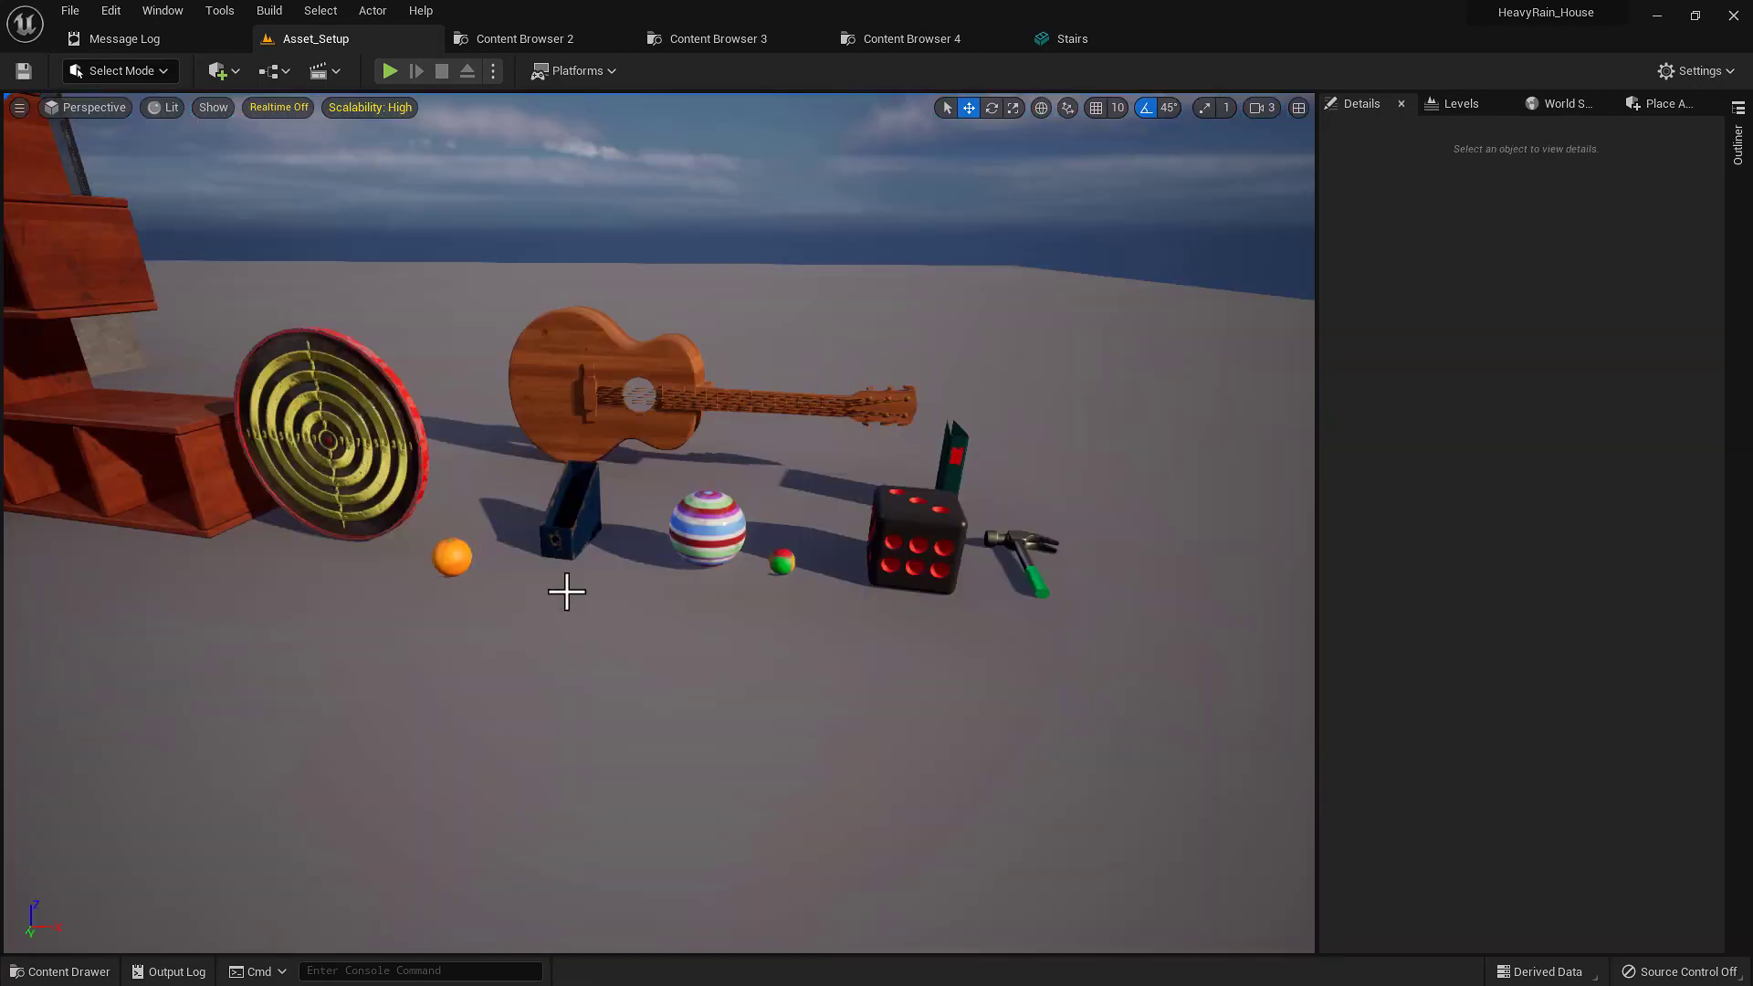
- Duplicate the kids' bunk bed frame along Y and place the copy beside the original, at about Y 1811
{"action": "right_click_drag", "start_coordinate": [567, 591], "coordinate": [502, 562]}
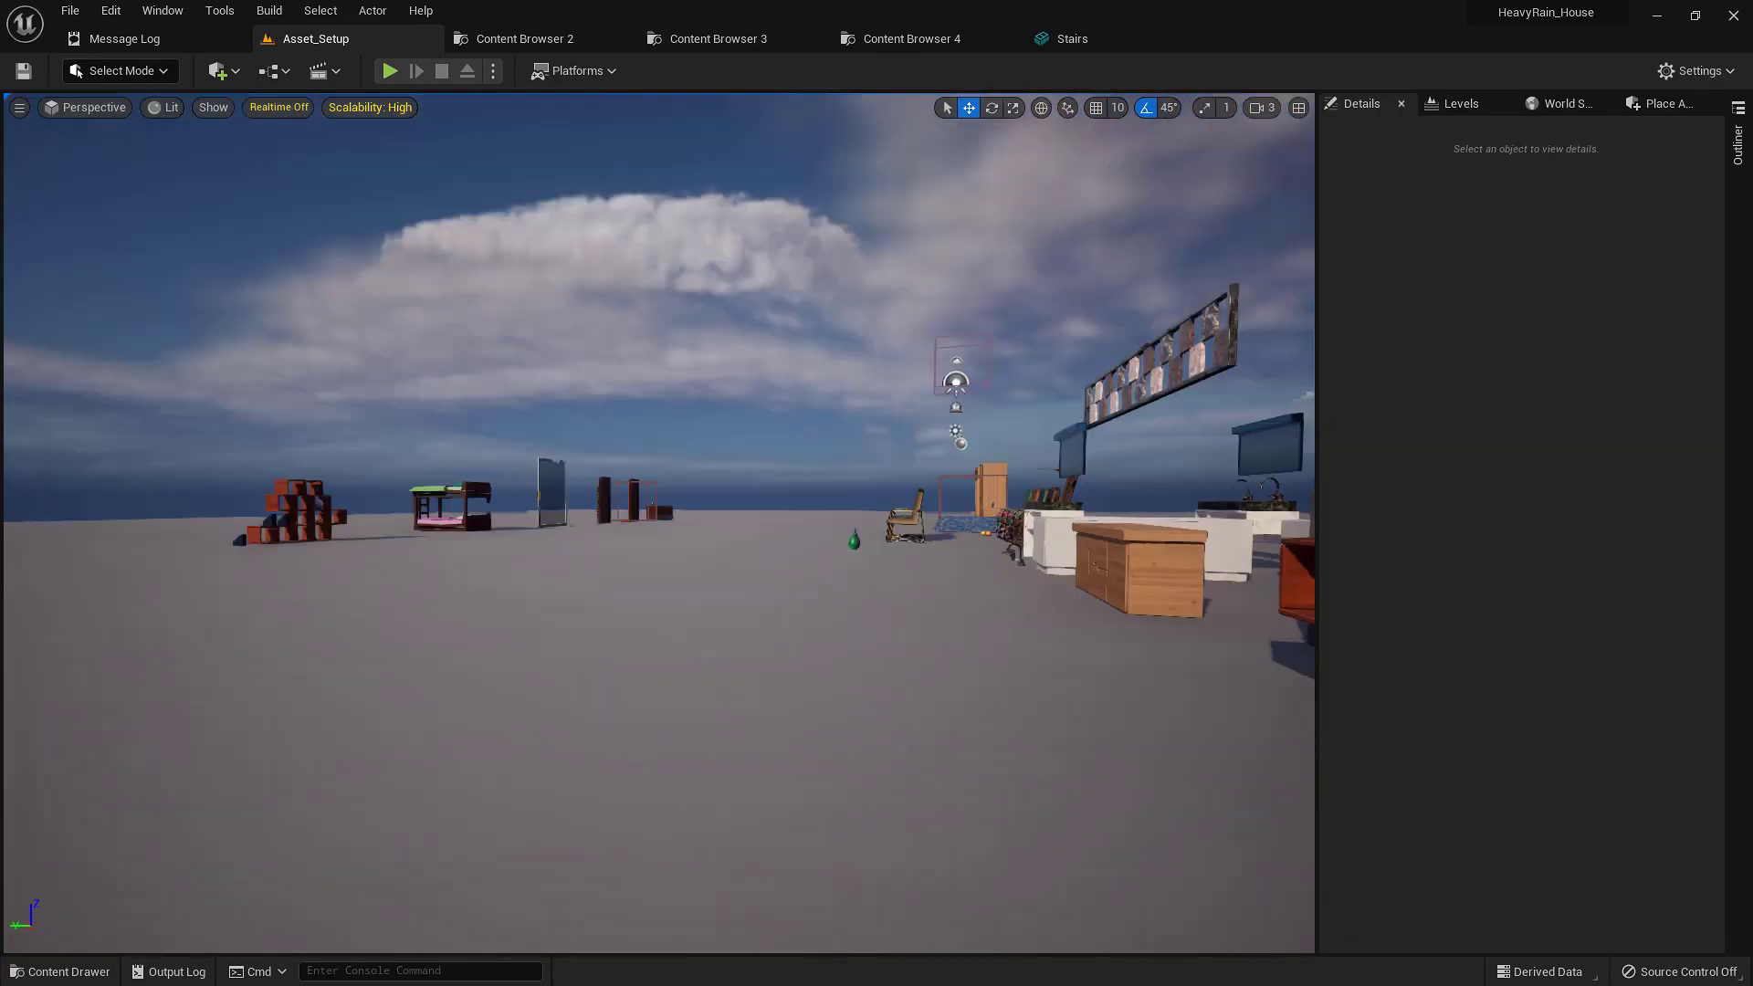
{"action": "key", "text": "w"}
{"action": "right_click_drag", "start_coordinate": [657, 525], "coordinate": [968, 607]}
{"action": "key", "text": "w"}
{"action": "key", "text": "a"}
{"action": "right_click_drag", "start_coordinate": [645, 625], "coordinate": [804, 626]}
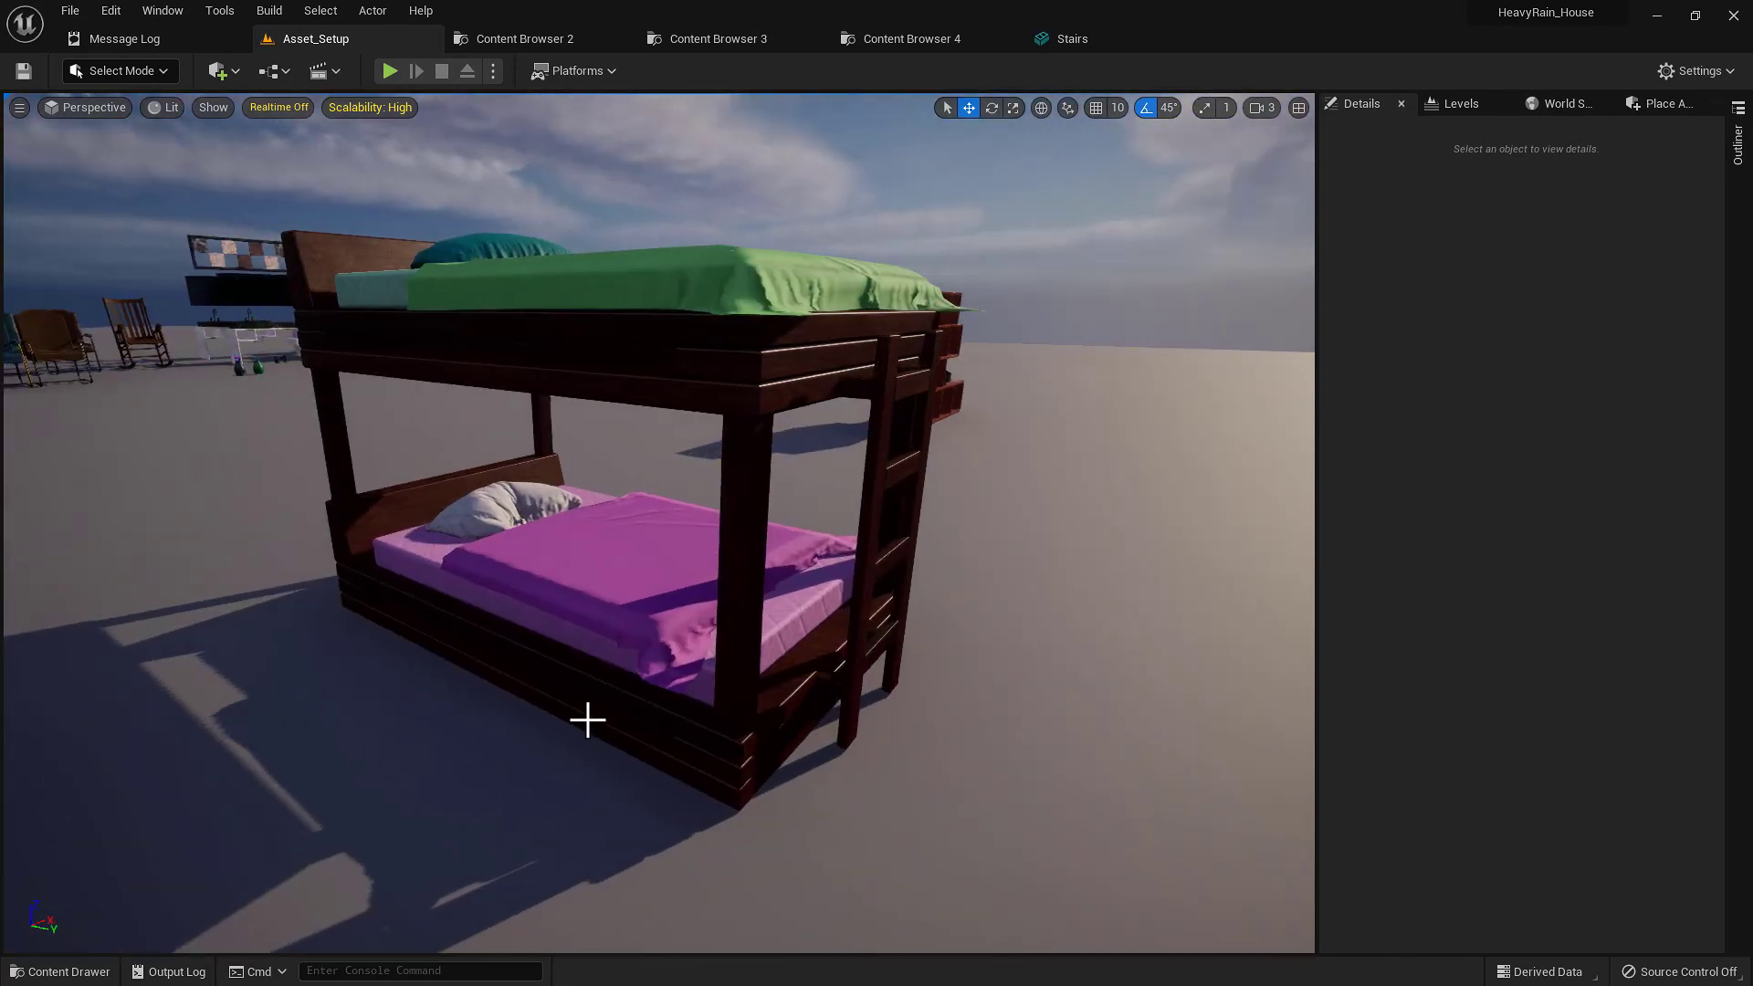
{"action": "left_click", "coordinate": [587, 720]}
{"action": "scroll", "coordinate": [629, 710], "scroll_direction": "down", "scroll_amount": 5}
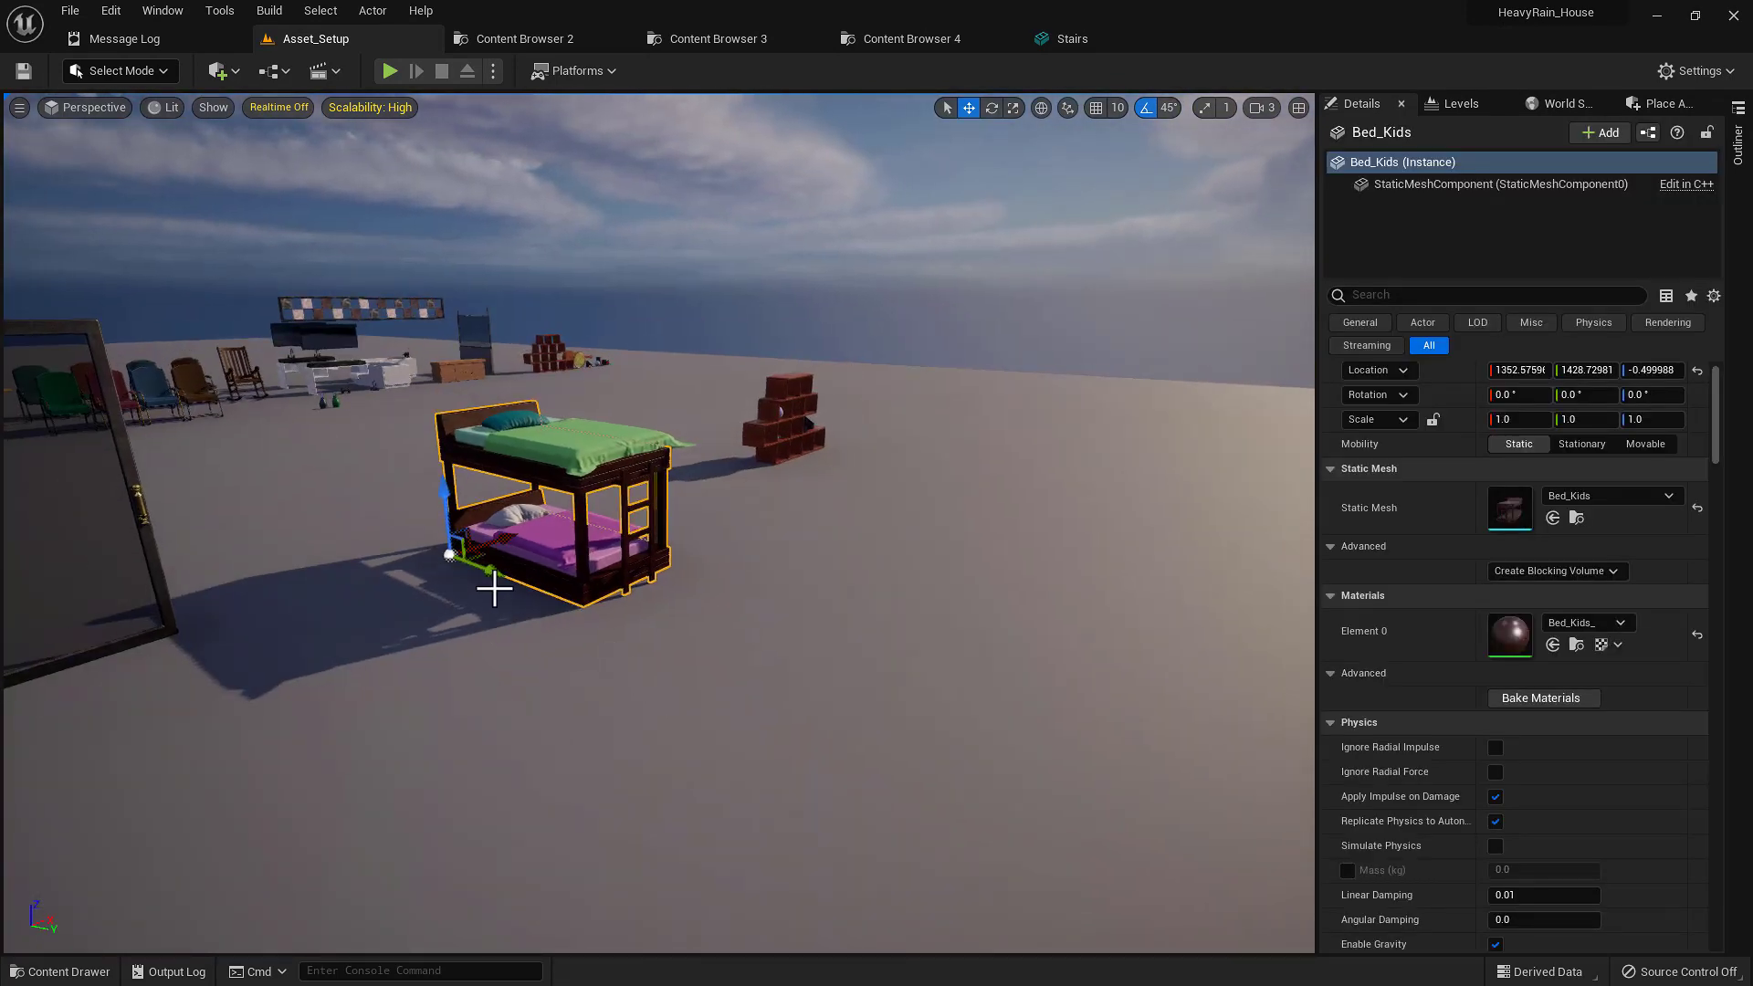
{"action": "left_click_drag", "start_coordinate": [500, 577], "coordinate": [562, 602], "text": "alt"}
{"action": "left_click_drag", "start_coordinate": [776, 656], "coordinate": [868, 685], "text": "alt"}
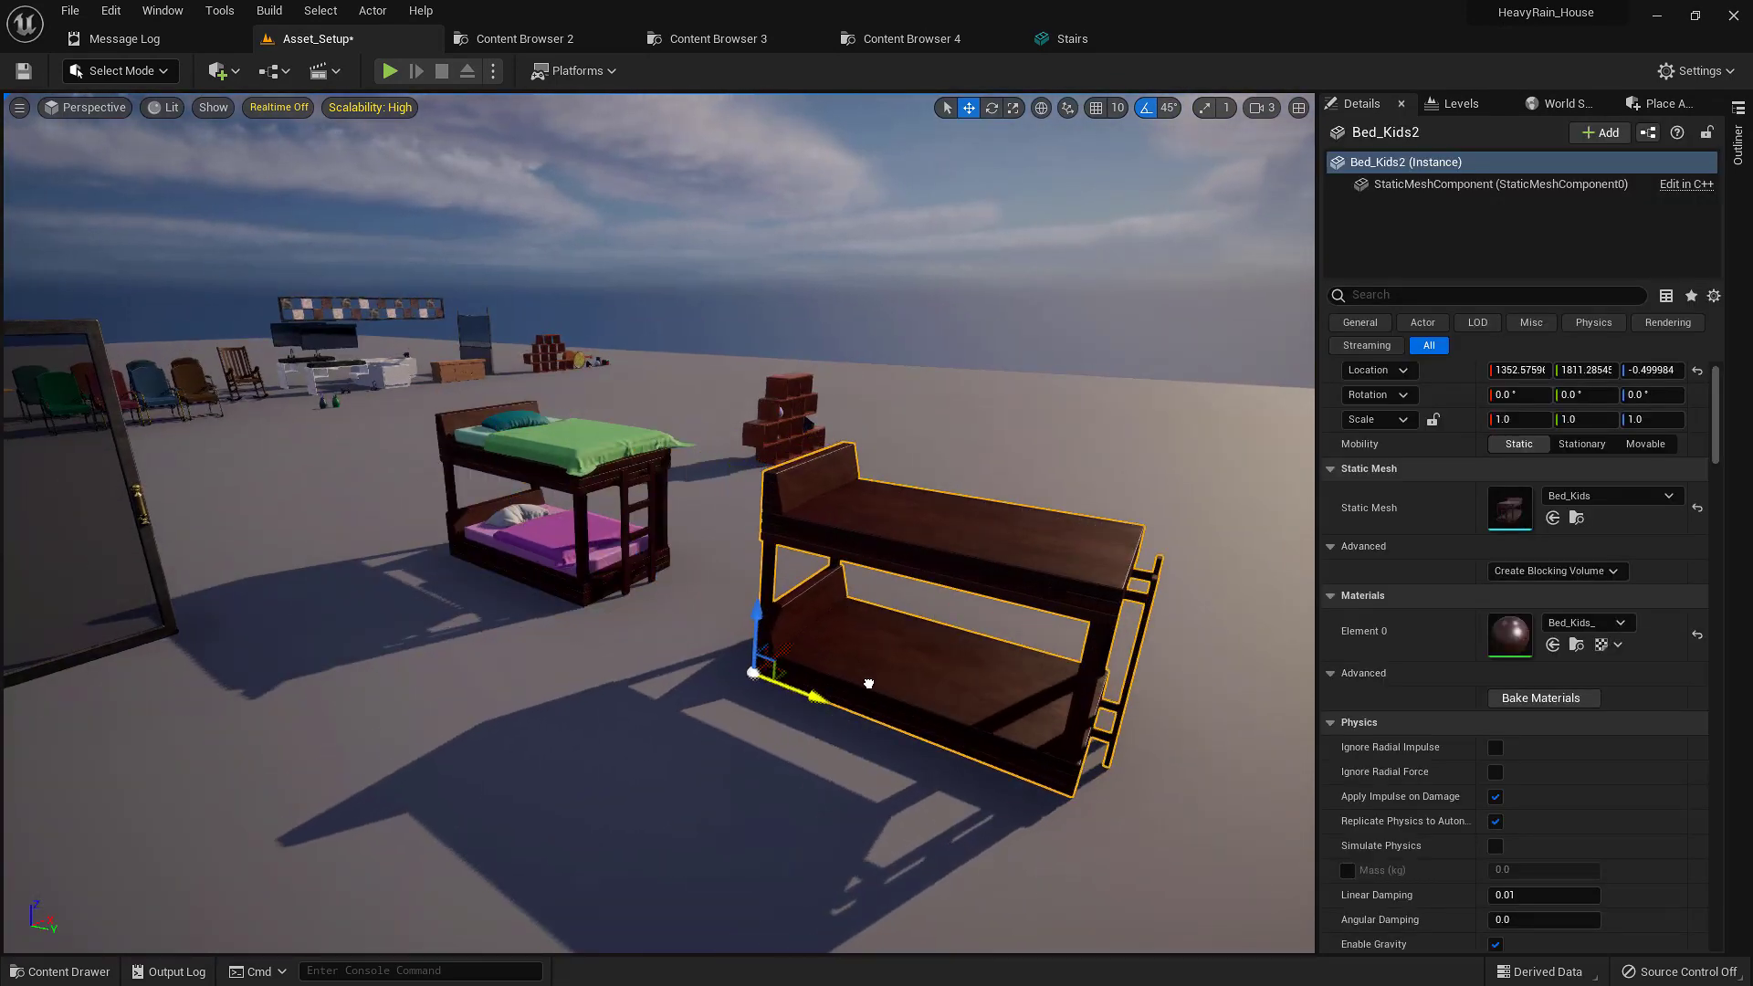
- Examine the duplicated bare bunk bed frame from several sides and compare it with the dressed bed
{"action": "right_click_drag", "start_coordinate": [868, 685], "coordinate": [1014, 699]}
{"action": "key", "text": "w"}
{"action": "key", "text": "d"}
{"action": "key", "text": "a"}
{"action": "key", "text": "d"}
{"action": "key", "text": "w"}
{"action": "key", "text": "w"}
{"action": "key", "text": "a"}
{"action": "key", "text": "f"}
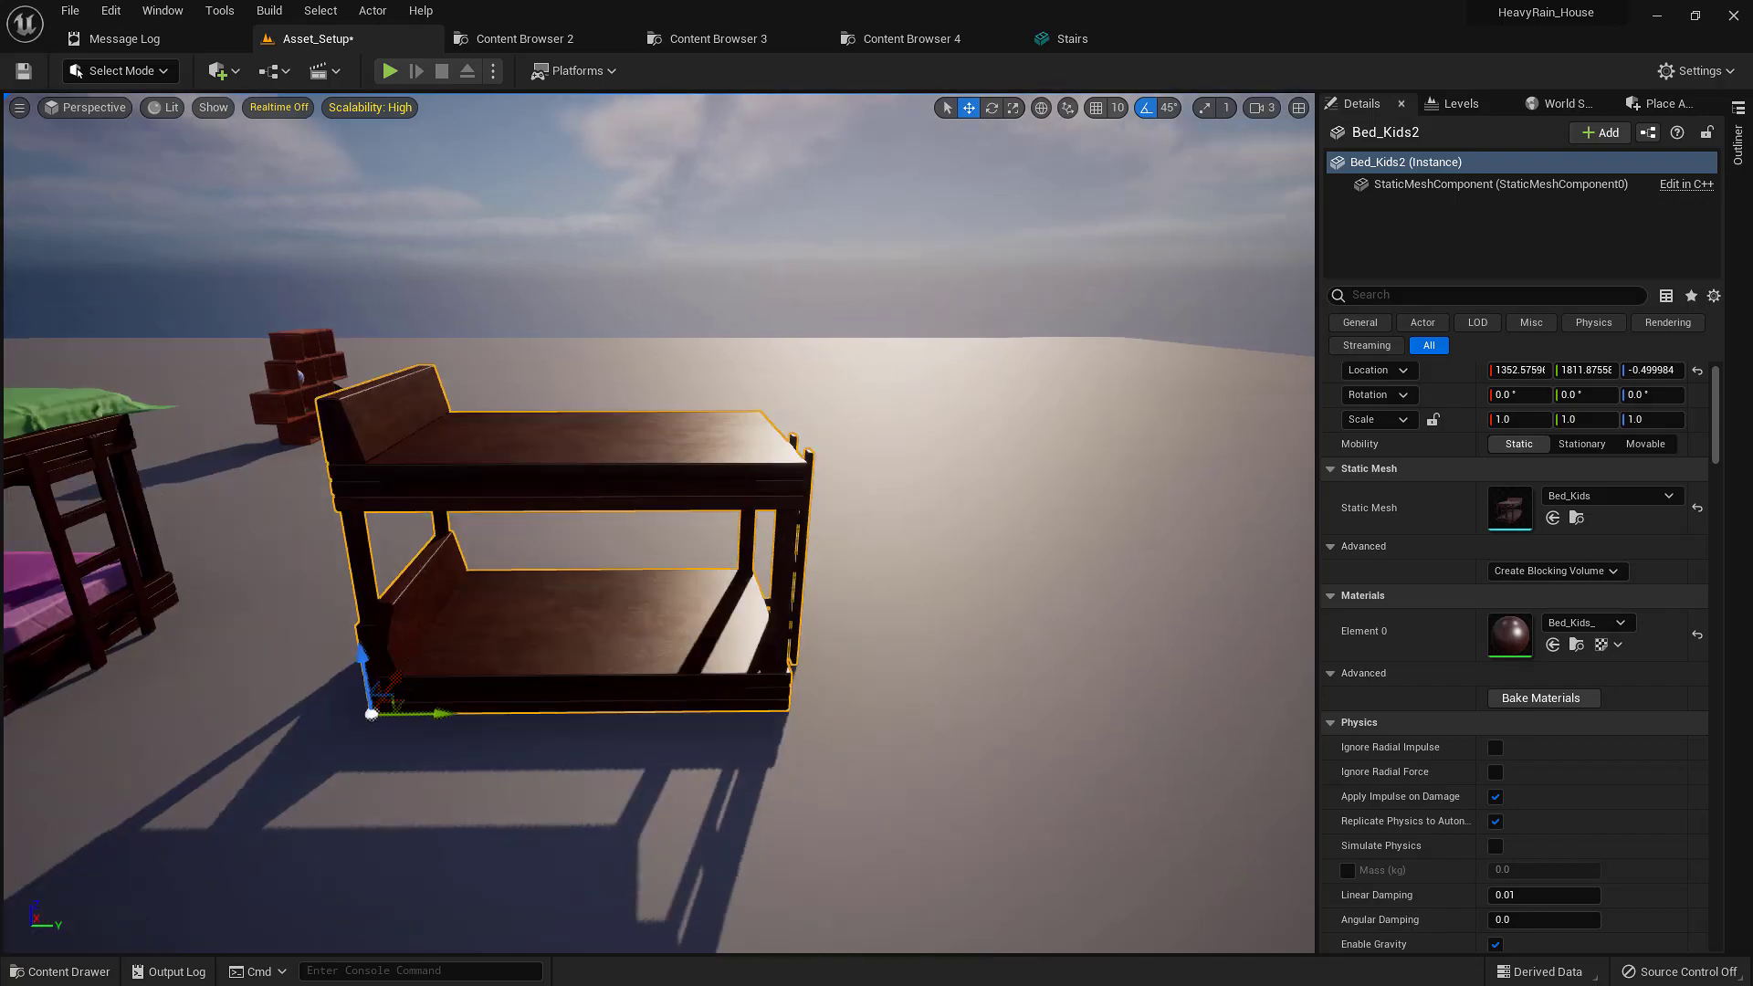
{"action": "key", "text": "d"}
{"action": "right_click_drag", "start_coordinate": [912, 639], "coordinate": [649, 611]}
{"action": "key", "text": "w"}
{"action": "key", "text": "s"}
{"action": "key", "text": "a"}
{"action": "key", "text": "w"}
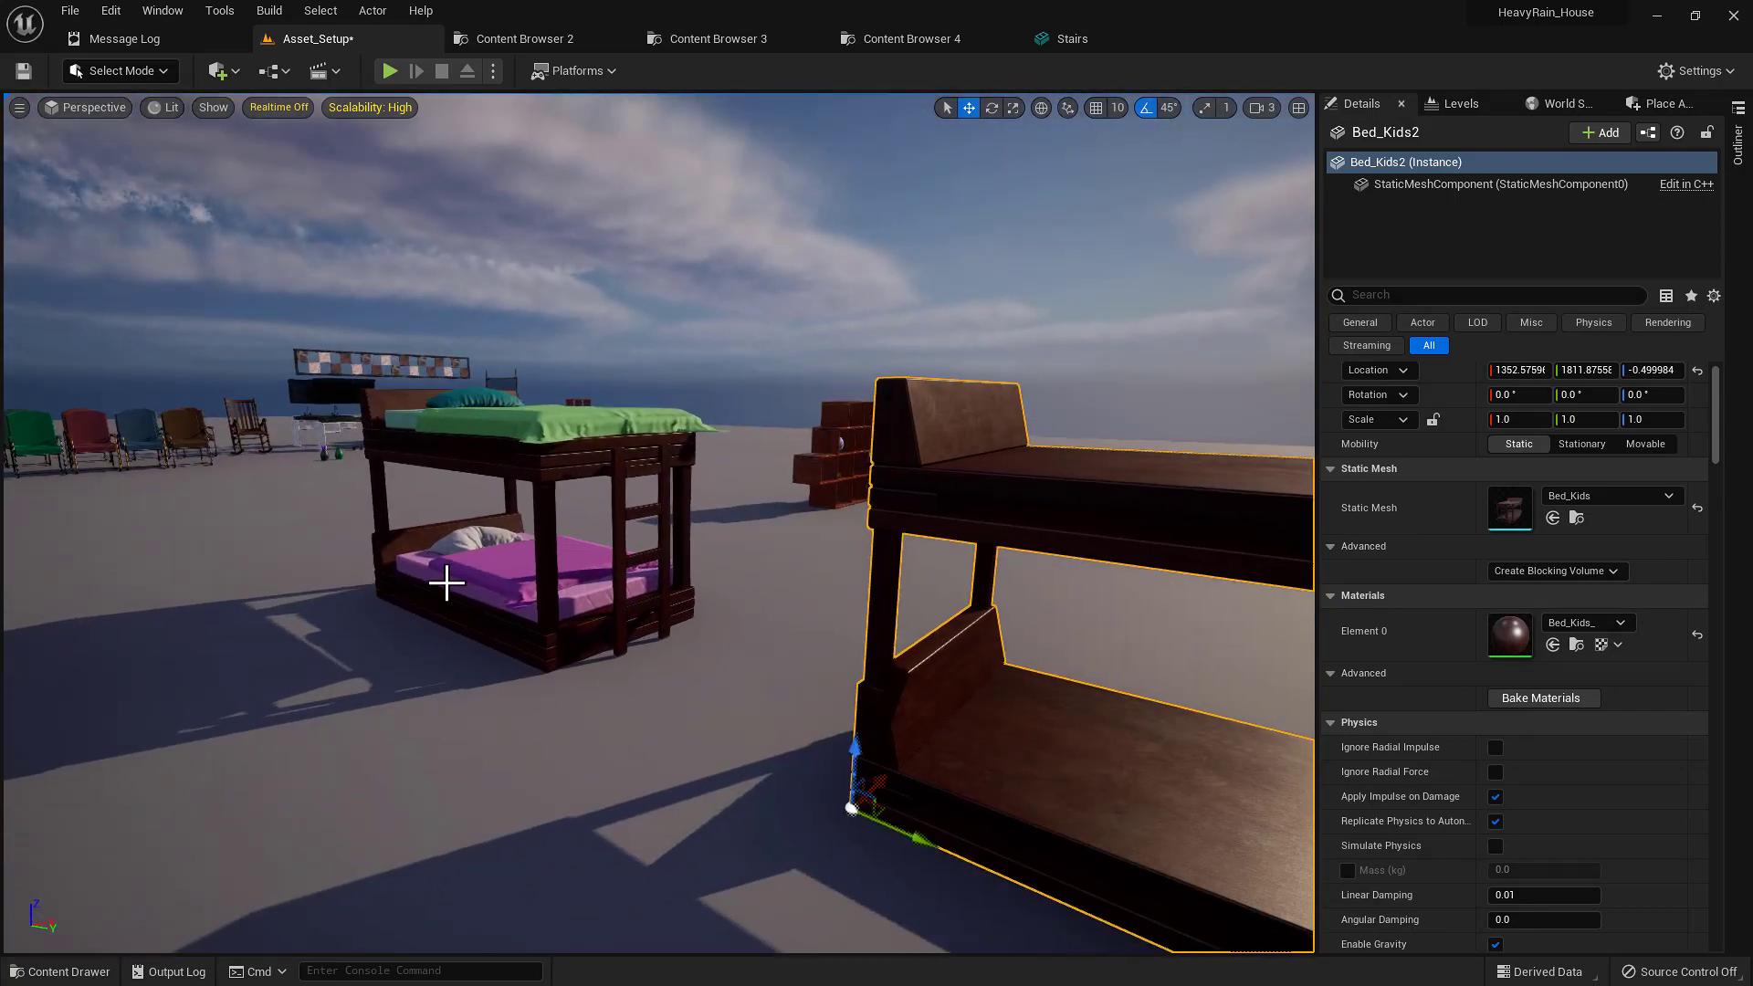
- Duplicate the original bed's pink mattress onto the lower bunk of the copied frame
{"action": "left_click", "coordinate": [446, 581]}
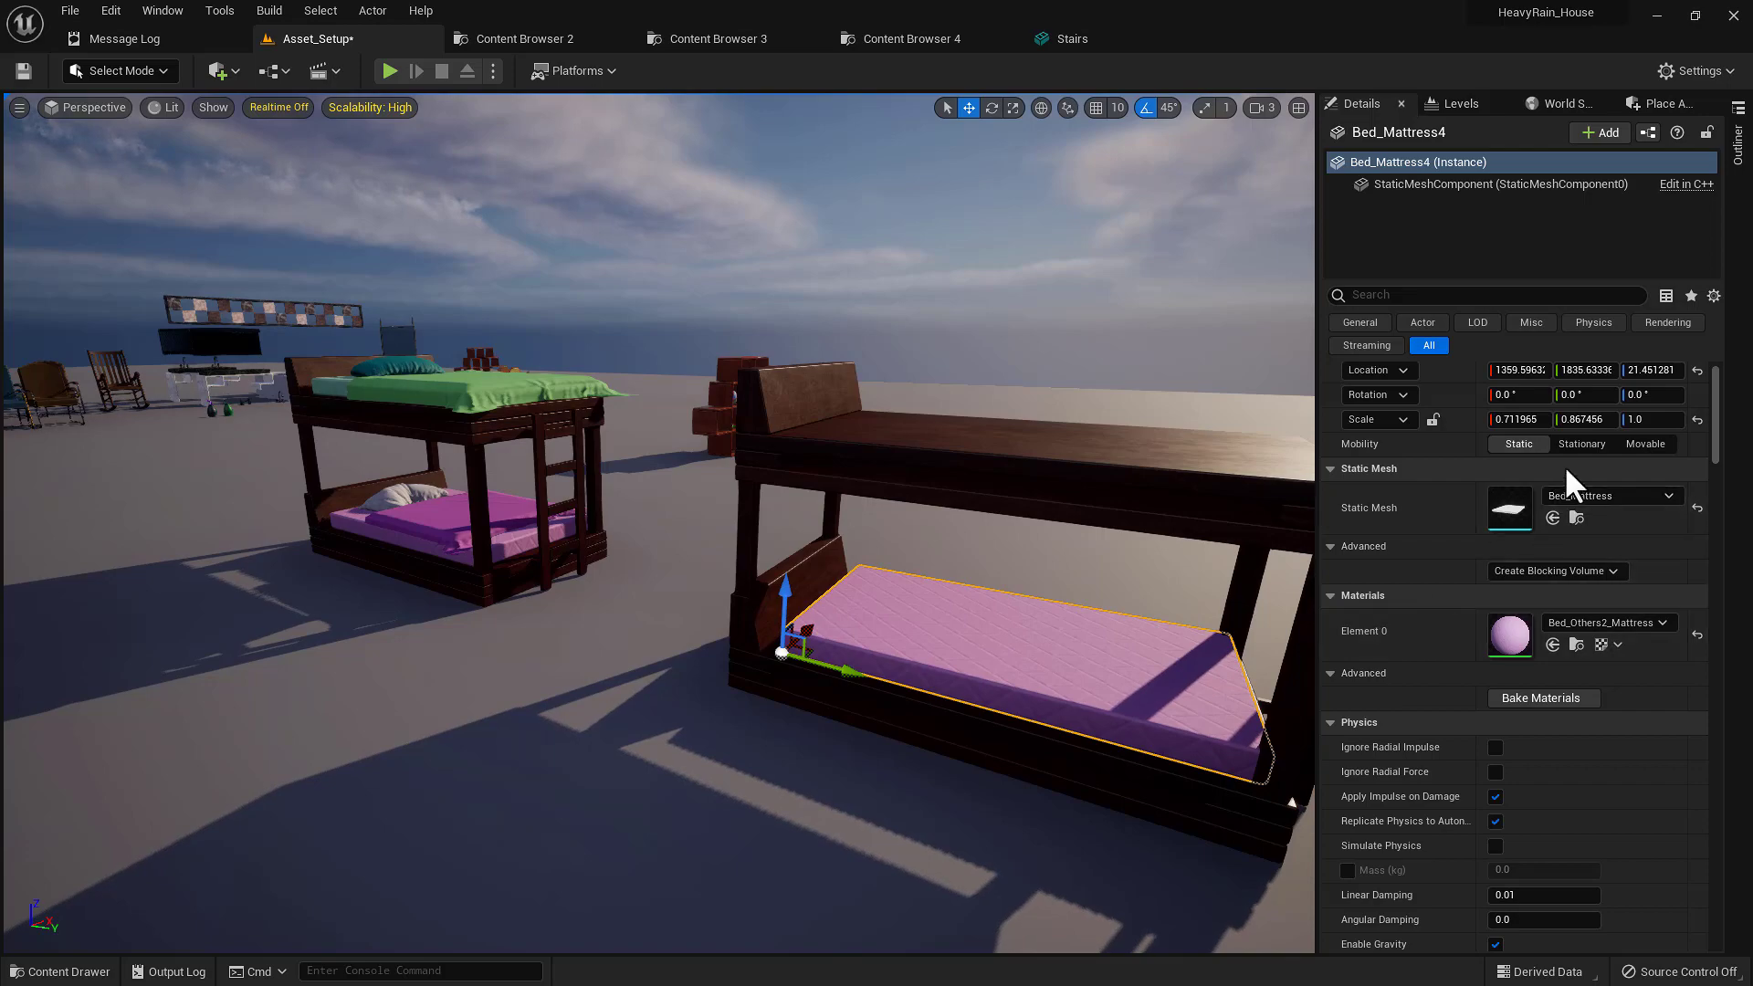
- Reset the copied mattress's scale to show its original size against the frame, and undo the reset
{"action": "left_click", "coordinate": [1696, 418]}
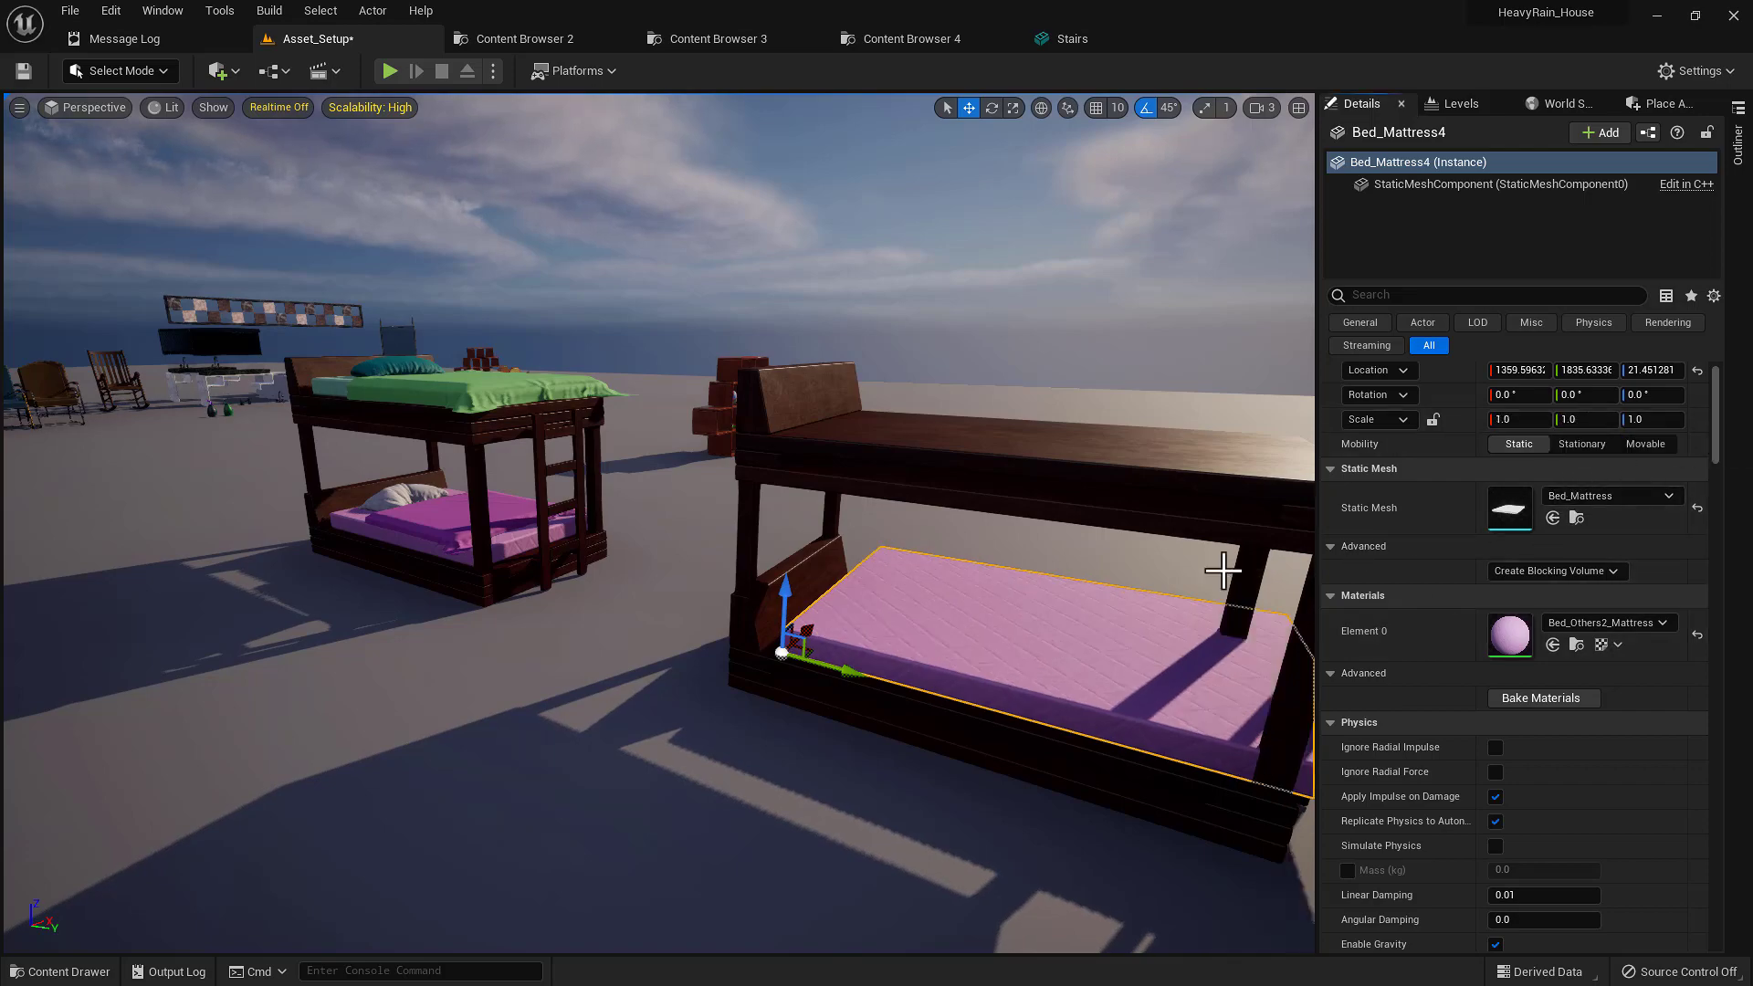
{"action": "right_click_drag", "start_coordinate": [1223, 566], "coordinate": [1606, 813]}
{"action": "key", "text": "w"}
{"action": "key", "text": "w"}
{"action": "mouse_move", "coordinate": [657, 522]}
{"action": "right_mouse_down"}
{"action": "mouse_move", "coordinate": [685, 548]}
{"action": "mouse_move", "coordinate": [877, 538]}
{"action": "mouse_move", "coordinate": [922, 438]}
{"action": "mouse_move", "coordinate": [687, 504]}
{"action": "right_mouse_up"}
{"action": "key", "text": "a"}
{"action": "key", "text": "s"}
{"action": "key", "text": "w"}
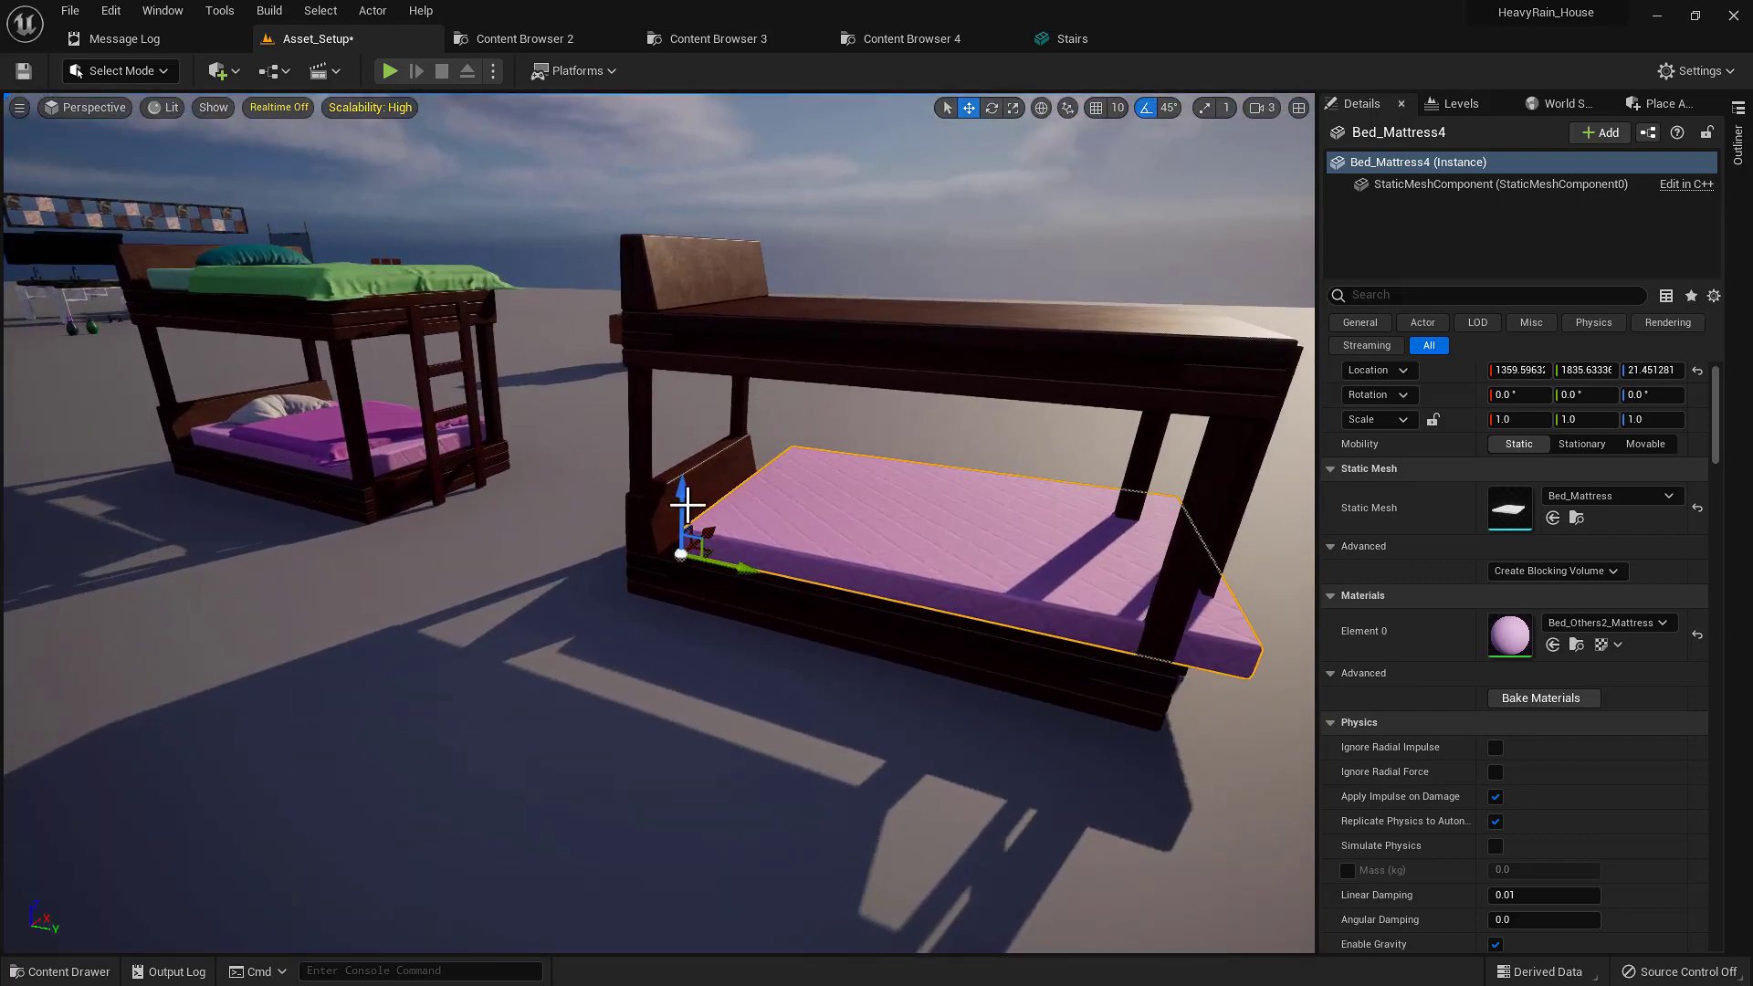
{"action": "key", "text": "ctrl+z"}
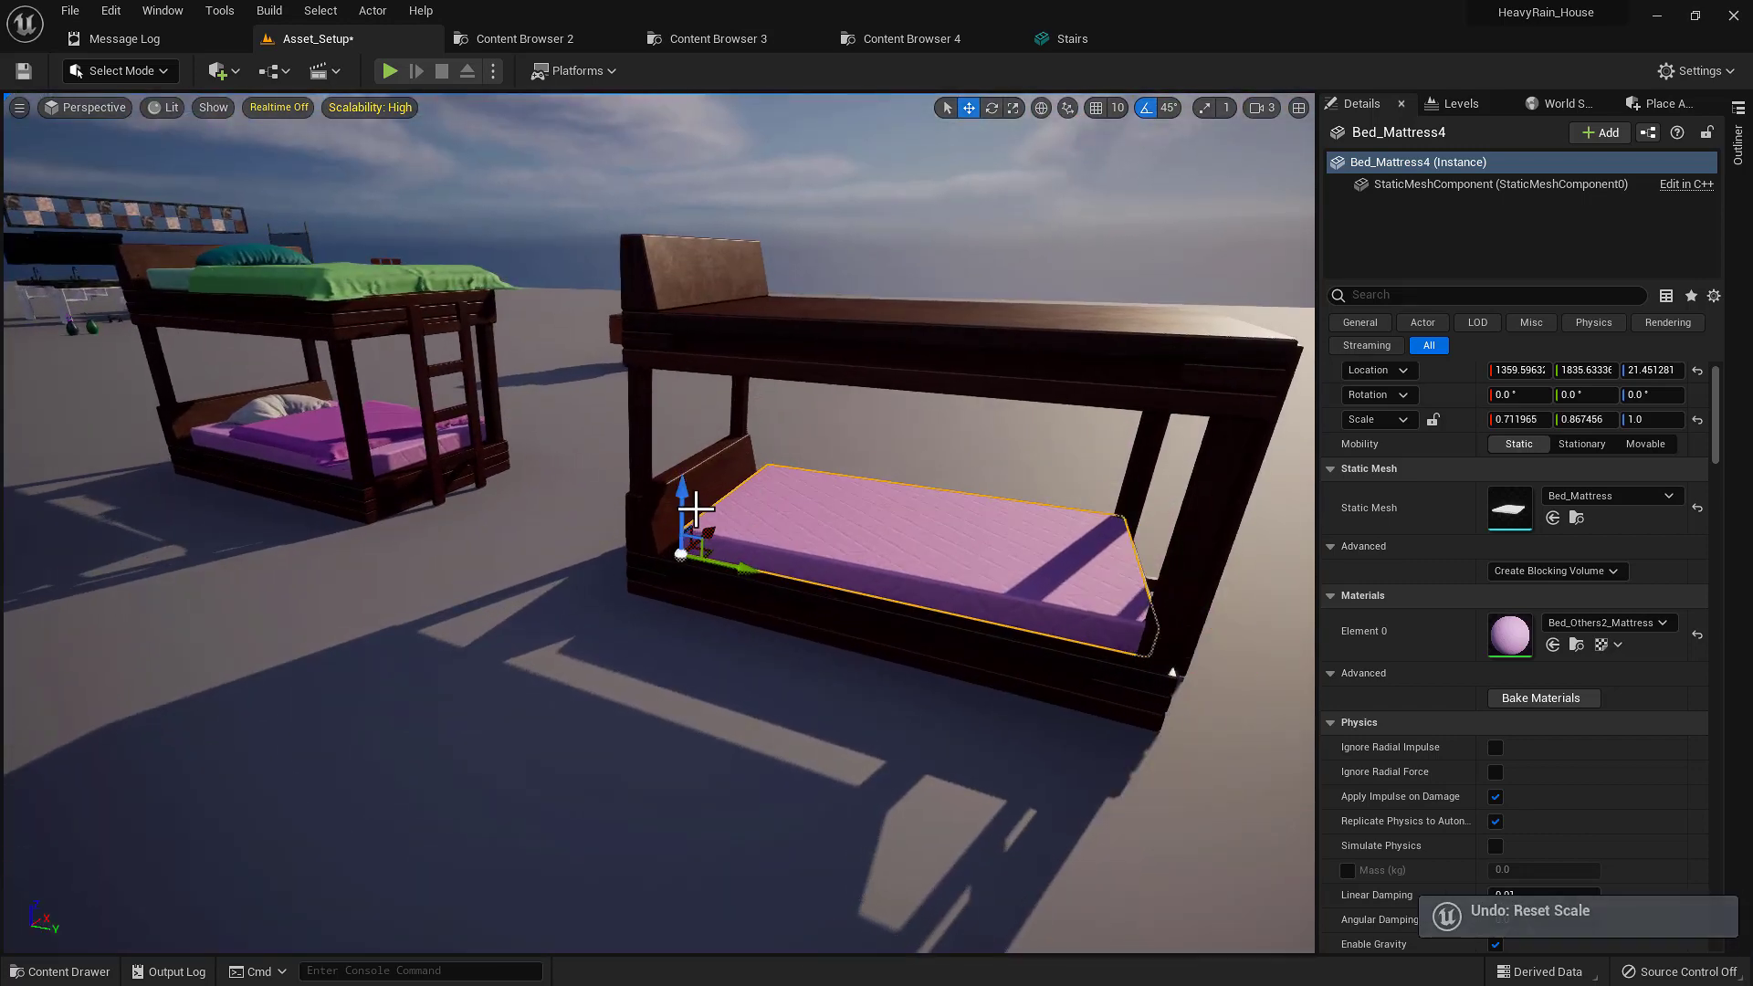
- Duplicate the copied mattress onto the upper bunk at about Z 126, and duplicate the original bed's green blanket over it
{"action": "left_click_drag", "start_coordinate": [683, 501], "coordinate": [707, 239], "text": "alt"}
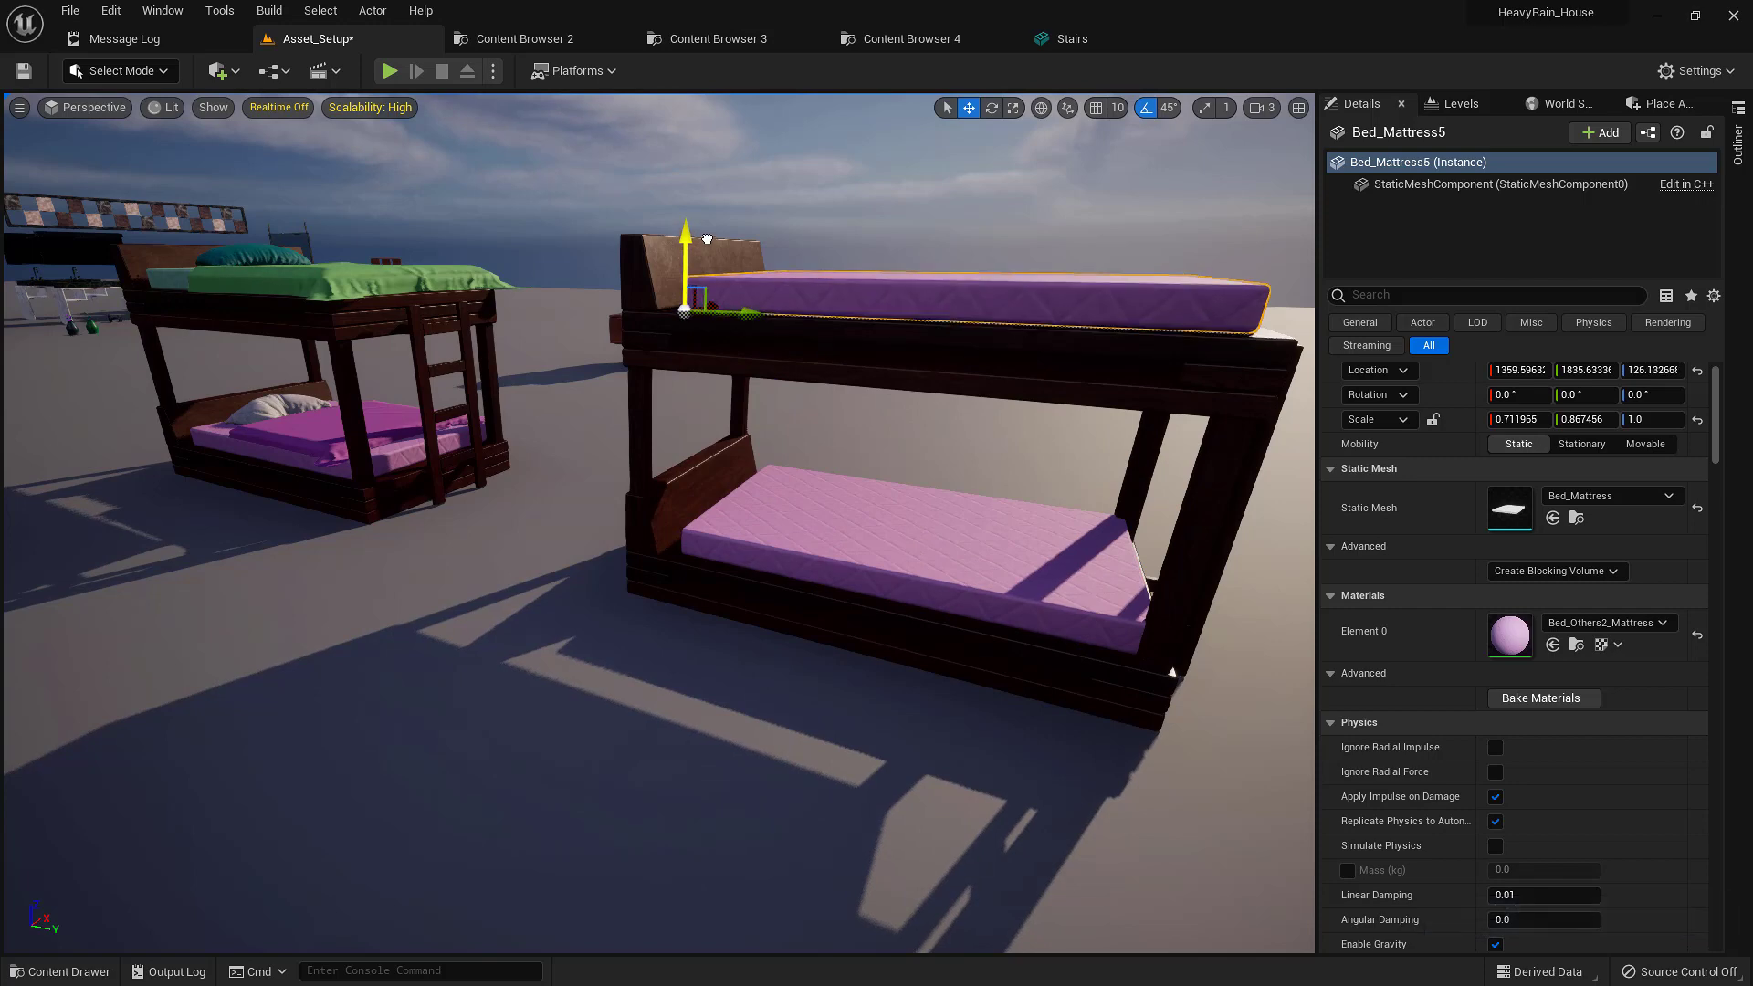
{"action": "scroll", "coordinate": [1232, 630], "scroll_direction": "down", "scroll_amount": 4}
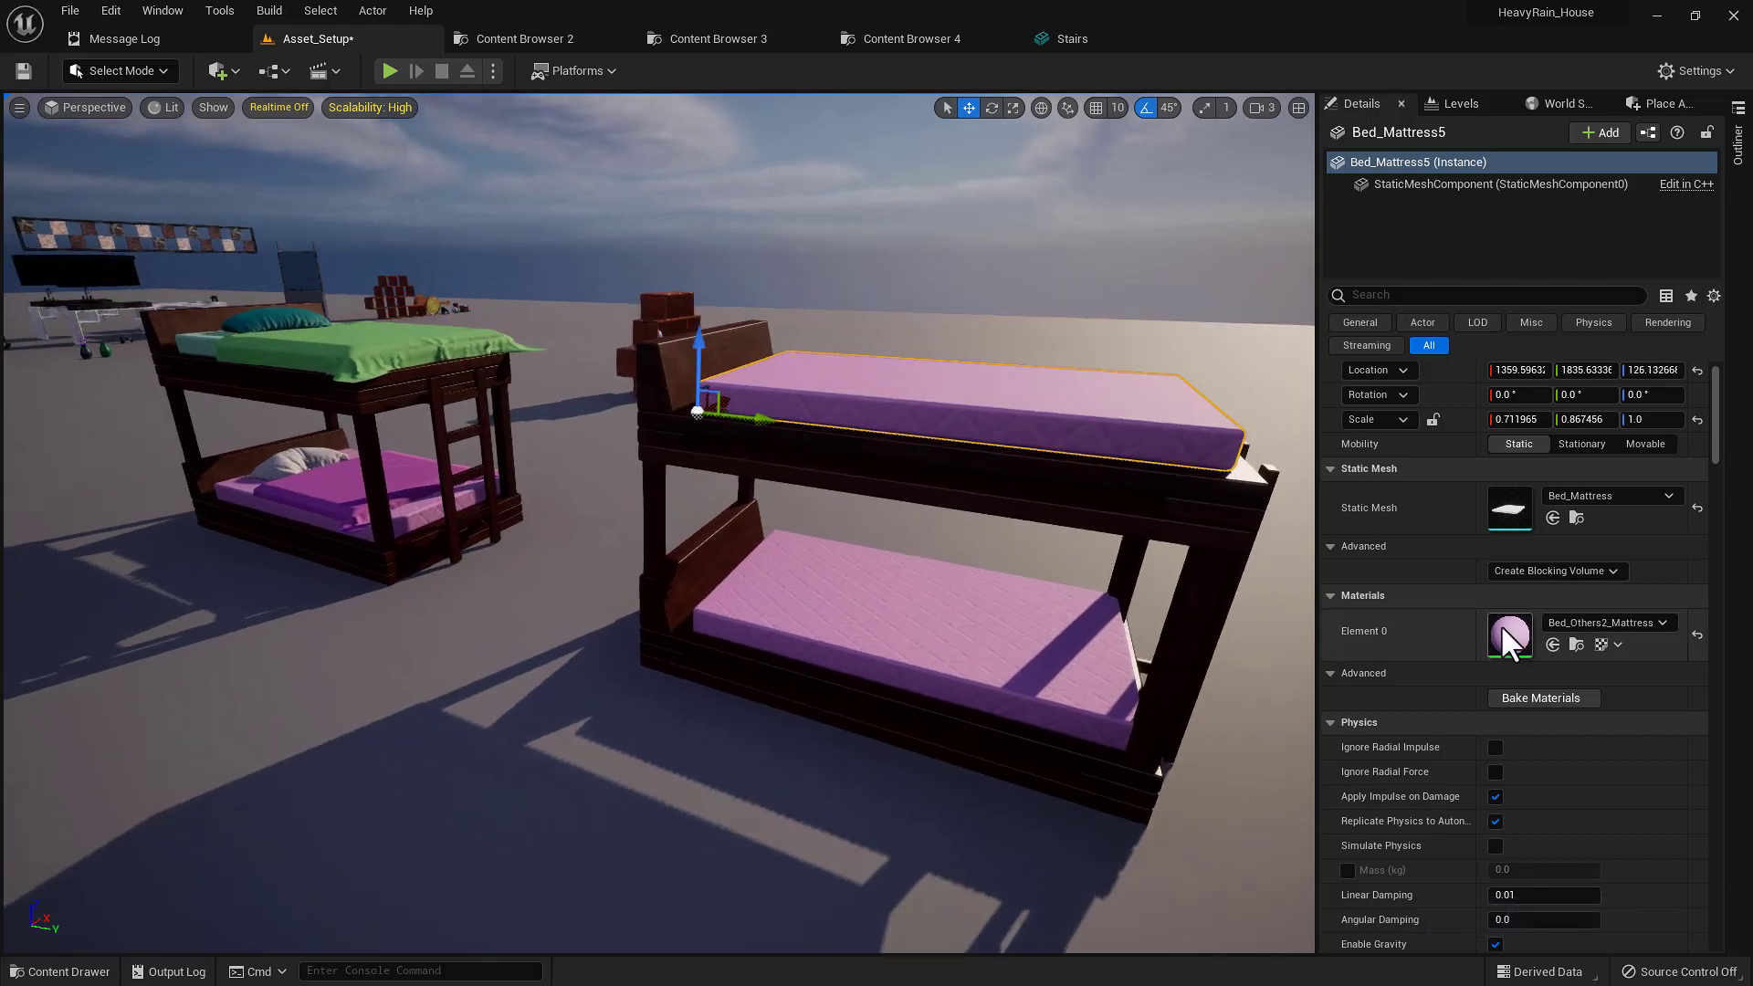
{"action": "right_click_drag", "start_coordinate": [635, 540], "coordinate": [493, 451]}
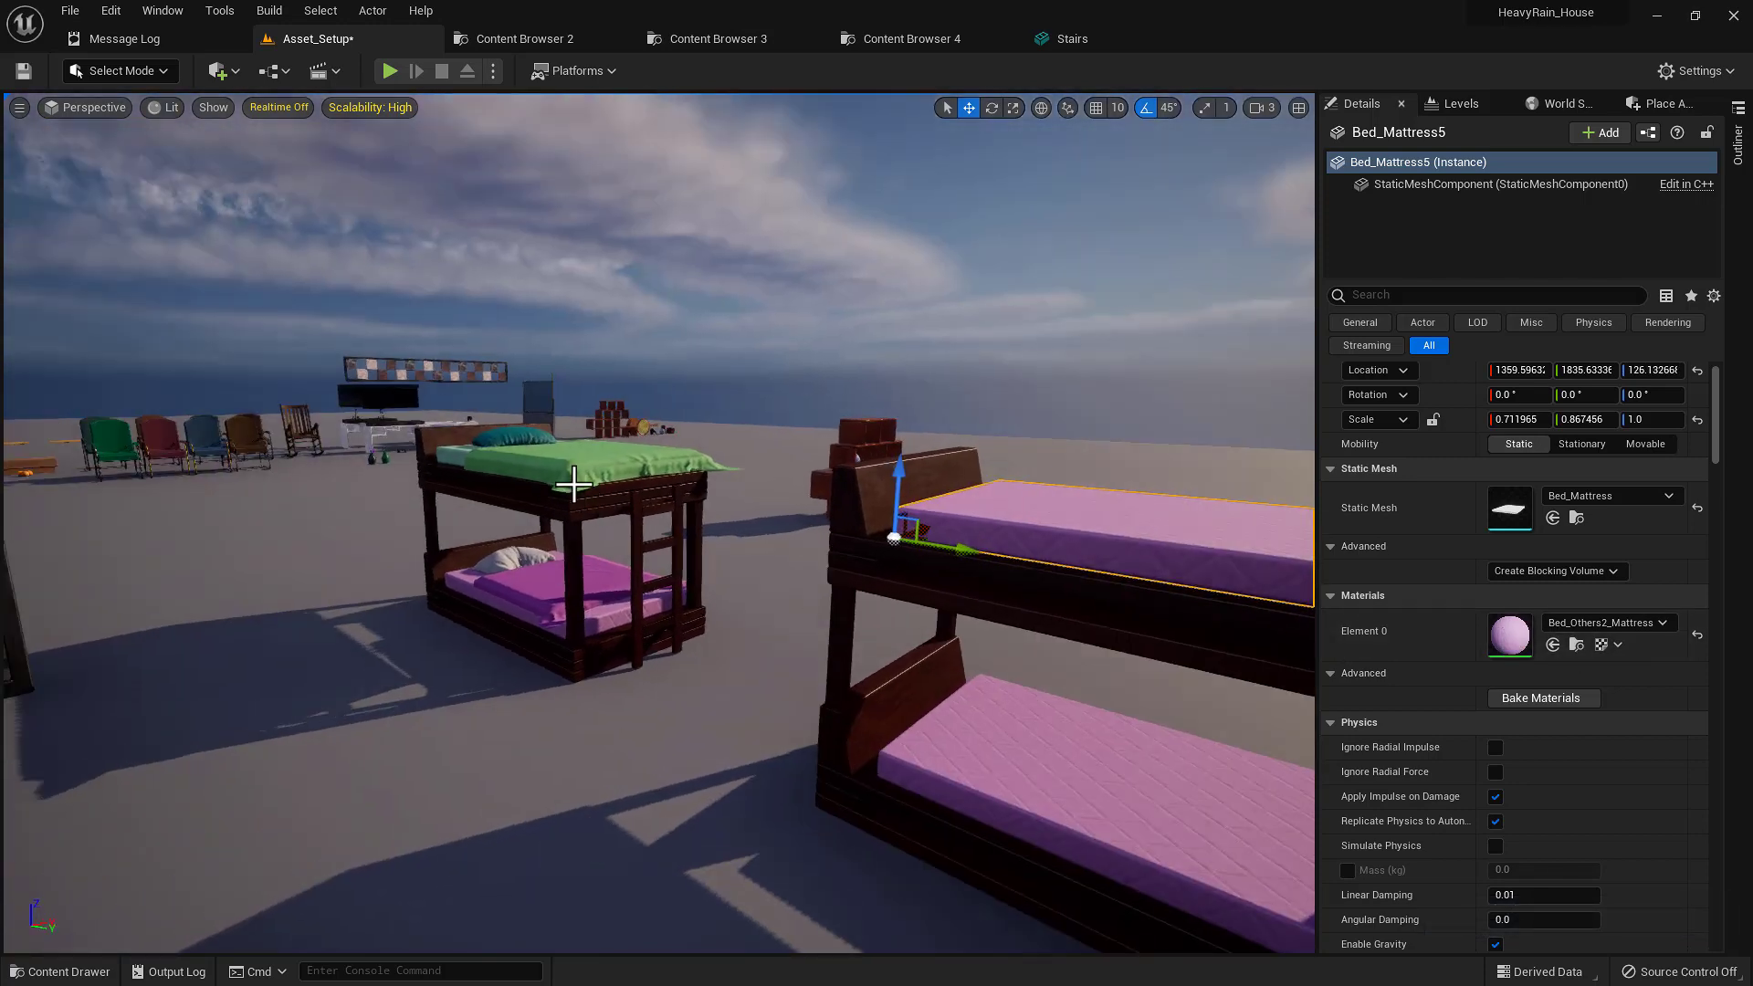
{"action": "right_click_drag", "start_coordinate": [632, 609], "coordinate": [664, 609]}
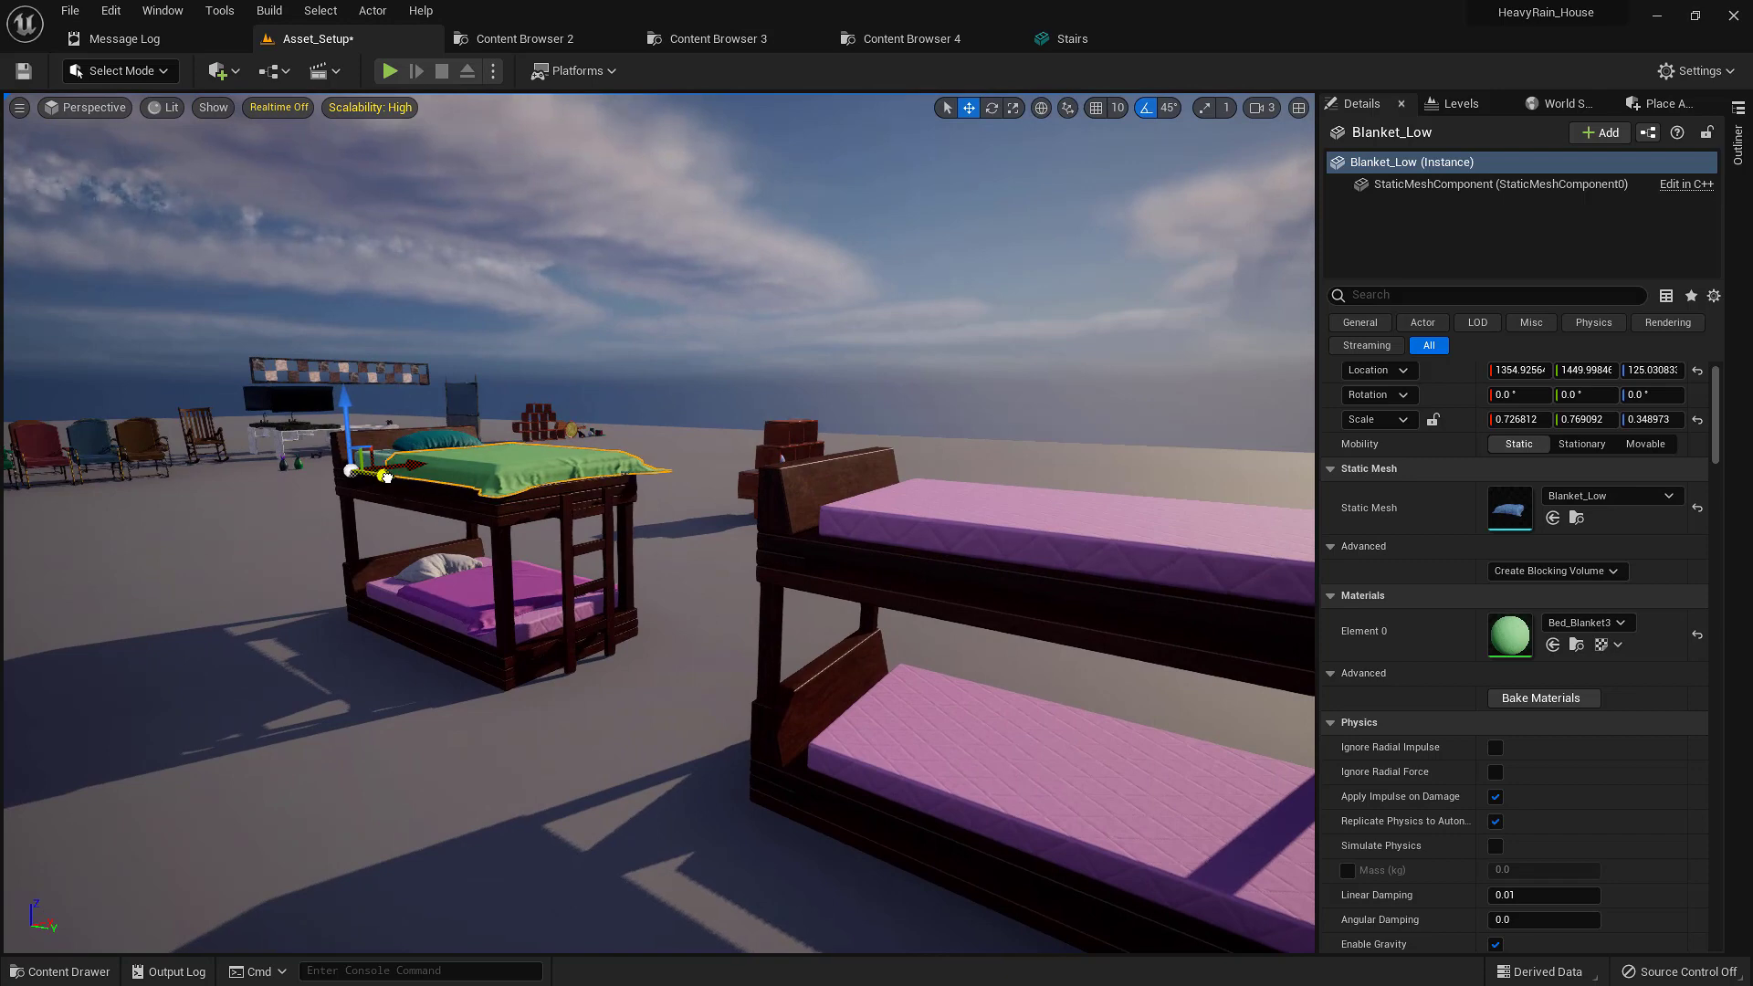
{"action": "left_click_drag", "start_coordinate": [387, 476], "coordinate": [830, 577], "text": "alt"}
{"action": "right_click_drag", "start_coordinate": [908, 719], "coordinate": [1201, 621]}
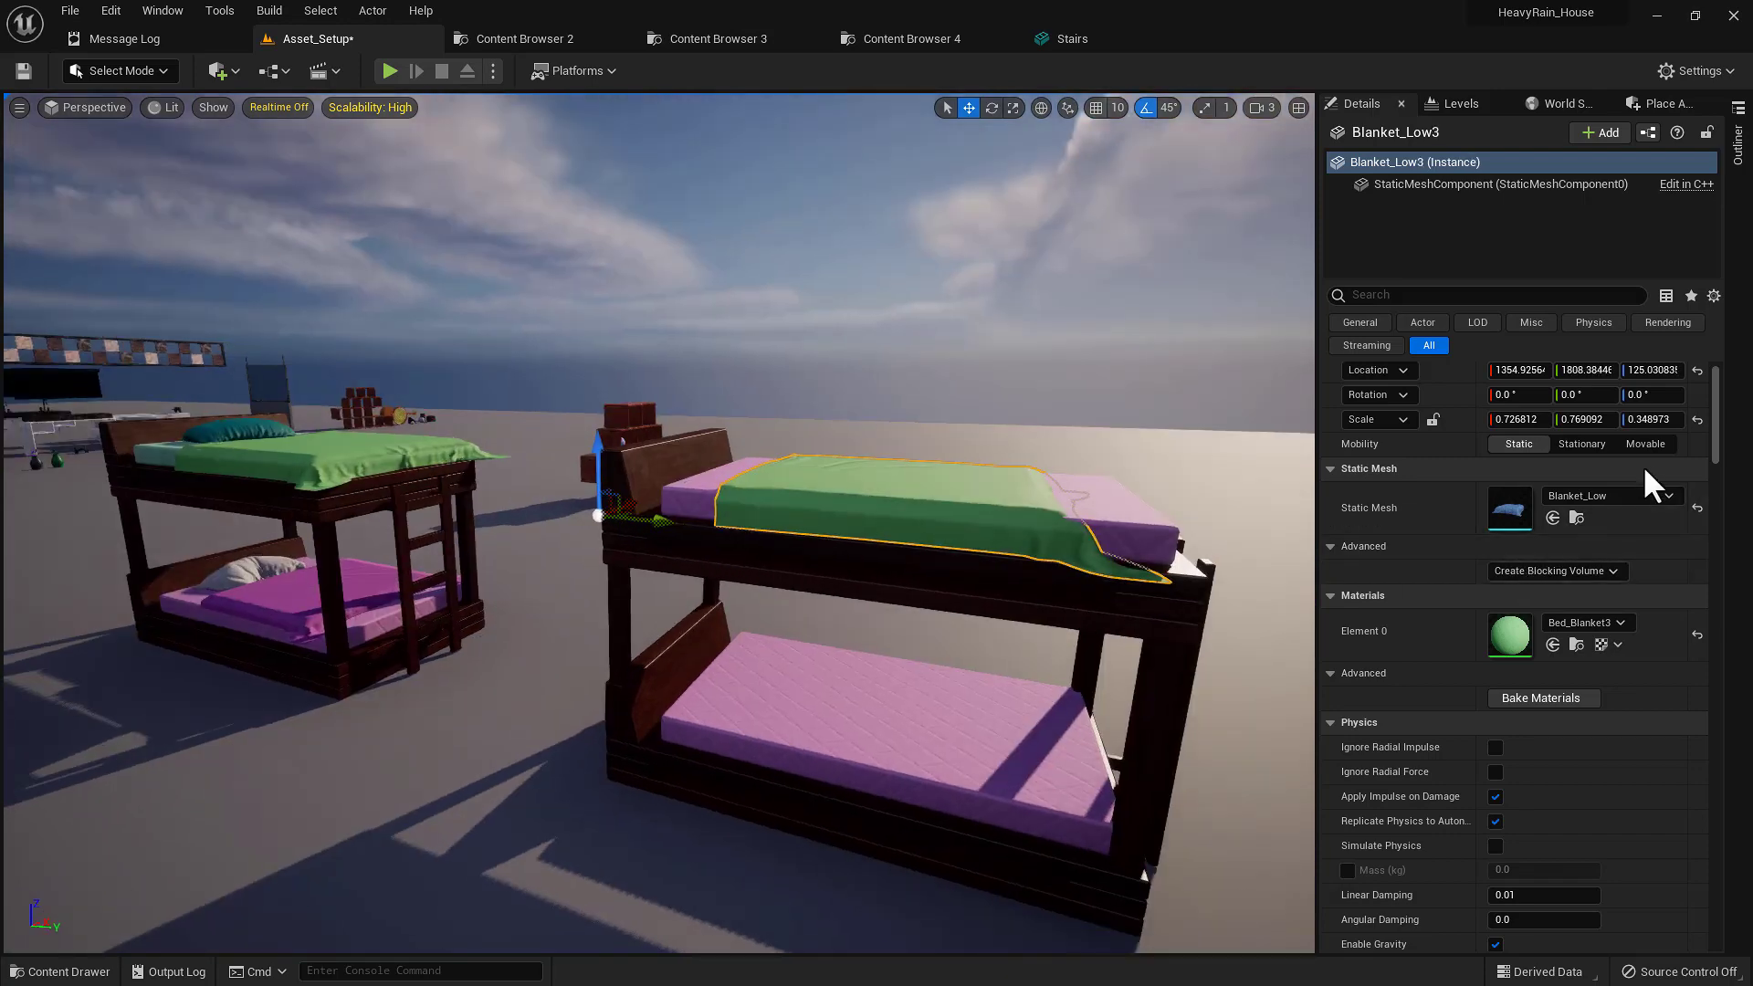
- Reset the copied blanket's scale and material to show its original size and pattern, and undo both resets
{"action": "left_click", "coordinate": [1696, 420]}
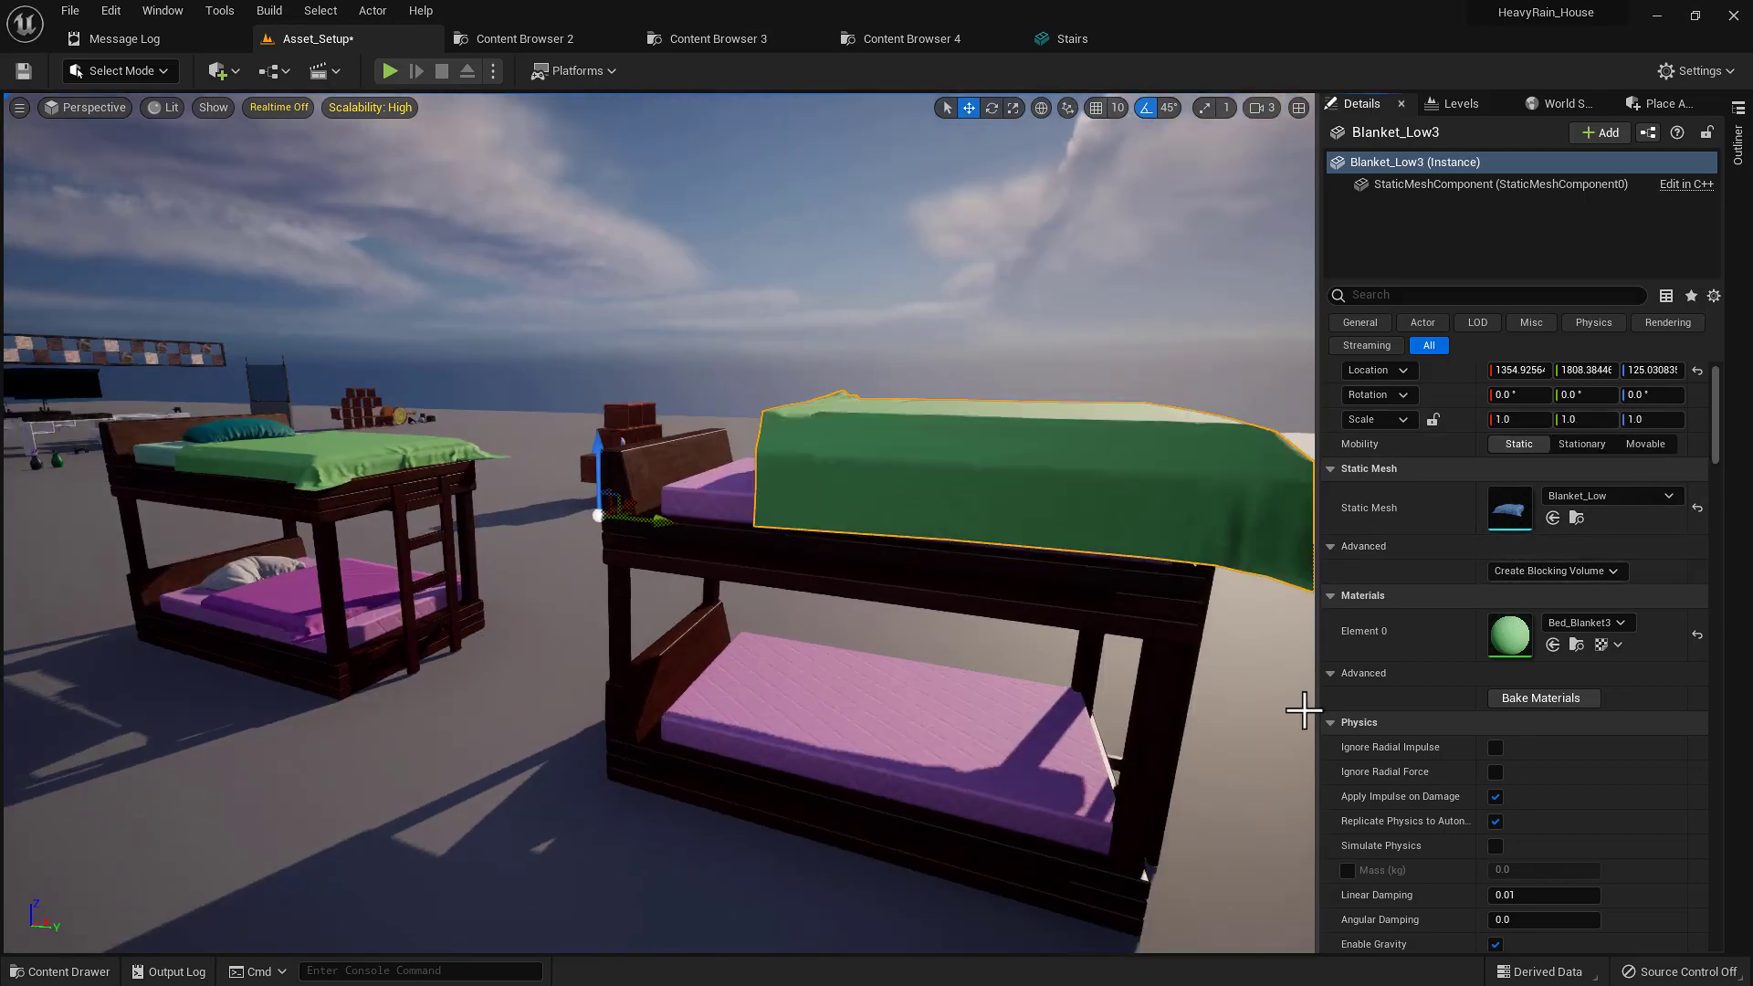
{"action": "left_click", "coordinate": [1696, 636]}
{"action": "mouse_move", "coordinate": [1065, 715]}
{"action": "right_mouse_down"}
{"action": "mouse_move", "coordinate": [1242, 666]}
{"action": "mouse_move", "coordinate": [1173, 707]}
{"action": "mouse_move", "coordinate": [1181, 727]}
{"action": "mouse_move", "coordinate": [1089, 717]}
{"action": "right_mouse_up"}
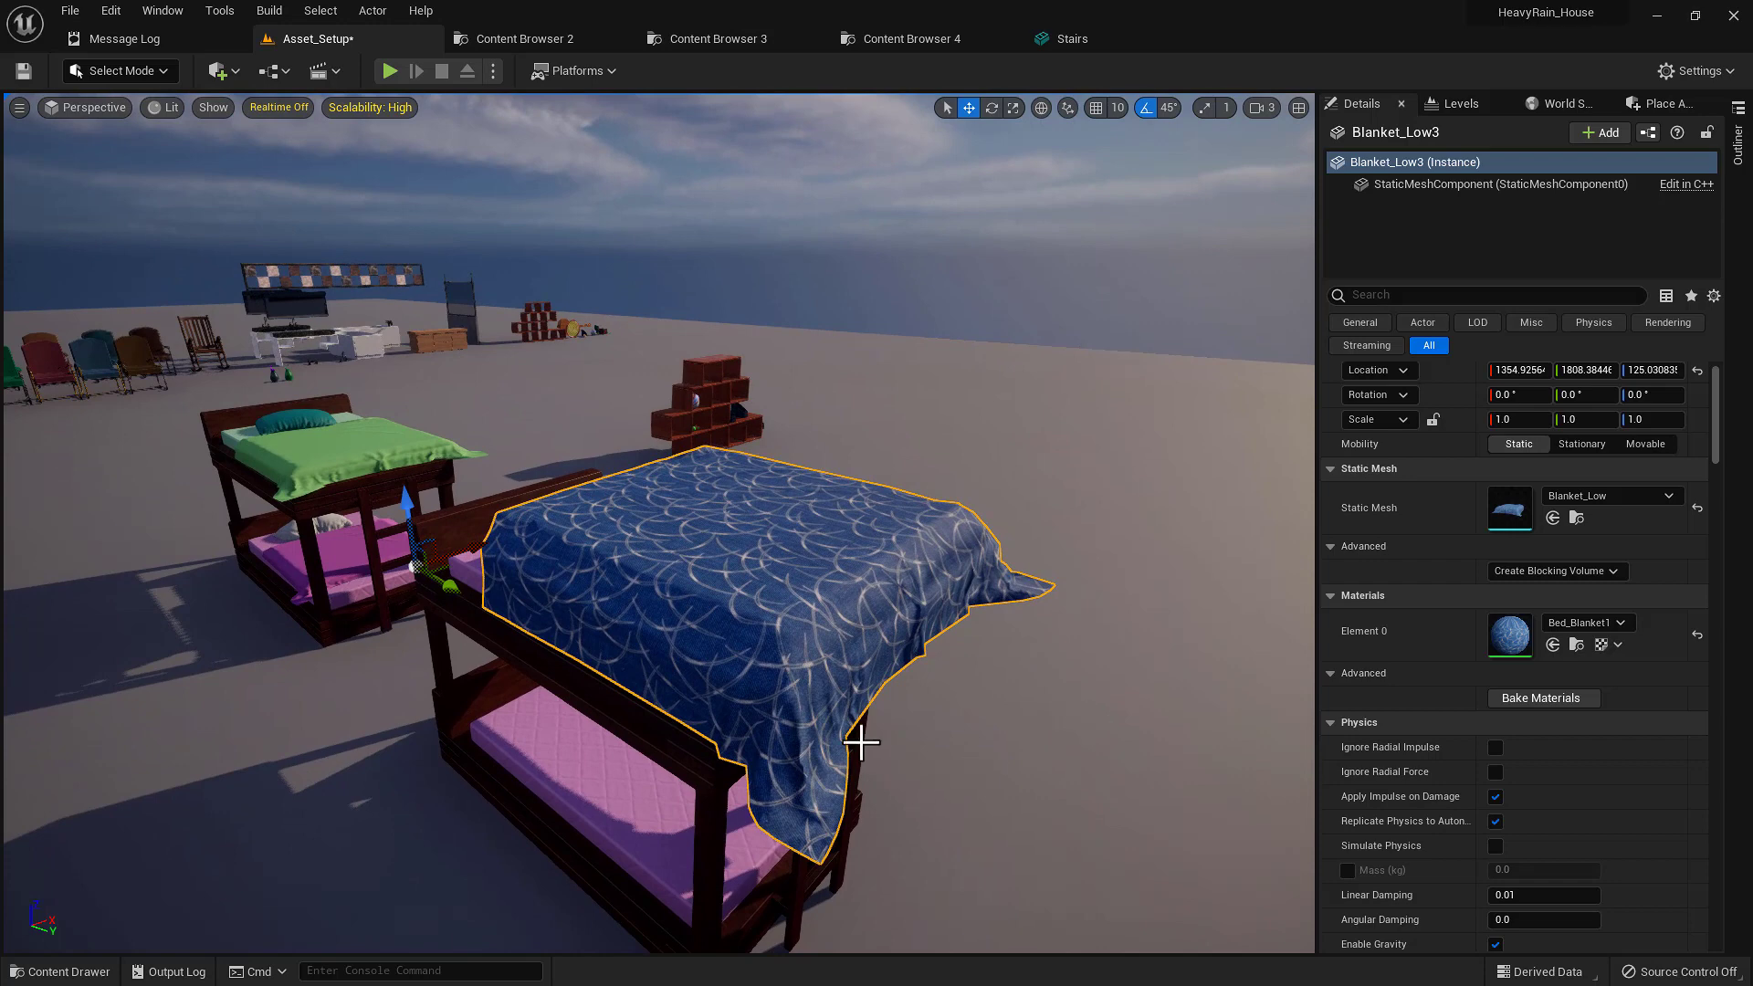
{"action": "key", "text": "ctrl+z"}
{"action": "right_click_drag", "start_coordinate": [860, 639], "coordinate": [1116, 655]}
{"action": "key", "text": "ctrl+z"}
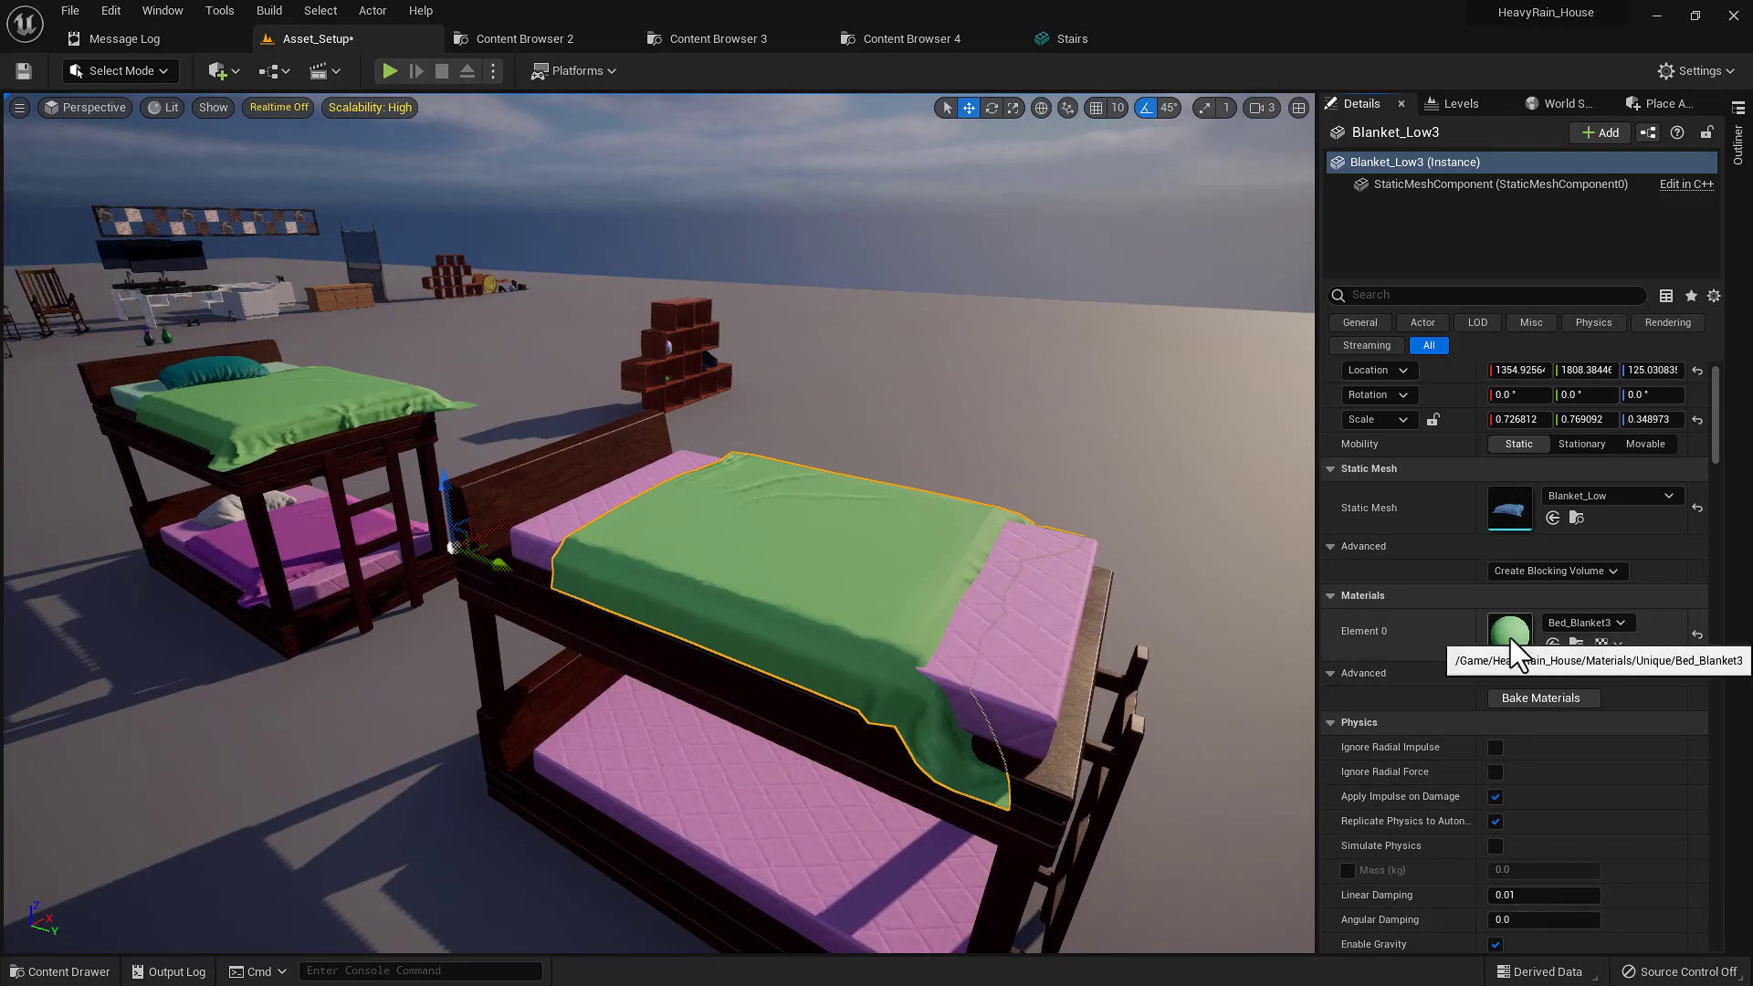
- Open the blanket's Bed_Blanket3 material instance beside the bed and disable its Contrast parameter override
{"action": "double_click", "coordinate": [1510, 638]}
{"action": "left_click_drag", "start_coordinate": [1056, 19], "coordinate": [309, 250]}
{"action": "right_click_drag", "start_coordinate": [694, 456], "coordinate": [650, 453]}
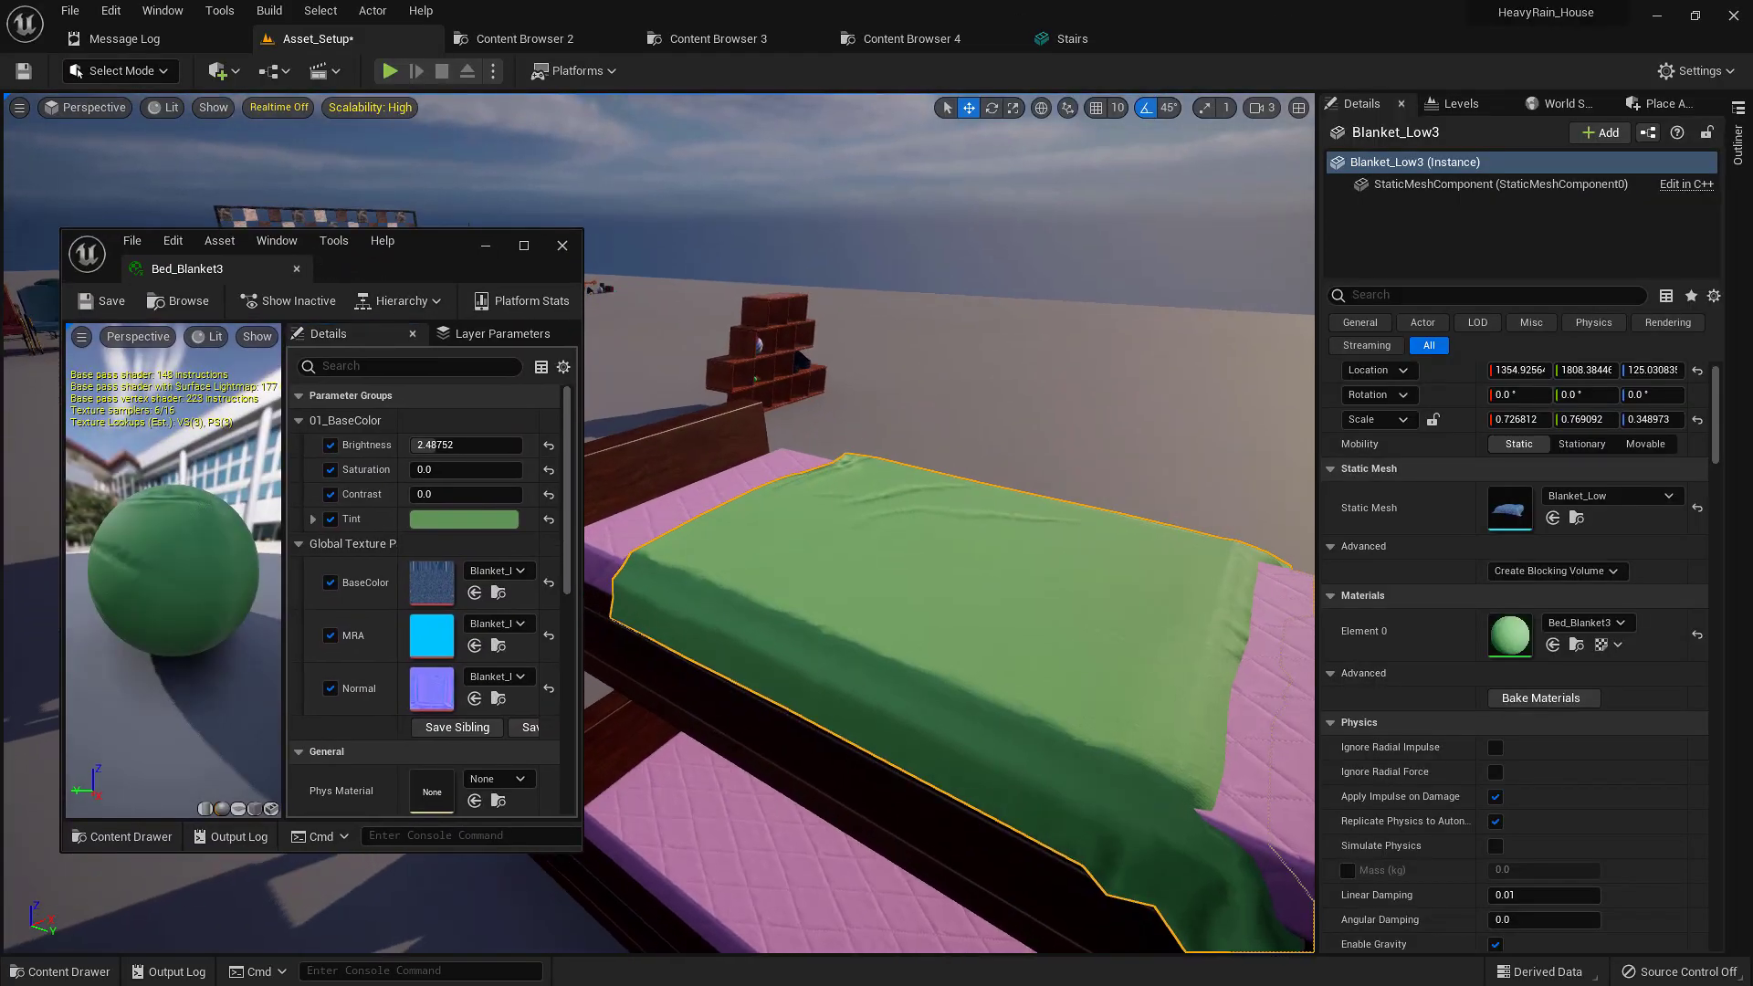
{"action": "left_click", "coordinate": [331, 494]}
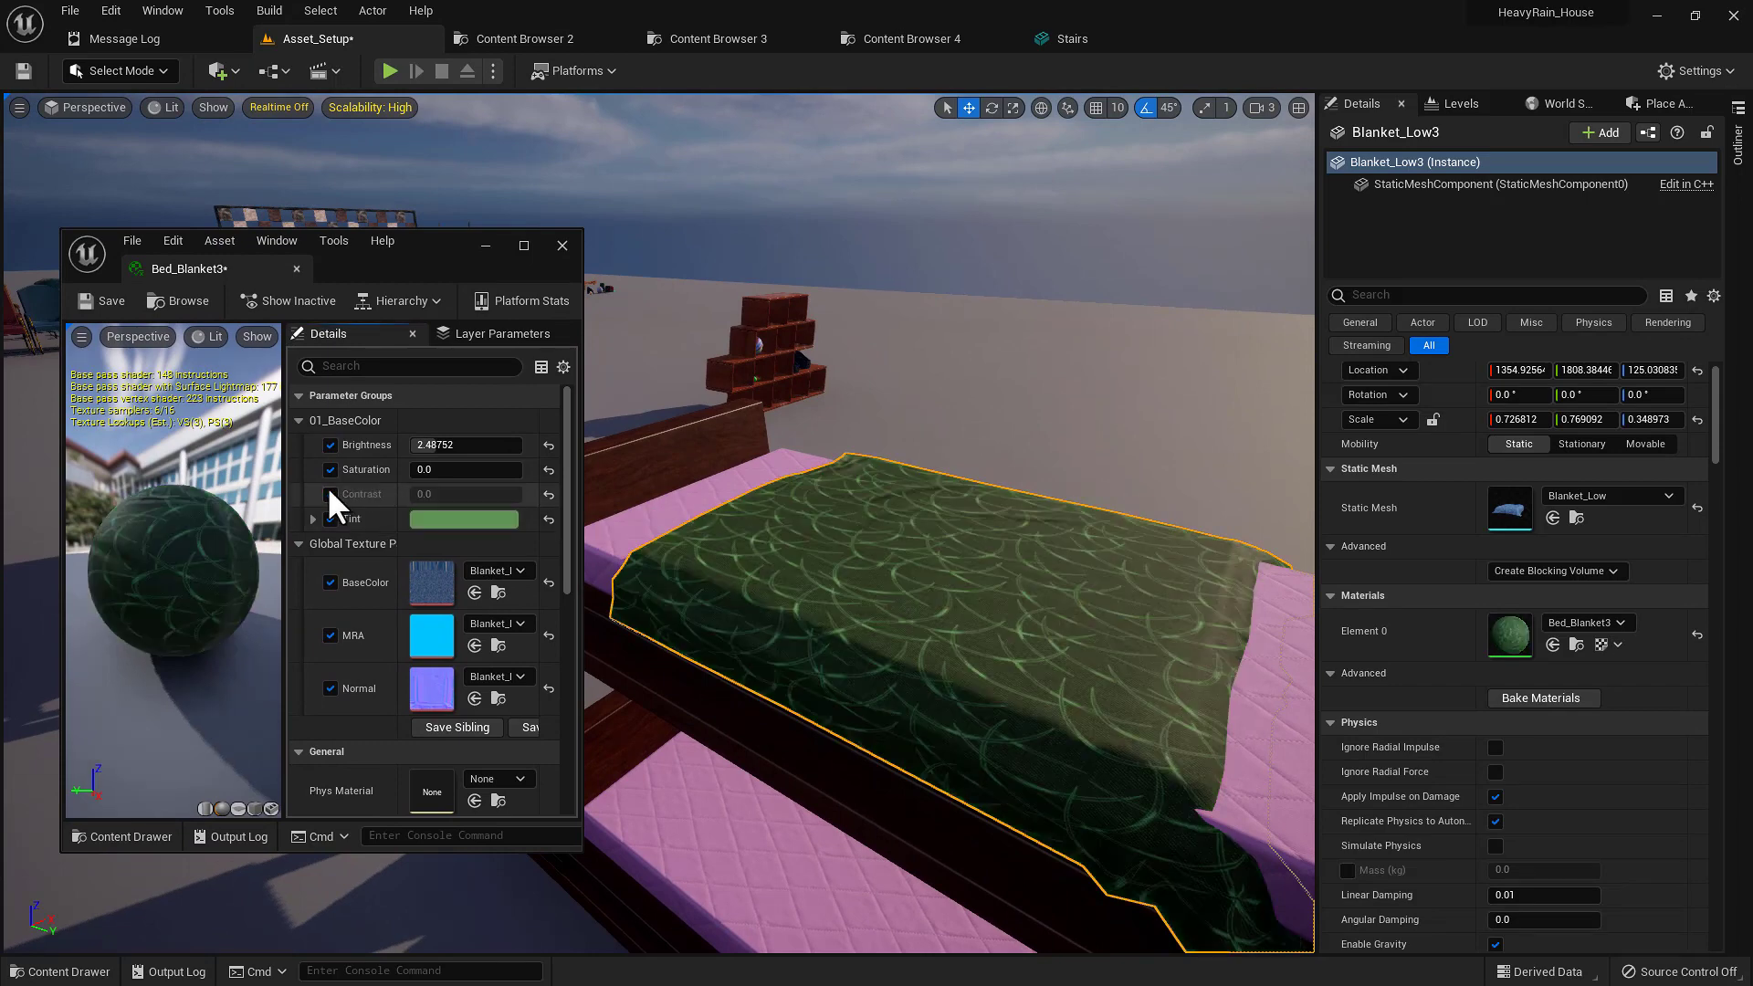
{"action": "right_click_drag", "start_coordinate": [810, 630], "coordinate": [798, 621]}
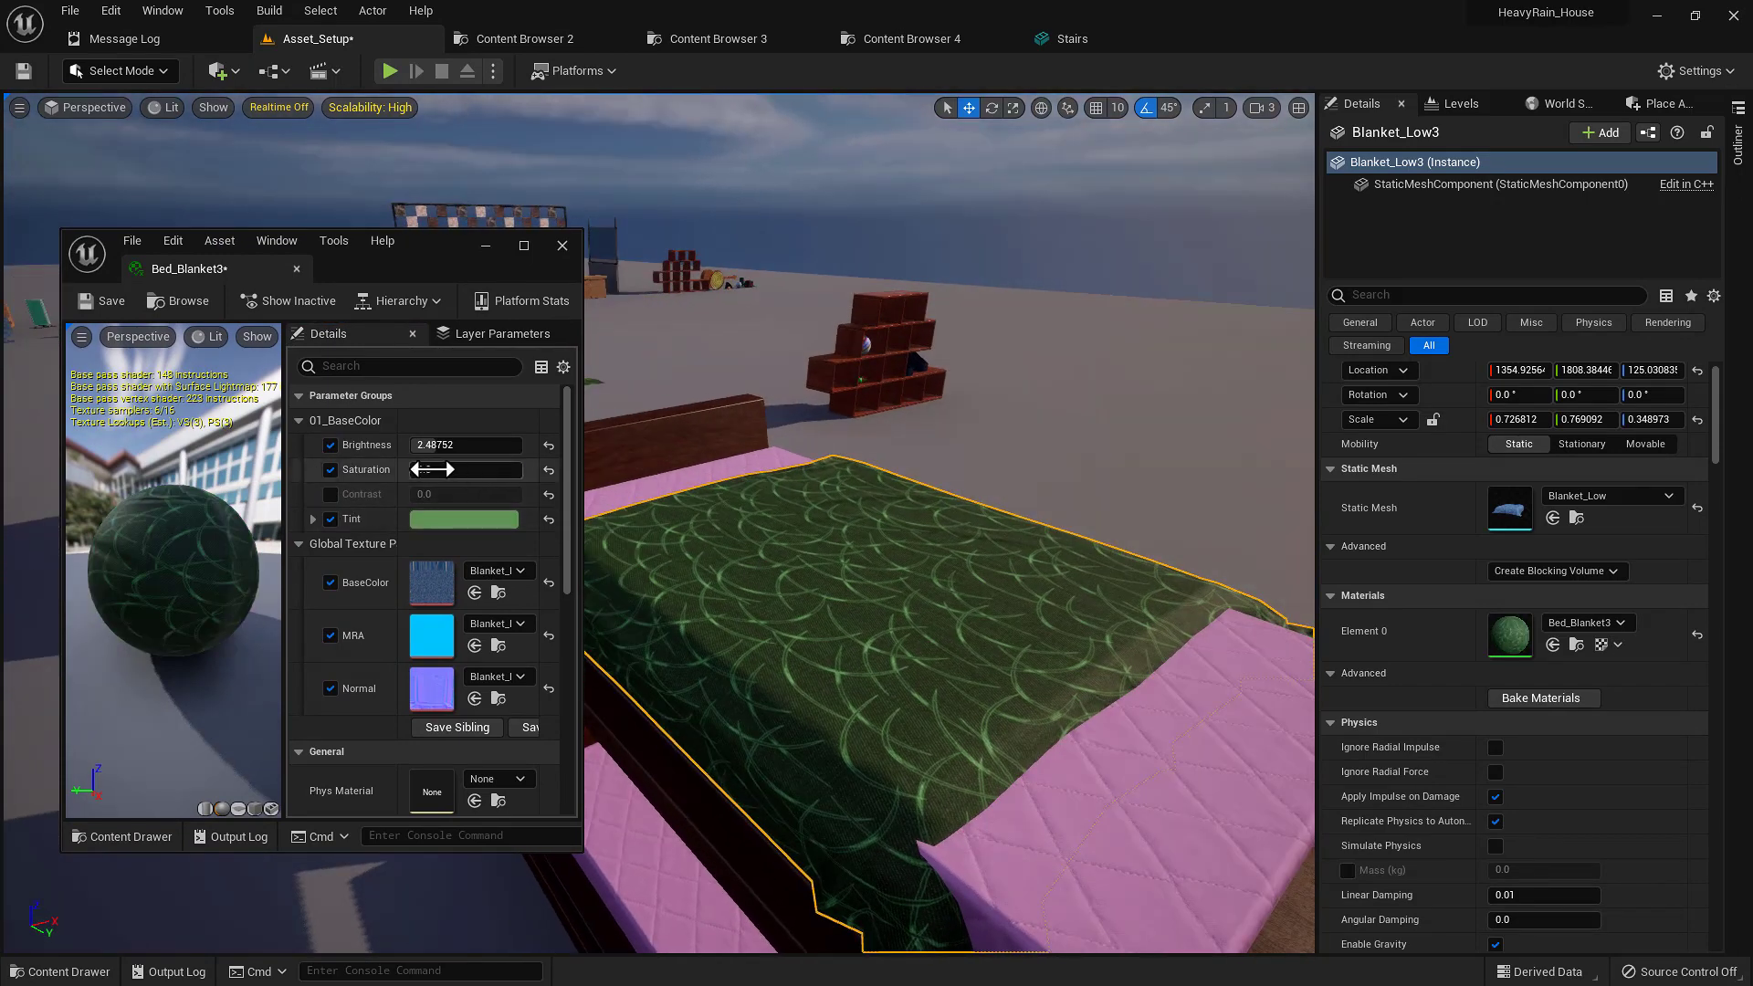
- Disable the Bed_Blanket3 Saturation and Brightness overrides, re-enable the Contrast, Saturation and Brightness overrides, and close the material instance
{"action": "left_click", "coordinate": [327, 469]}
{"action": "left_click", "coordinate": [329, 445]}
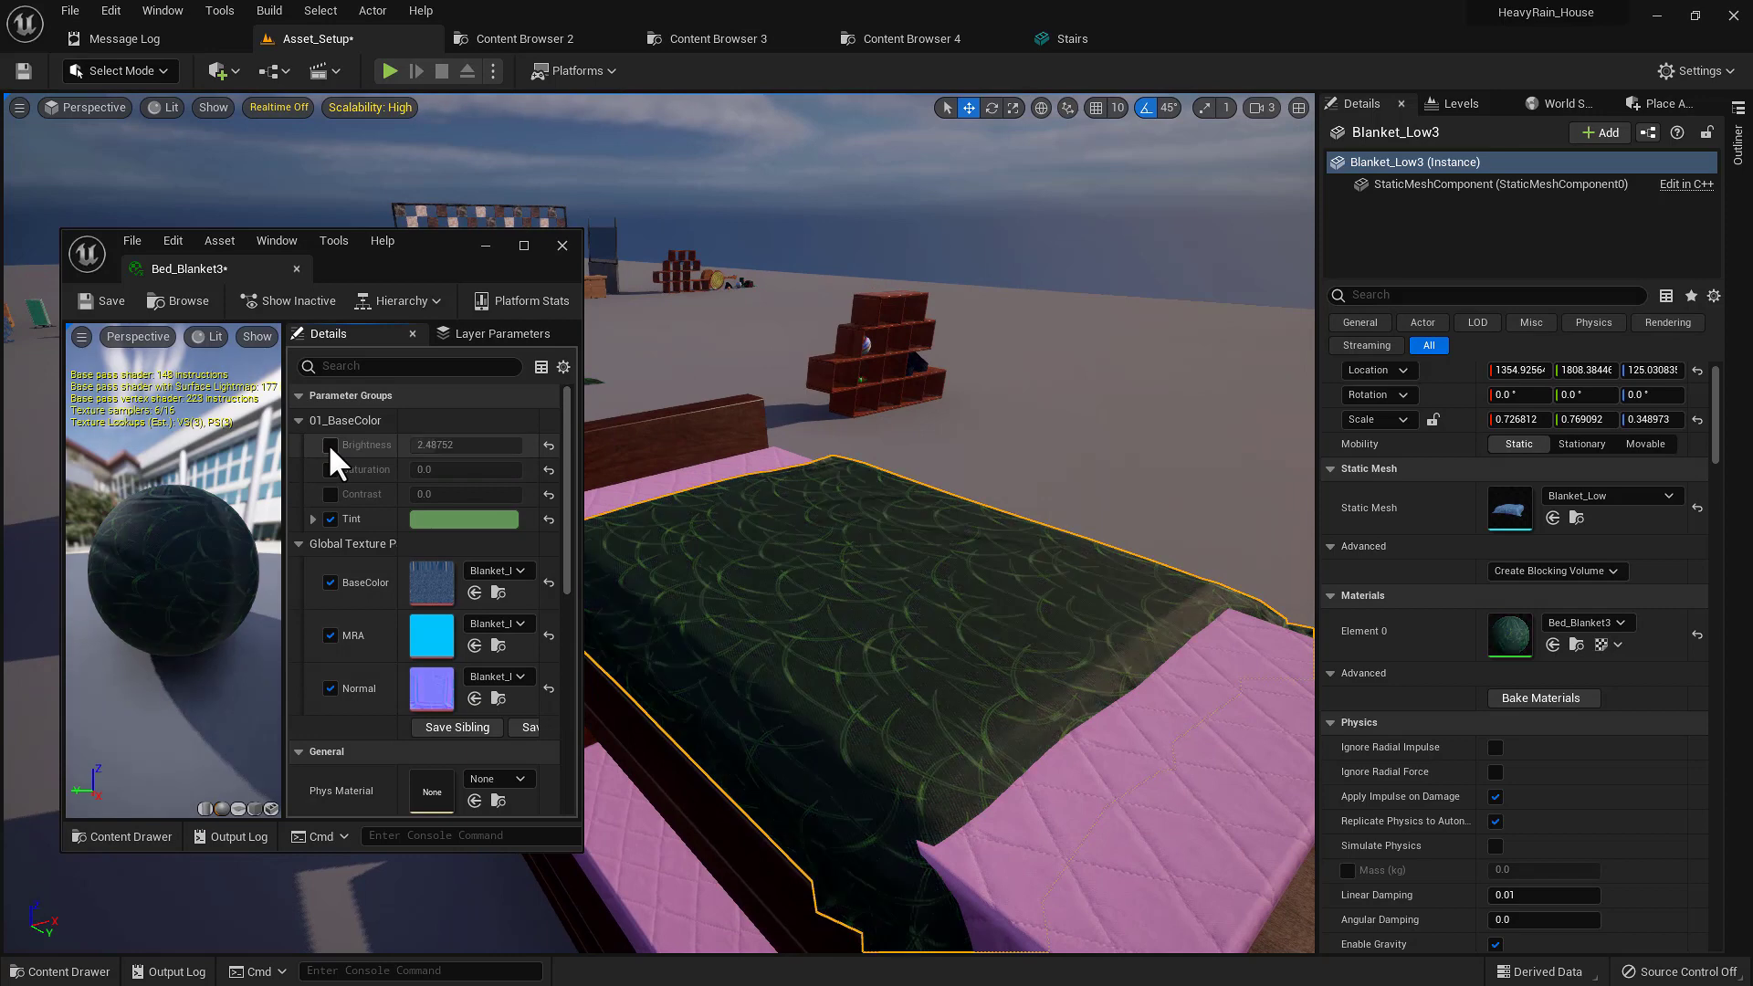
{"action": "left_click", "coordinate": [329, 490]}
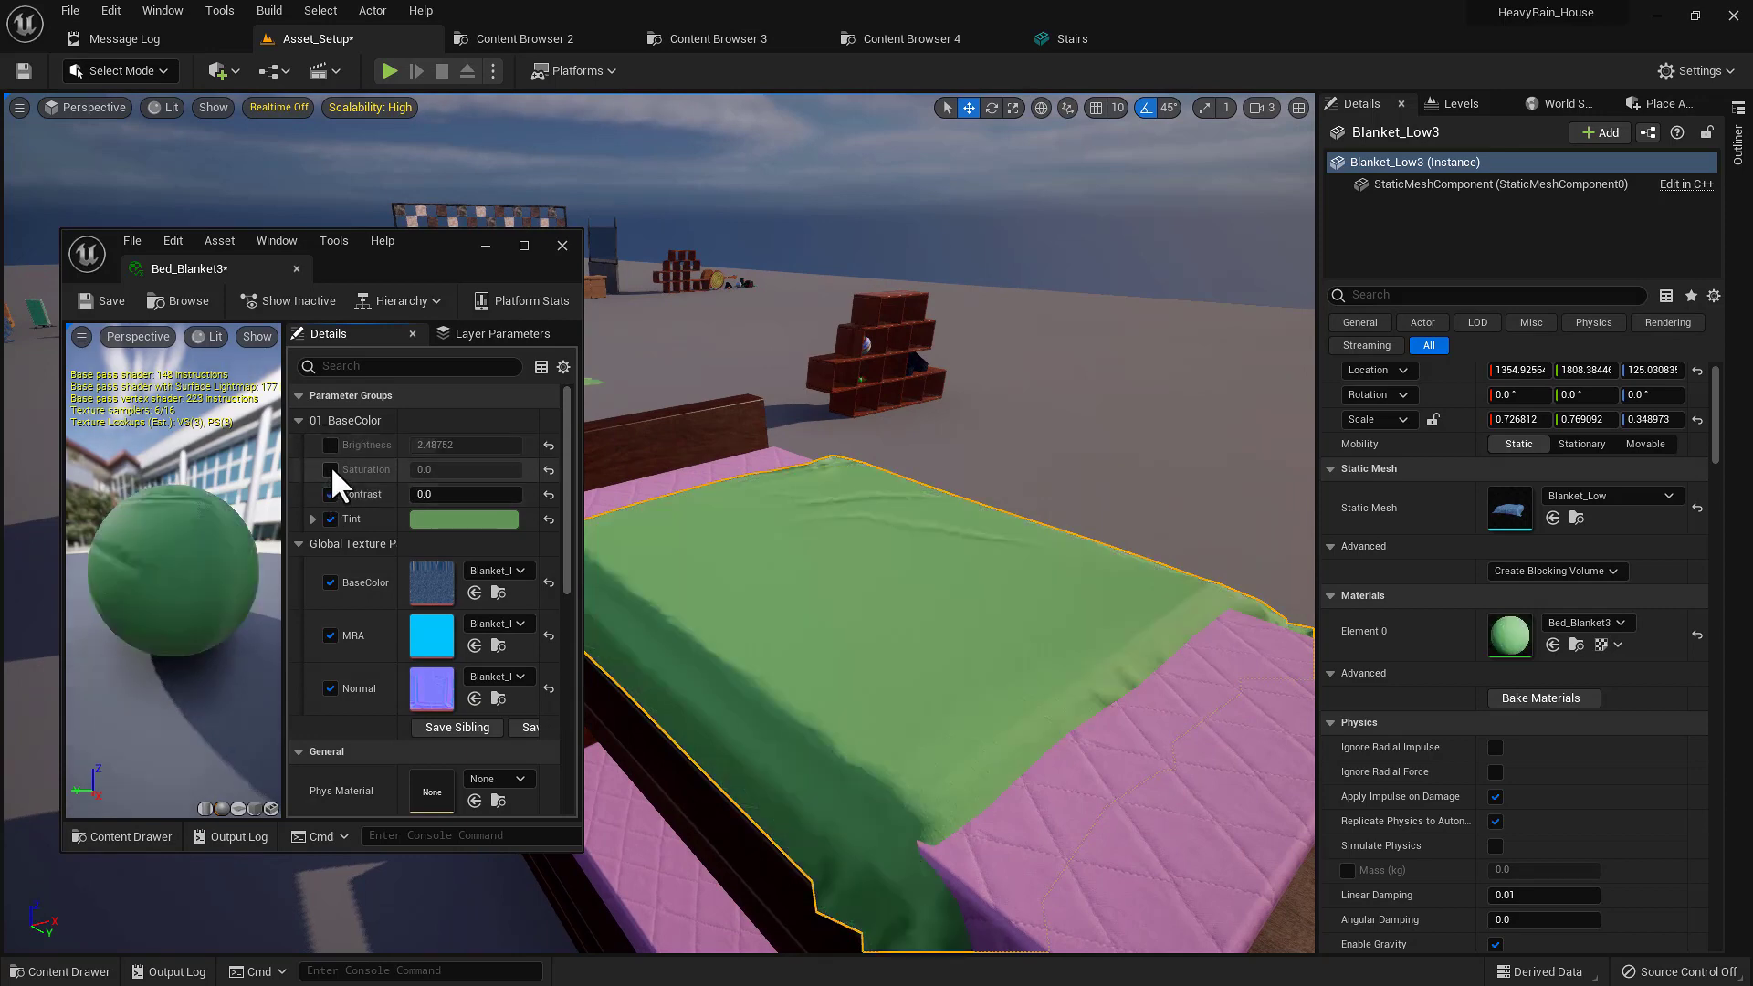
{"action": "left_click", "coordinate": [330, 470]}
{"action": "left_click", "coordinate": [331, 444]}
{"action": "left_click", "coordinate": [563, 244]}
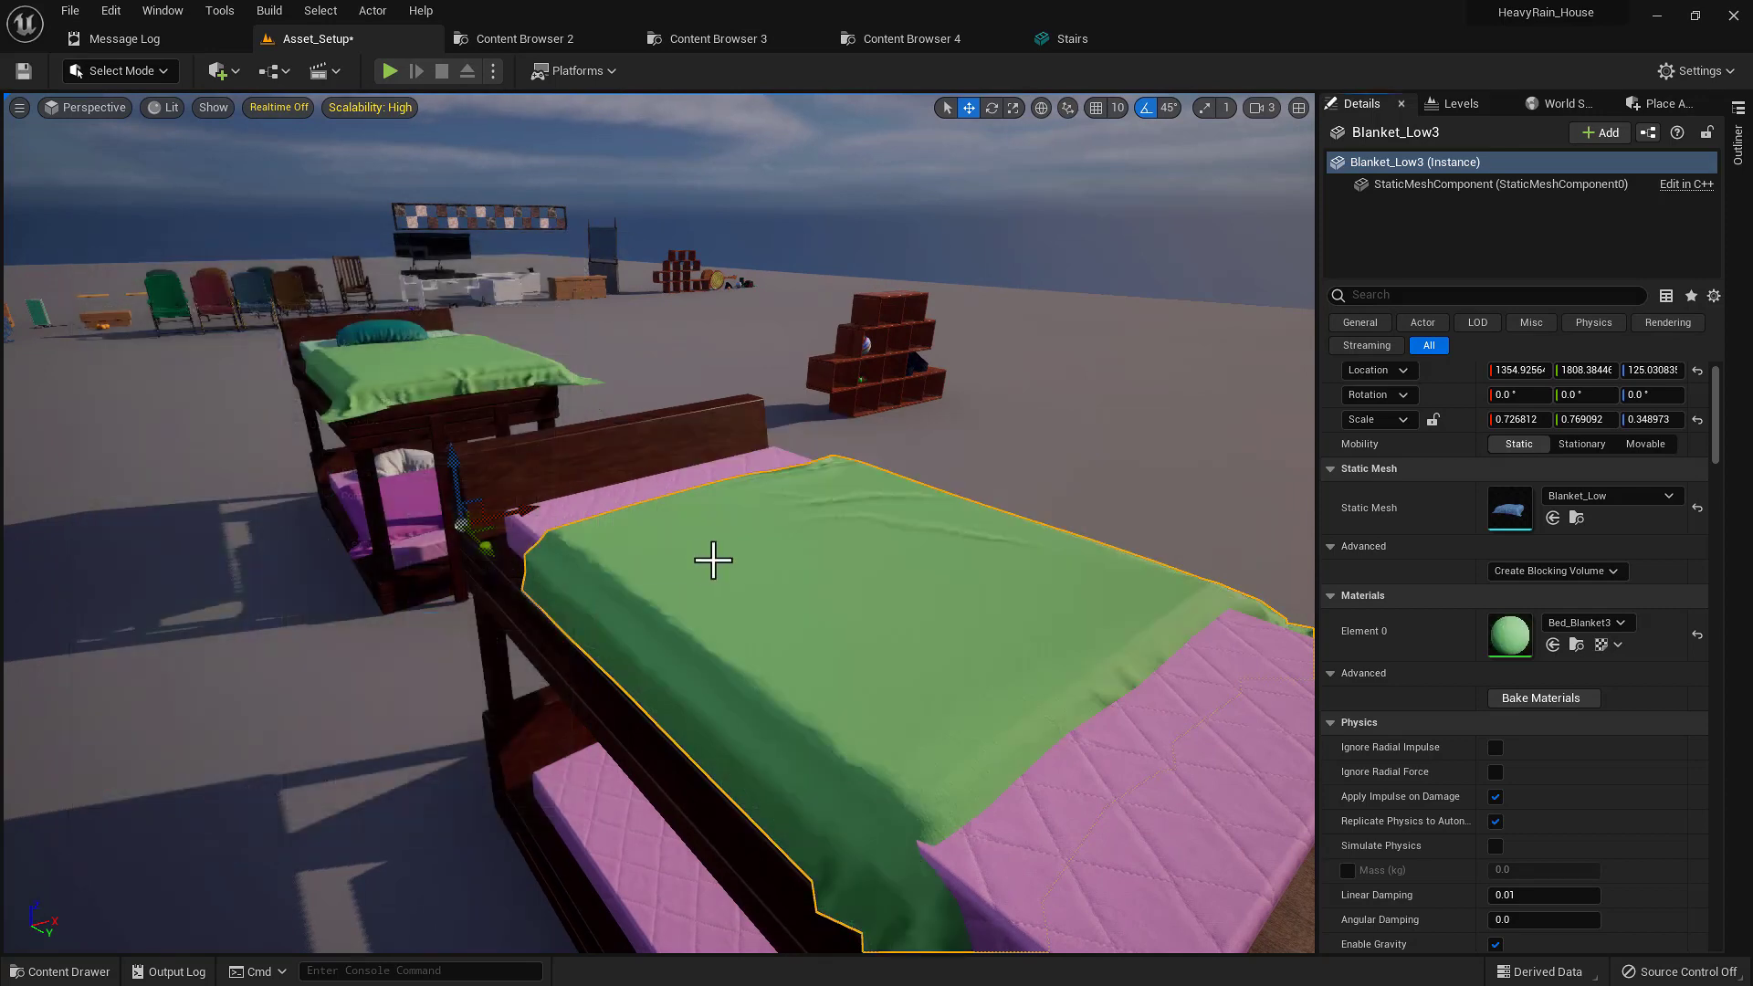
- Delete the demonstration copy of the bunk bed, including its blanket, both mattresses and wooden frame
{"action": "key", "text": "Delete"}
{"action": "left_click", "coordinate": [693, 696]}
{"action": "key", "text": "Delete"}
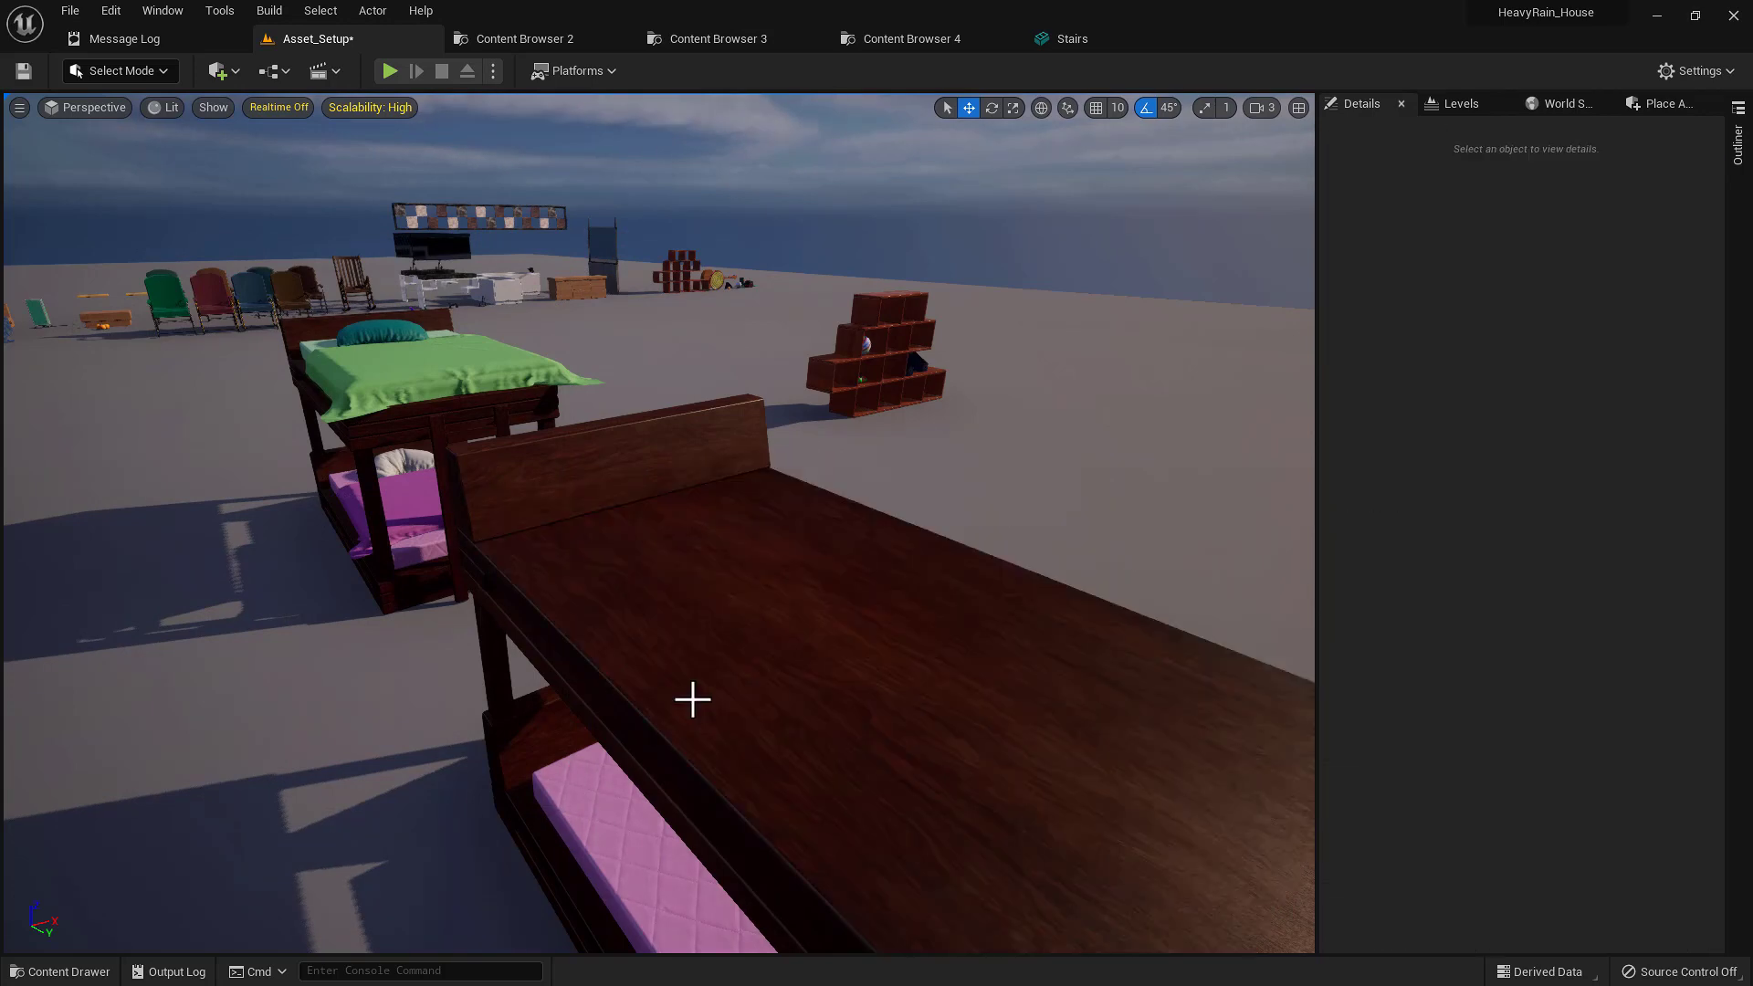
{"action": "left_click", "coordinate": [693, 696]}
{"action": "key", "text": "Delete"}
{"action": "left_click", "coordinate": [668, 828]}
{"action": "key", "text": "Delete"}
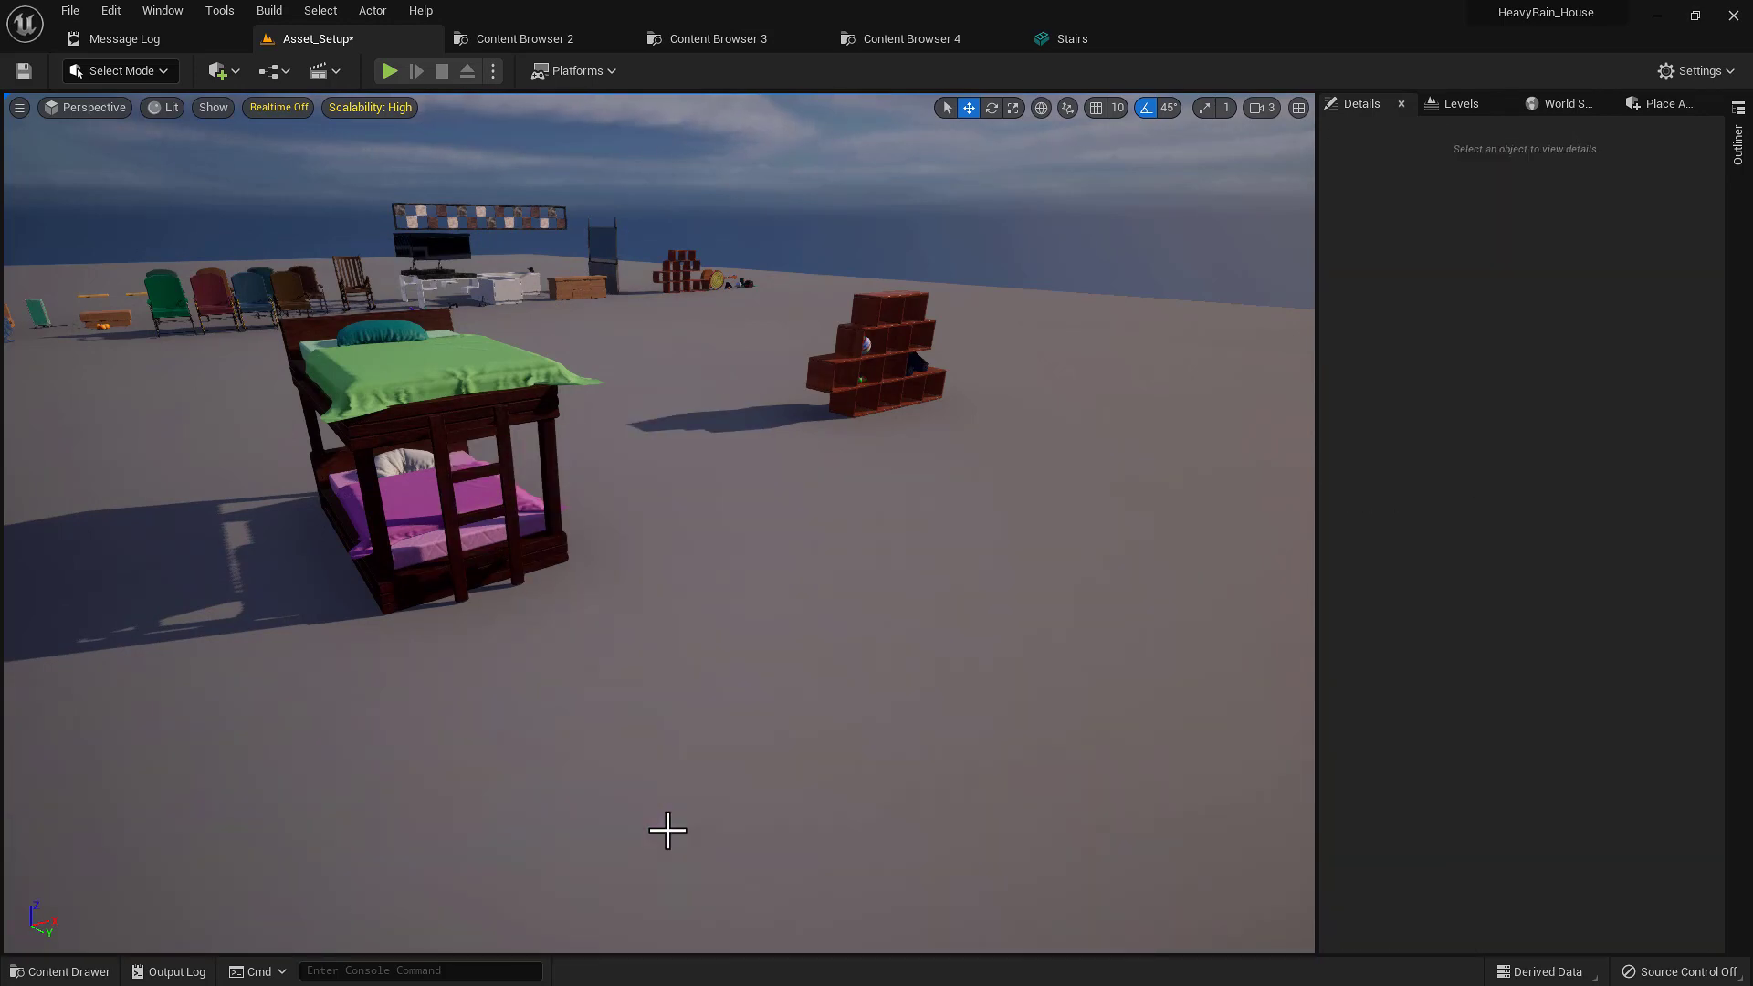
- Inspect the original bunk bed among the set-up props and select its green blanket
{"action": "right_click_drag", "start_coordinate": [669, 581], "coordinate": [520, 573]}
{"action": "key", "text": "w"}
{"action": "key", "text": "a"}
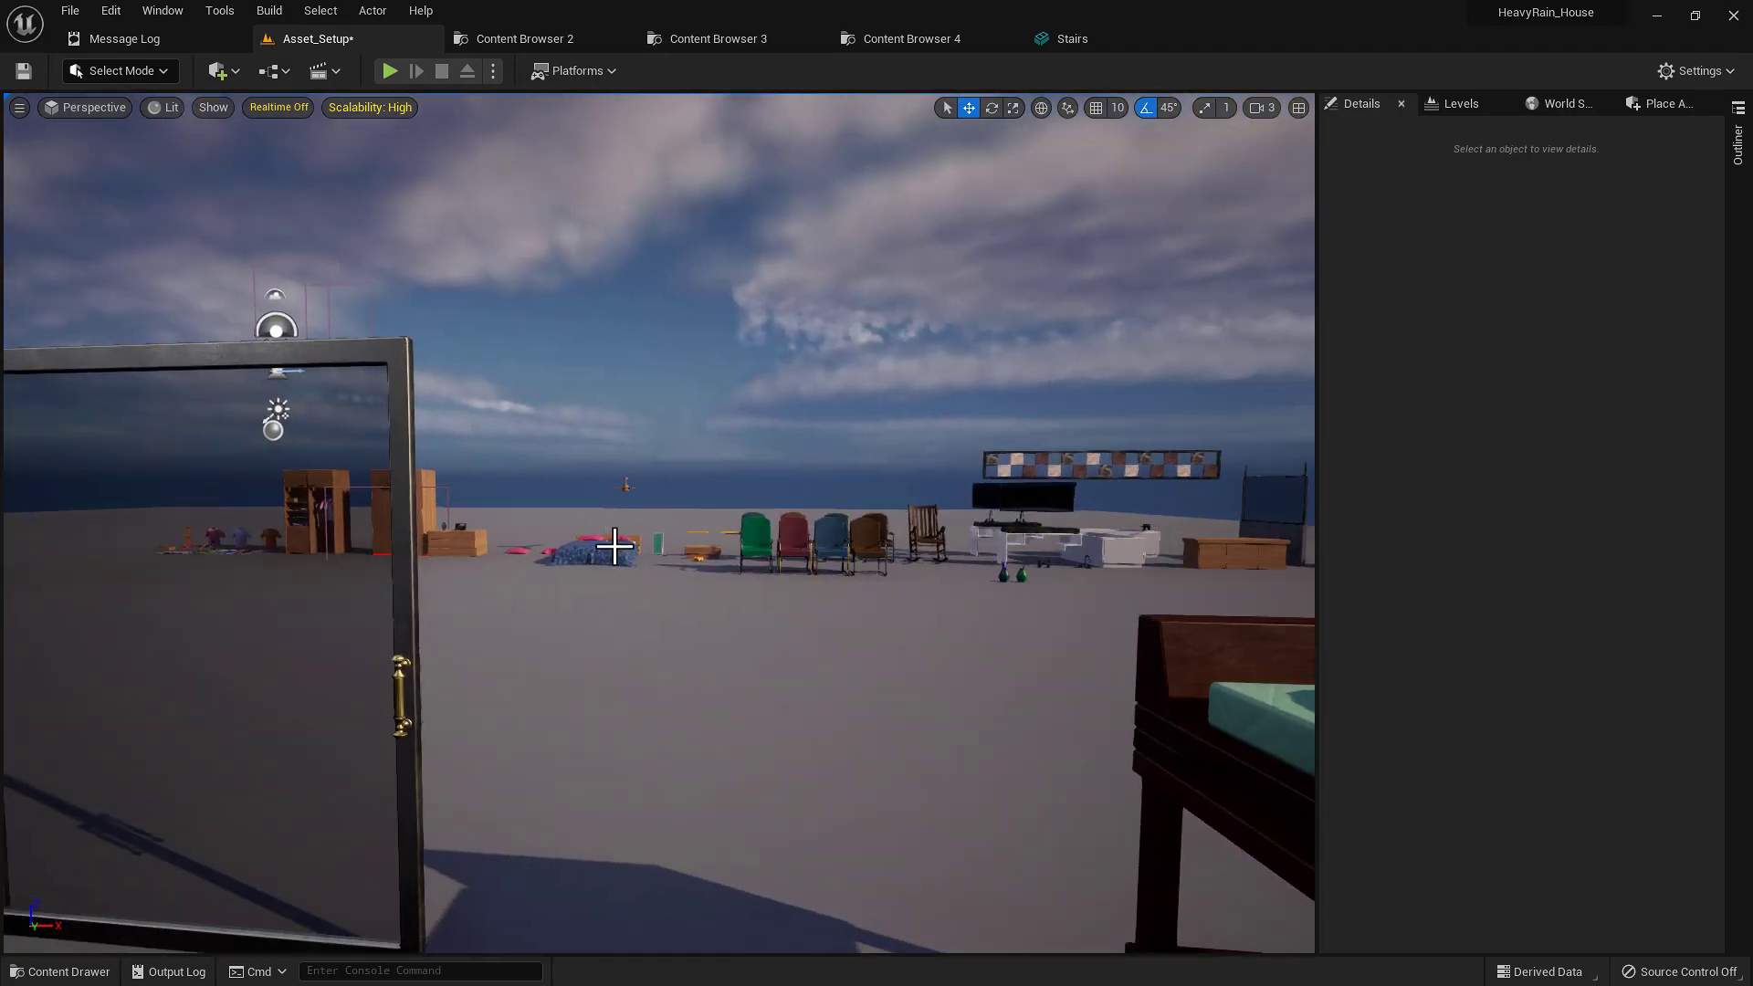
{"action": "right_click_drag", "start_coordinate": [615, 546], "coordinate": [865, 691]}
{"action": "left_click", "coordinate": [828, 611]}
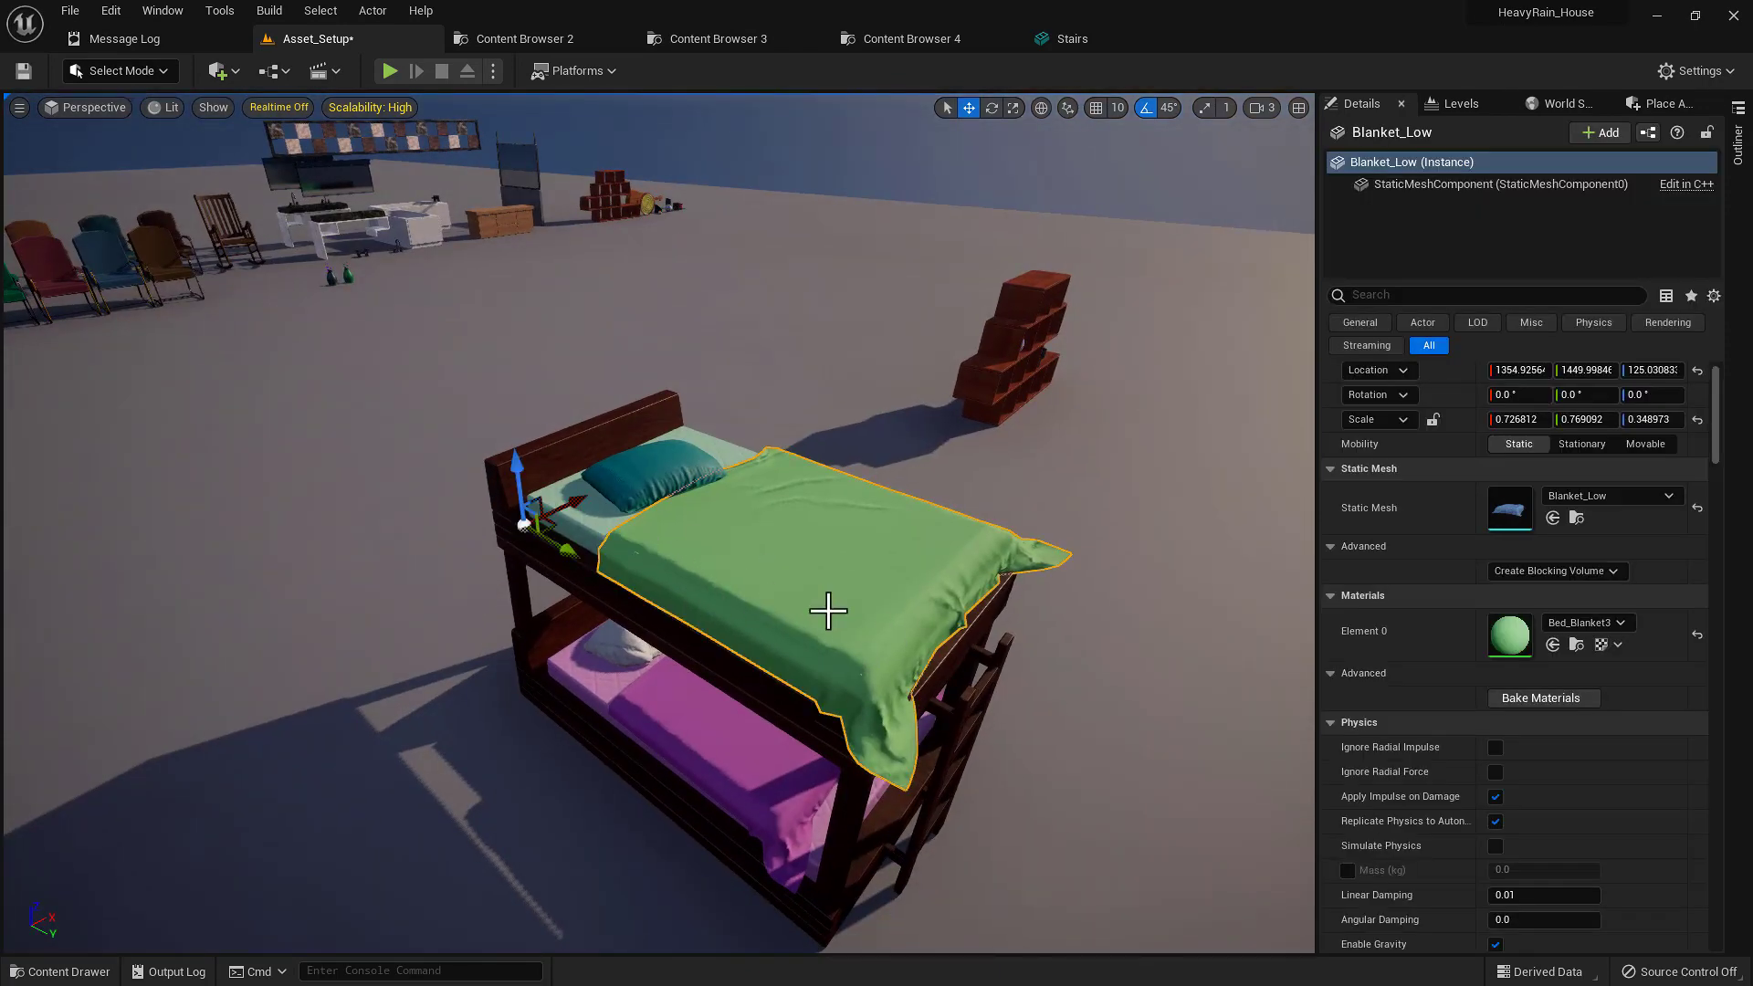
{"action": "key", "text": "ctrl+space"}
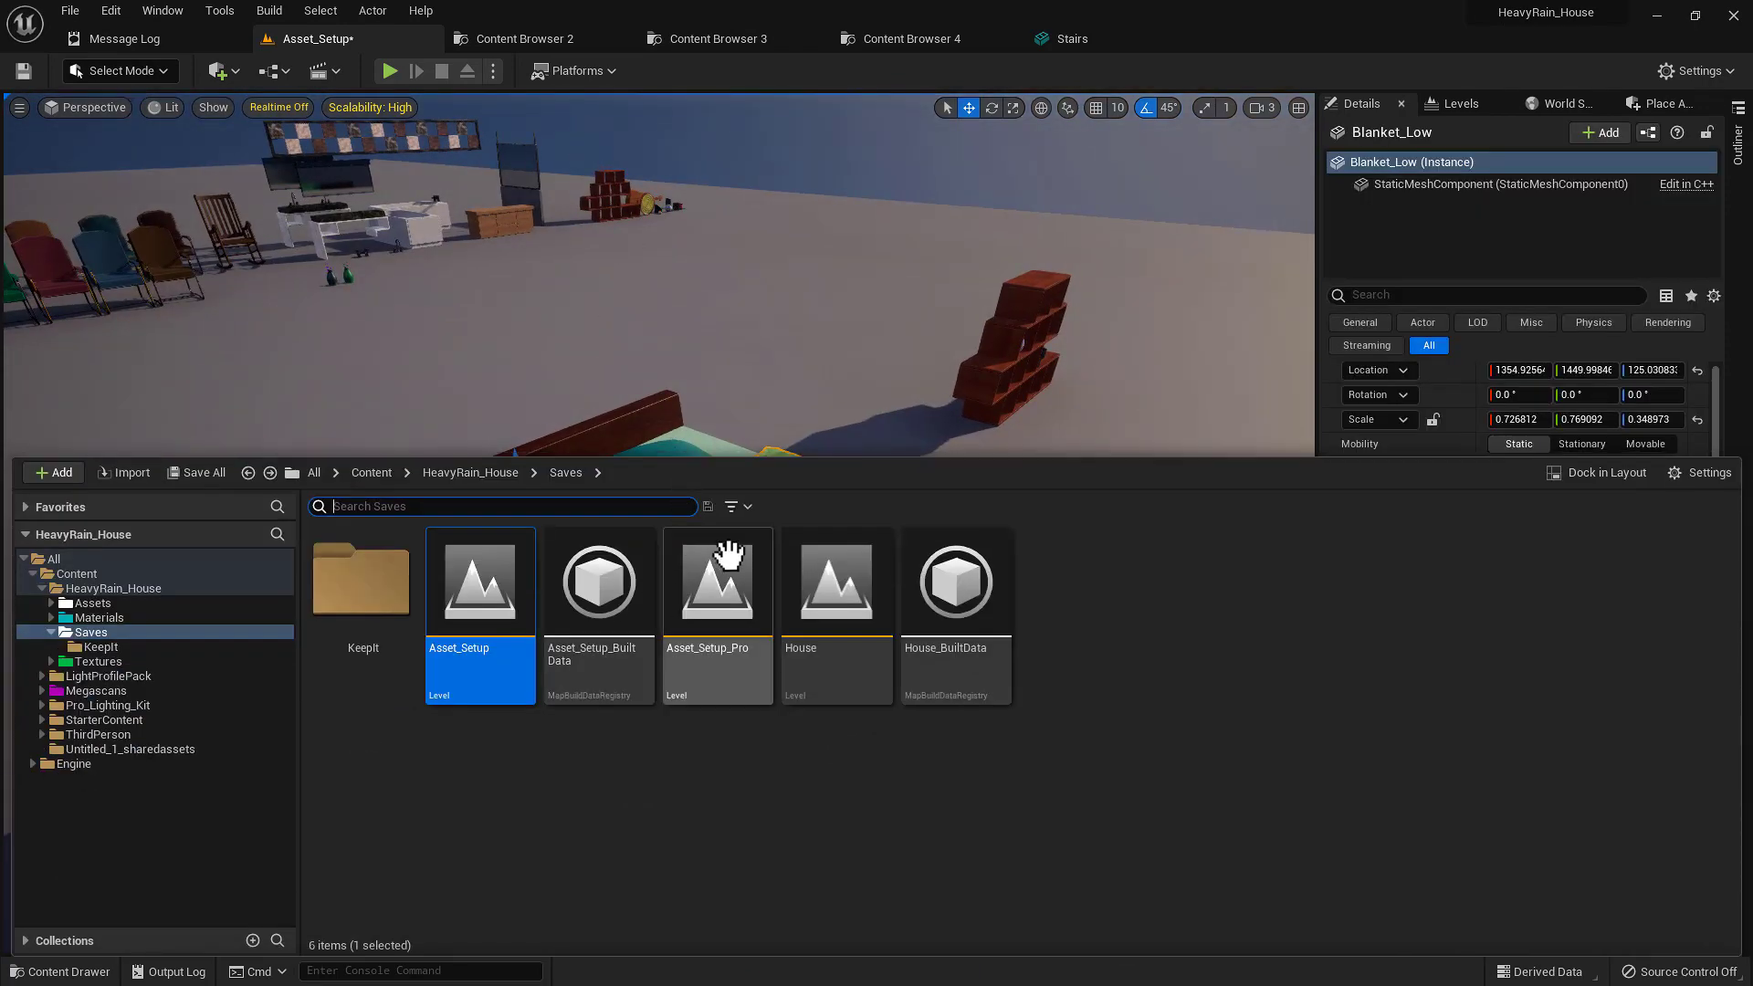
- Examine the separate bookshelf, guitar, balls and dice props, and select the standalone BookCase mesh
{"action": "right_click_drag", "start_coordinate": [770, 383], "coordinate": [559, 308]}
{"action": "key", "text": "w"}
{"action": "key", "text": "d"}
{"action": "key", "text": "w"}
{"action": "right_click_drag", "start_coordinate": [602, 561], "coordinate": [569, 583]}
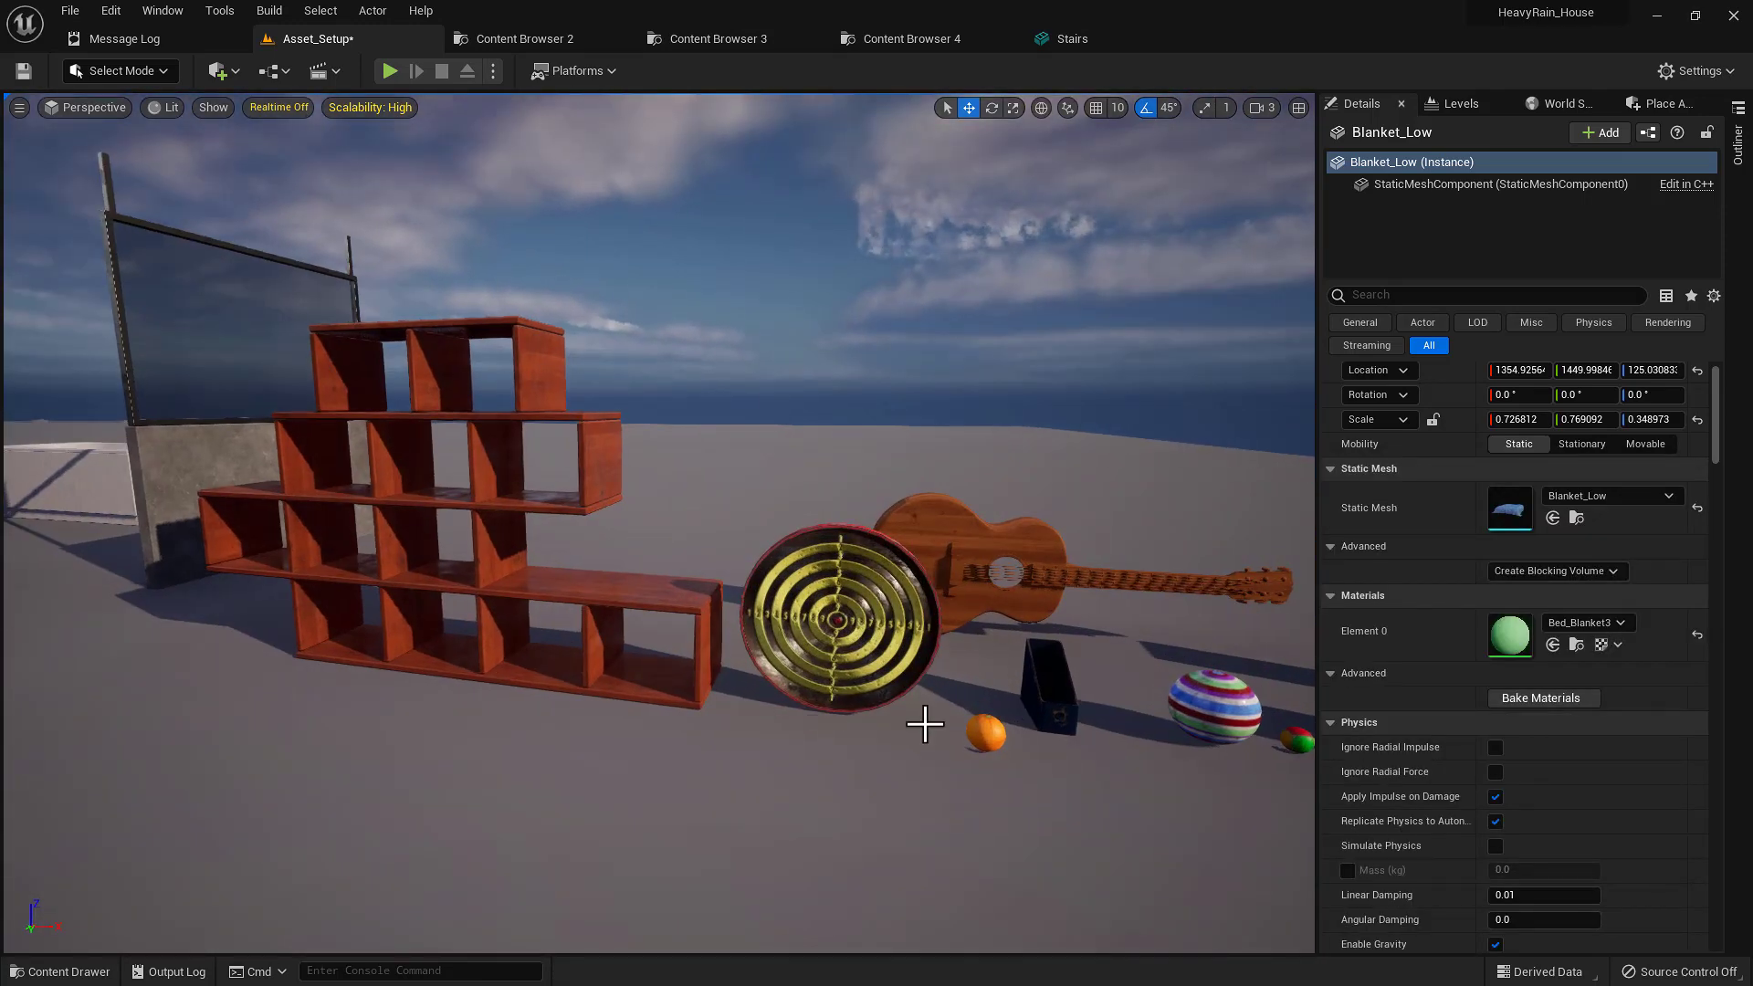
{"action": "right_click_drag", "start_coordinate": [925, 724], "coordinate": [959, 749]}
{"action": "key", "text": "d"}
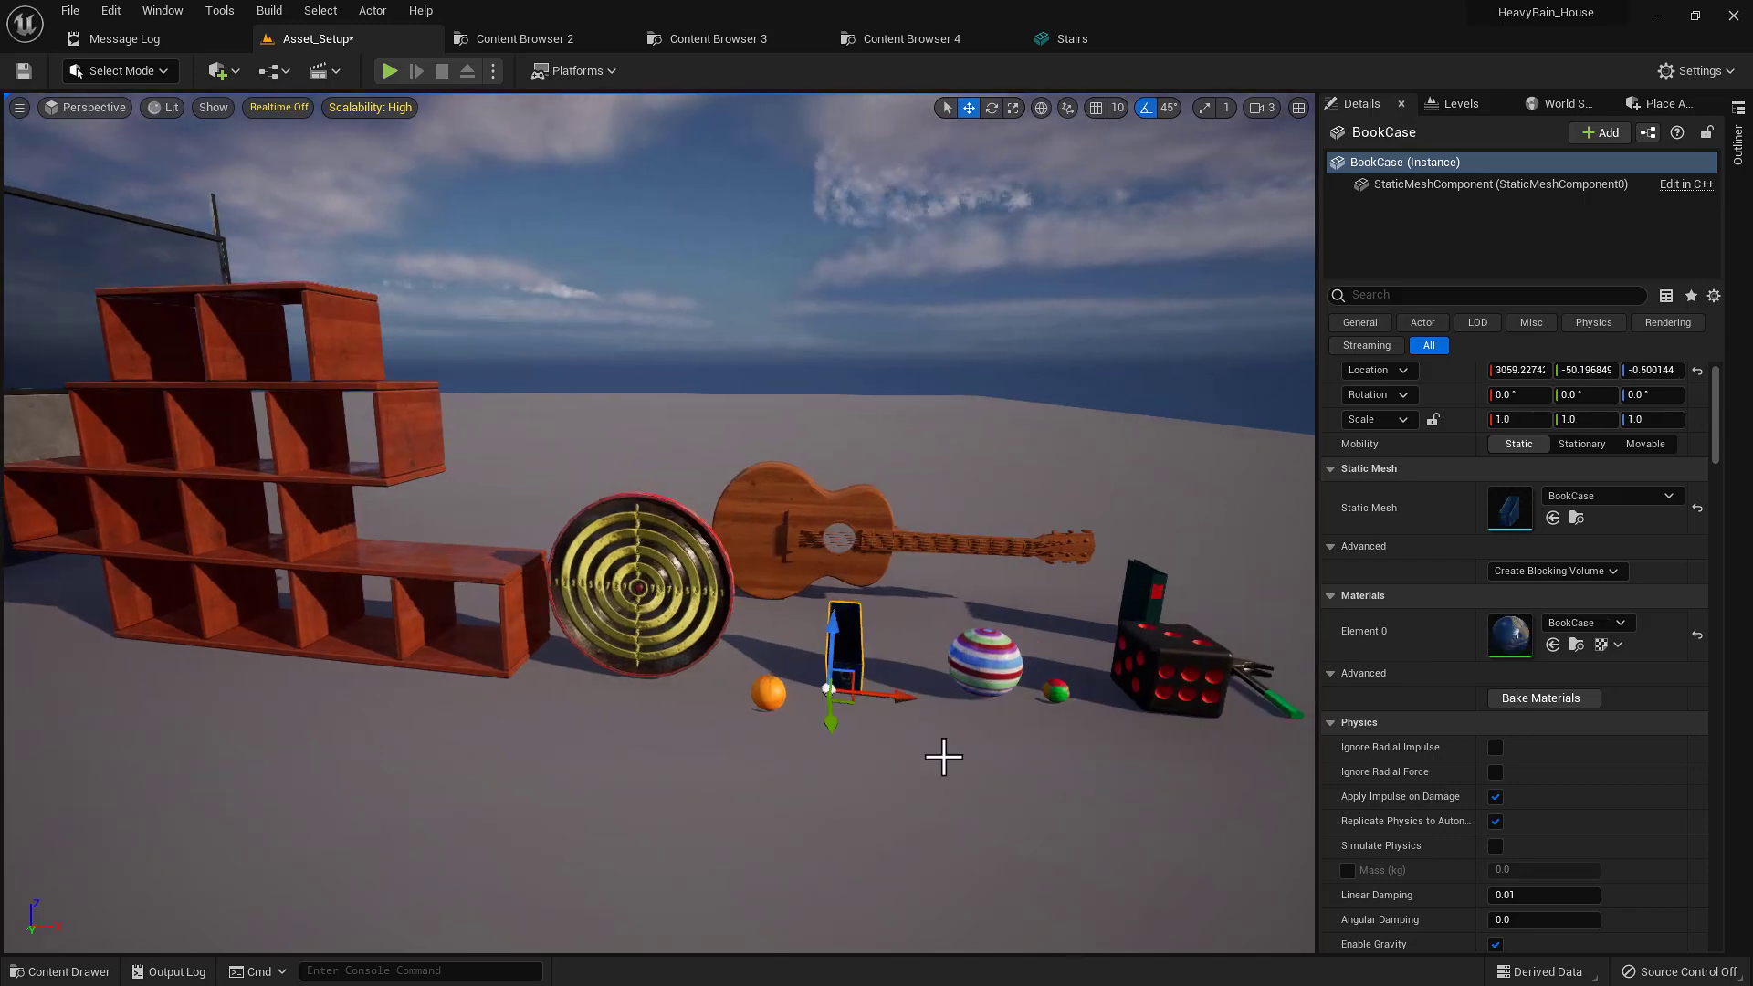
- Move only the assembled bookshelf's frame along X to about 2000, leaving its balls and bookcases behind, and undo the move
{"action": "right_click_drag", "start_coordinate": [944, 757], "coordinate": [555, 744]}
{"action": "key", "text": "w"}
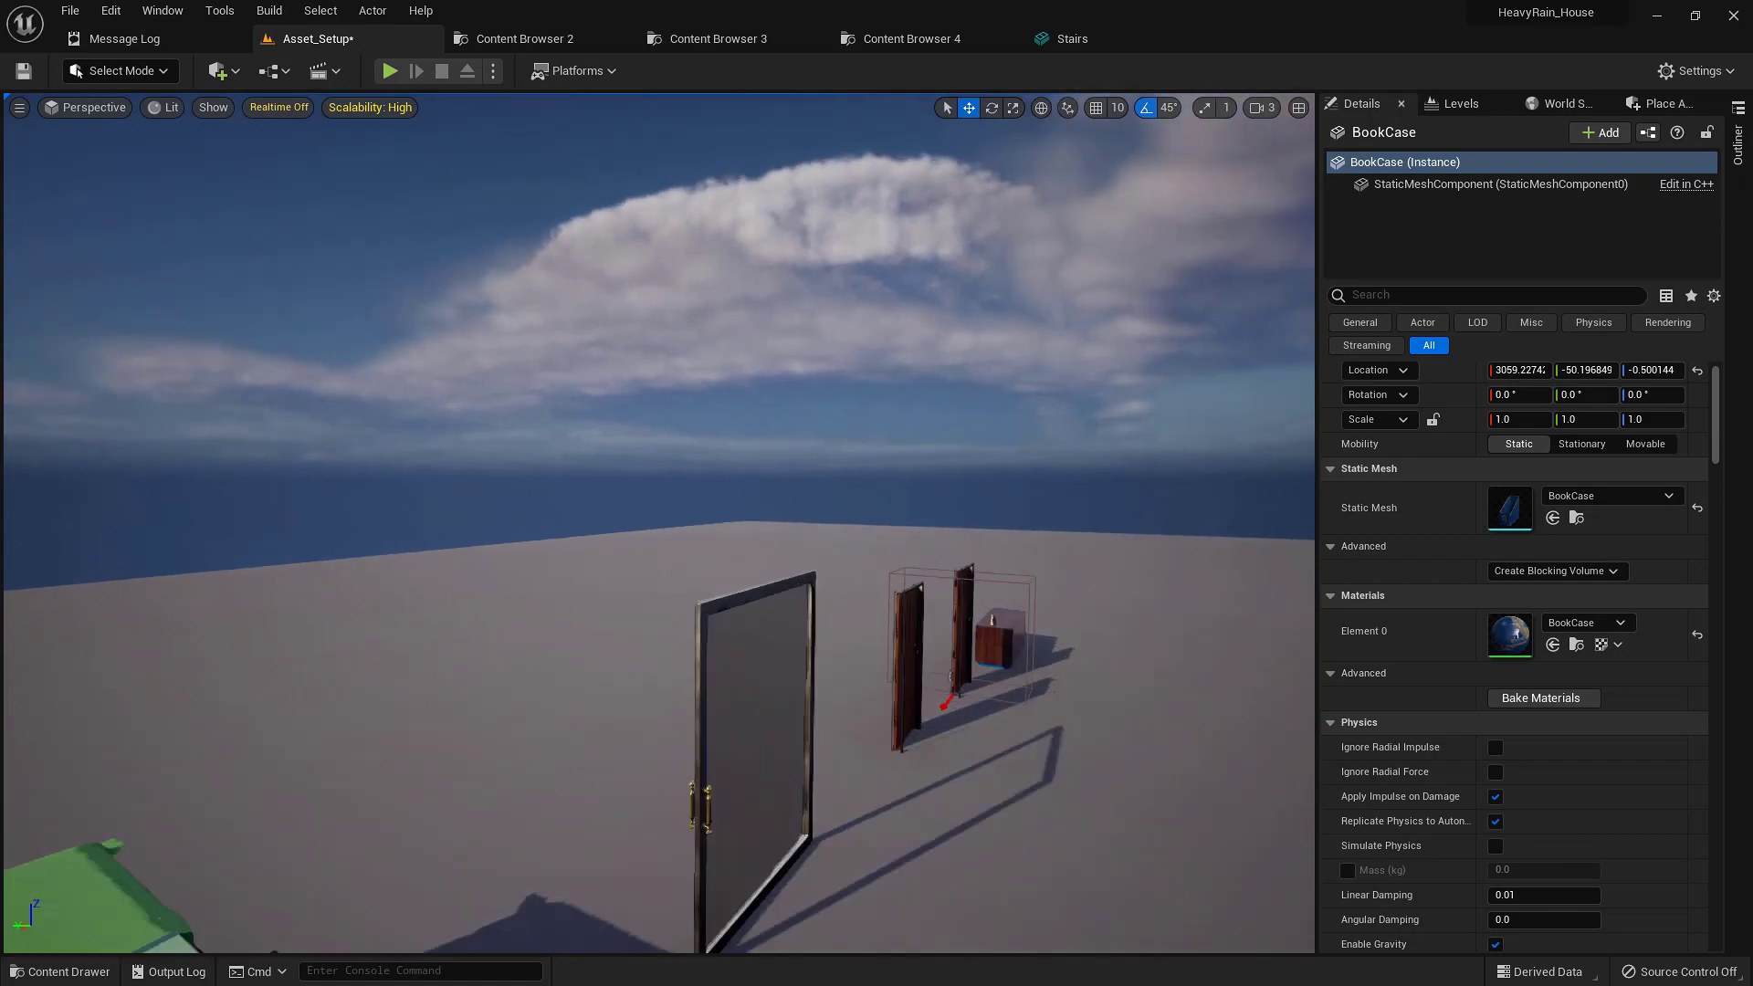
{"action": "key", "text": "f"}
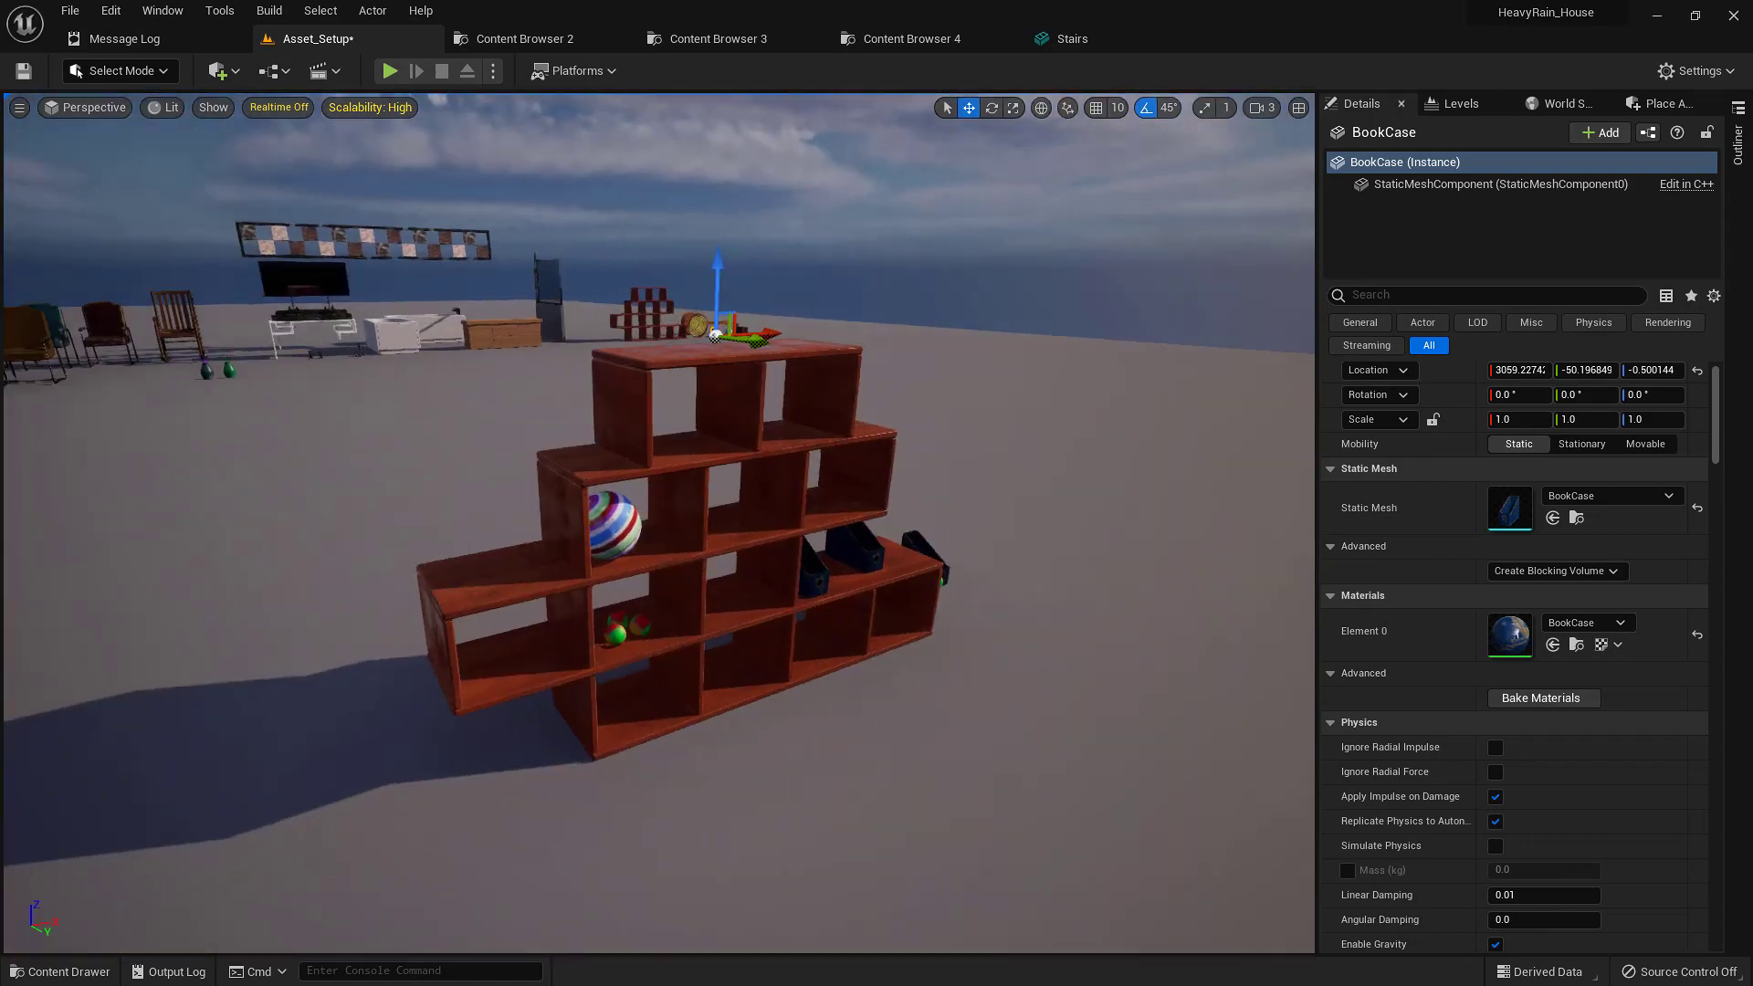
{"action": "right_click_drag", "start_coordinate": [944, 703], "coordinate": [882, 727]}
{"action": "key", "text": "d"}
{"action": "left_click", "coordinate": [713, 572]}
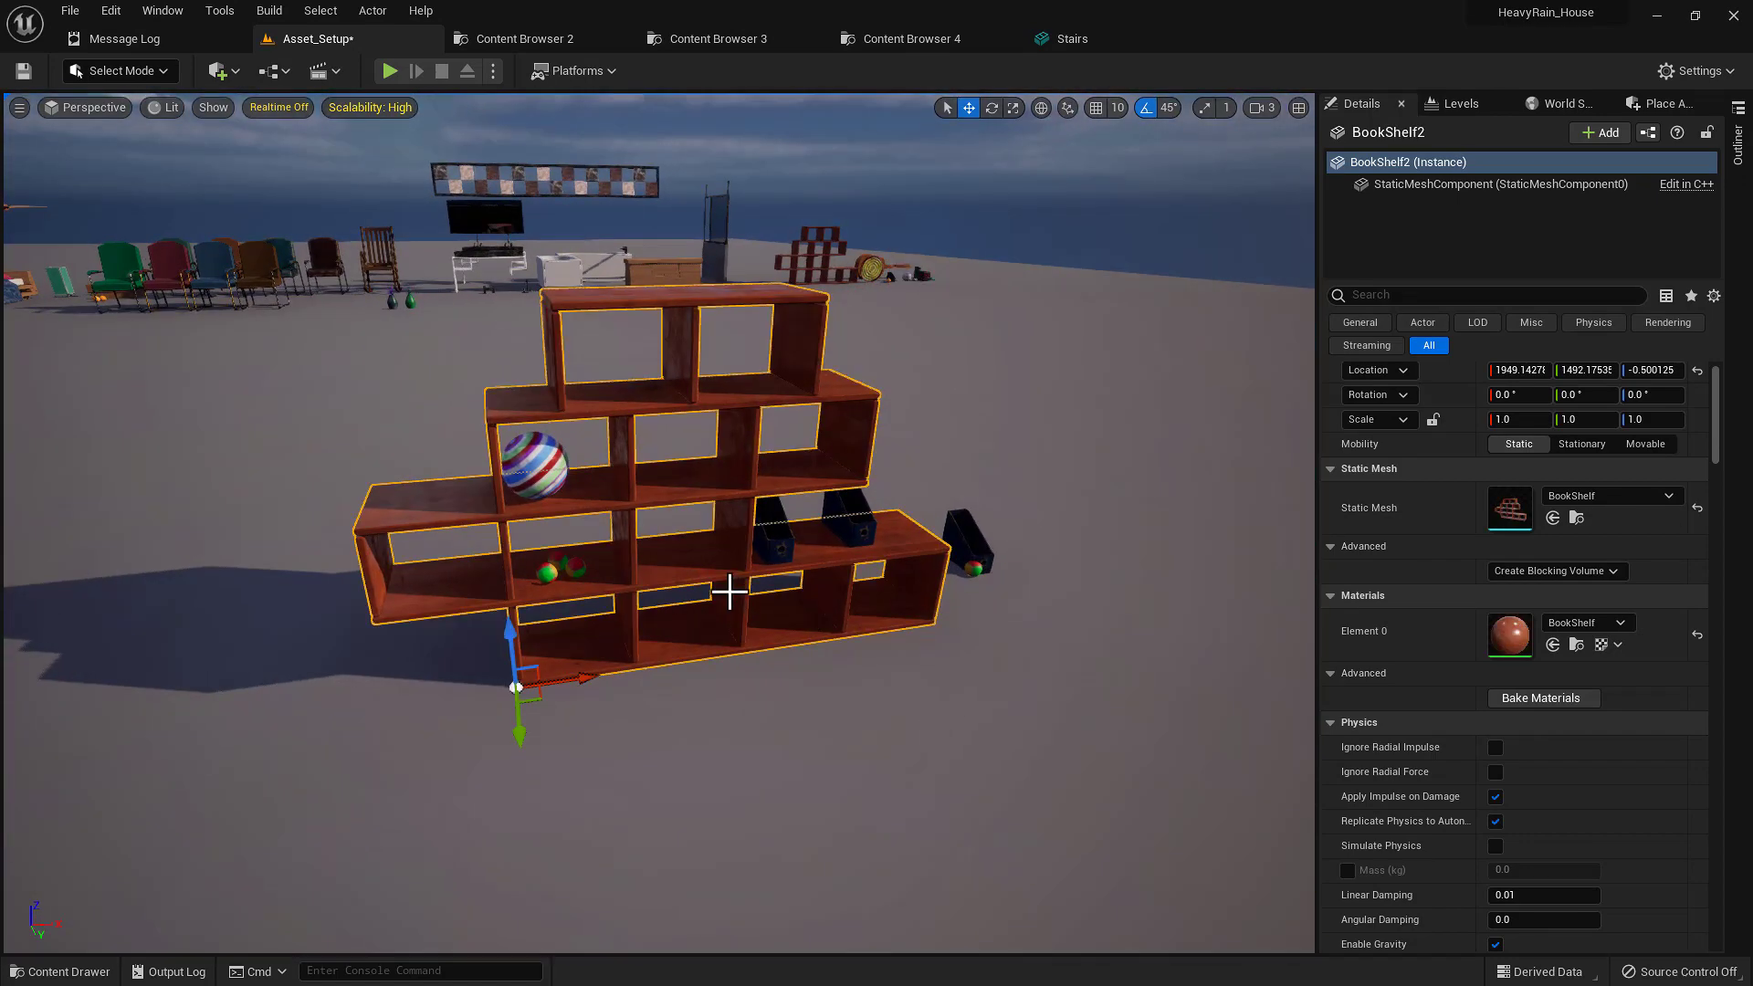
{"action": "left_click_drag", "start_coordinate": [588, 677], "coordinate": [710, 680]}
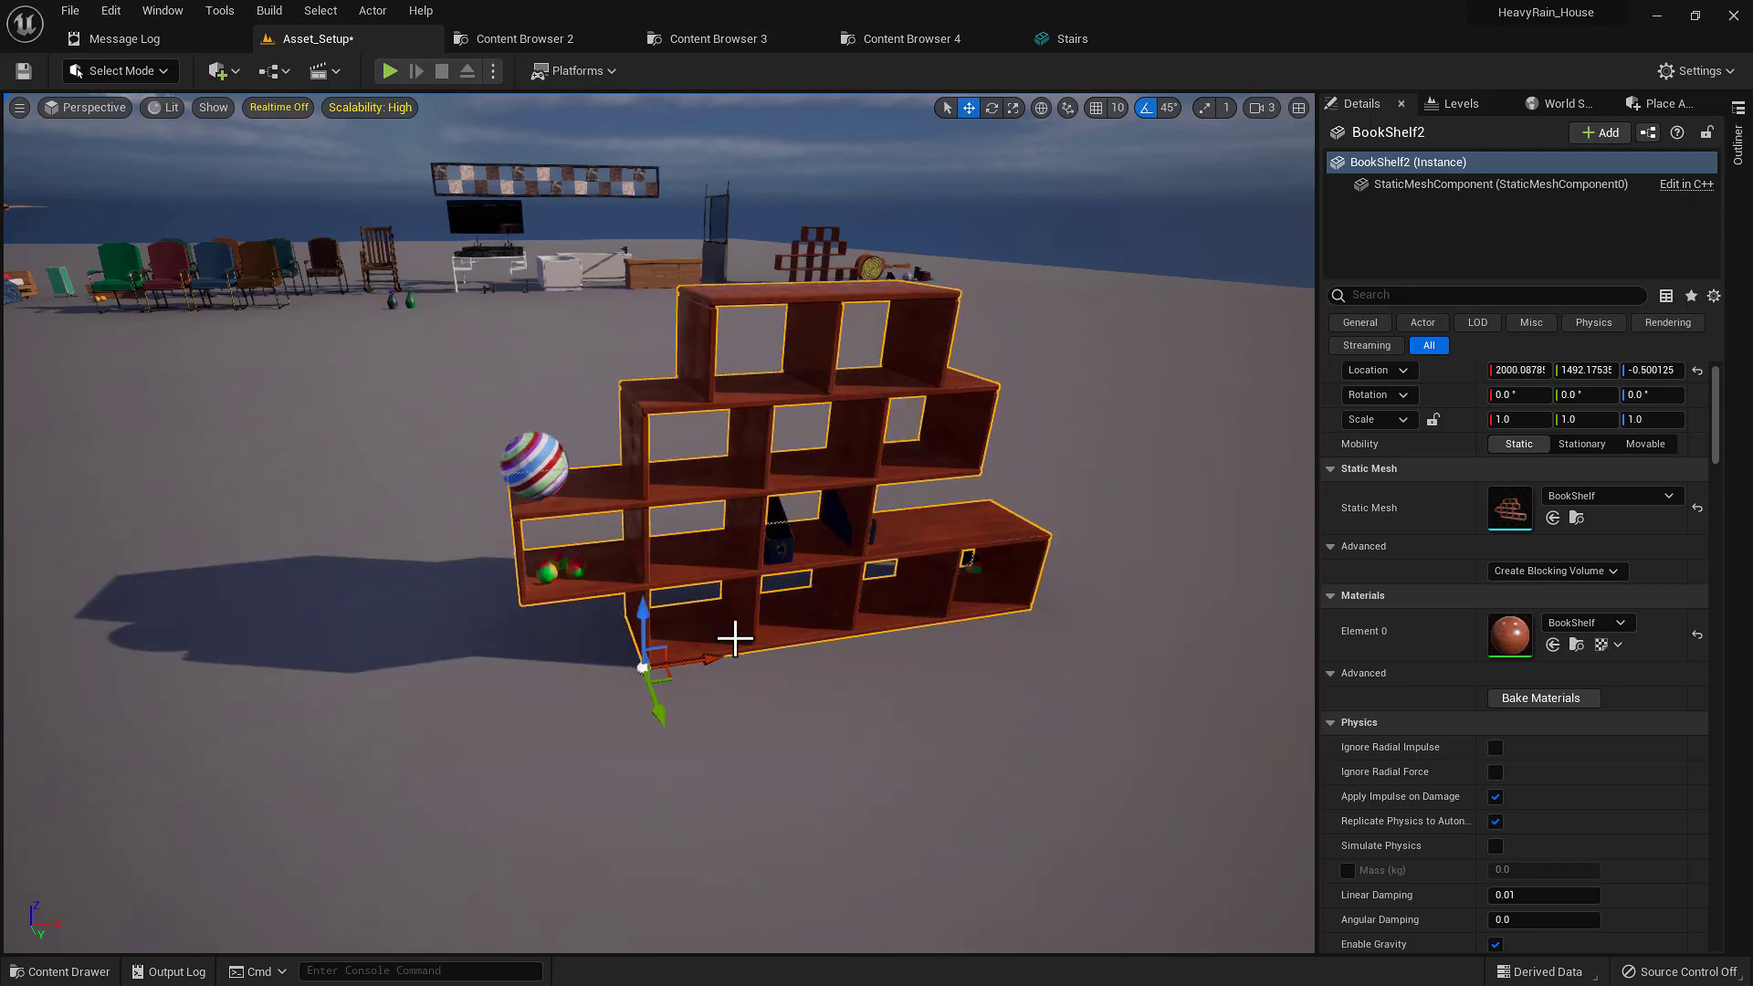
{"action": "key", "text": "ctrl+z"}
- Open the House level from the Saves folder without saving the Asset_Setup and Bed_Blanket3 changes
{"action": "right_click_drag", "start_coordinate": [759, 547], "coordinate": [728, 542]}
{"action": "key", "text": "ctrl+space"}
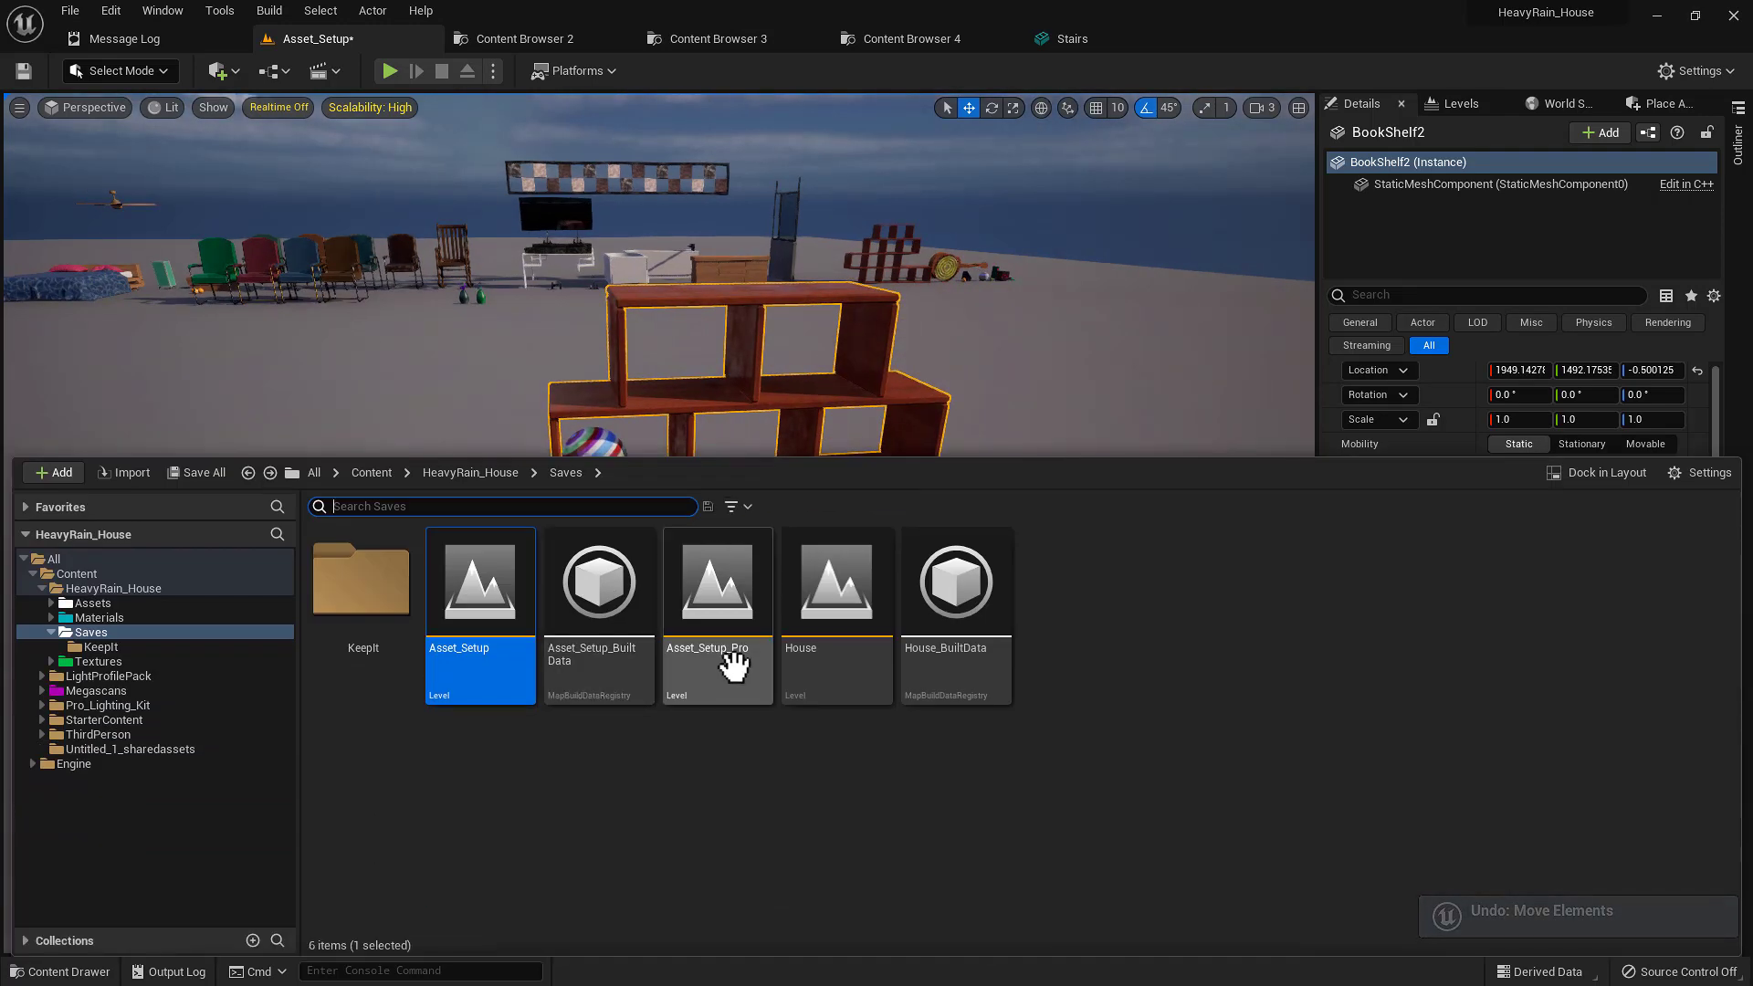
{"action": "double_click", "coordinate": [837, 599]}
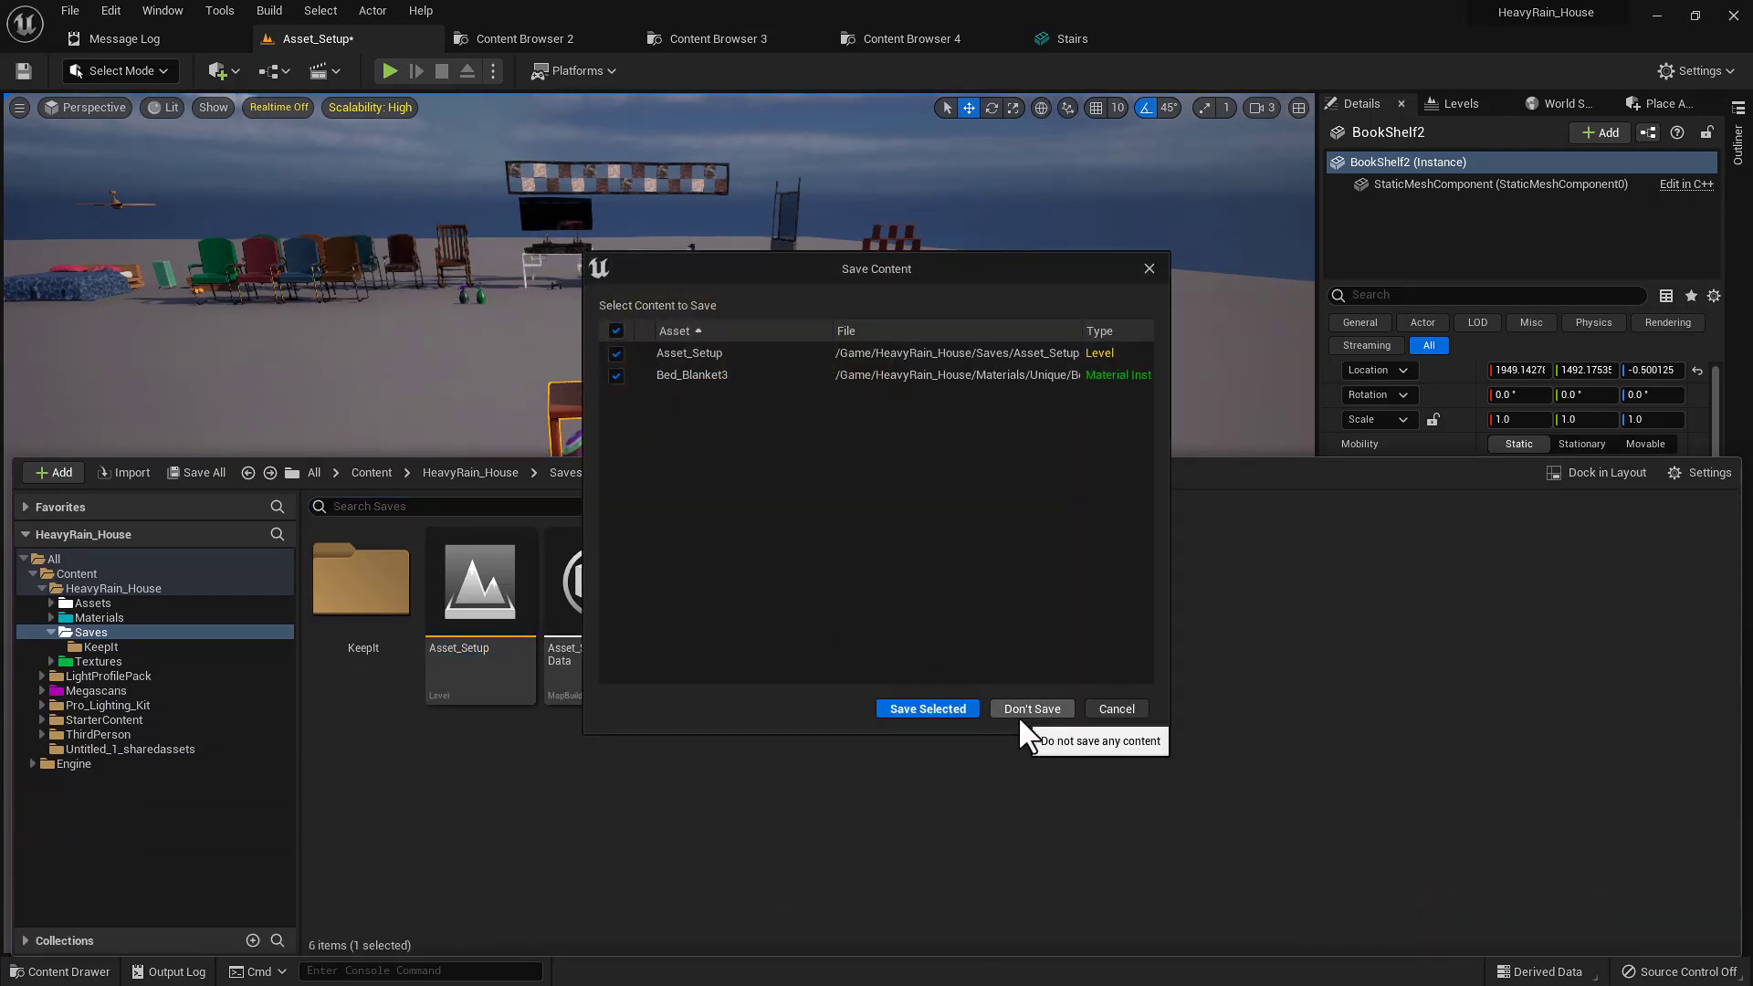
{"action": "left_click", "coordinate": [1017, 716]}
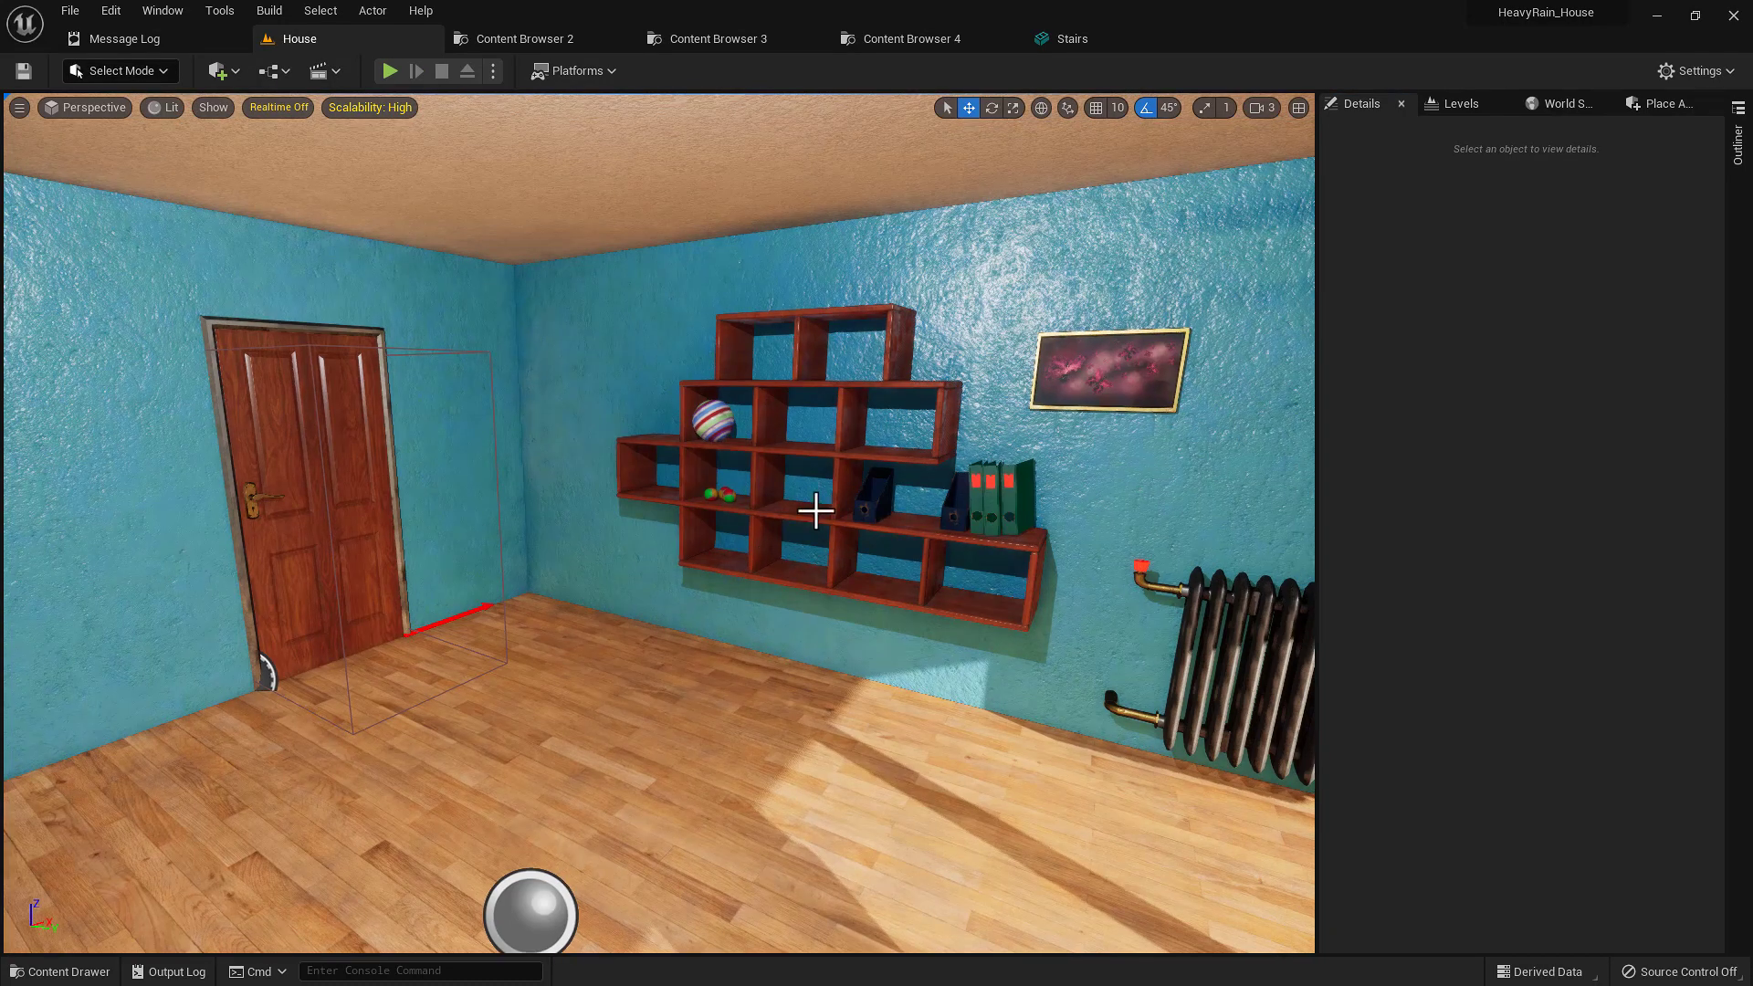
- Move the wall-mounted Cluster_BookShelf mesh along Y to about -511 together with its contents, and undo the move
{"action": "left_click", "coordinate": [815, 511]}
{"action": "key", "text": "f"}
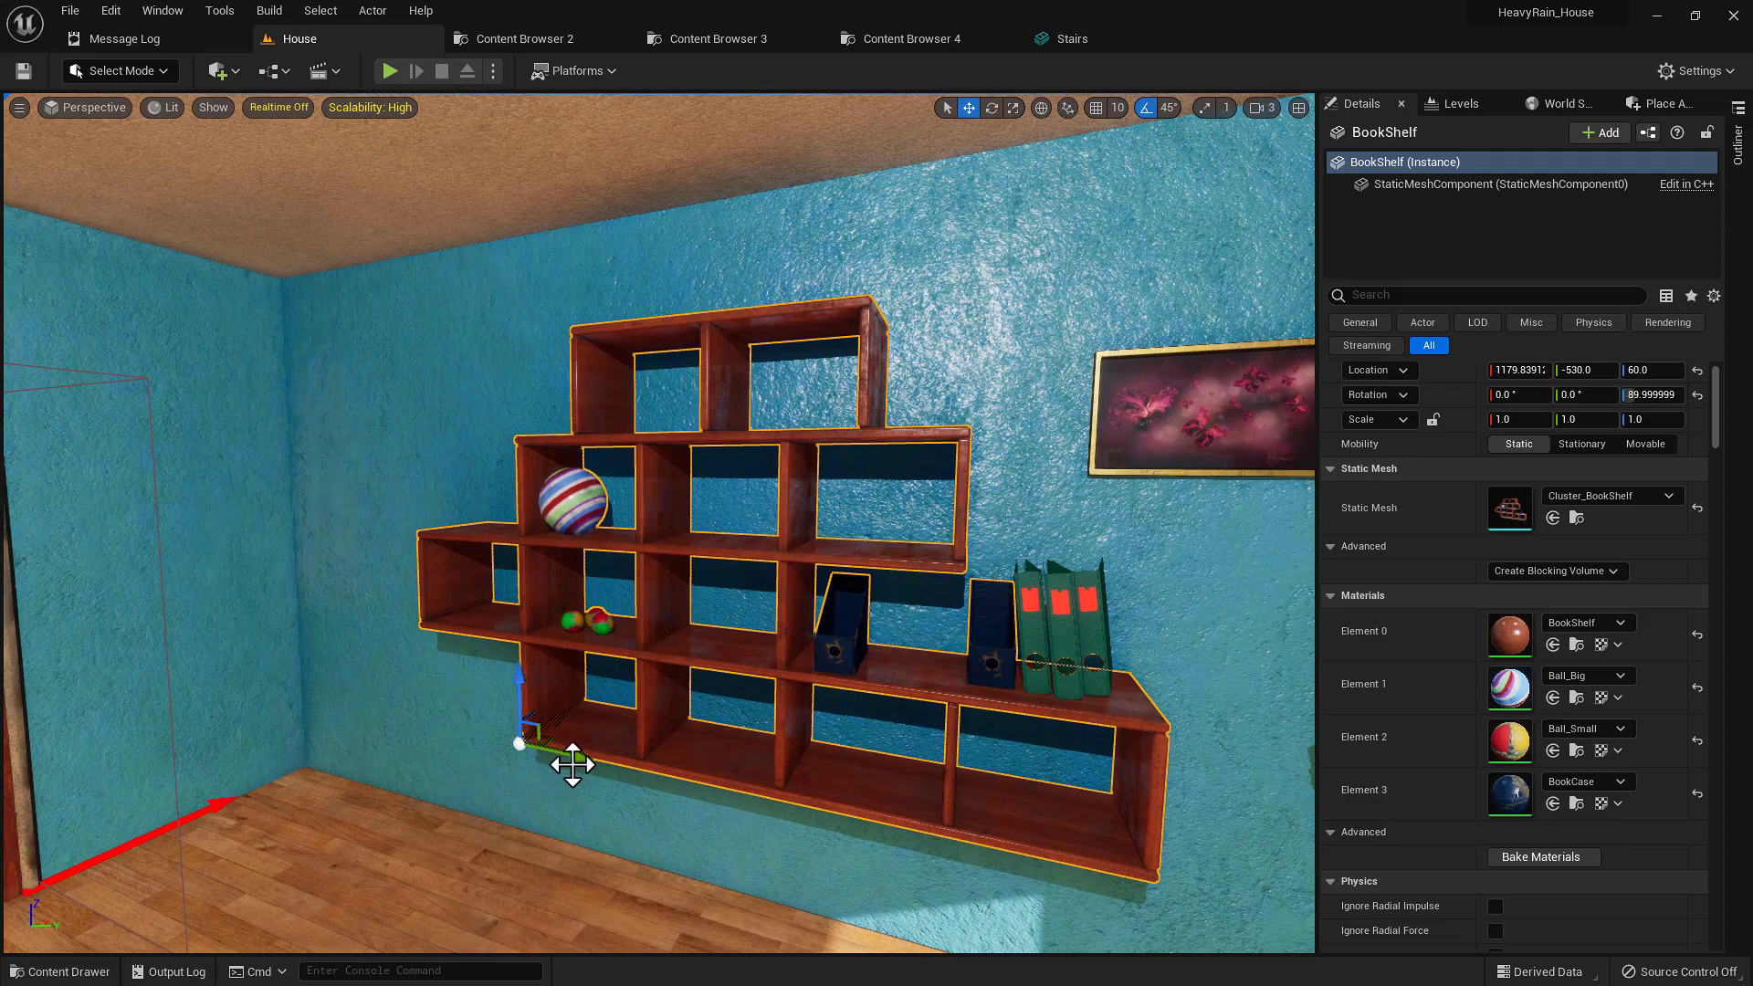
{"action": "left_click_drag", "start_coordinate": [573, 765], "coordinate": [626, 734]}
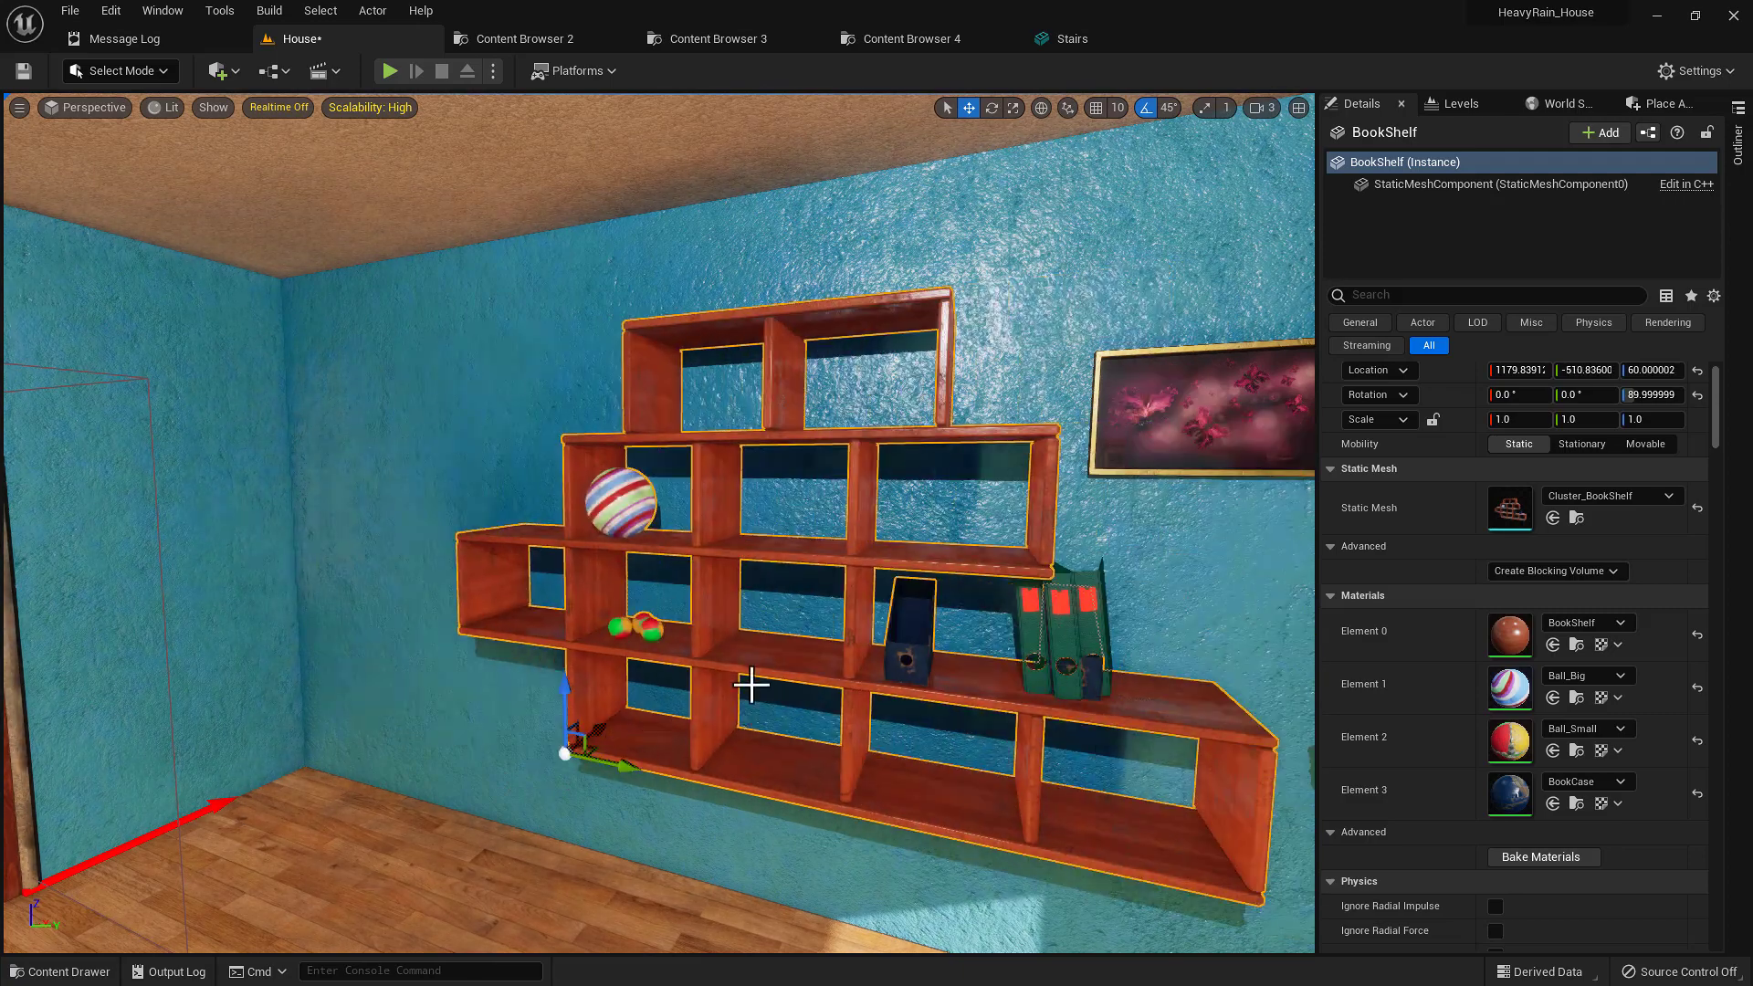
{"action": "key", "text": "ctrl+z"}
- Look around the furnished kids' room and start playing the House level in the editor
{"action": "right_click_drag", "start_coordinate": [715, 703], "coordinate": [1337, 783]}
{"action": "right_click_drag", "start_coordinate": [508, 813], "coordinate": [821, 813]}
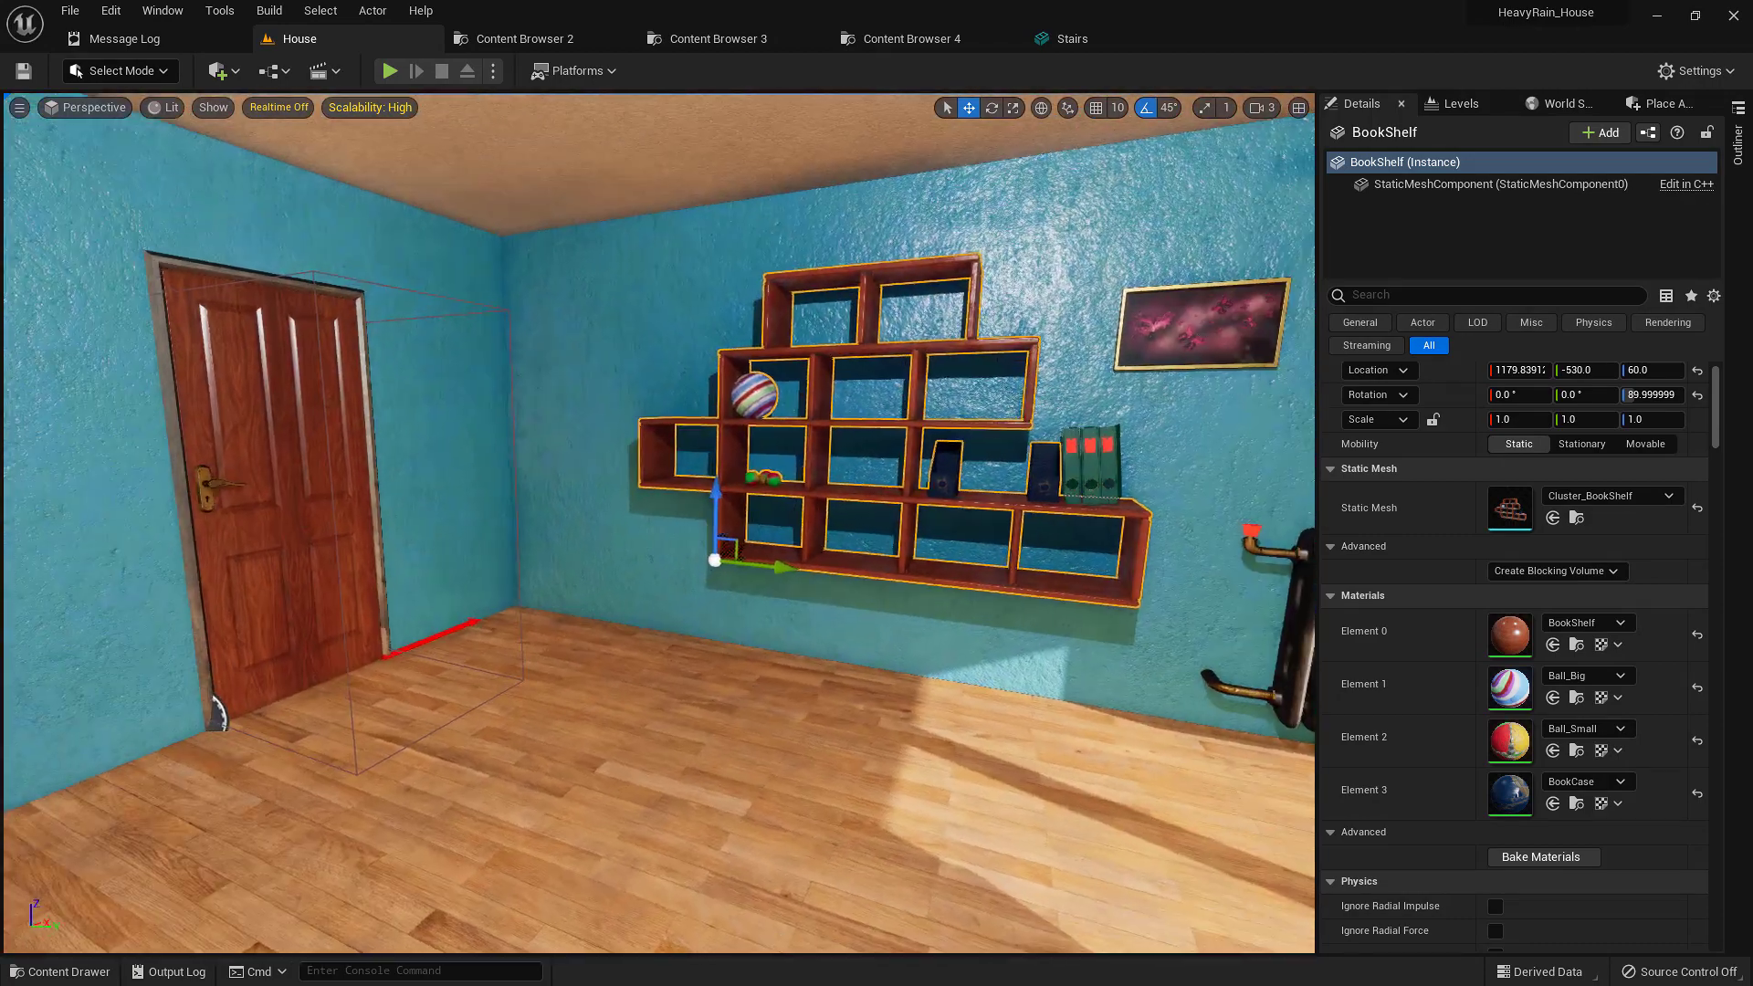
{"action": "key", "text": "alt+p"}
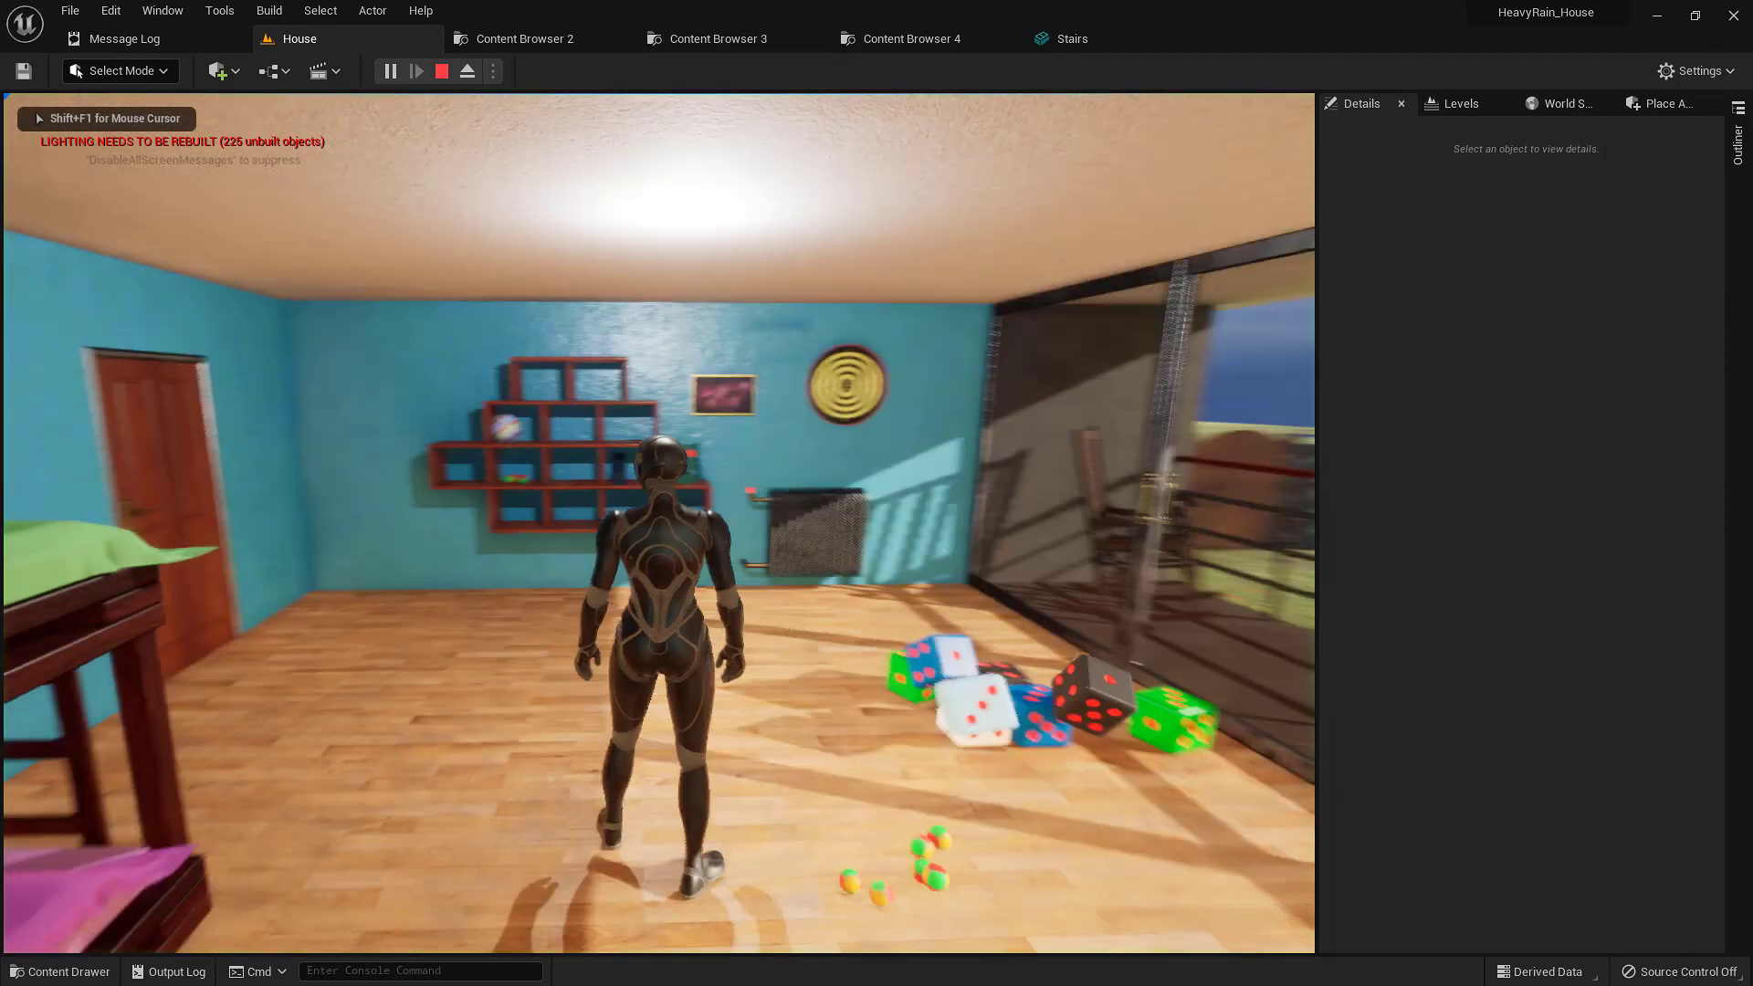